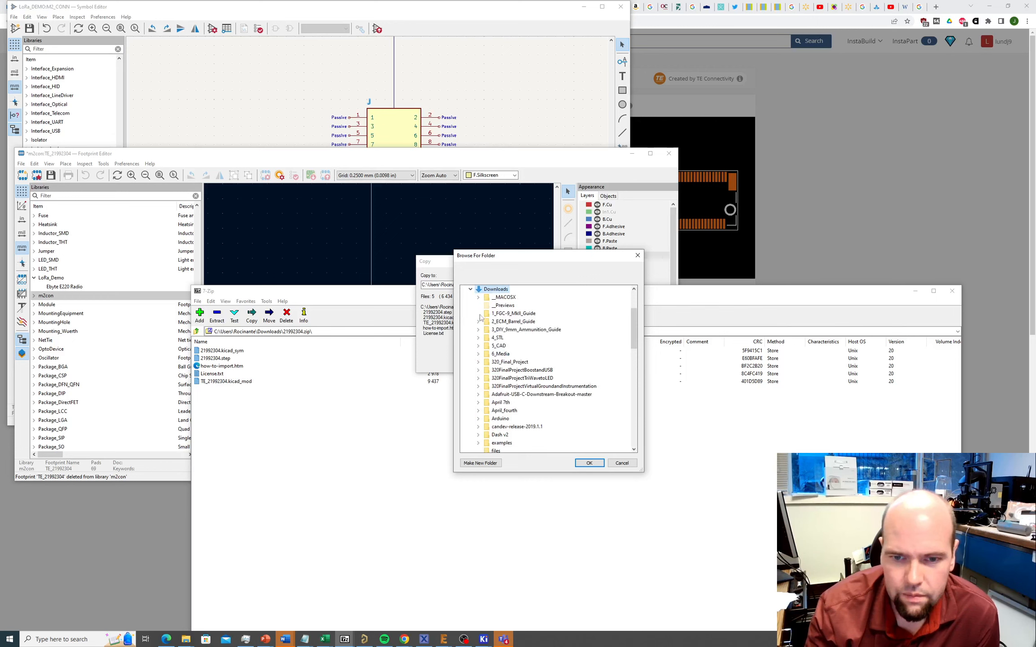
Extract all files from 21992304.zip into the m2con folder in Downloads.
scroll(486, 332, down, 1)
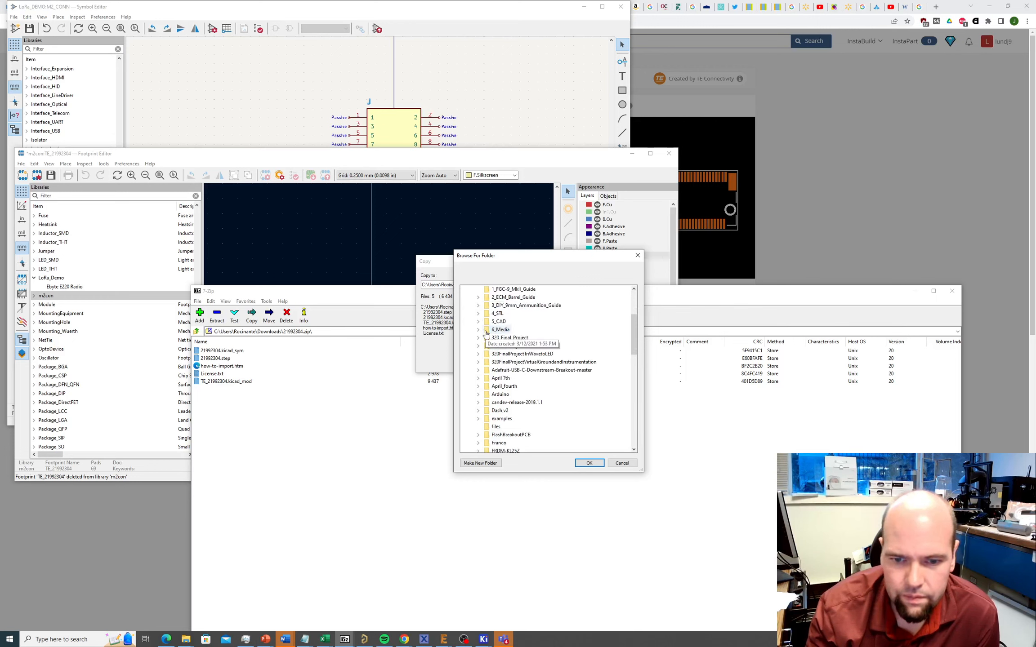
scroll(486, 333, down, 1)
scroll(486, 335, down, 3)
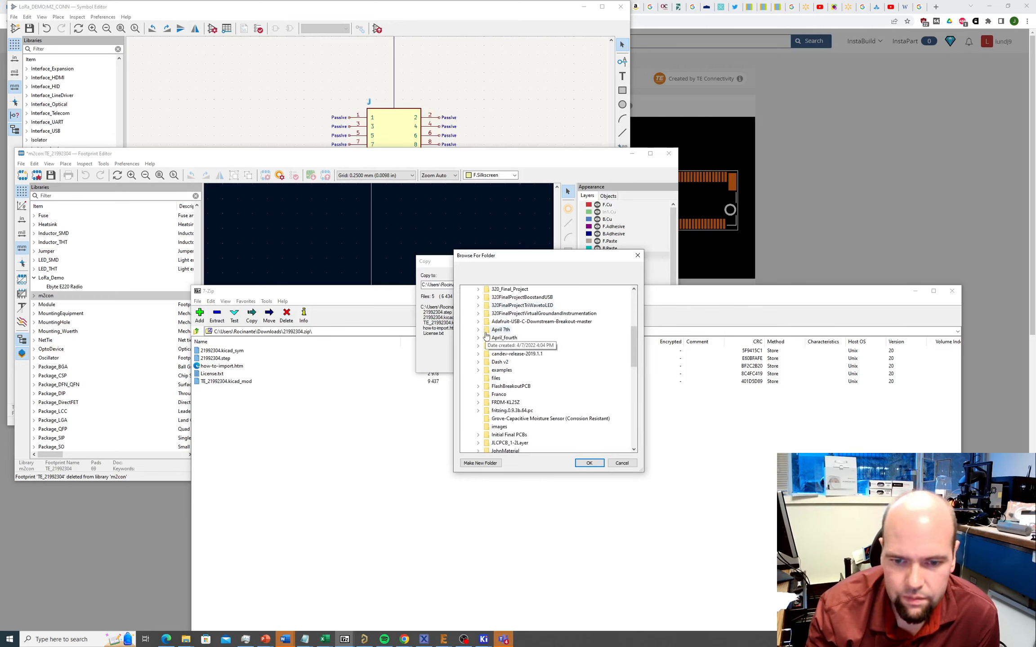
click(498, 419)
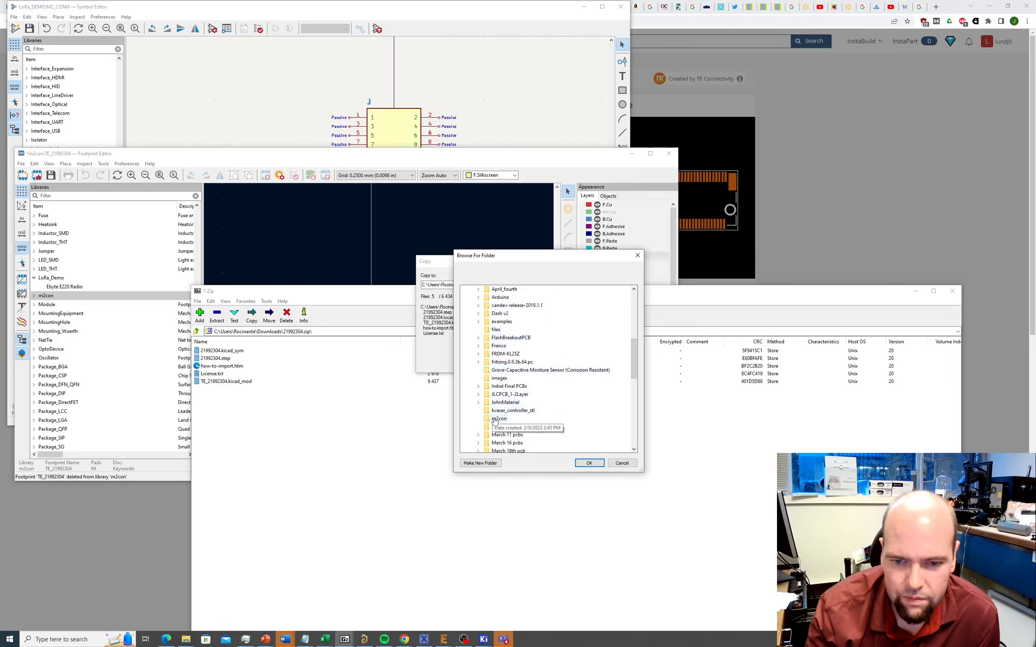
click(588, 463)
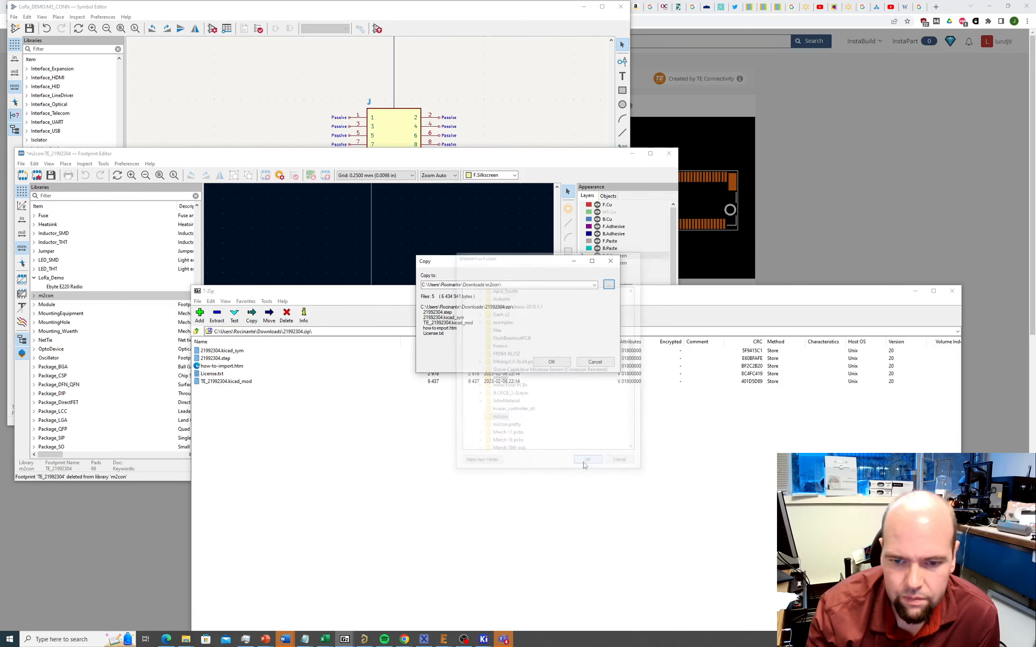
click(551, 363)
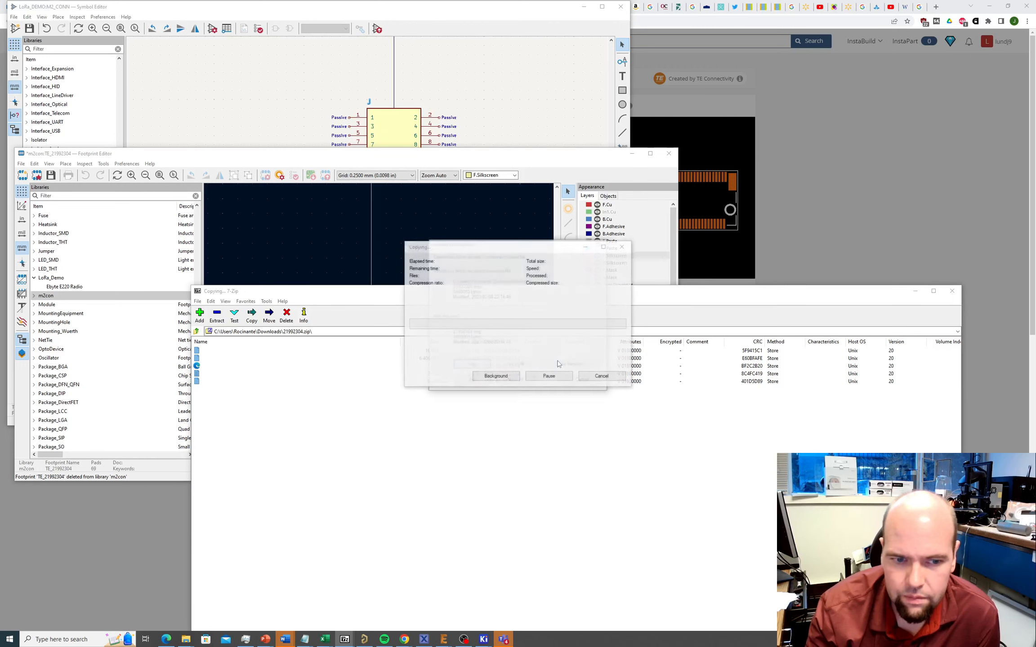
click(507, 367)
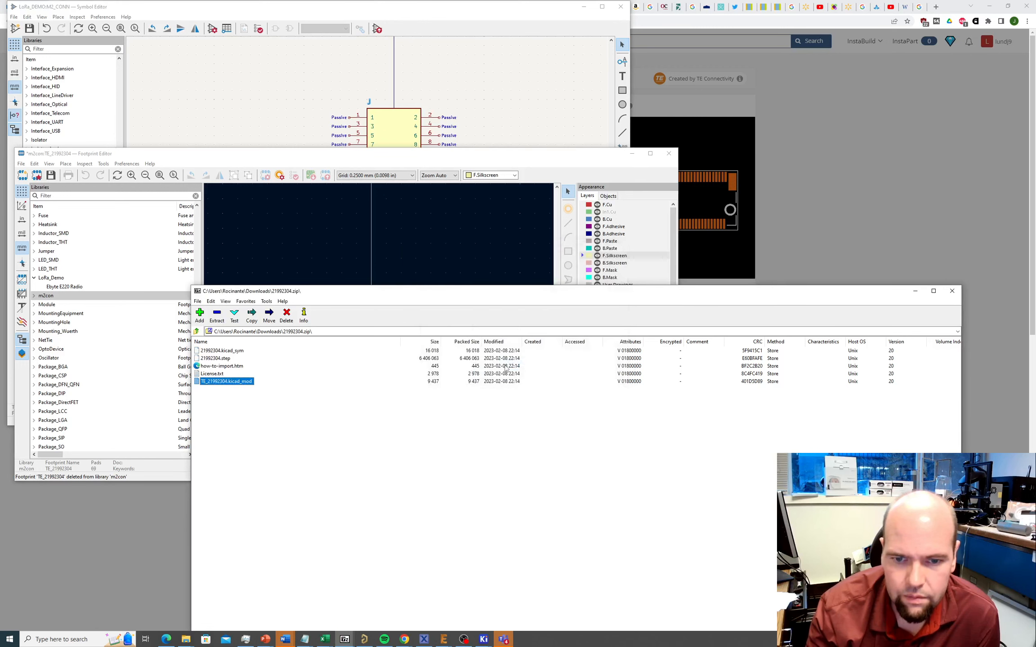
In the Footprint Editor, add the m2con folder from Downloads as a library to the Project library table.
click(269, 155)
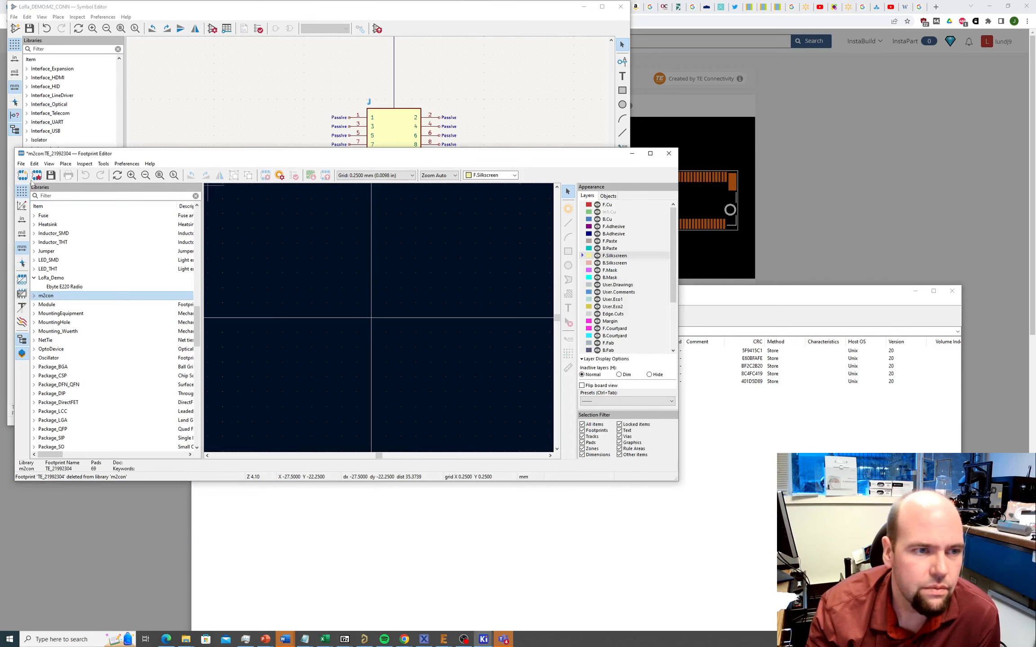
click(21, 163)
click(41, 190)
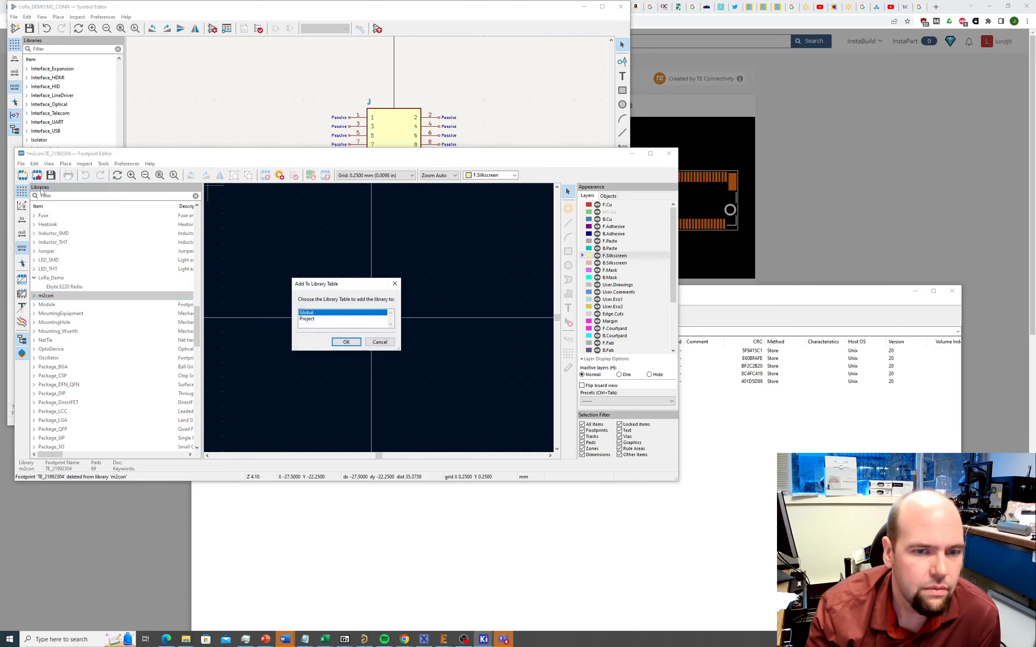
click(316, 319)
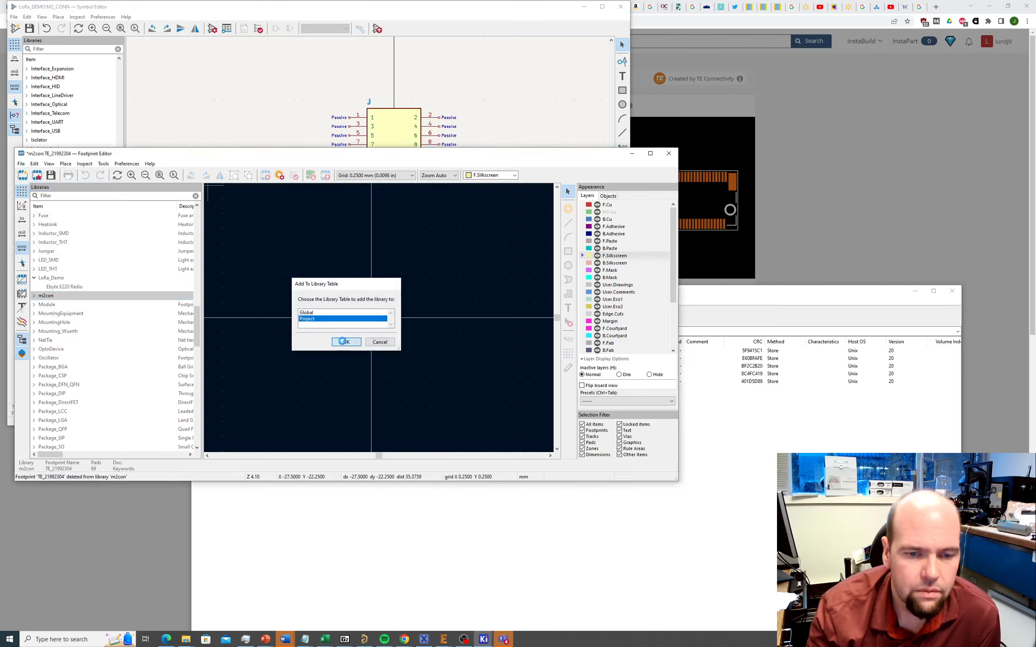
click(346, 342)
click(270, 238)
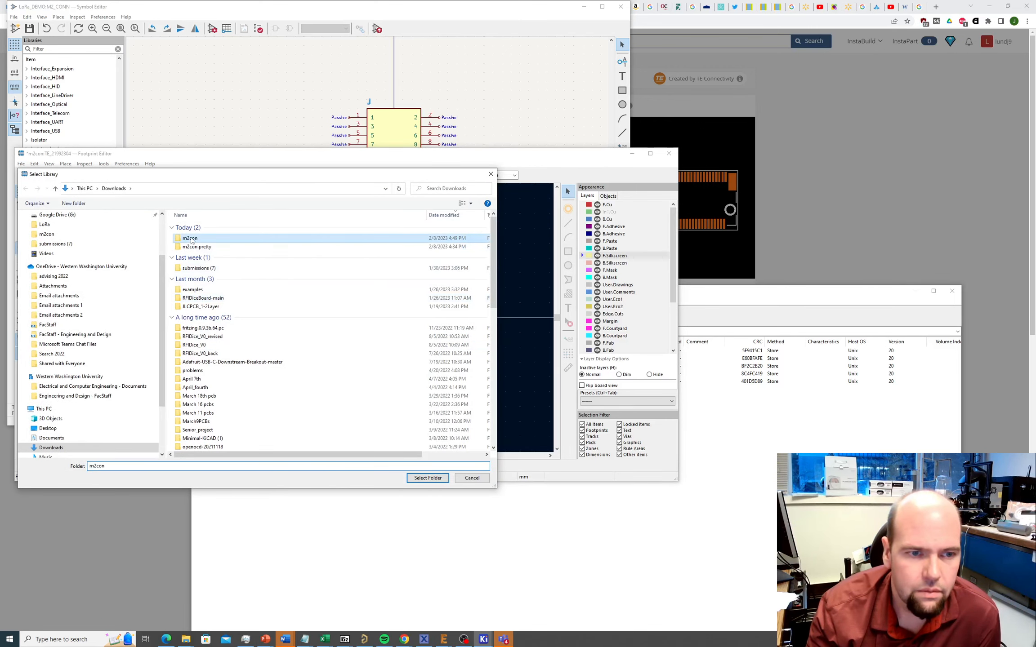
click(428, 478)
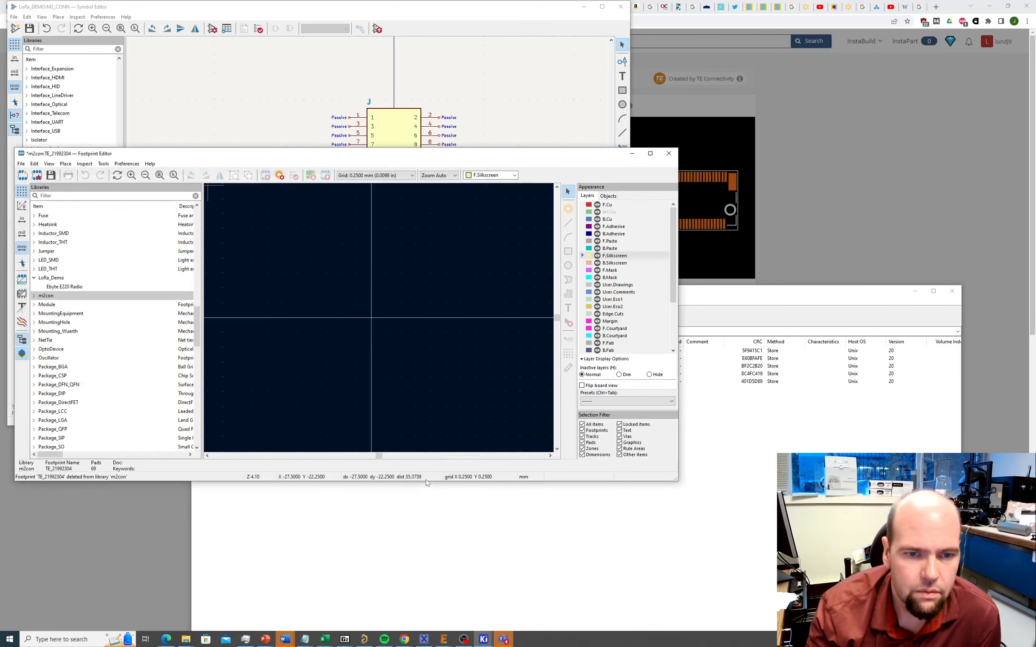
Expand the m2con library and check the footprint library list for its contents.
click(34, 296)
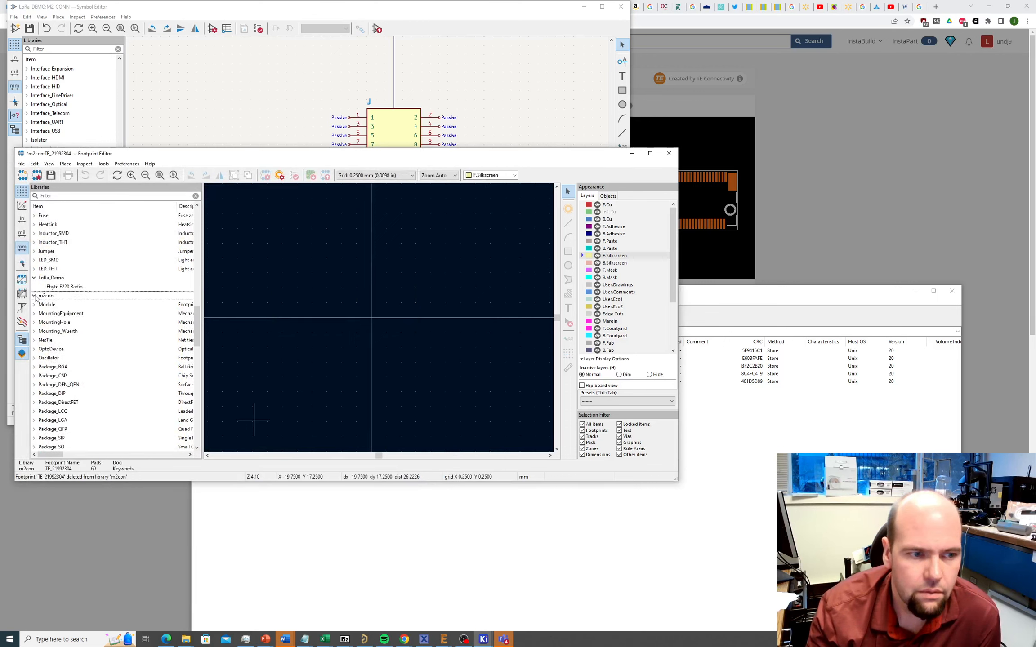
click(35, 297)
click(43, 297)
scroll(45, 297, up, 7)
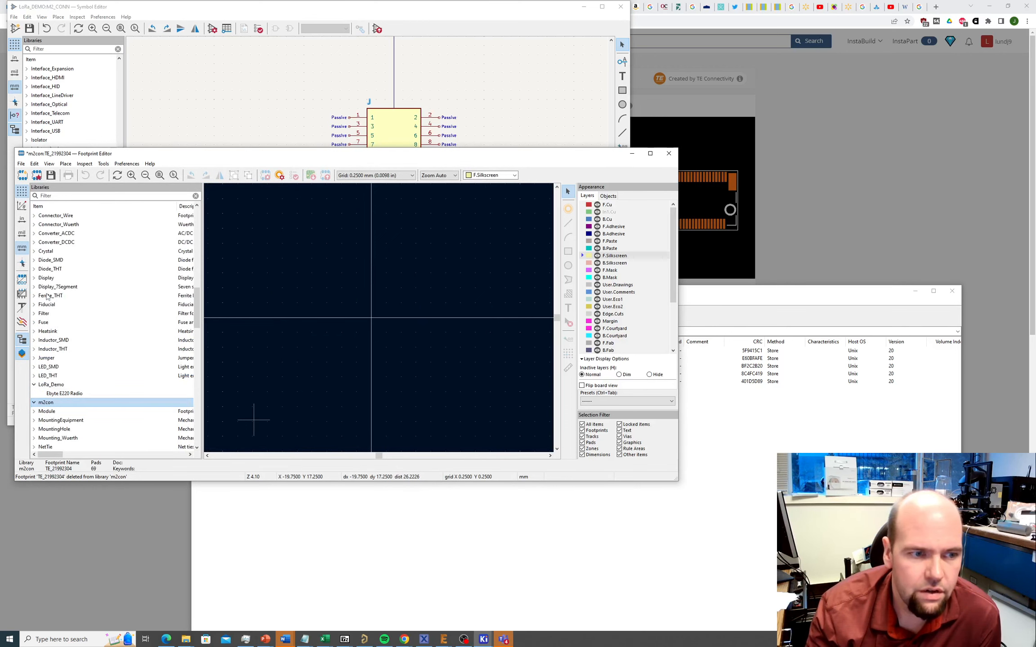
scroll(47, 296, down, 5)
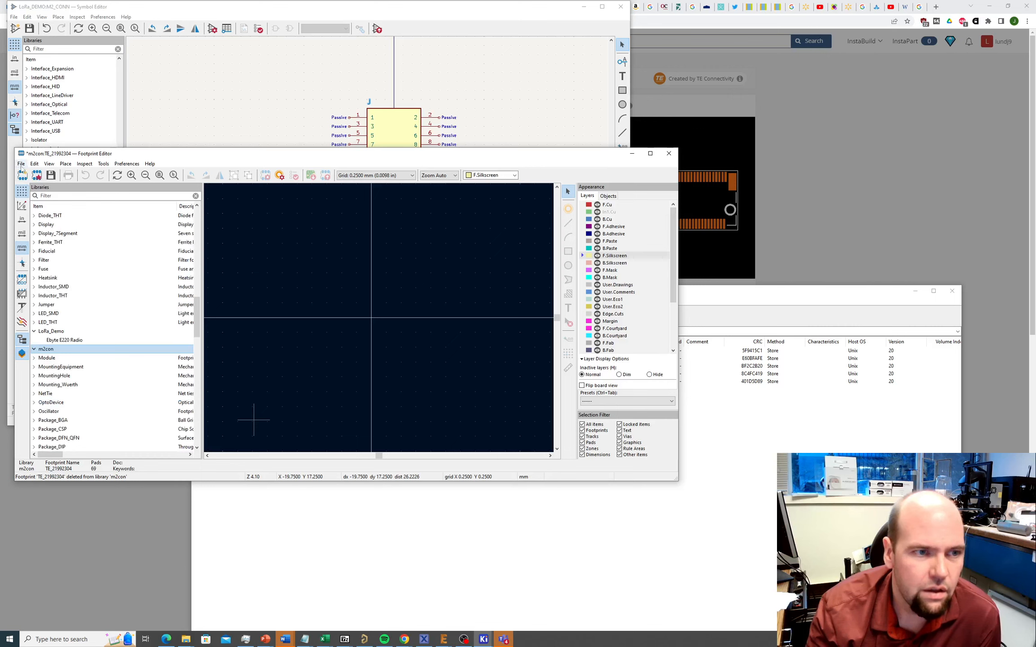
Import the footprint file TE_21992304.kicad_mod from the m2con folder.
click(22, 165)
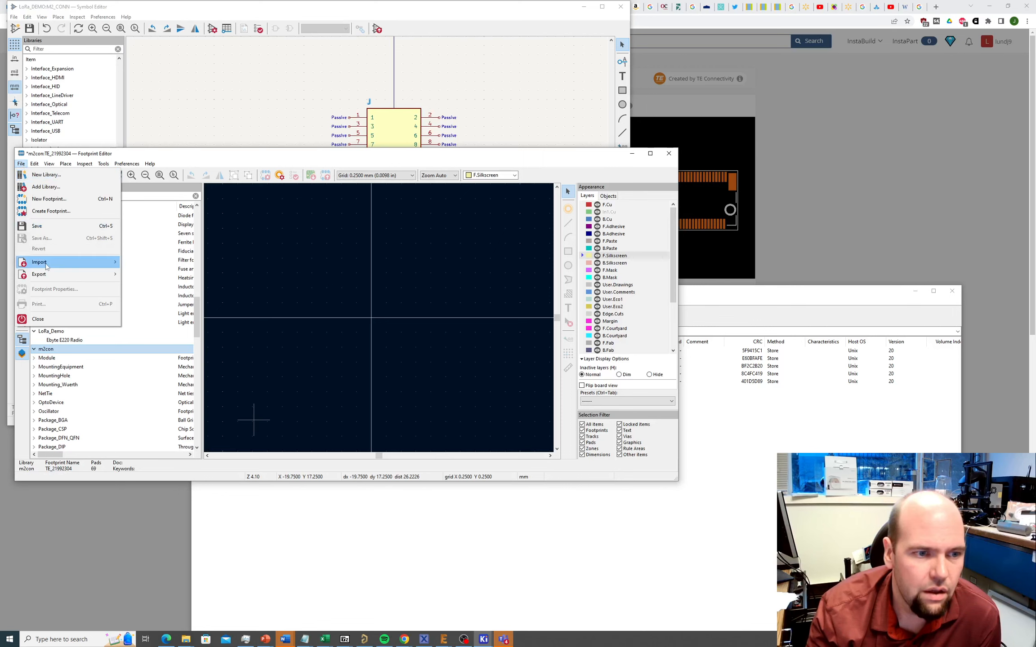
mouse_move(46, 267)
click(145, 262)
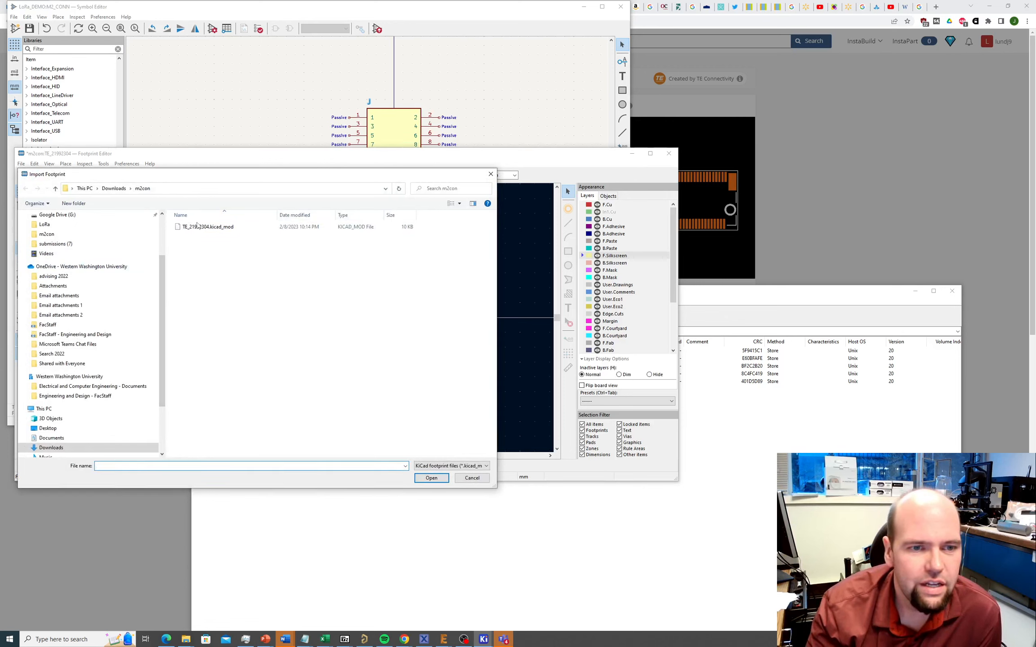
click(200, 228)
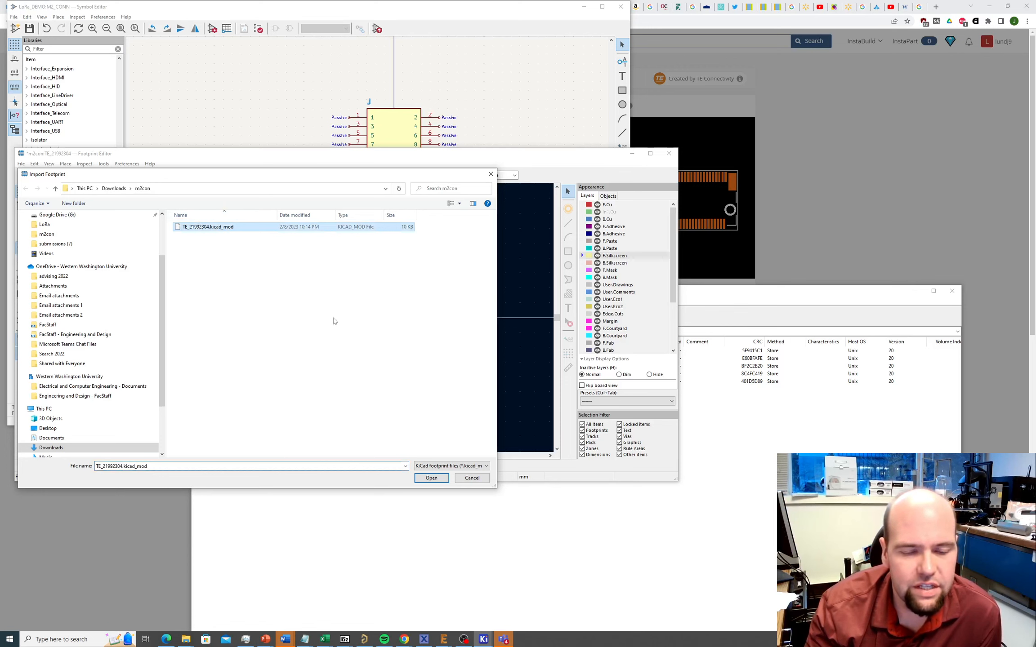
click(430, 478)
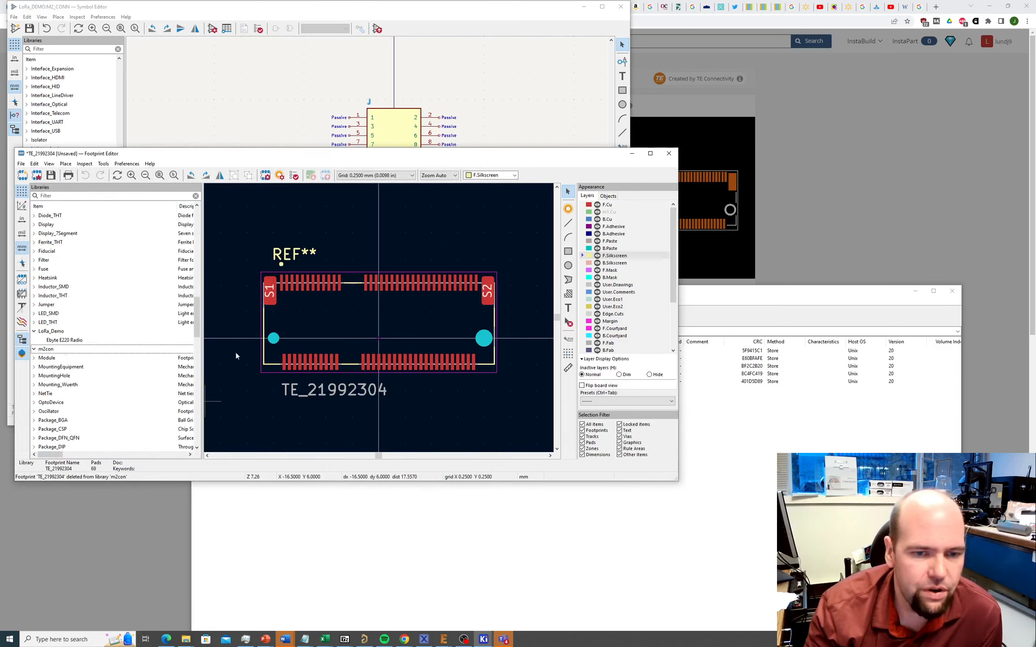
Save the imported footprint under the name M2.CONN in the LoRa_Demo library.
scroll(130, 318, up, 15)
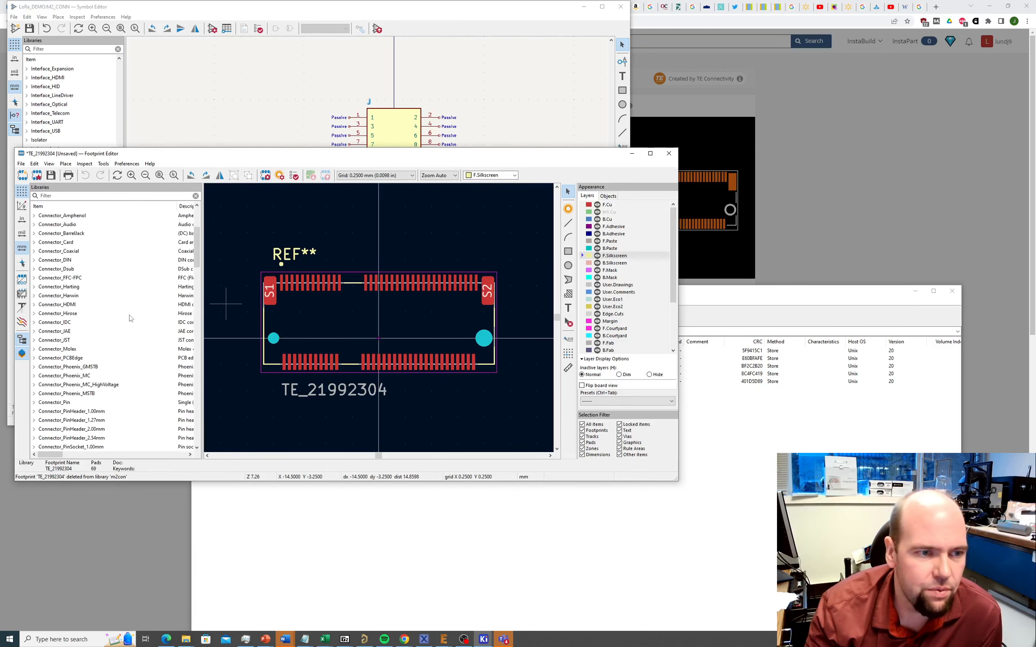
scroll(129, 318, up, 4)
scroll(129, 317, down, 20)
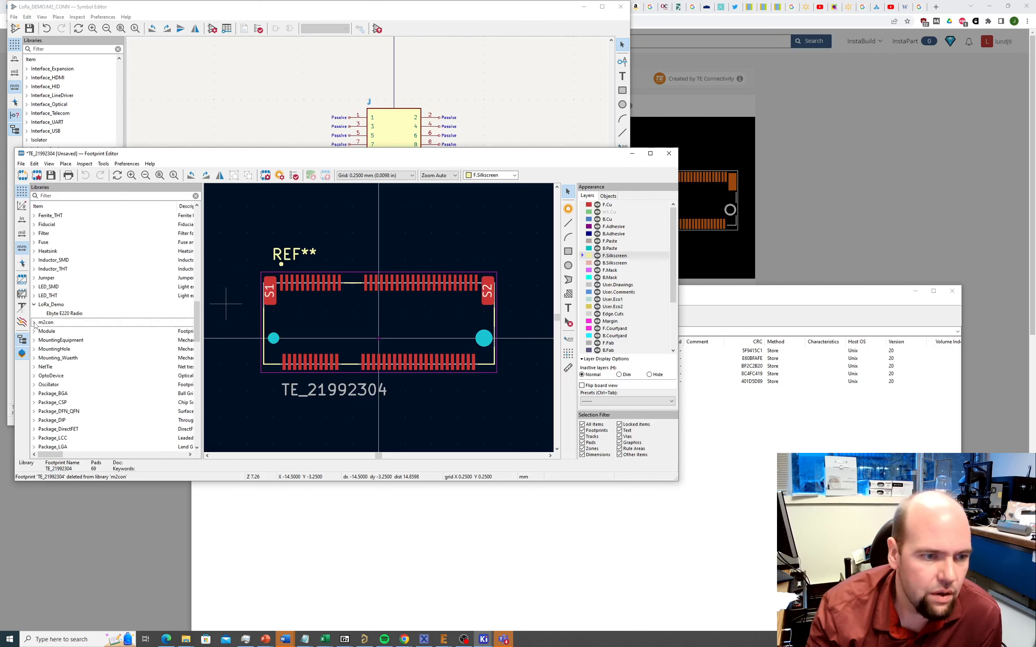
click(24, 164)
click(43, 235)
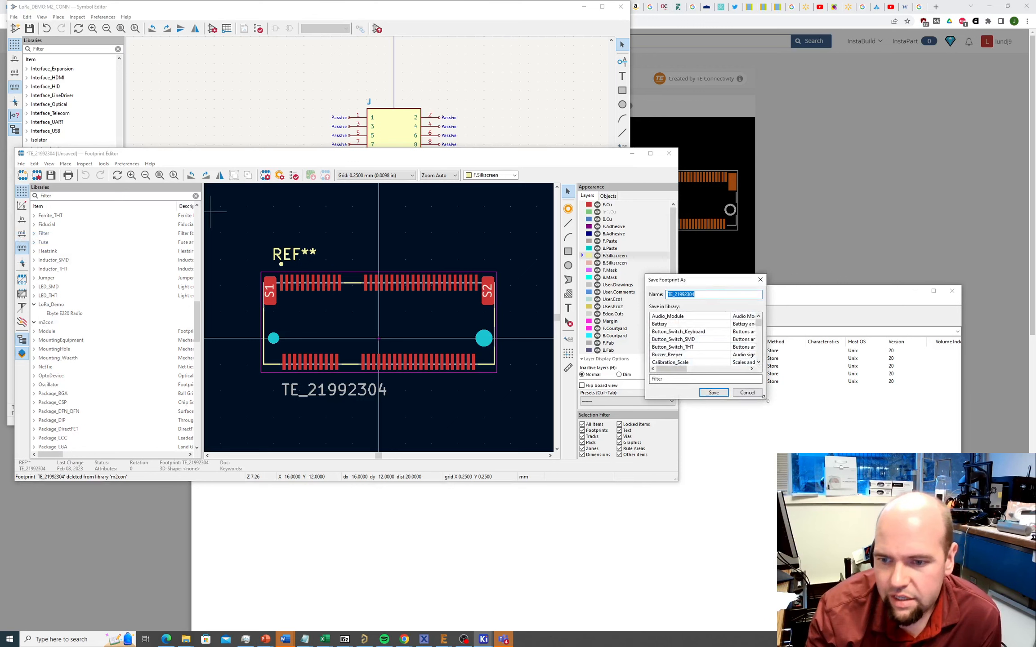
drag(766, 400, 900, 612)
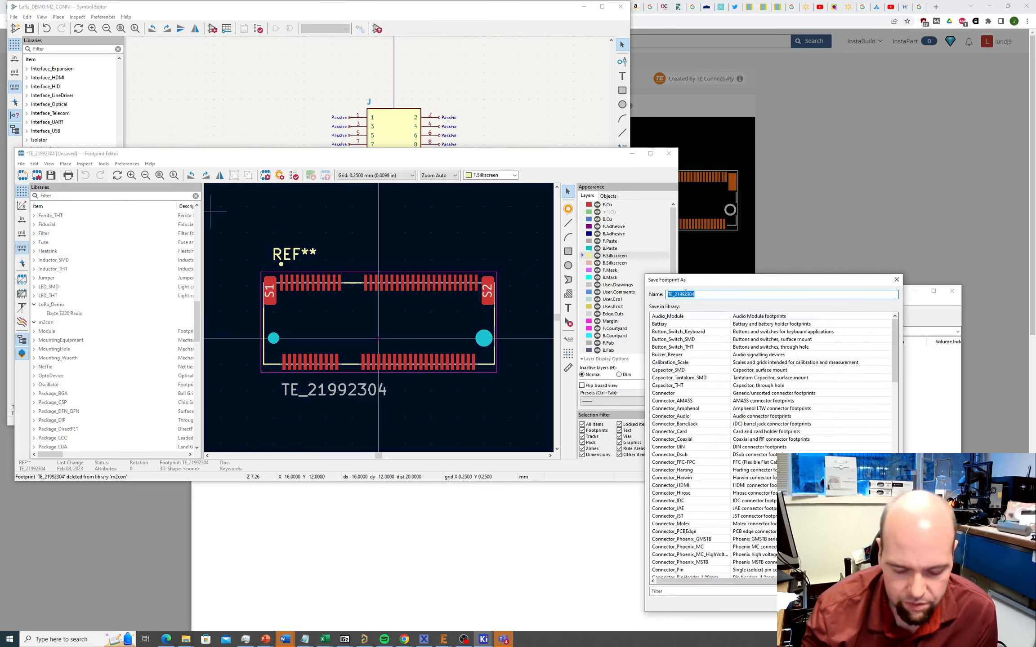
text(M2.C)
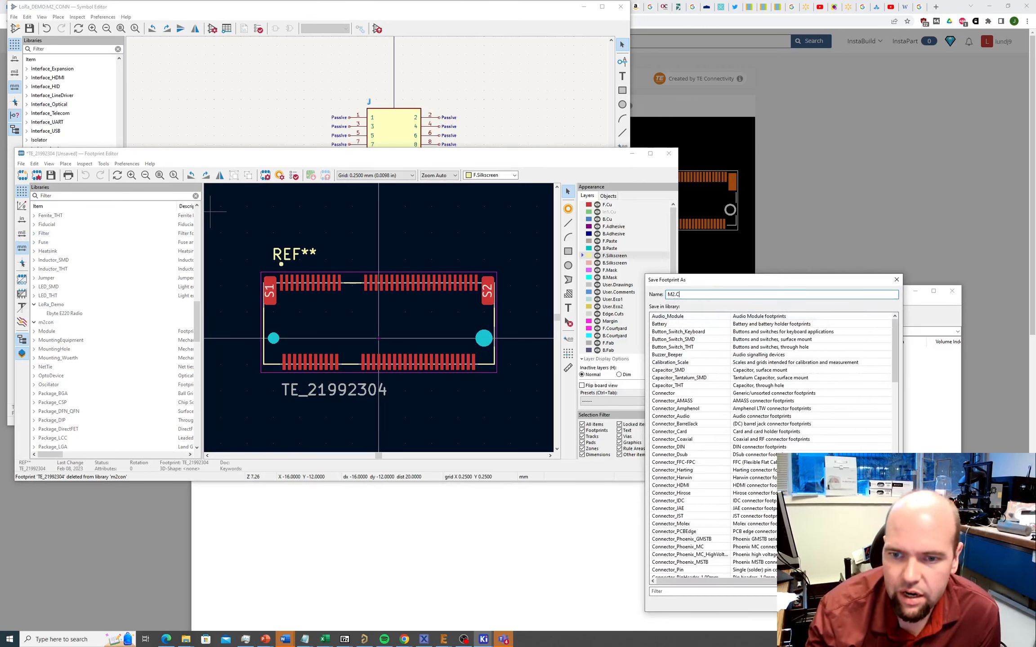
key(BackSpace)
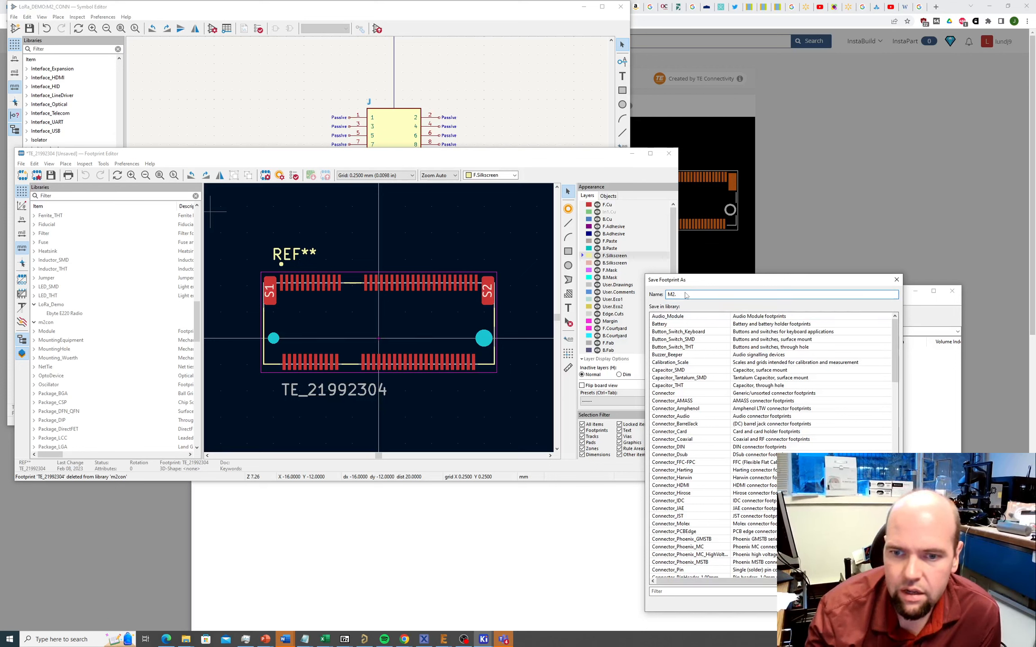
text(.CONN)
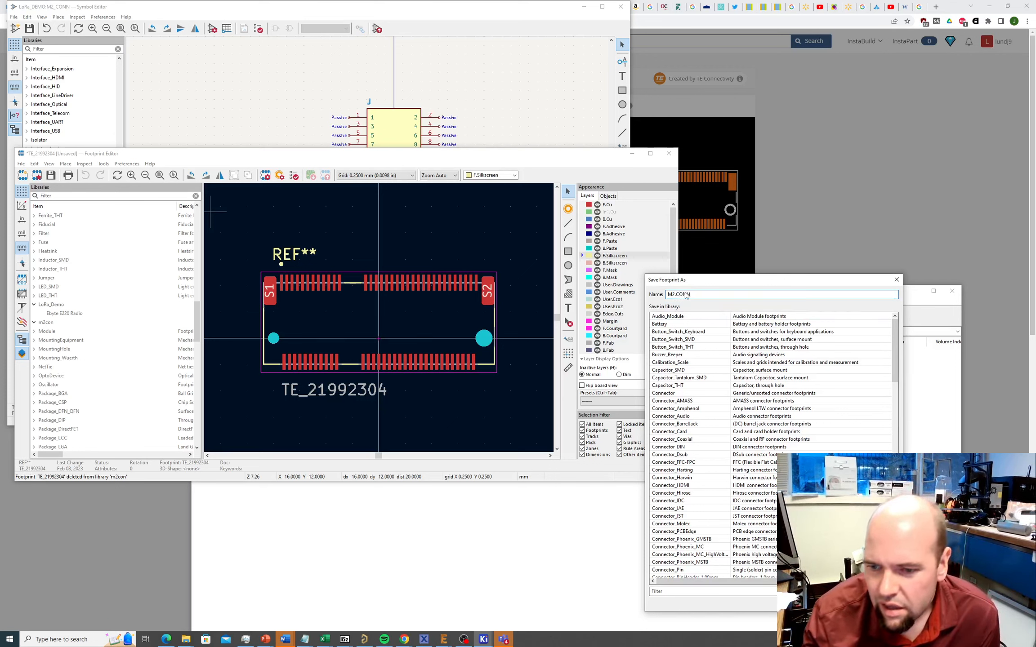
scroll(735, 388, down, 15)
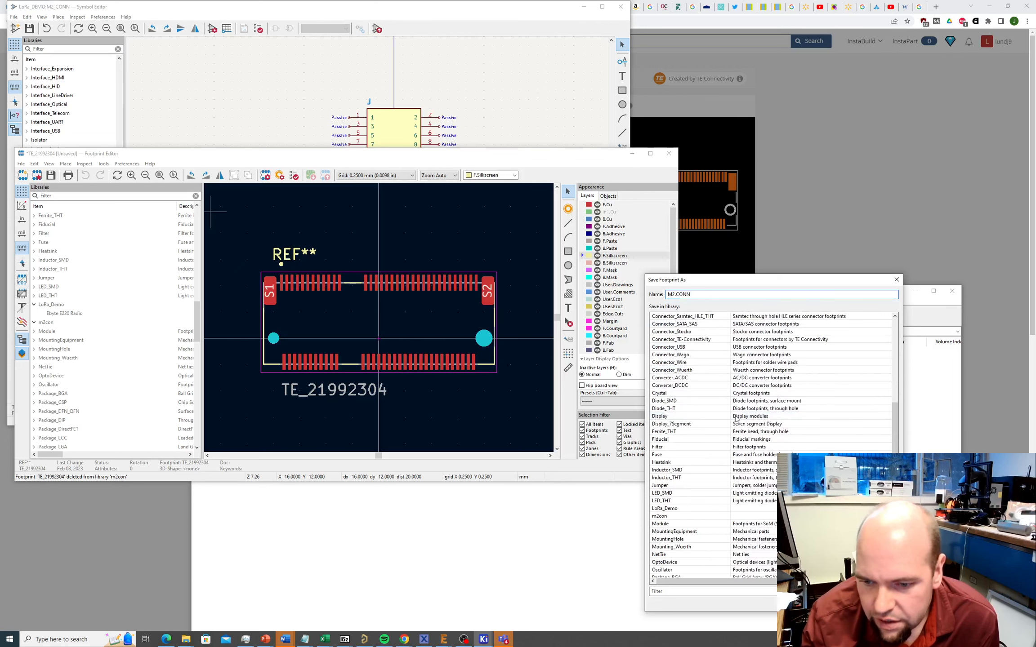
click(675, 508)
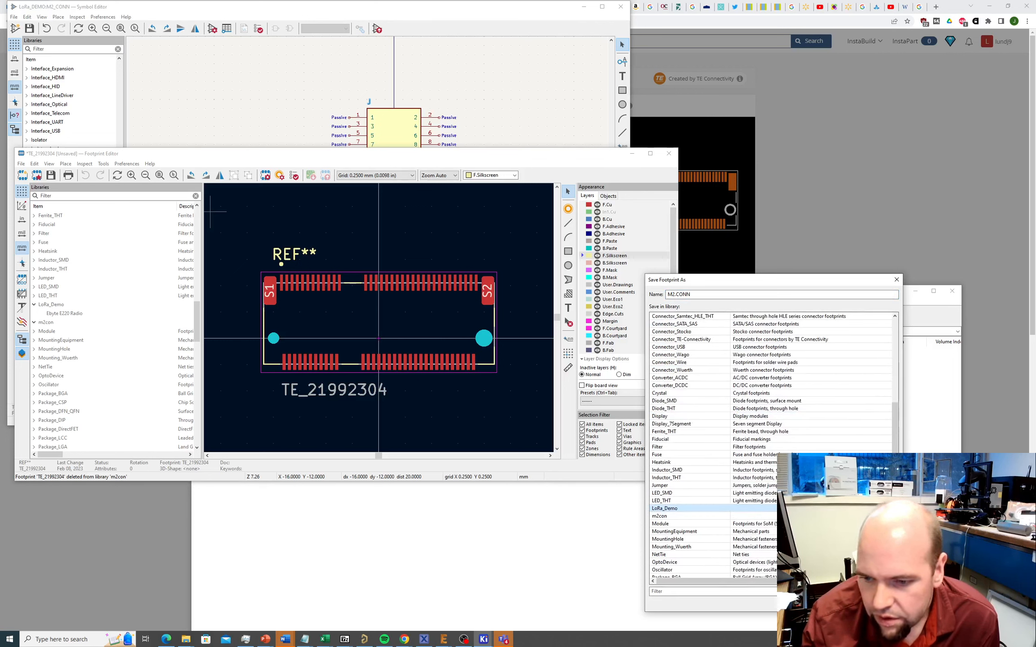
double_click(685, 512)
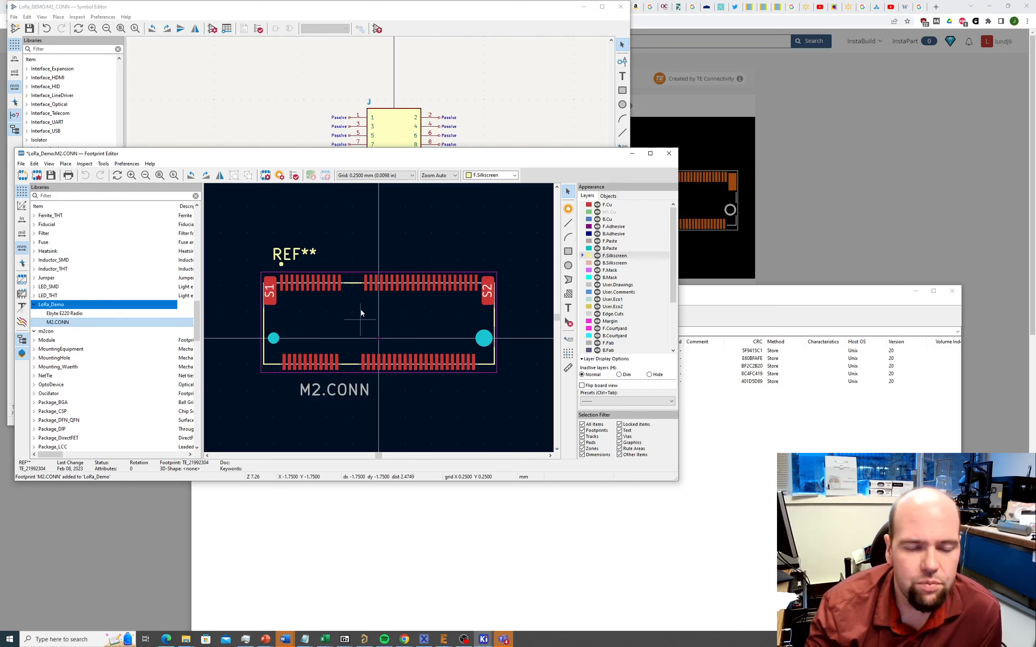
Examine the pads and pad numbering along both rows of the M2.CONN footprint.
scroll(379, 318, down, 2)
scroll(378, 318, up, 4)
scroll(378, 318, up, 2)
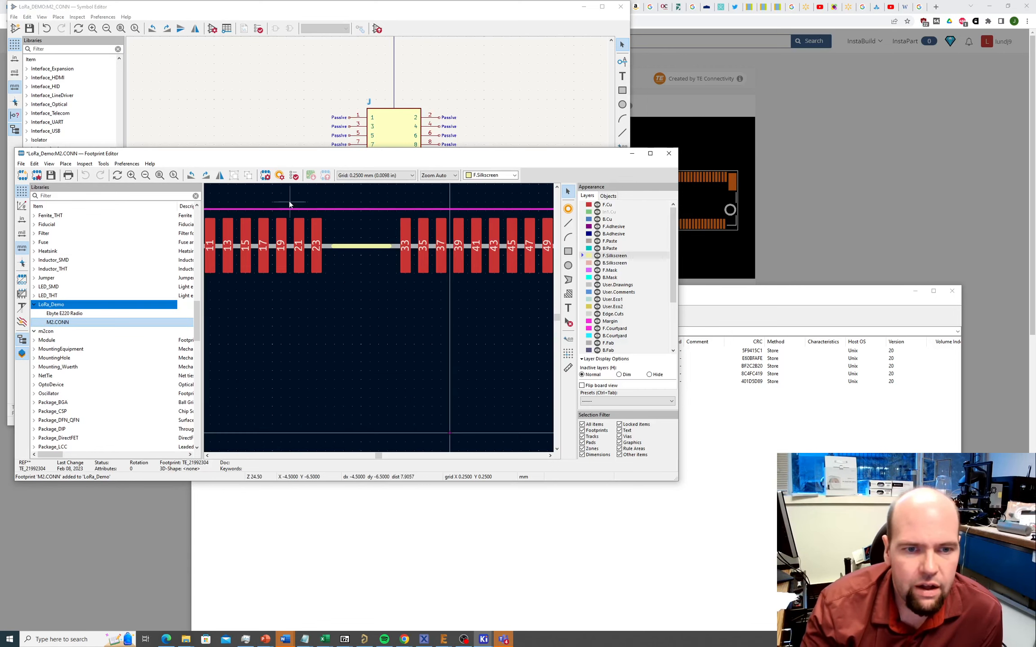
scroll(378, 317, down, 2)
scroll(366, 333, up, 3)
scroll(382, 322, down, 3)
scroll(365, 334, up, 2)
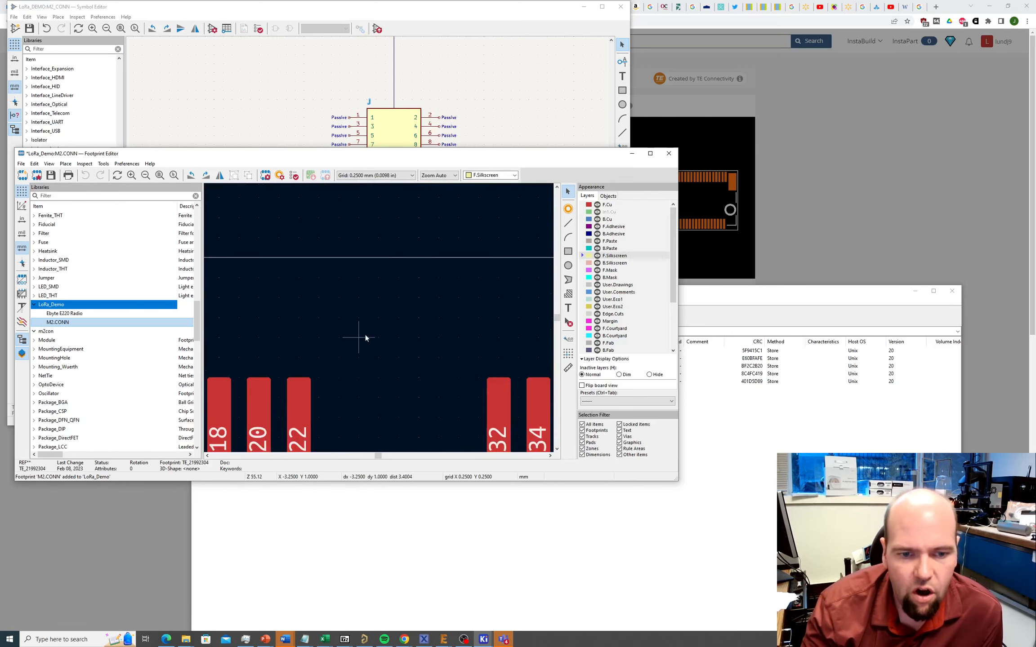
scroll(387, 309, down, 4)
scroll(379, 317, up, 2)
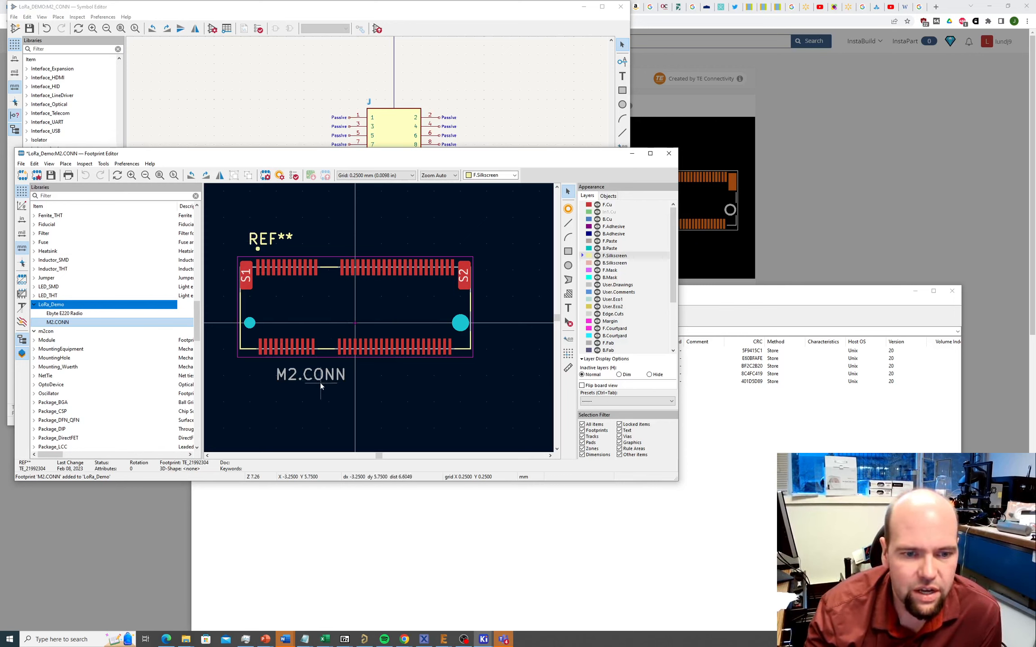
scroll(437, 330, up, 7)
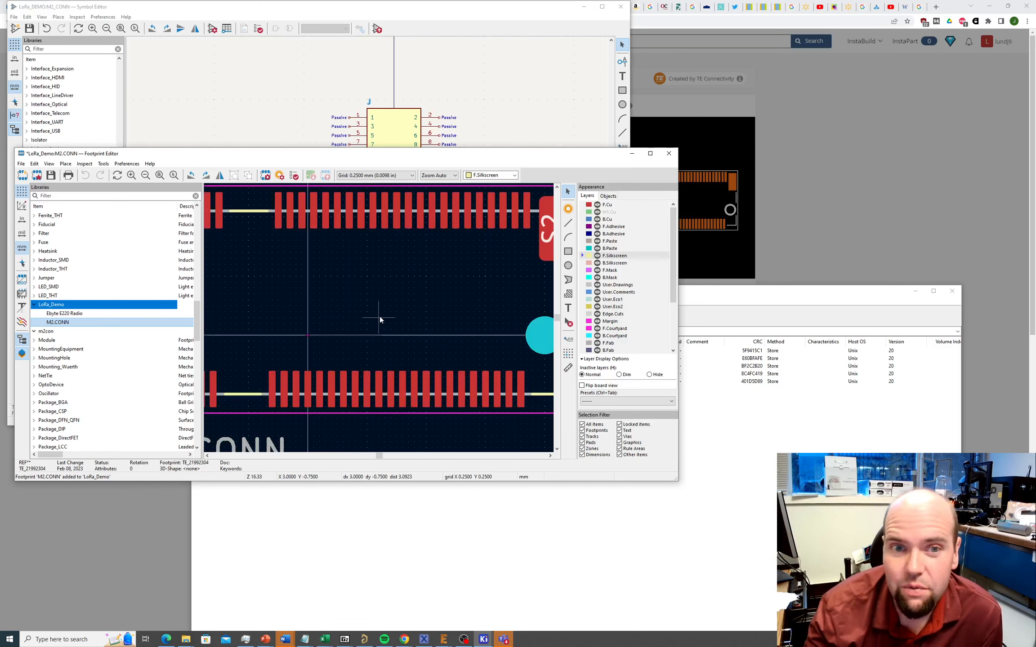
scroll(378, 317, down, 8)
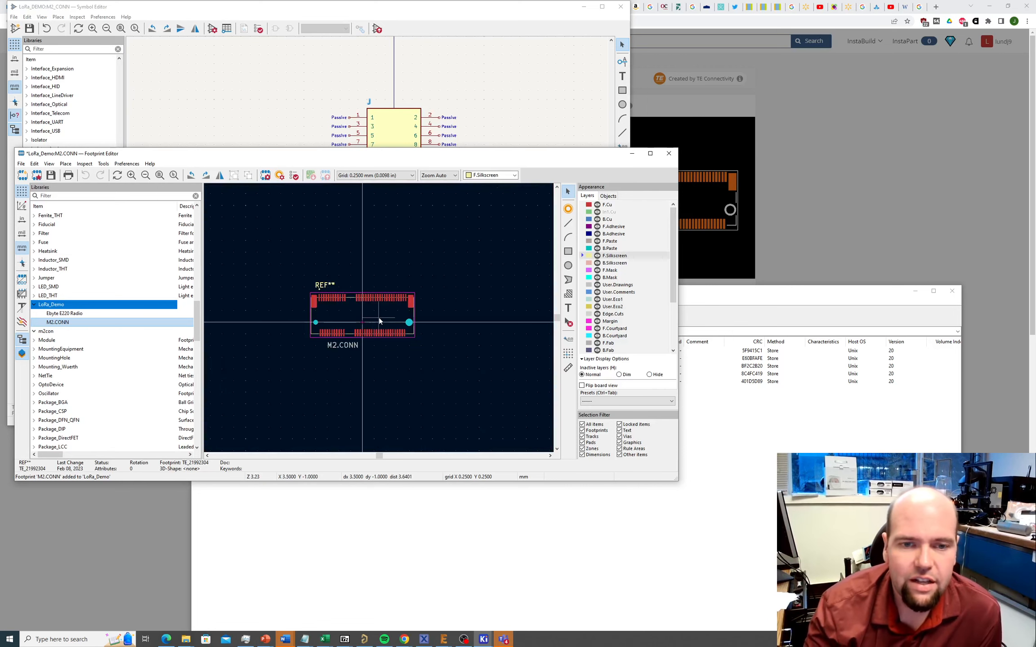
scroll(378, 317, up, 5)
scroll(379, 318, down, 3)
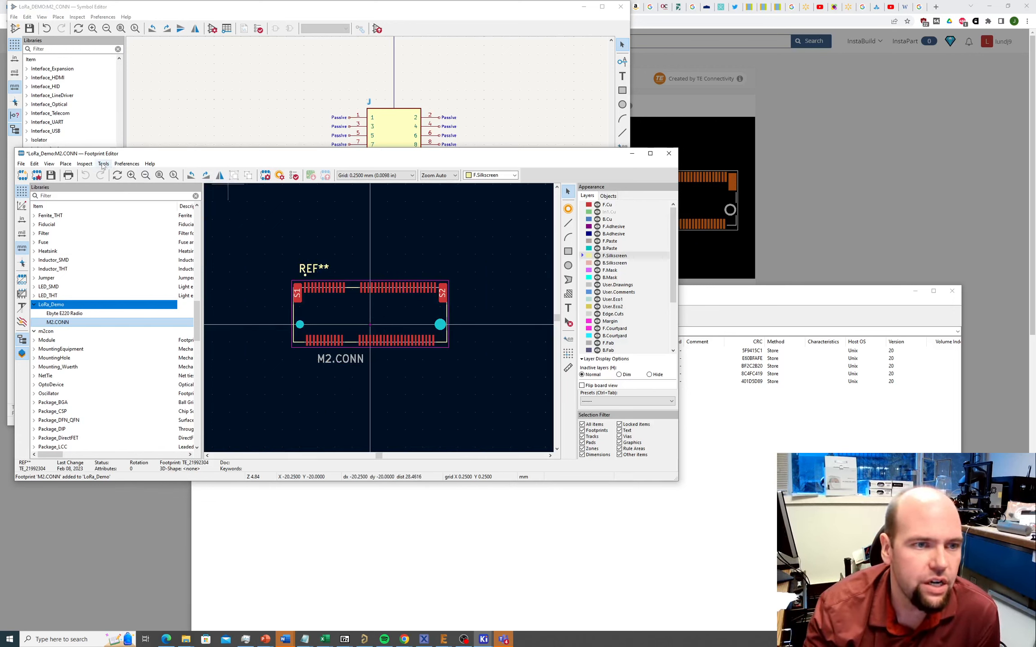
Attach the 3D model file 21992304.step from the m2con folder to the M2.CONN footprint.
click(265, 176)
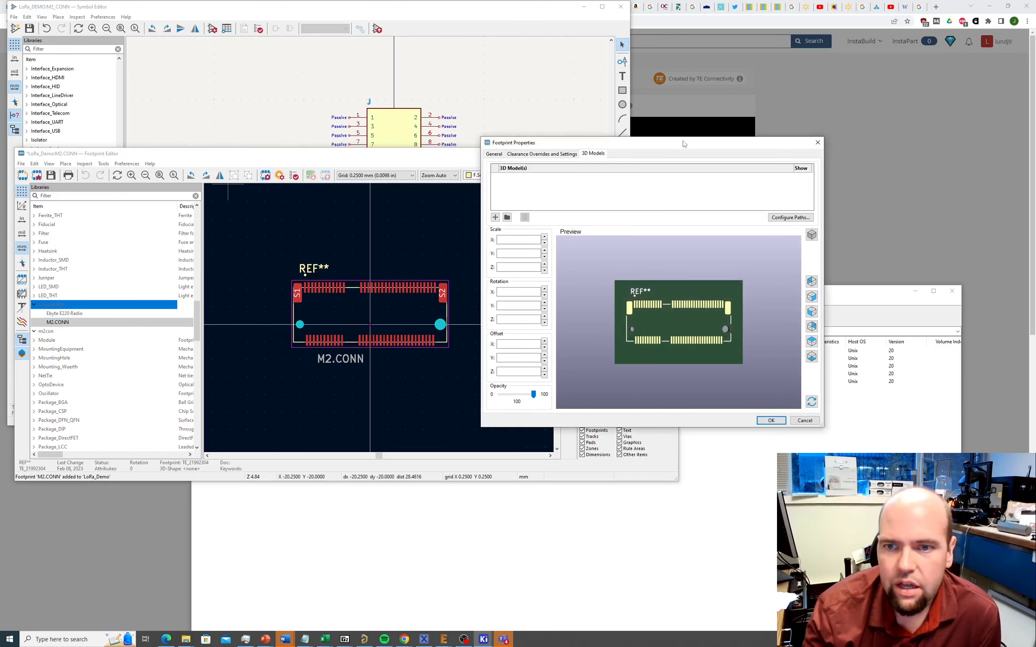
drag(684, 144, 381, 138)
click(276, 141)
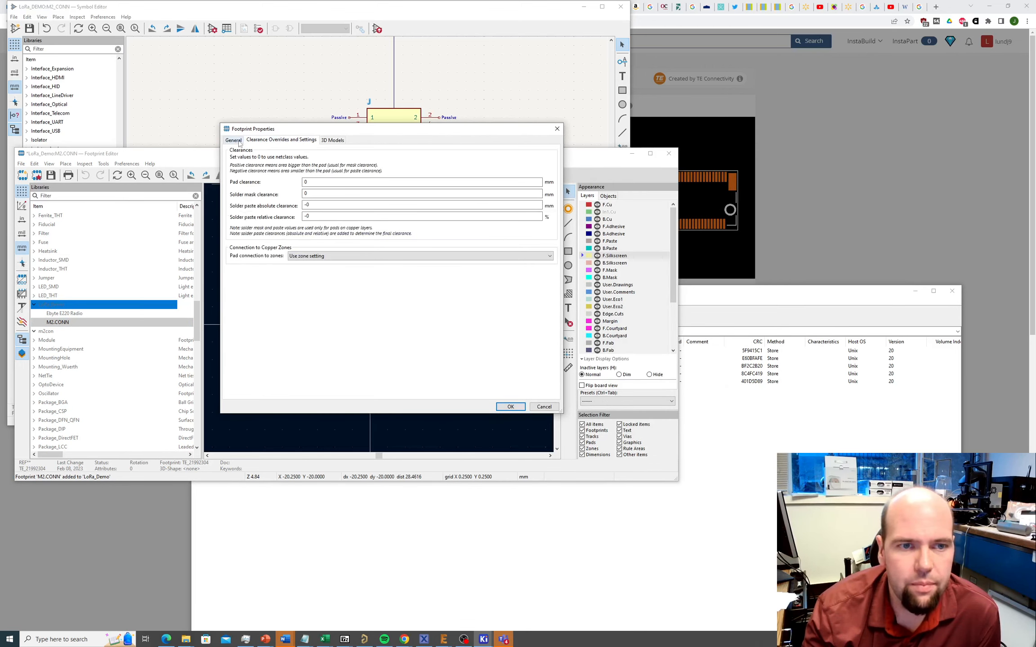
click(232, 141)
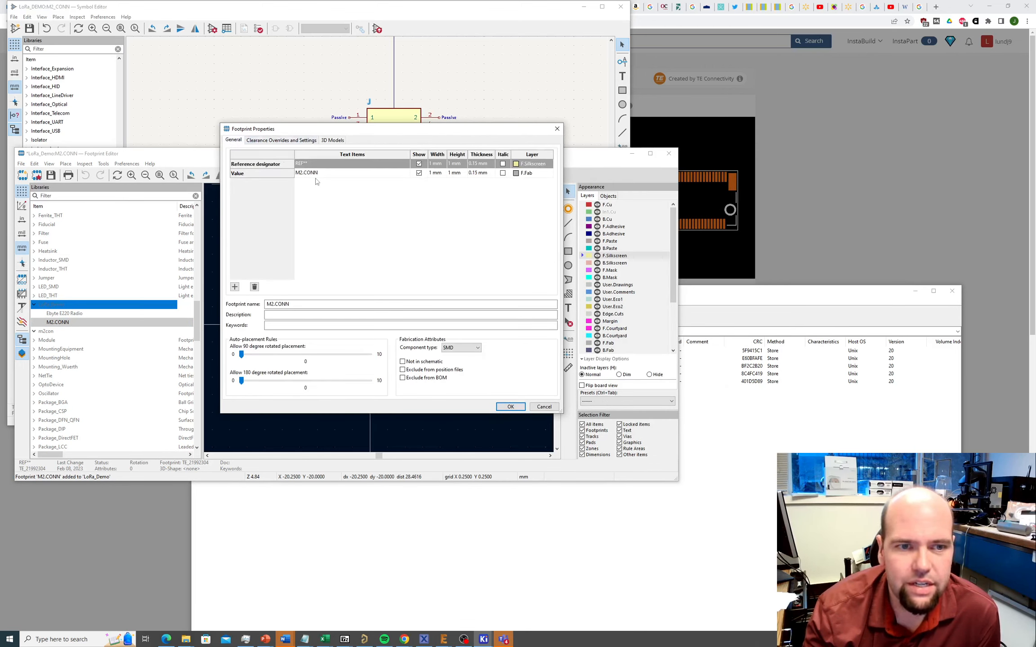
click(332, 140)
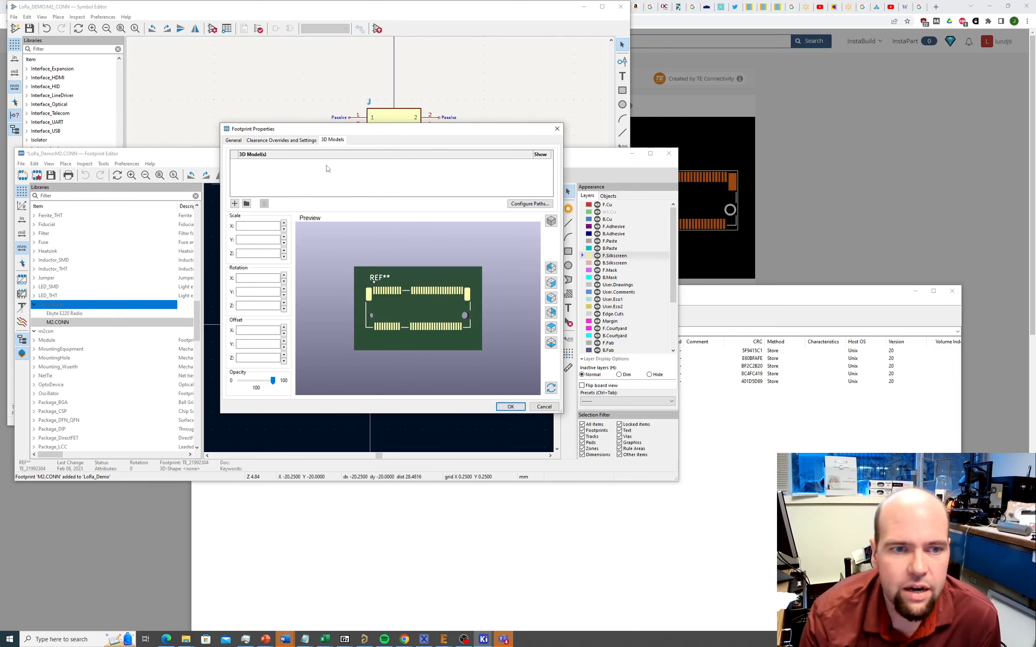
click(234, 204)
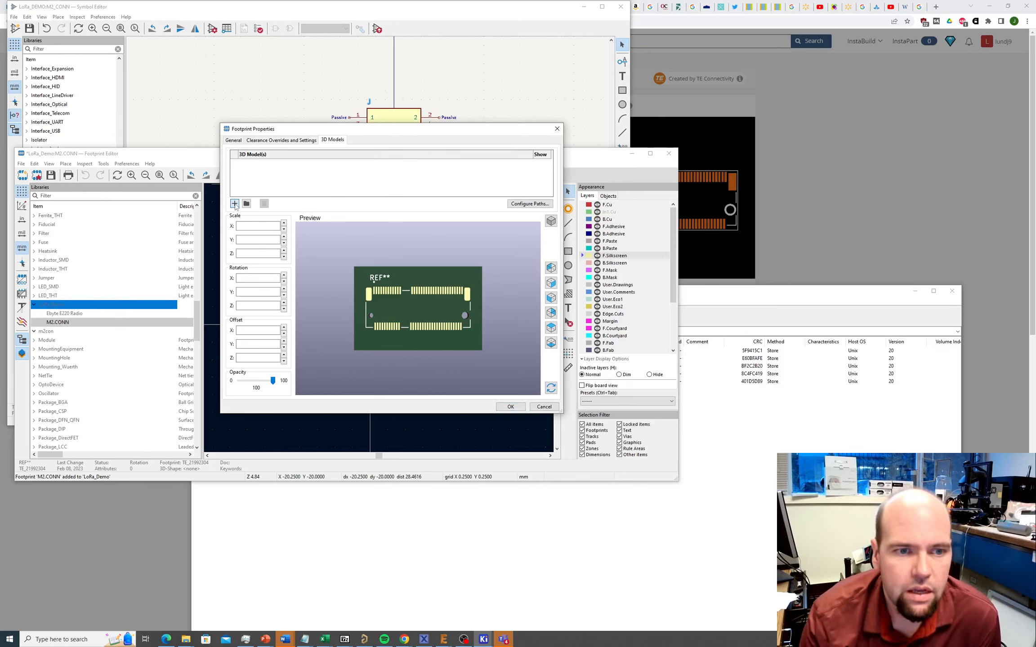
click(529, 164)
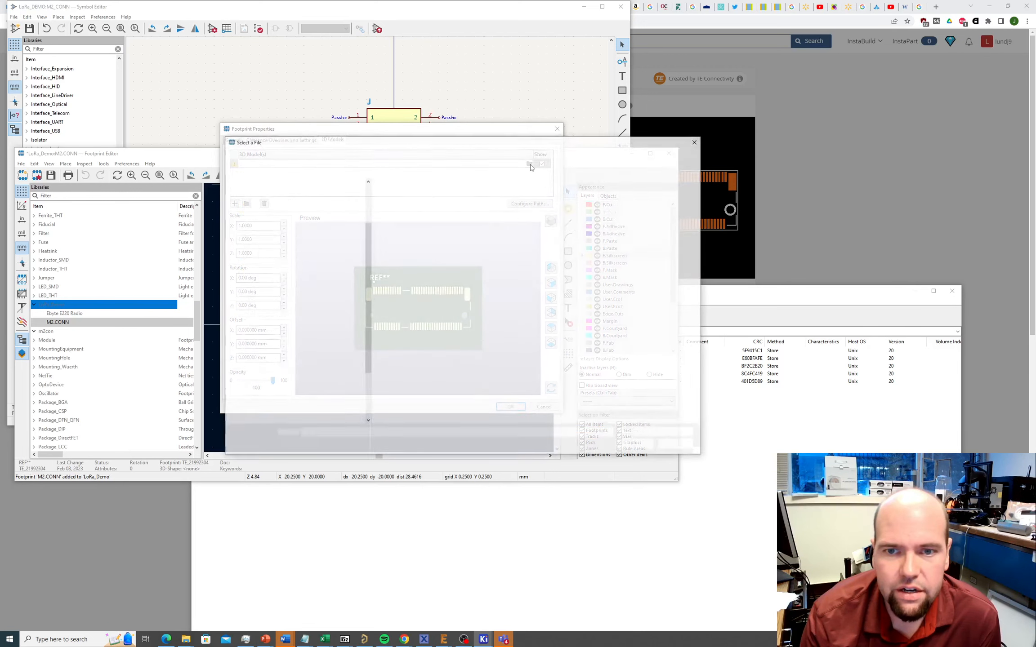
click(410, 204)
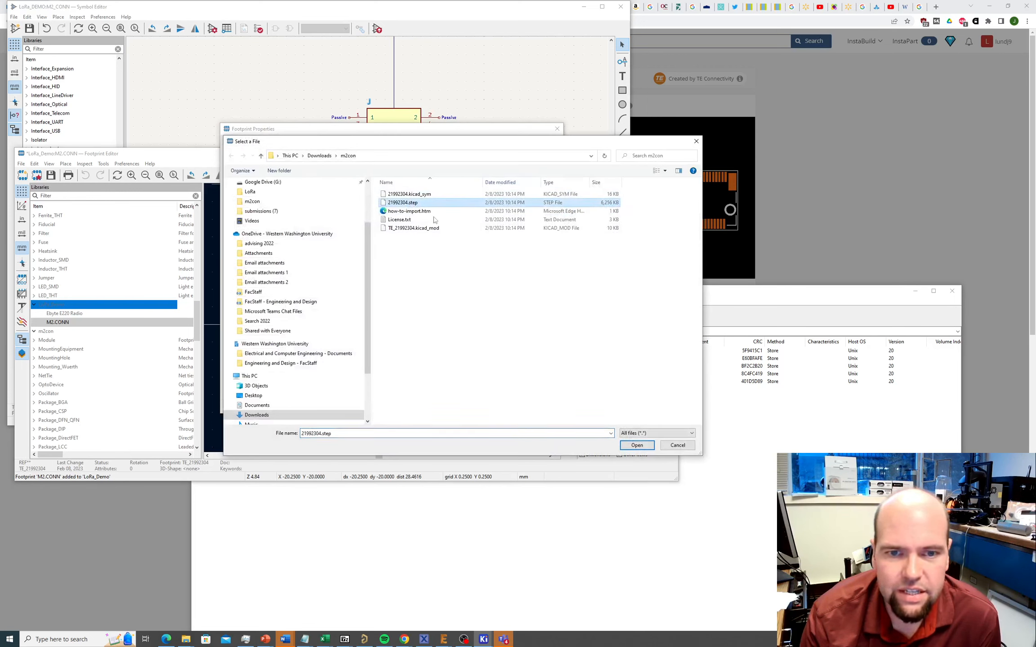
click(632, 445)
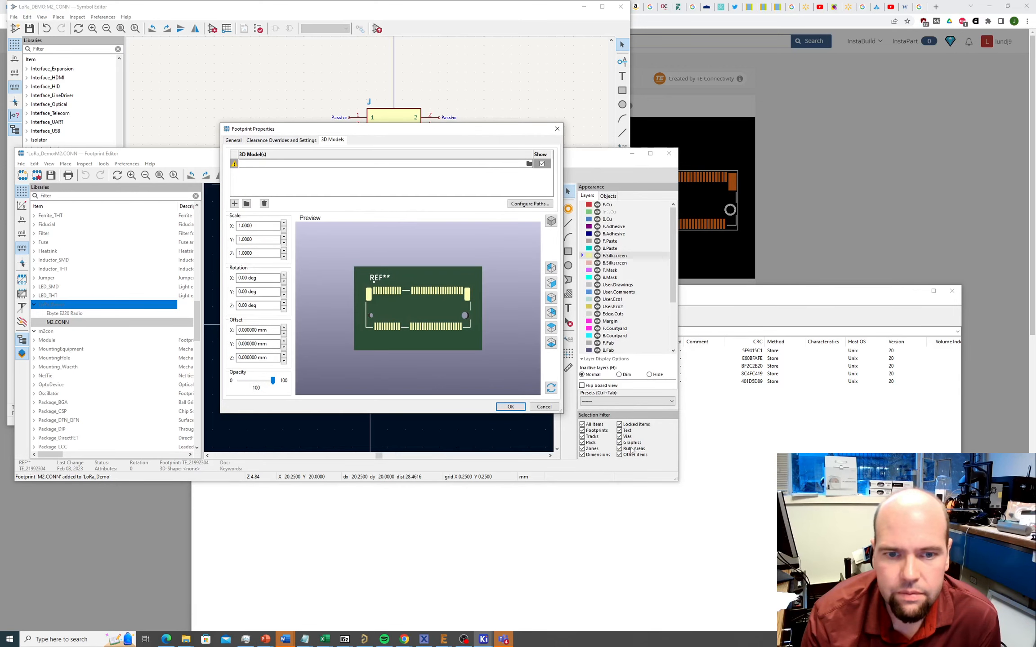
Set the 3D model's X rotation to -90 degrees.
mouse_move(408, 335)
mouse_down()
mouse_move(404, 280)
mouse_move(383, 285)
mouse_move(476, 354)
mouse_move(422, 384)
mouse_move(235, 261)
mouse_move(337, 262)
mouse_move(410, 290)
mouse_move(428, 330)
mouse_move(378, 337)
mouse_move(442, 343)
mouse_move(430, 260)
mouse_move(402, 295)
mouse_move(403, 370)
mouse_move(358, 304)
mouse_move(377, 340)
mouse_move(433, 300)
mouse_move(436, 259)
mouse_move(492, 330)
mouse_move(422, 379)
mouse_move(329, 338)
mouse_move(348, 321)
mouse_move(379, 367)
mouse_move(403, 318)
mouse_up()
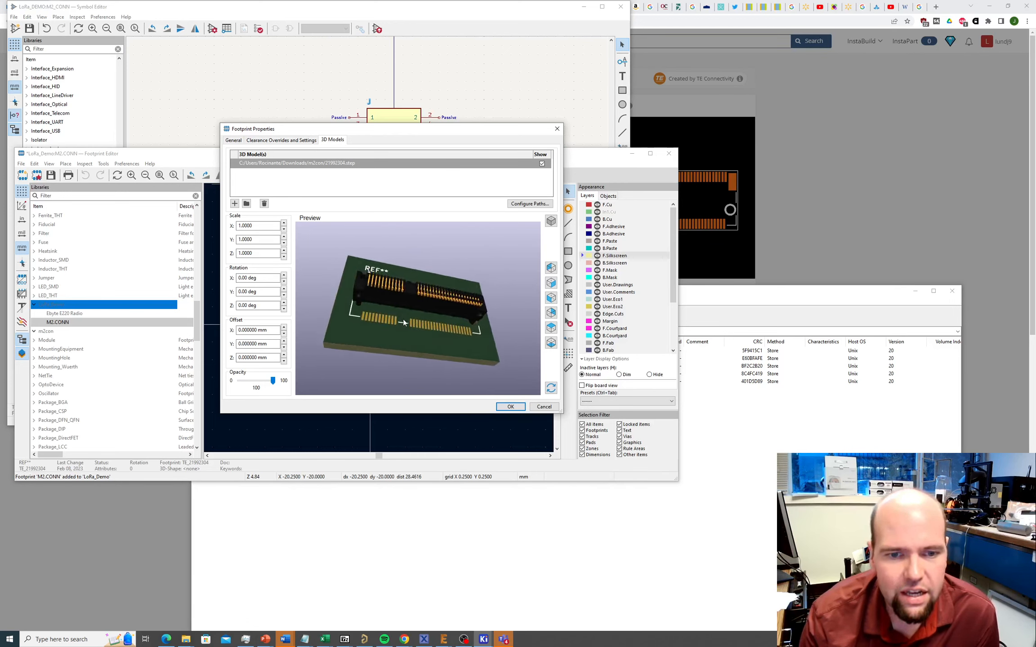
click(283, 276)
click(284, 275)
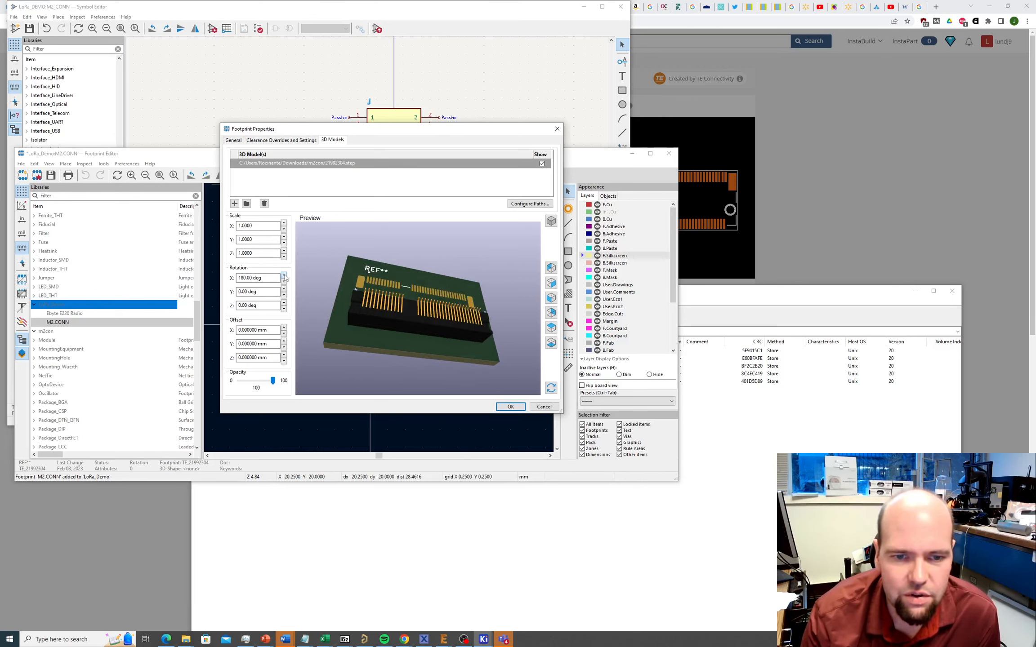
click(284, 282)
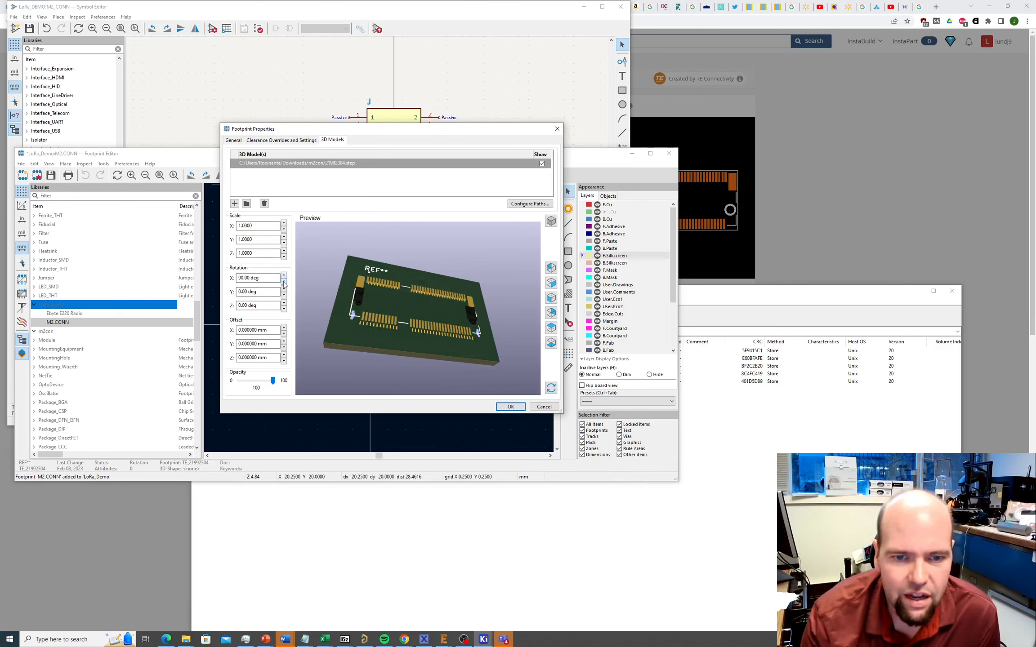
click(284, 282)
click(284, 282)
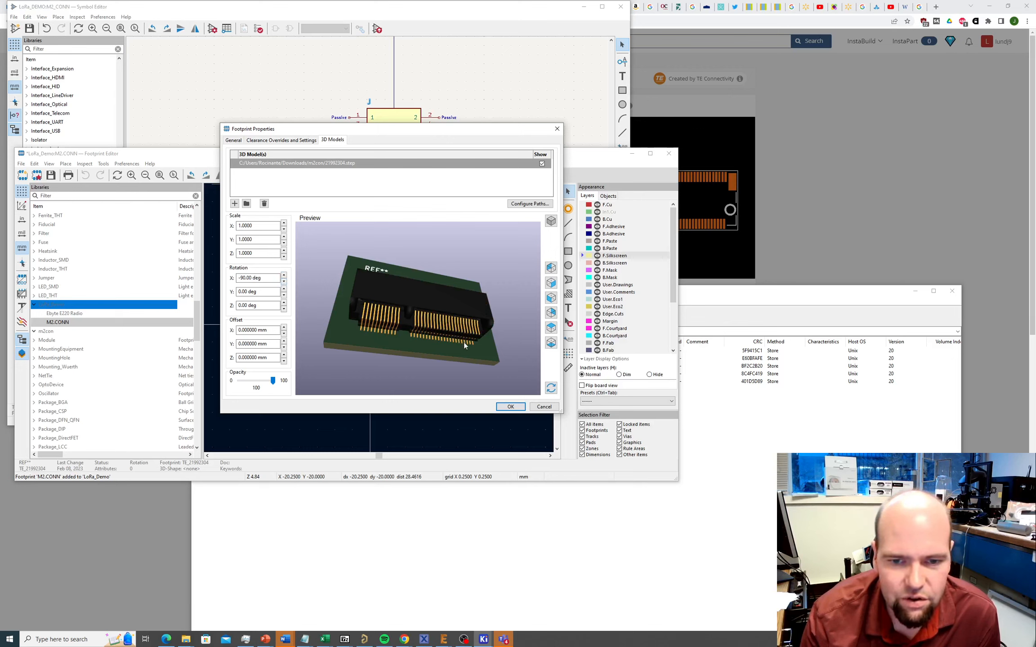
Set the 3D model's Y offset to 2 mm so its pins sit over the pads, with the X offset at 0.
drag(385, 348, 442, 220)
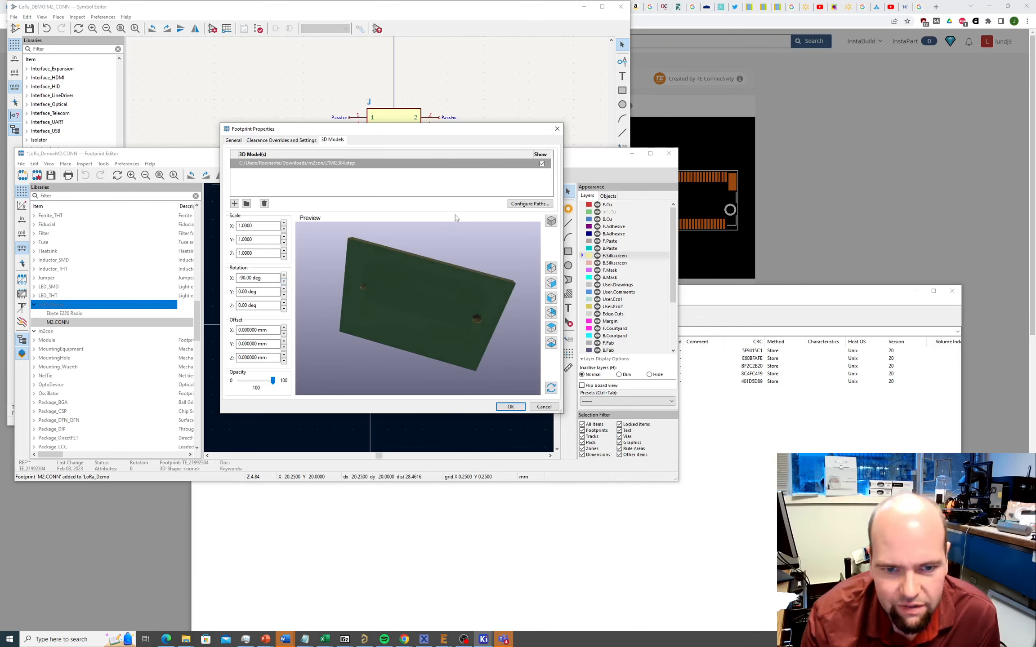
drag(404, 272, 428, 386)
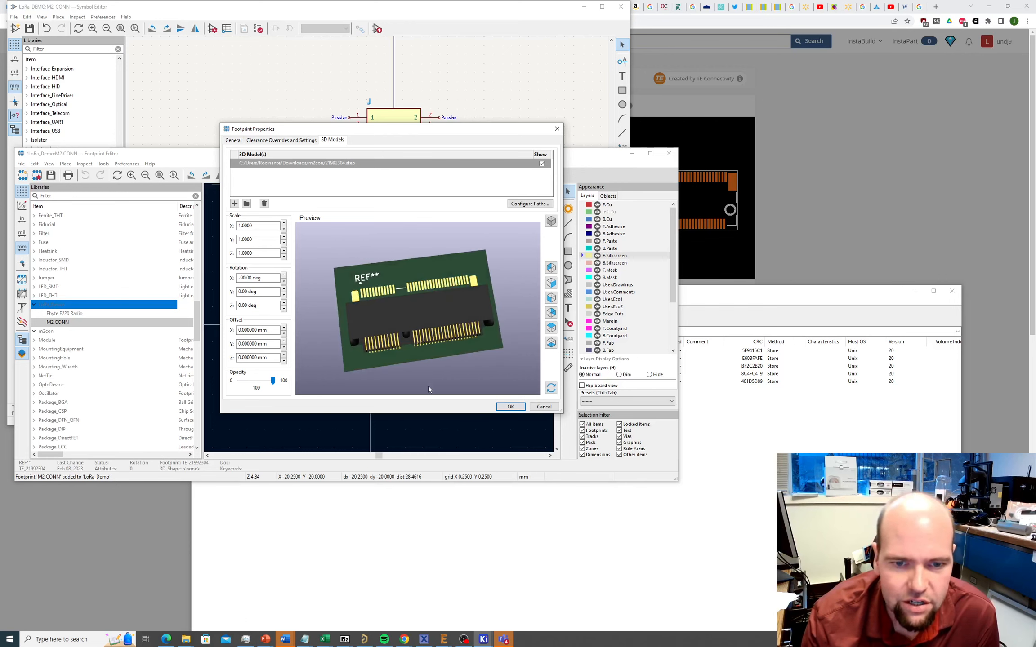
drag(439, 346, 367, 361)
click(284, 328)
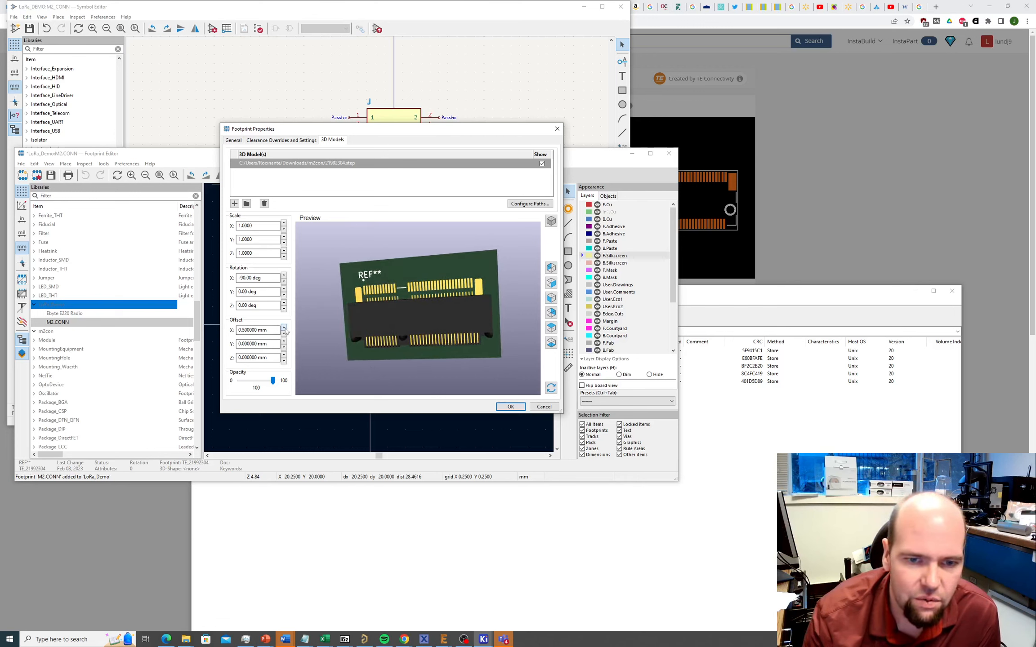
click(284, 334)
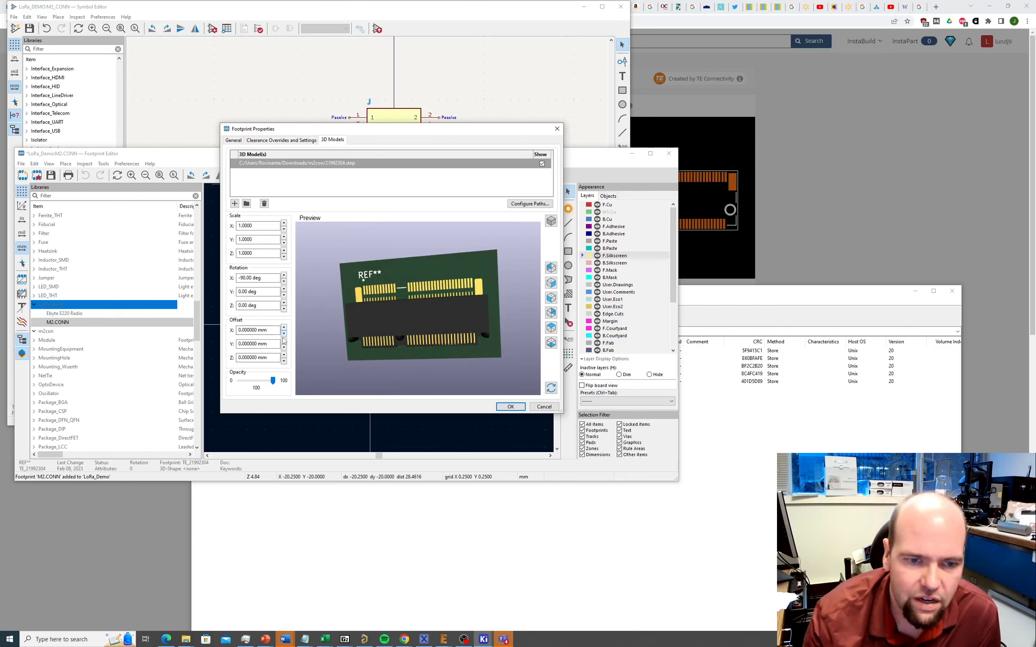
click(284, 341)
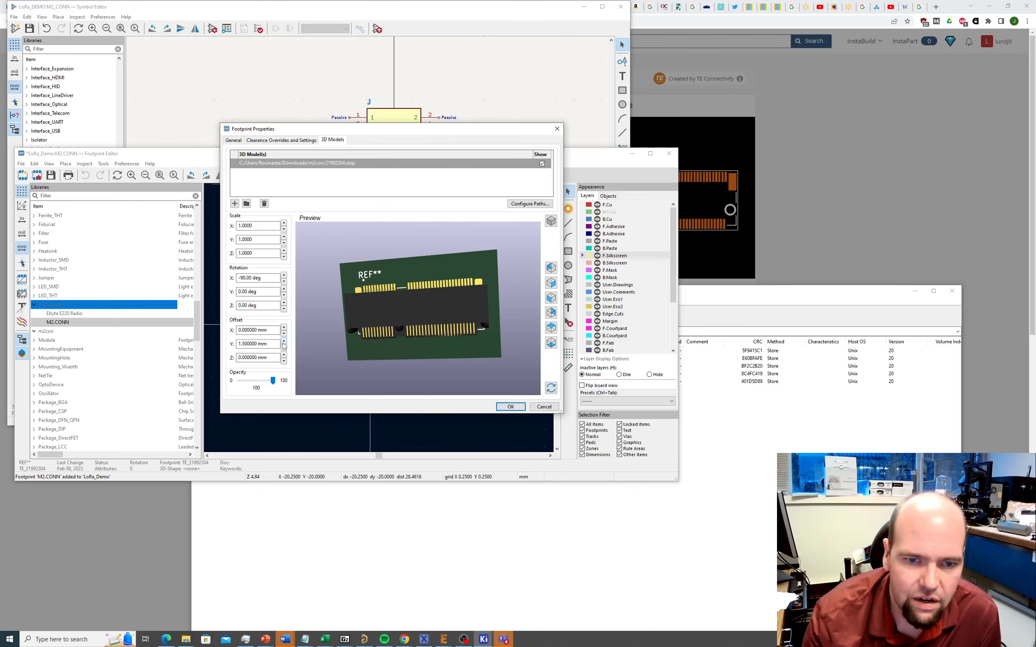
click(284, 342)
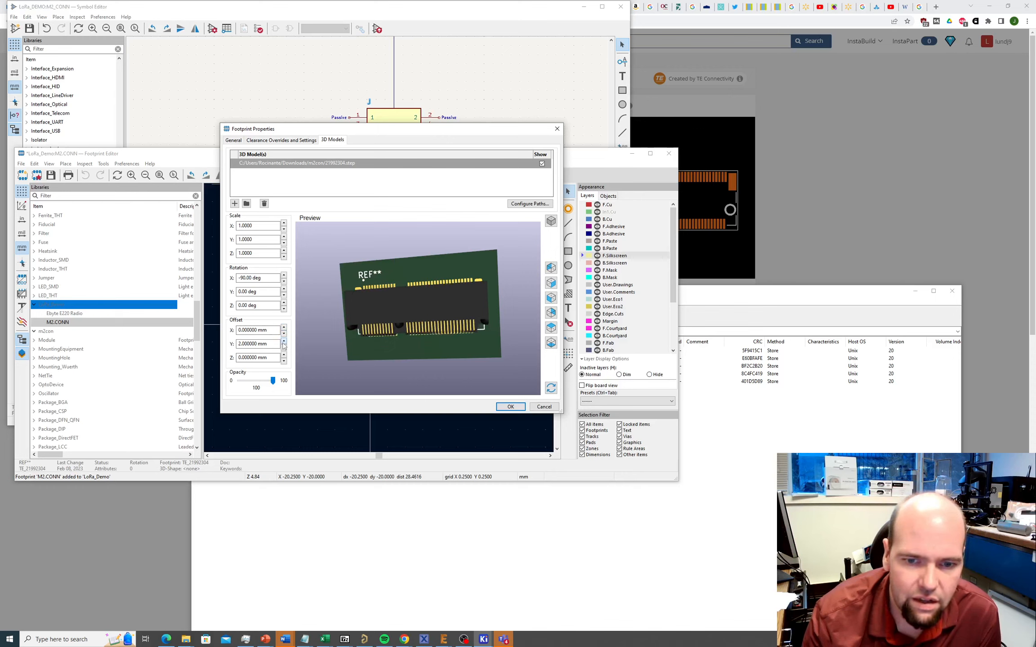
click(283, 341)
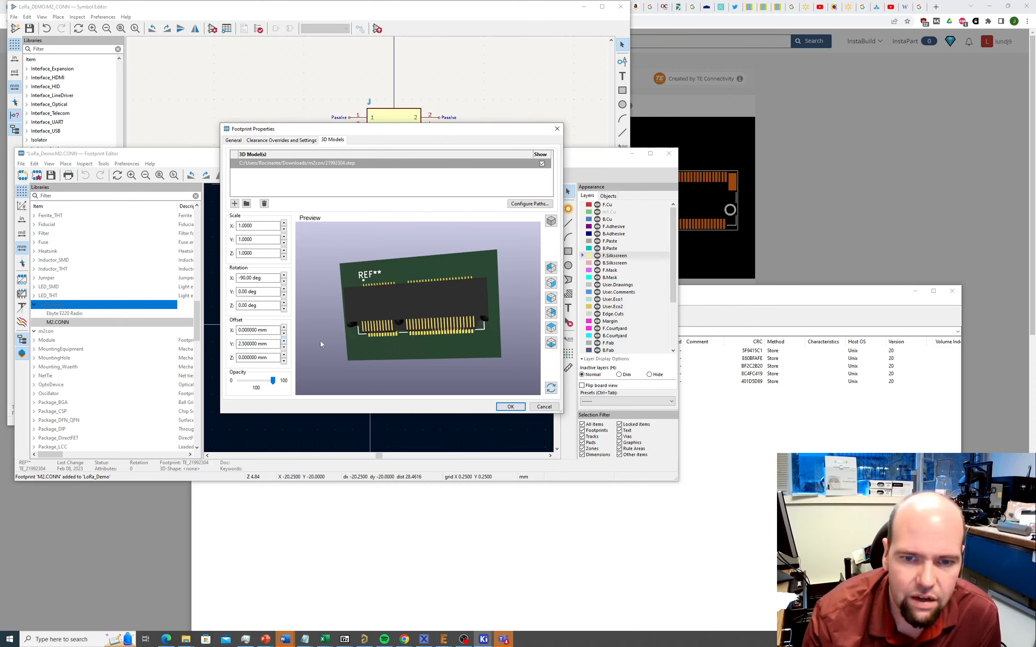
click(284, 347)
Check the connector model's alignment from several angles, accept the footprint properties and save the M2.CONN footprint.
drag(401, 342, 468, 308)
scroll(399, 338, up, 5)
drag(423, 371, 539, 305)
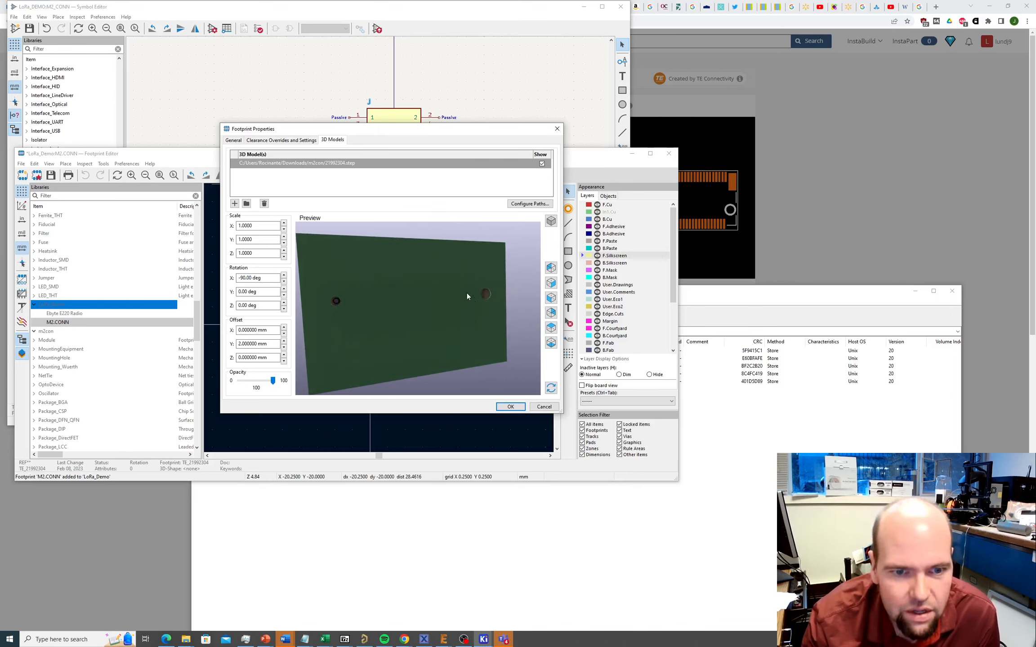
drag(467, 294, 432, 387)
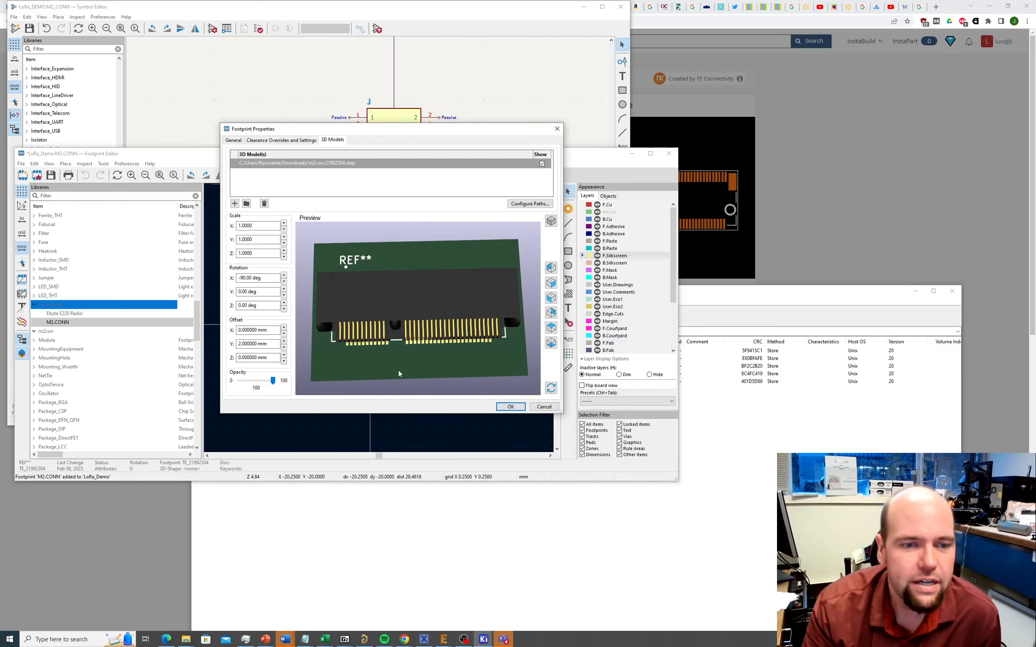
mouse_move(394, 372)
mouse_down()
mouse_move(397, 318)
mouse_move(403, 352)
mouse_move(388, 379)
mouse_move(391, 364)
mouse_up()
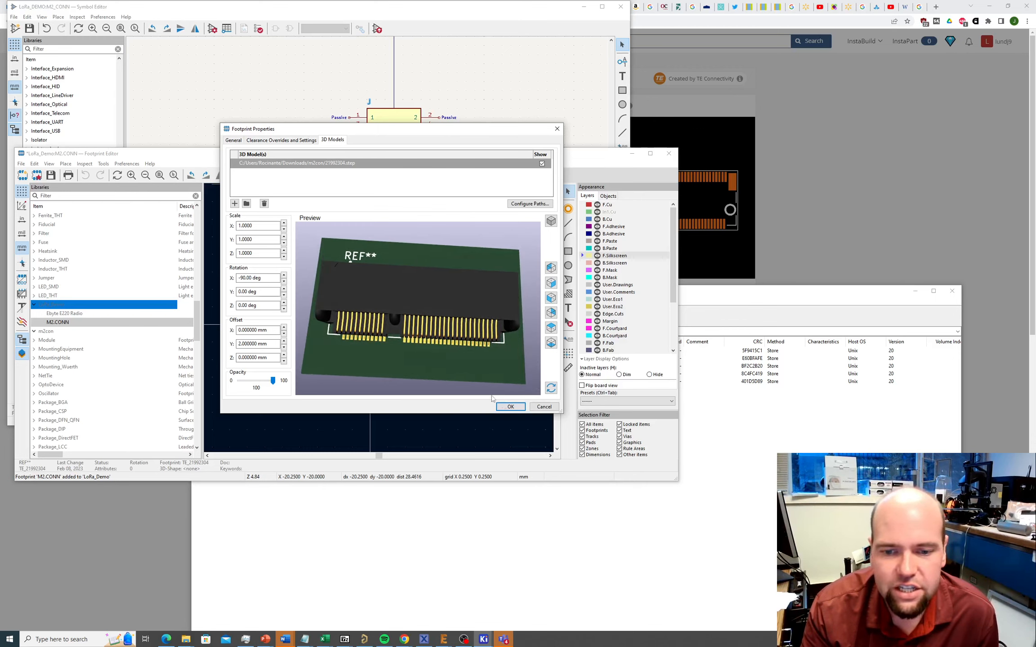
click(510, 406)
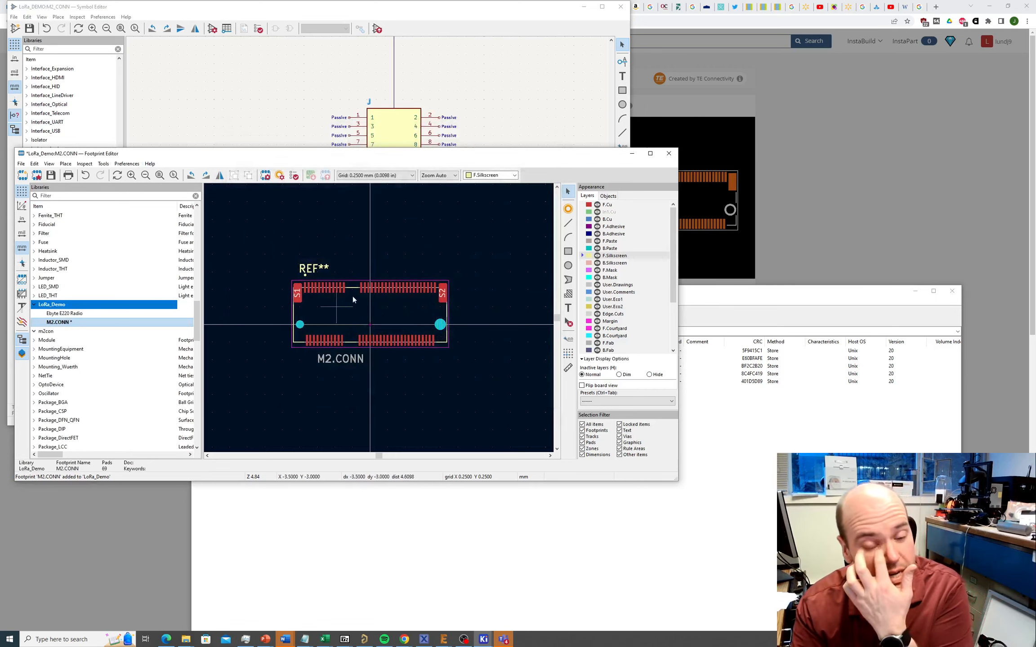
click(21, 164)
click(44, 226)
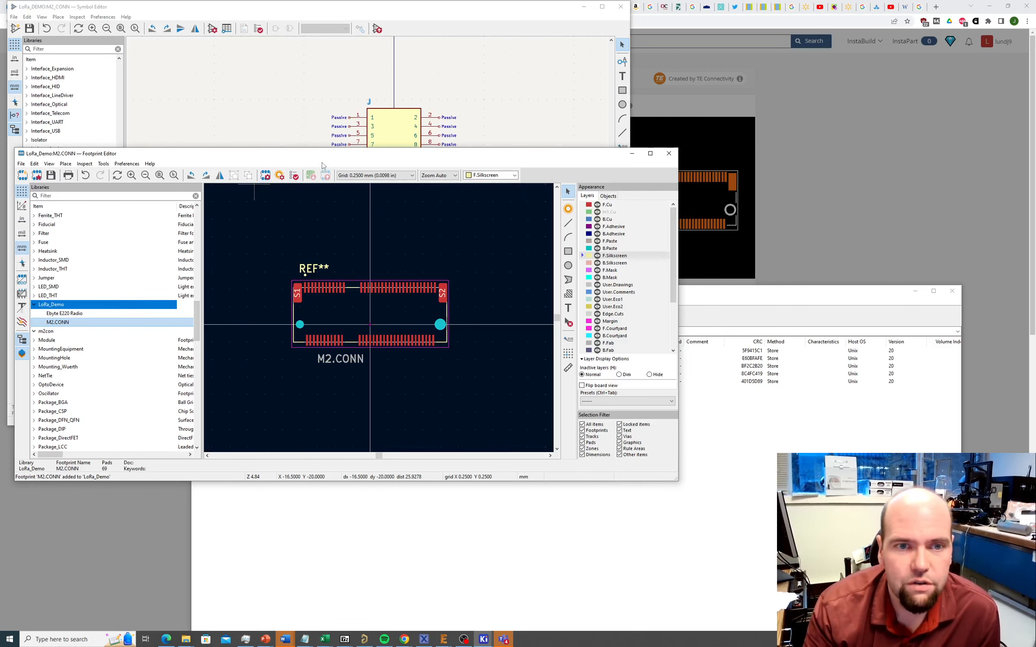
Switch to the Symbol Editor, load M2_CONN from the LoRa_DEMO library and open its symbol properties.
drag(321, 155, 303, 310)
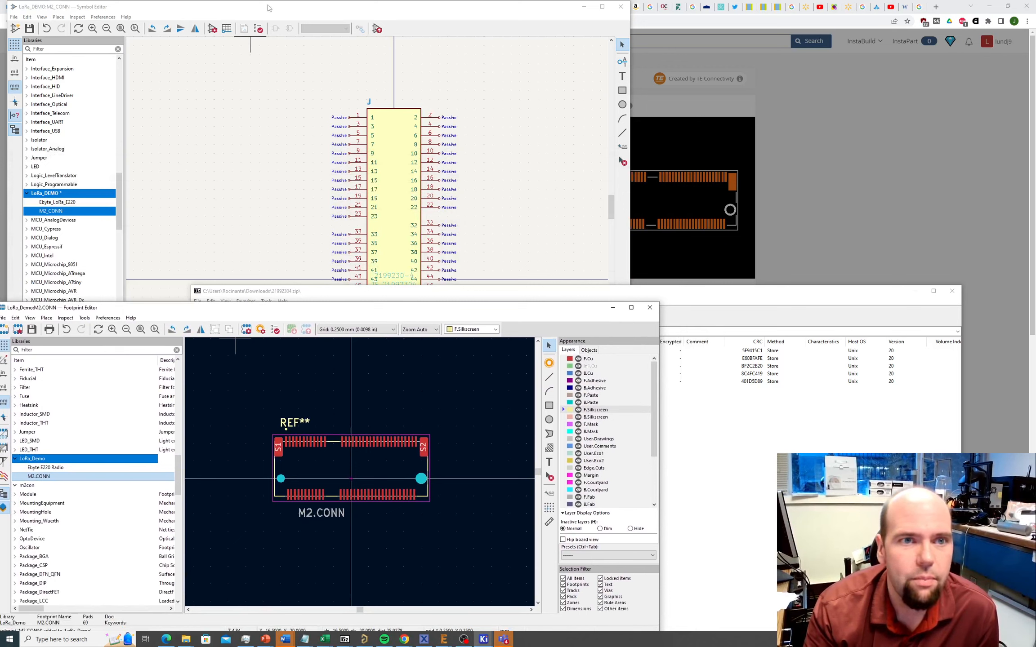
click(250, 45)
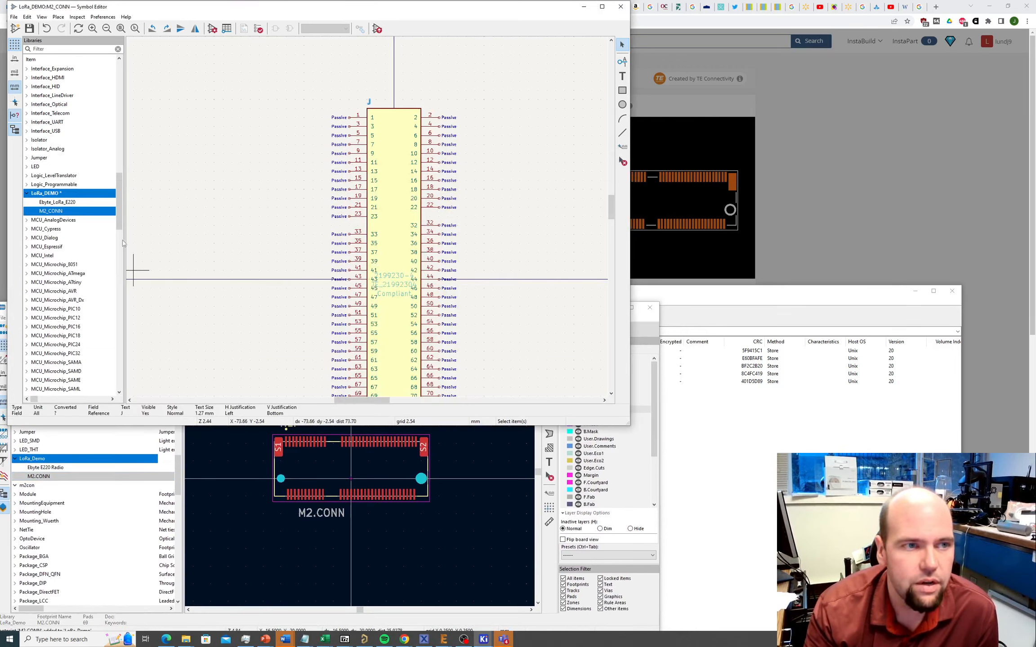
double_click(59, 214)
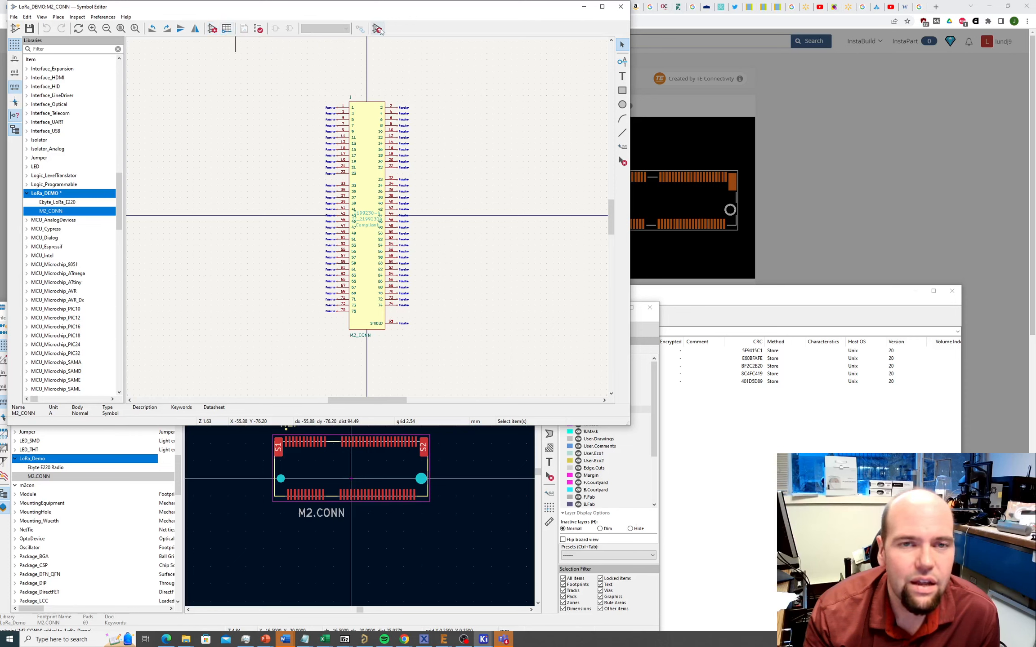
click(103, 17)
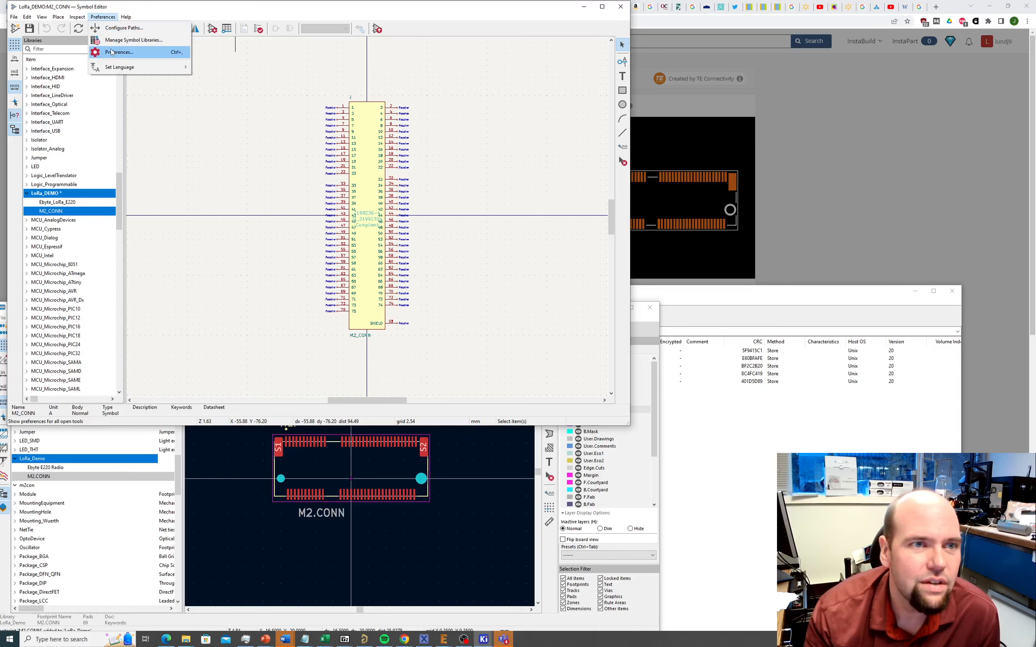
mouse_move(57, 18)
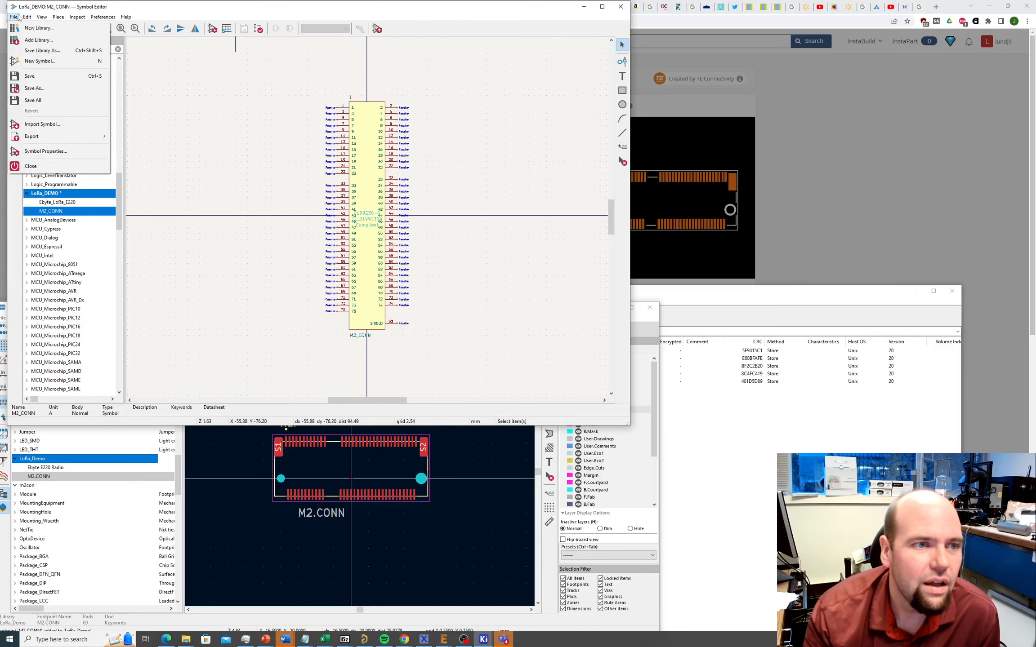
click(45, 151)
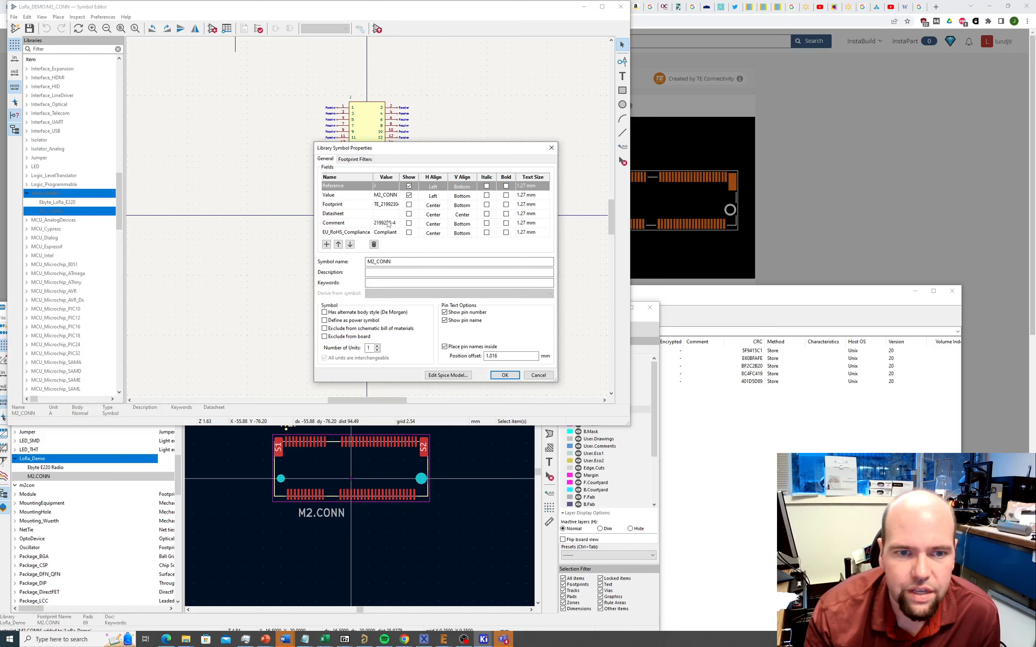
Assign the M2.CONN footprint from the LoRa_Demo library to the M2_CONN symbol's Footprint field.
double_click(390, 207)
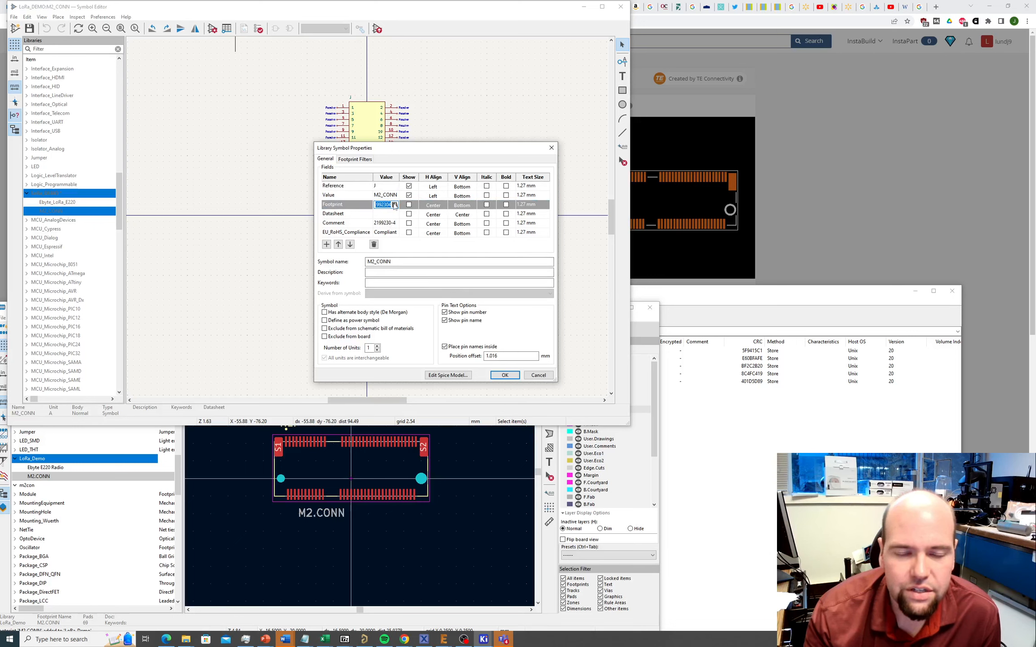
click(395, 205)
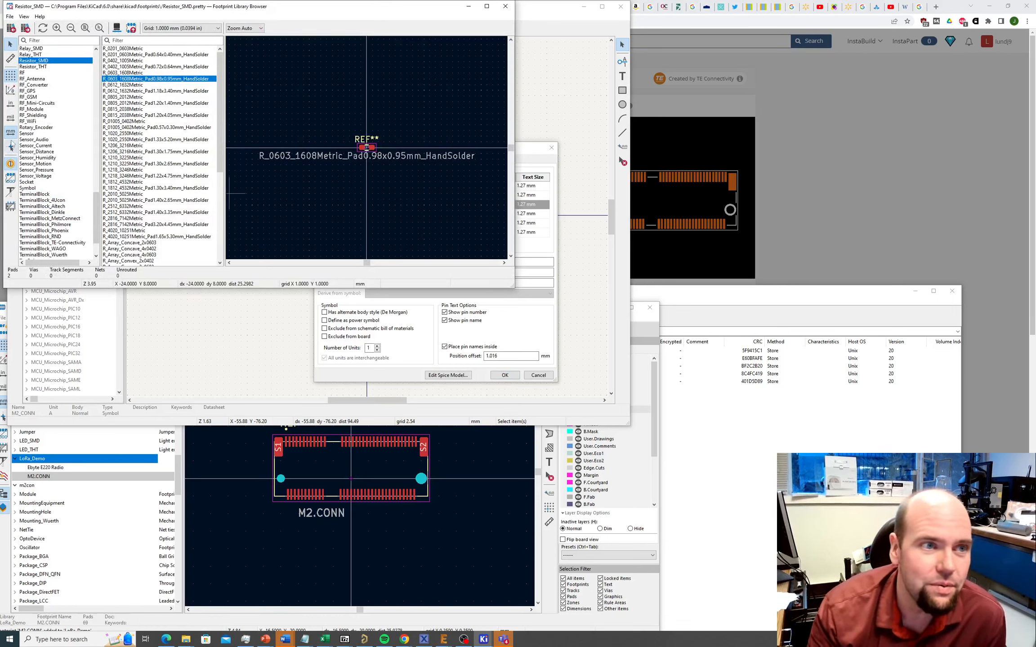
scroll(51, 207, down, 3)
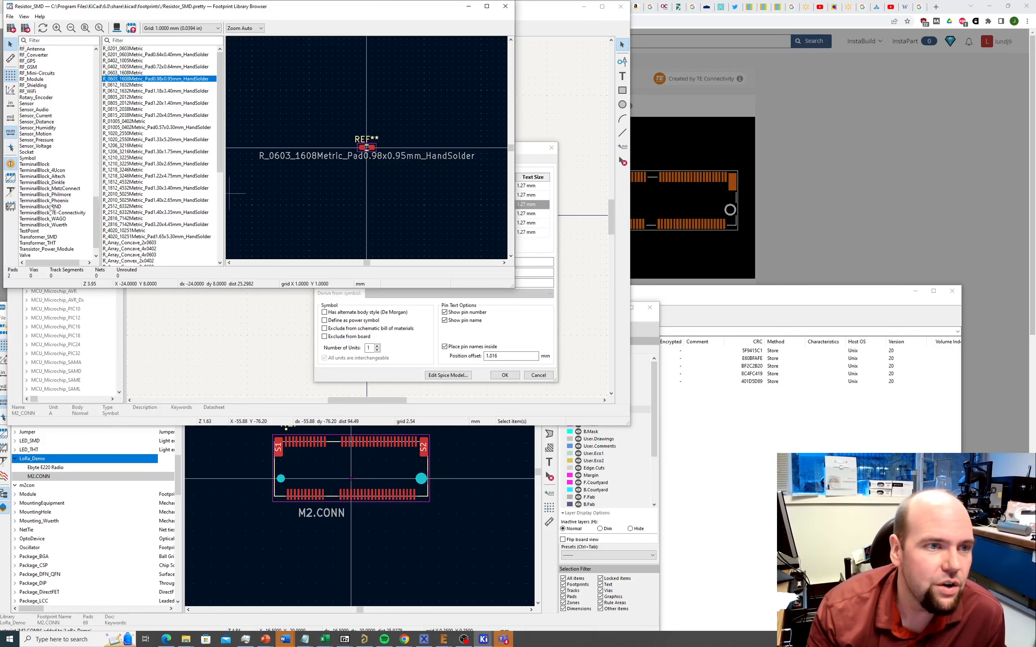
scroll(51, 207, up, 12)
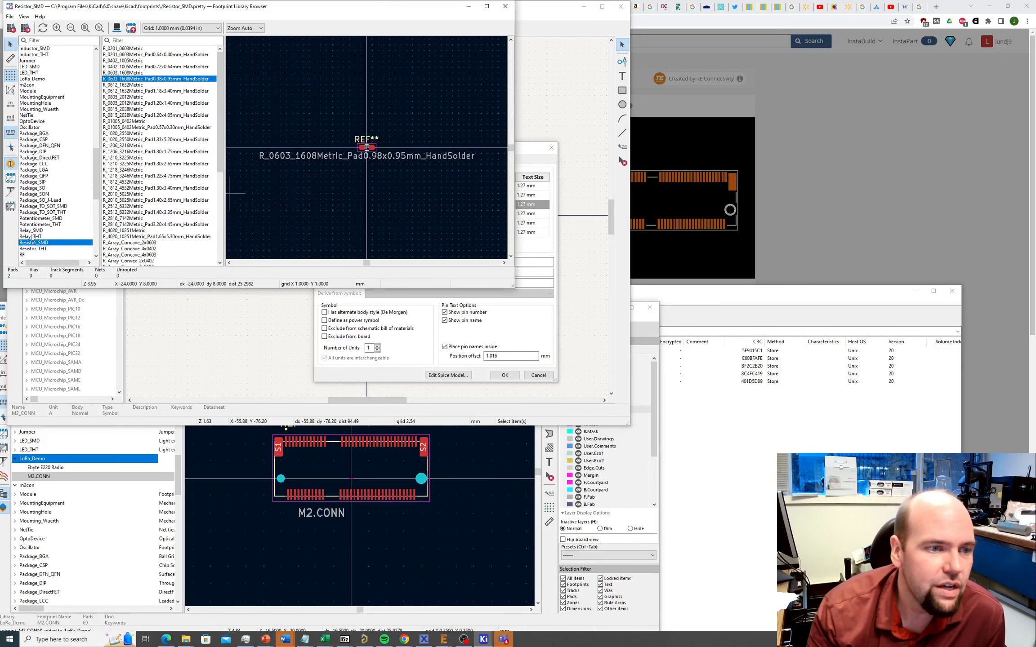
scroll(31, 239, up, 5)
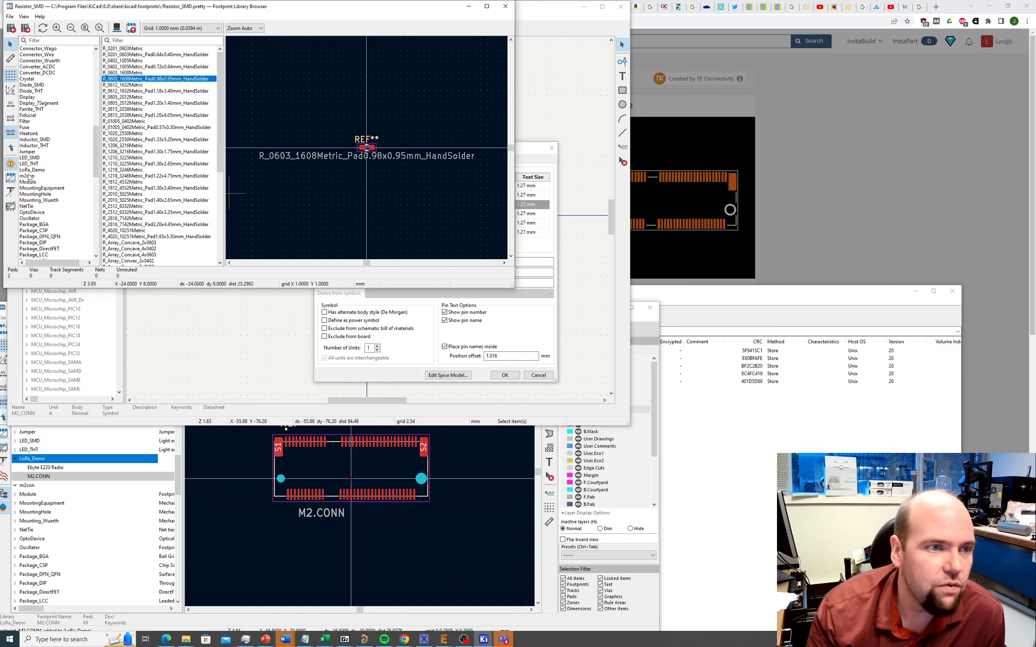
click(28, 176)
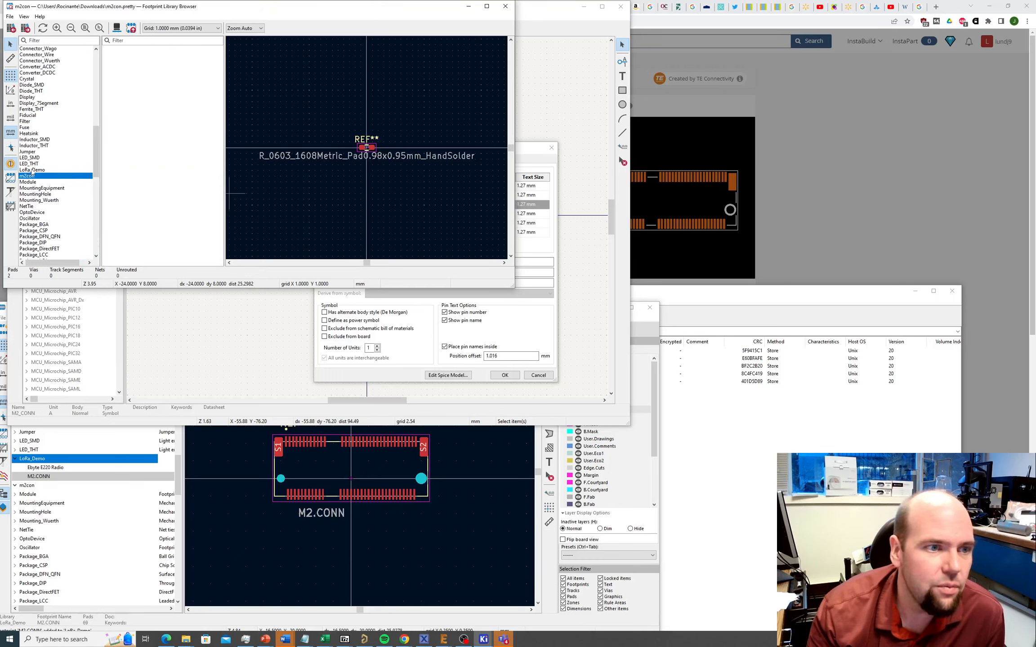
click(31, 170)
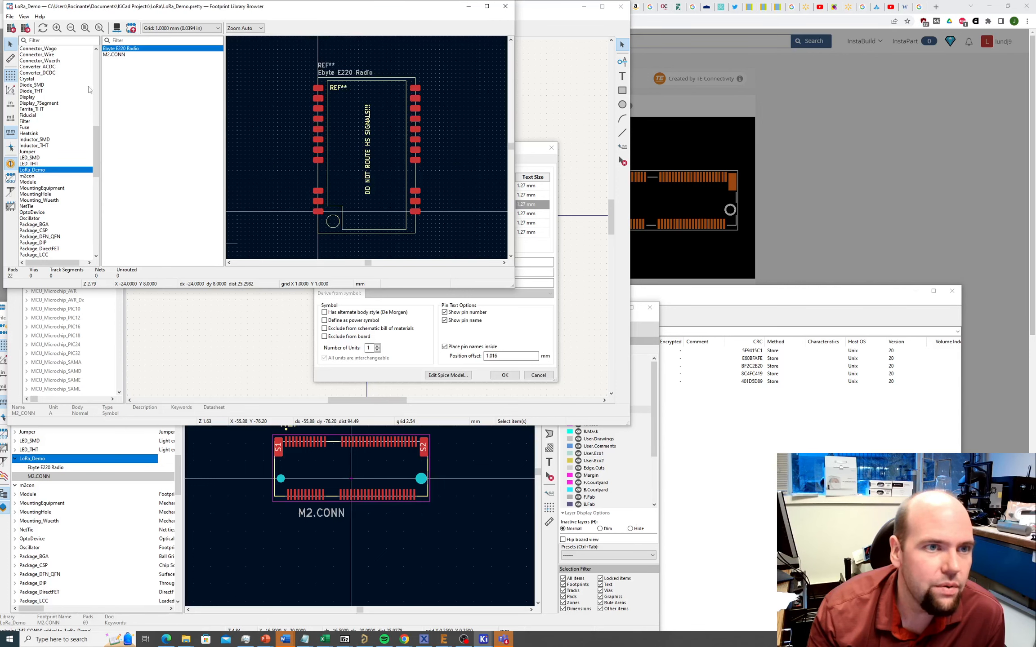
click(113, 54)
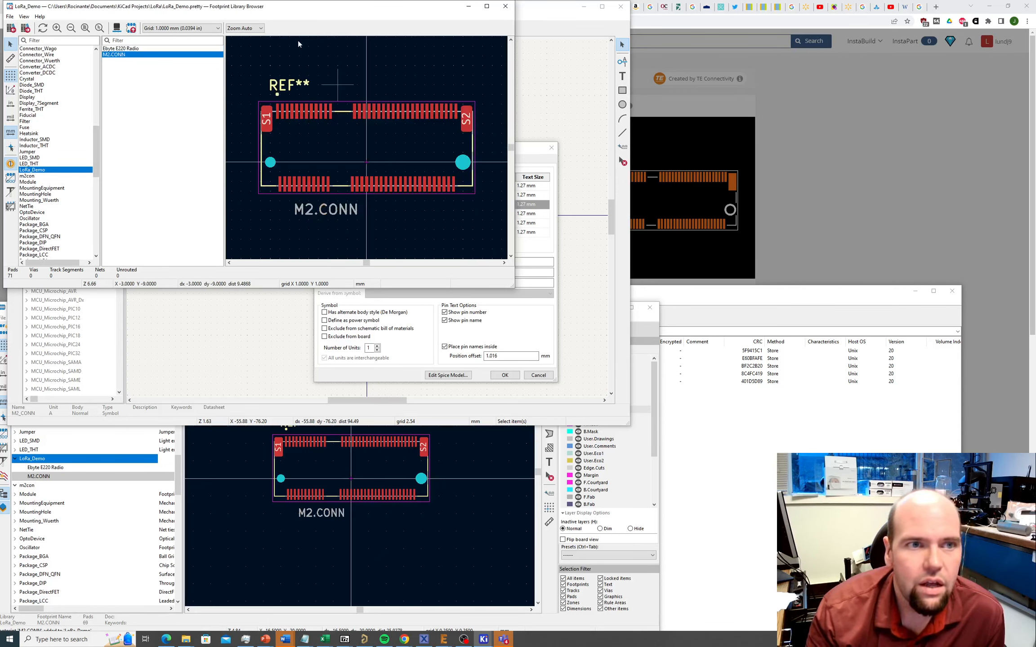
double_click(120, 54)
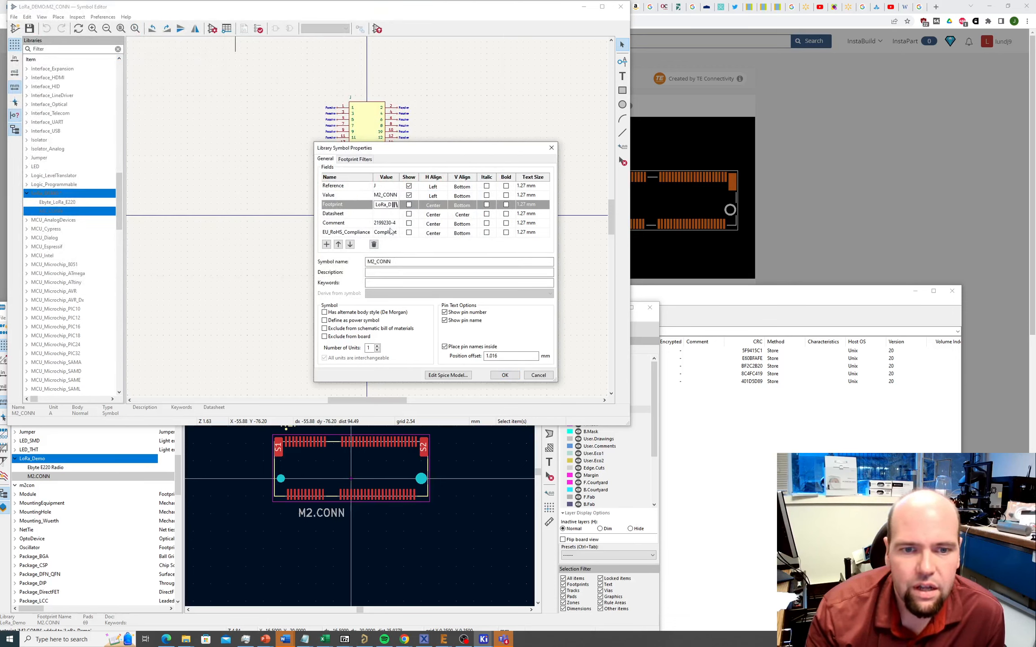
Accept the symbol properties and save the M2_CONN symbol.
click(505, 375)
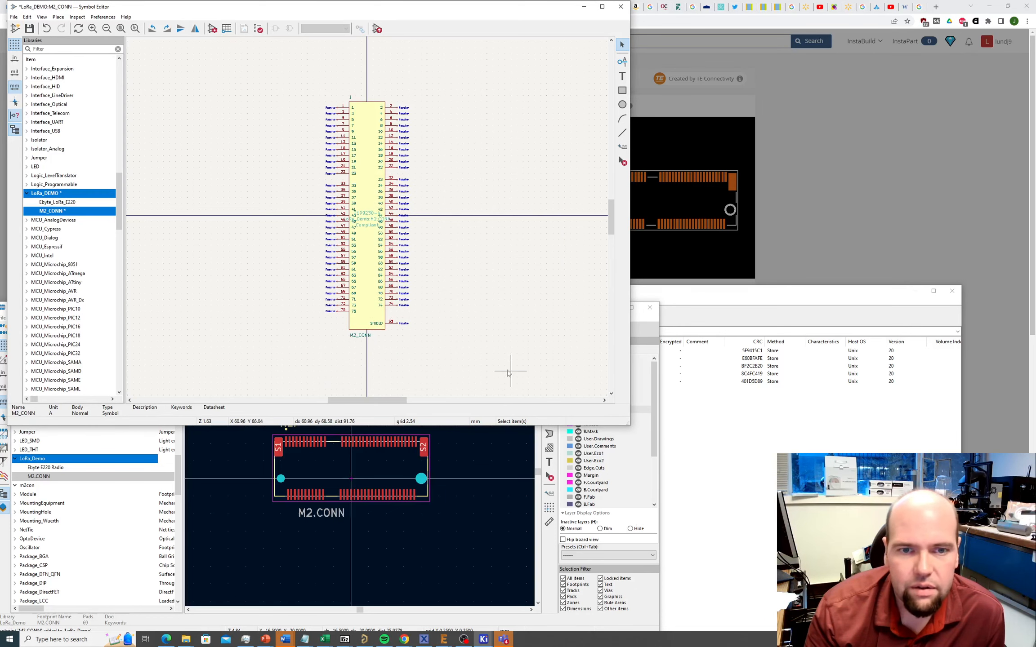
click(14, 17)
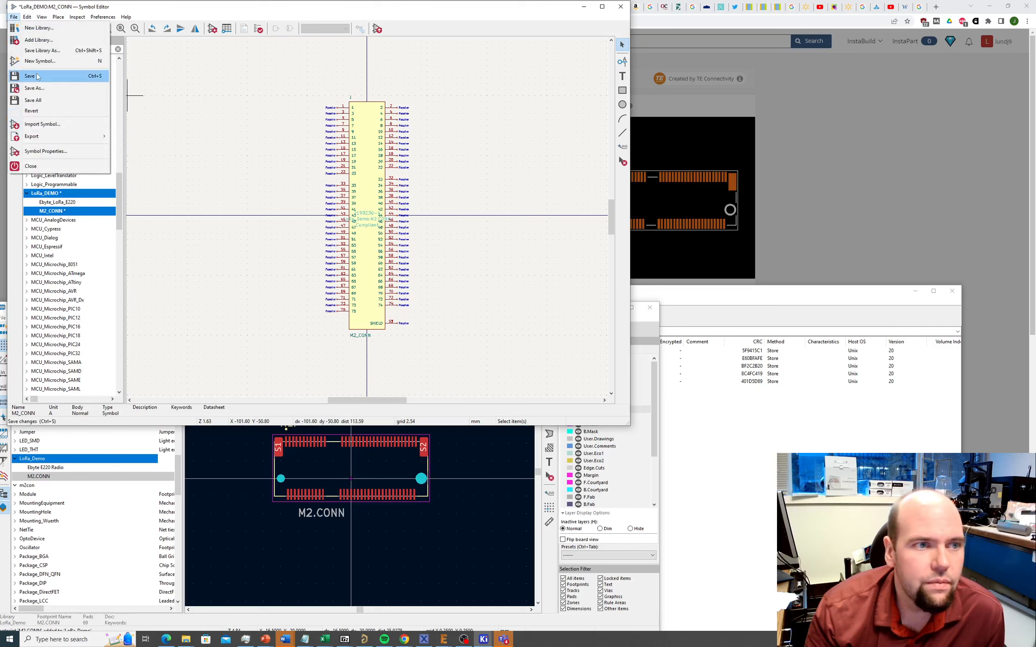
click(38, 77)
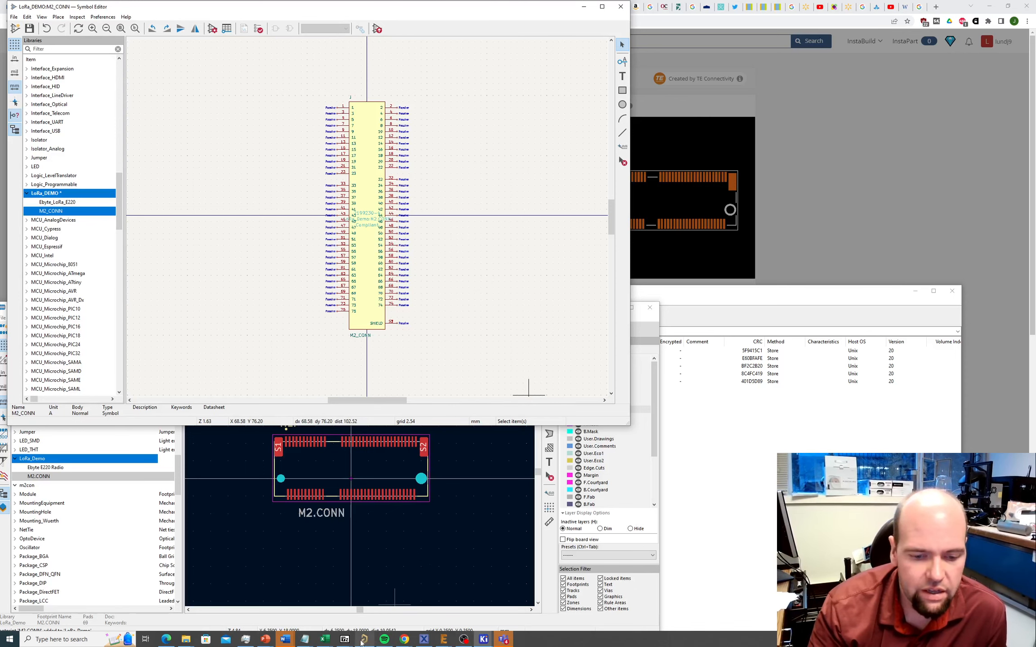
Switch to the Schematic Editor and choose the M2_CONN symbol from the LoRa_DEMO library to add to the JLCPCB schematic.
mouse_move(363, 642)
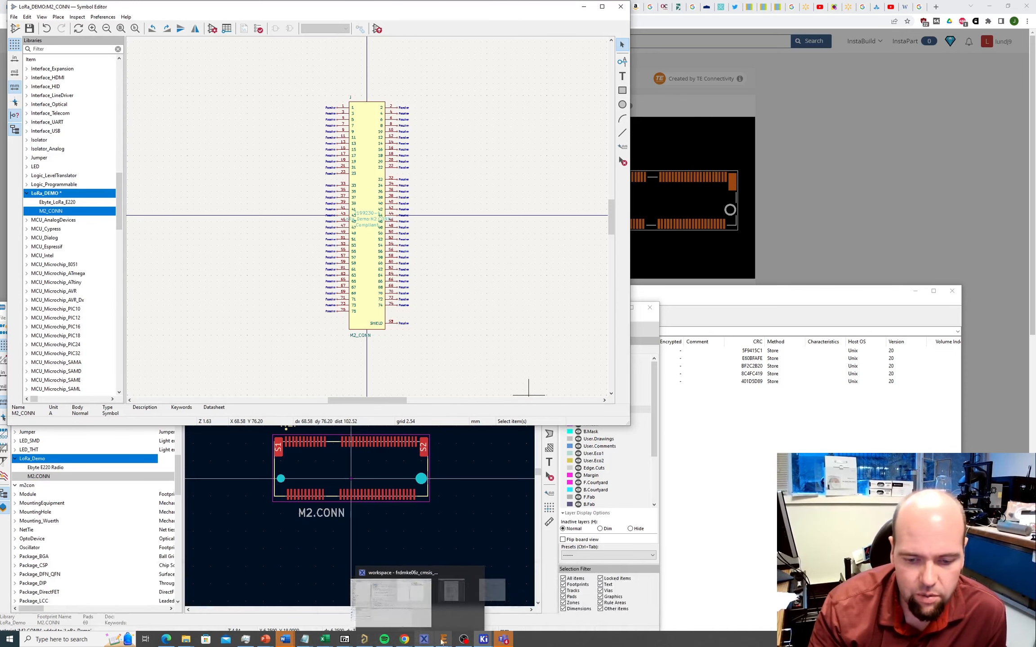
mouse_move(482, 642)
mouse_move(604, 600)
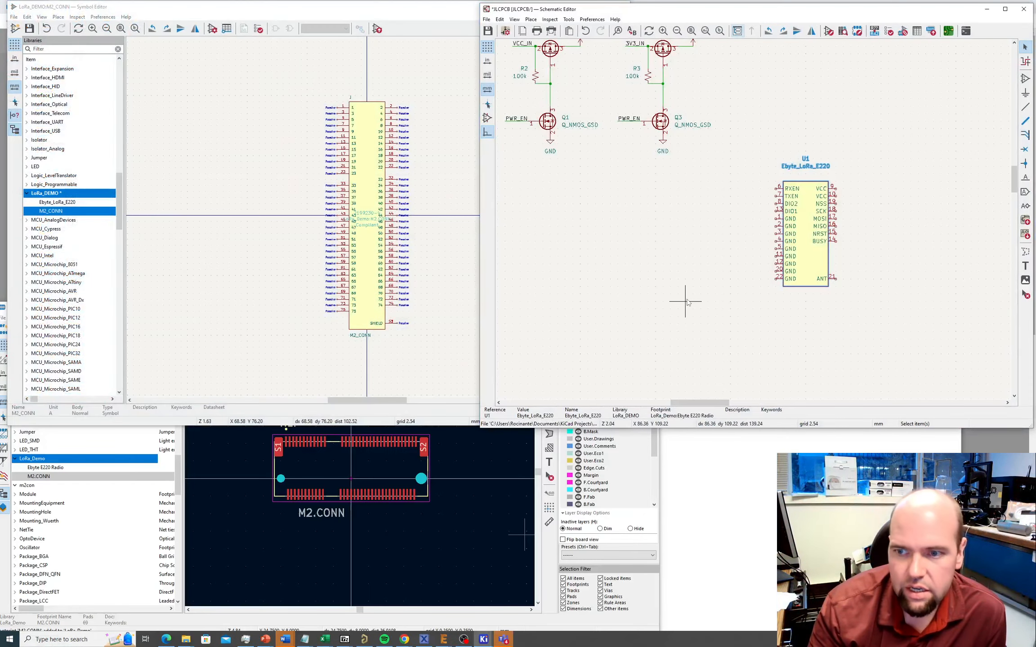
click(486, 20)
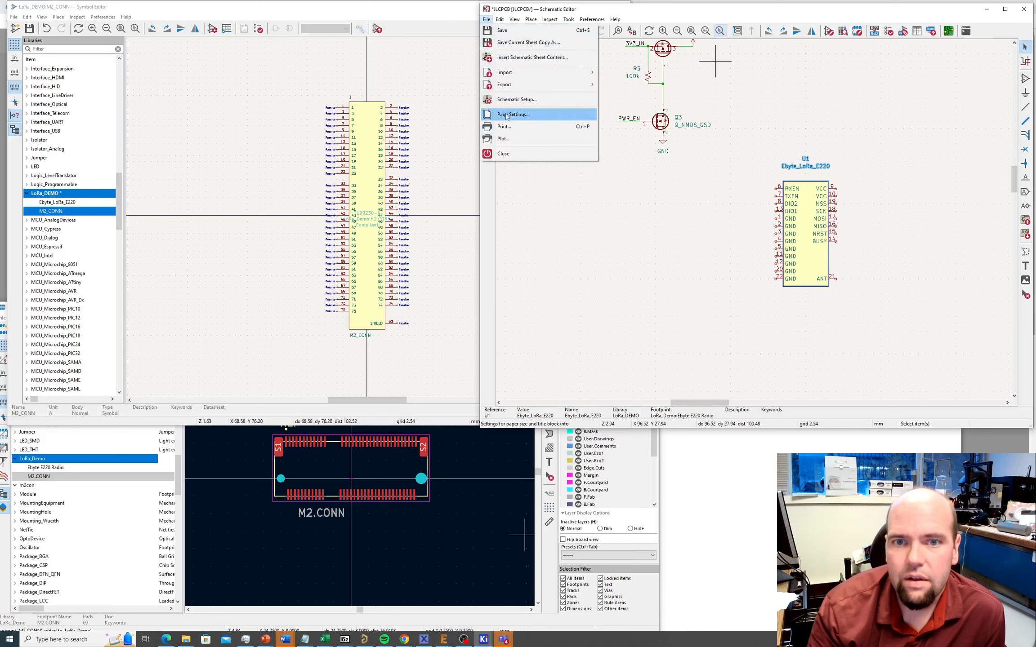
mouse_move(530, 20)
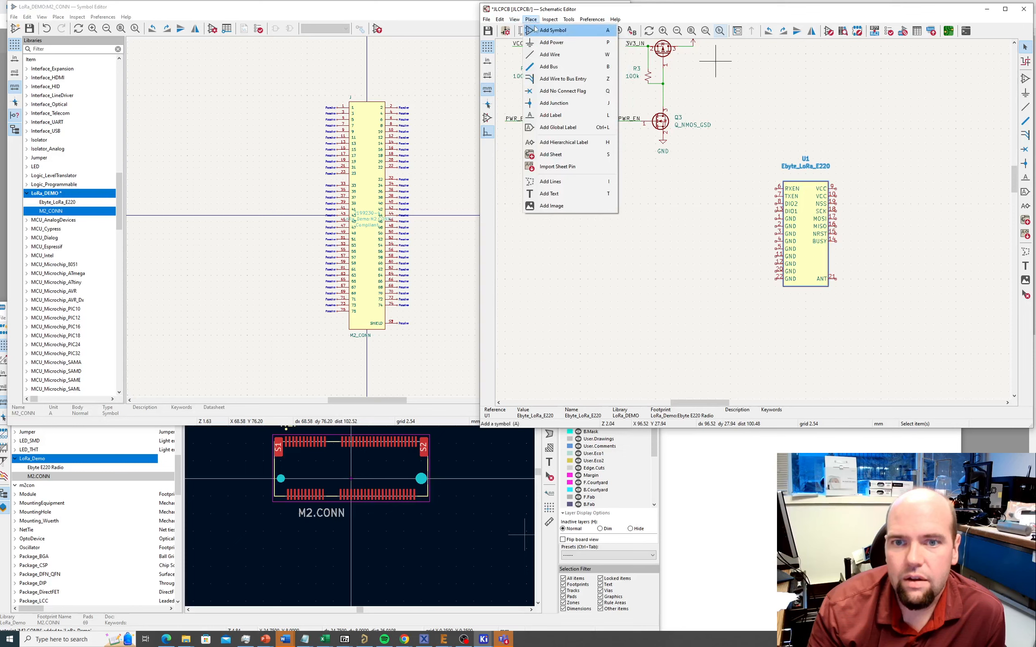
click(537, 33)
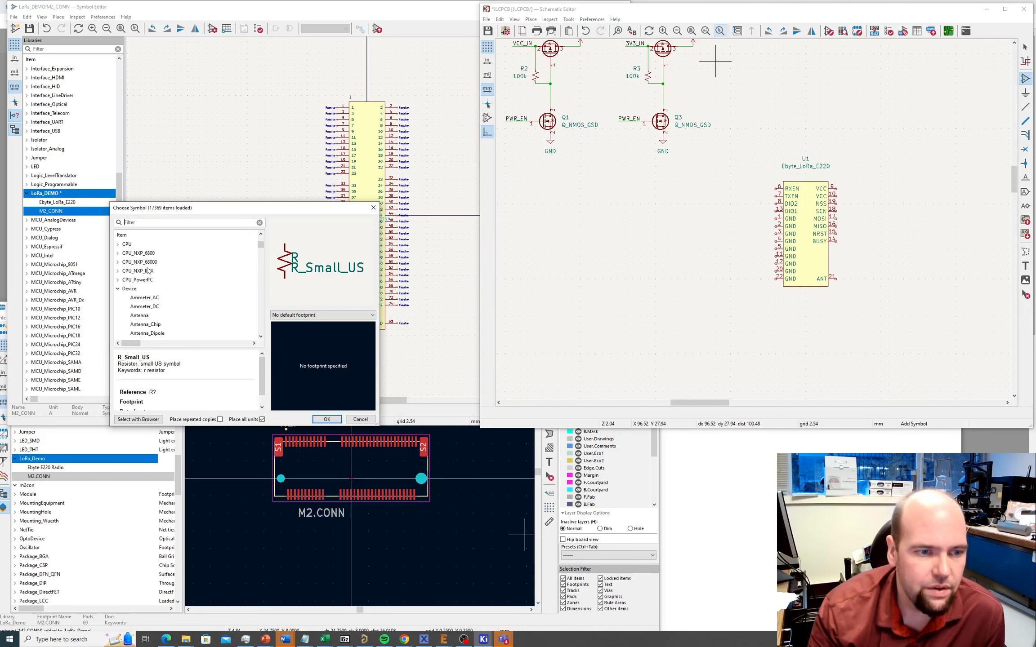
scroll(148, 271, down, 3)
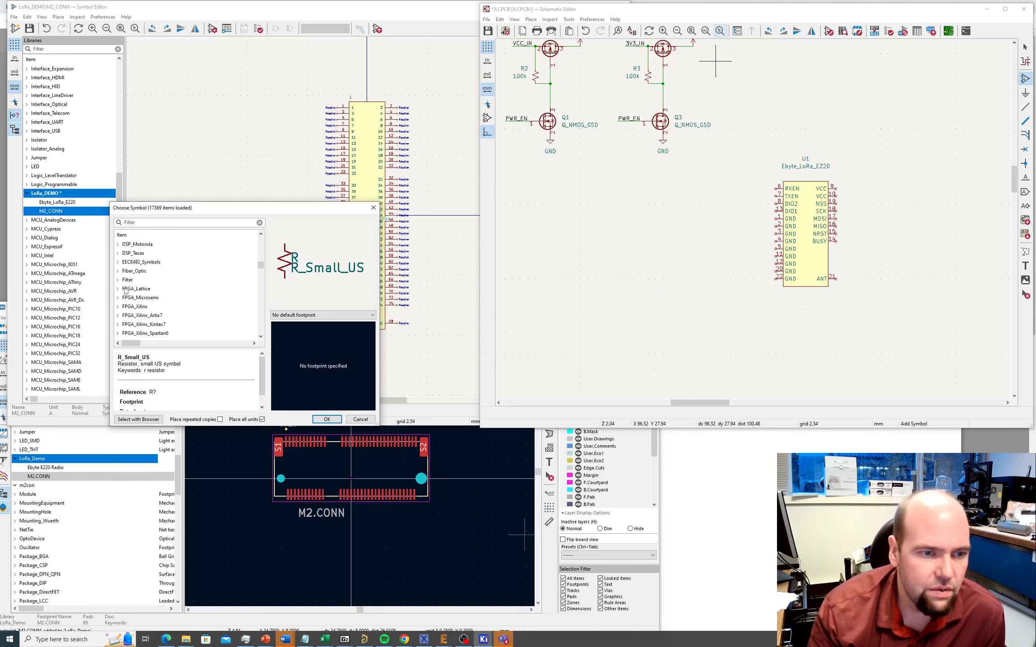
scroll(148, 279, up, 15)
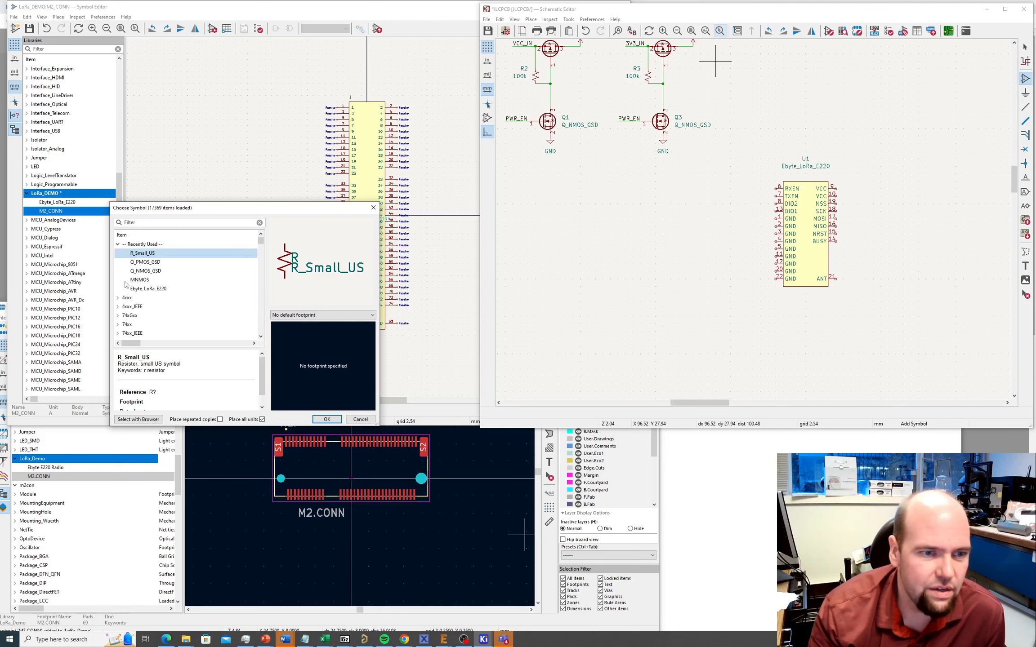
scroll(128, 290, down, 6)
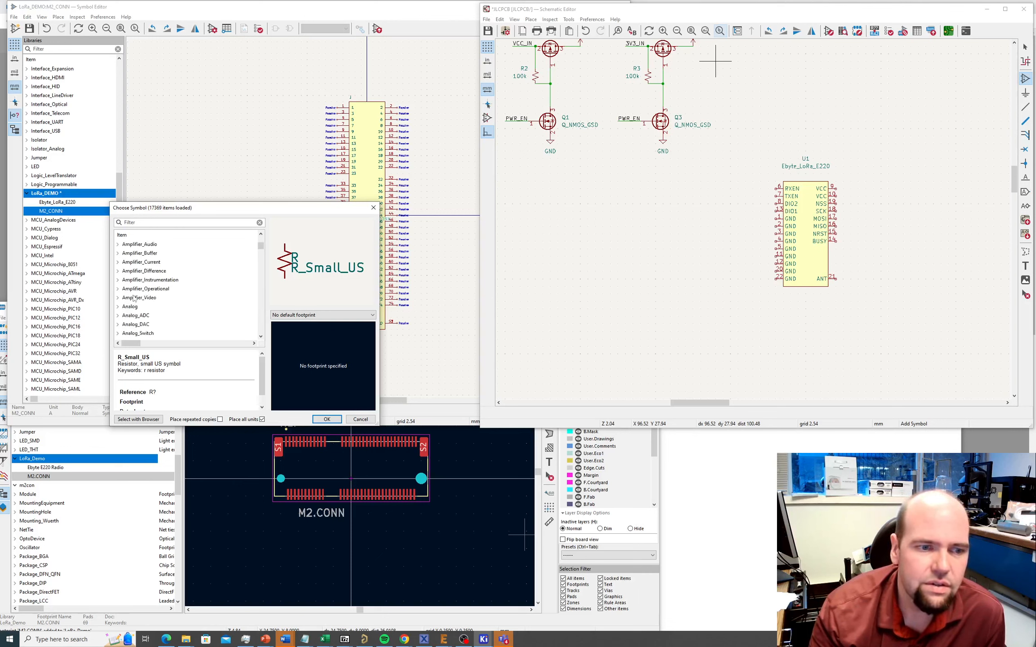
scroll(135, 298, down, 15)
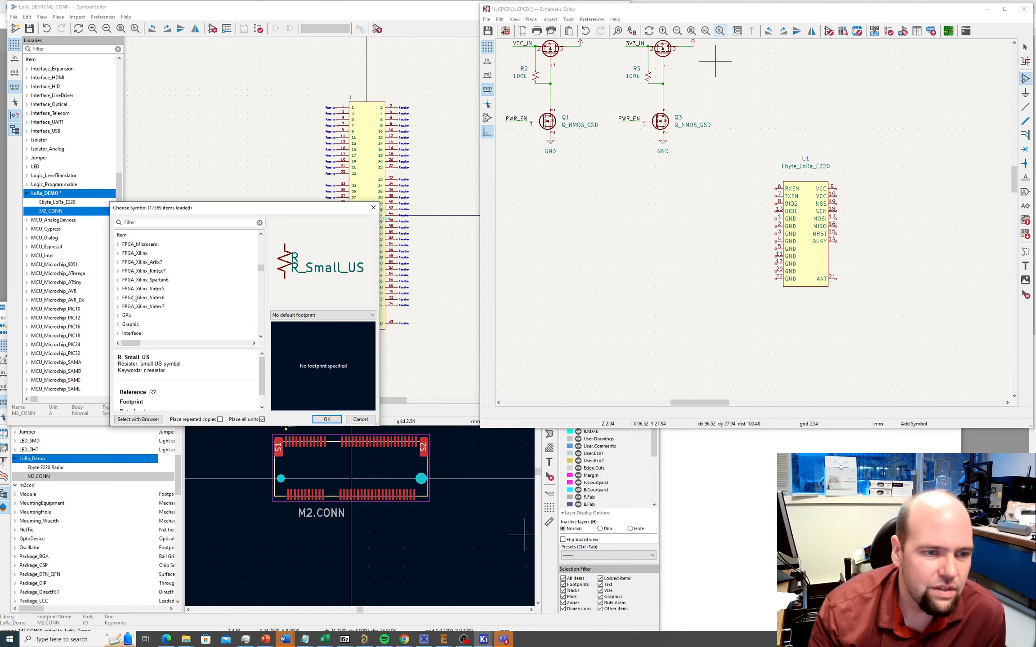
scroll(134, 299, down, 4)
scroll(133, 298, down, 4)
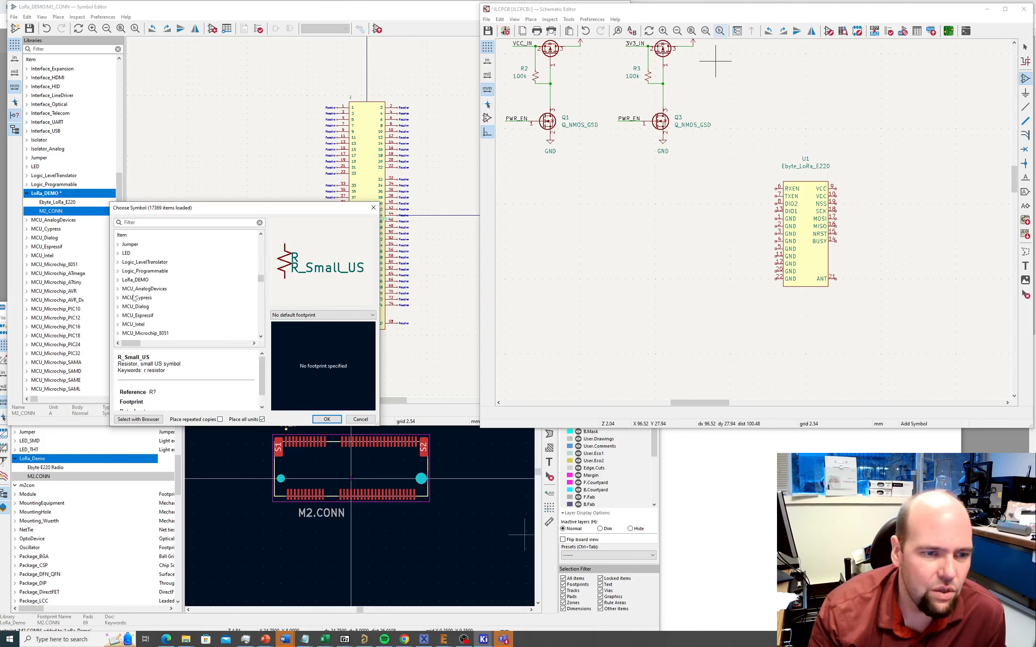
click(118, 280)
click(142, 307)
click(326, 419)
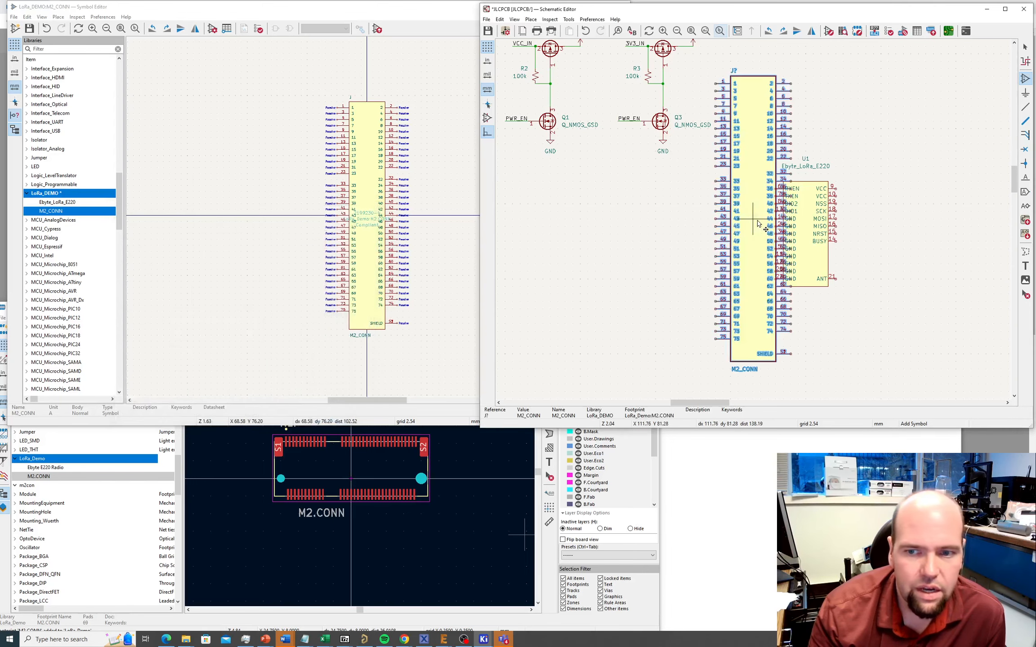
Place the M2_CONN symbol in the free area of the sheet to the right of the Ebyte_LoRa_E220 symbol.
scroll(769, 225, down, 4)
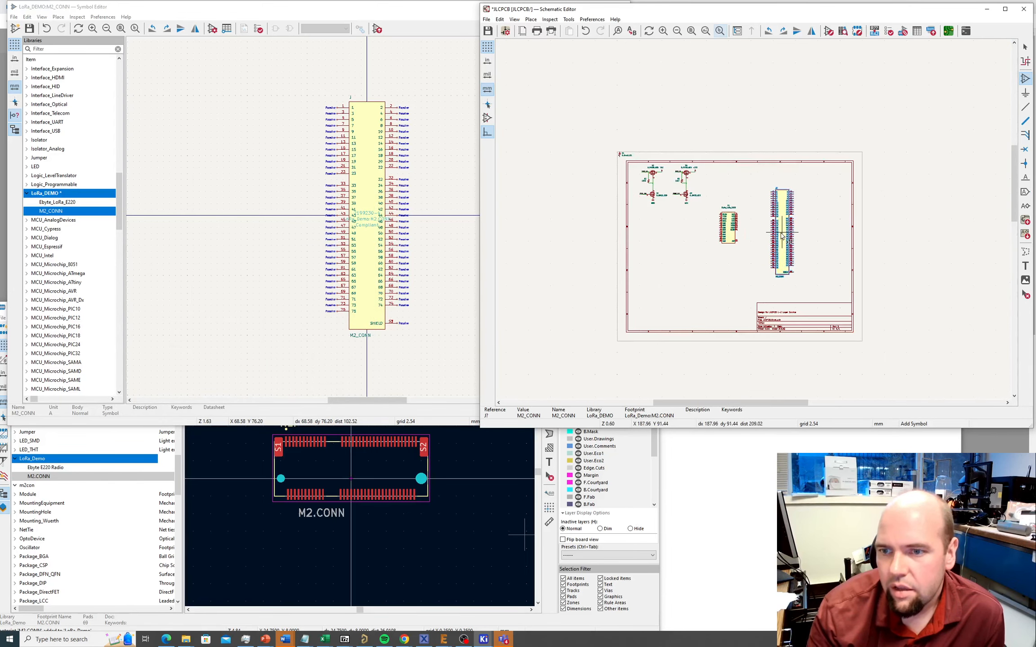
scroll(764, 225, up, 5)
scroll(758, 225, down, 2)
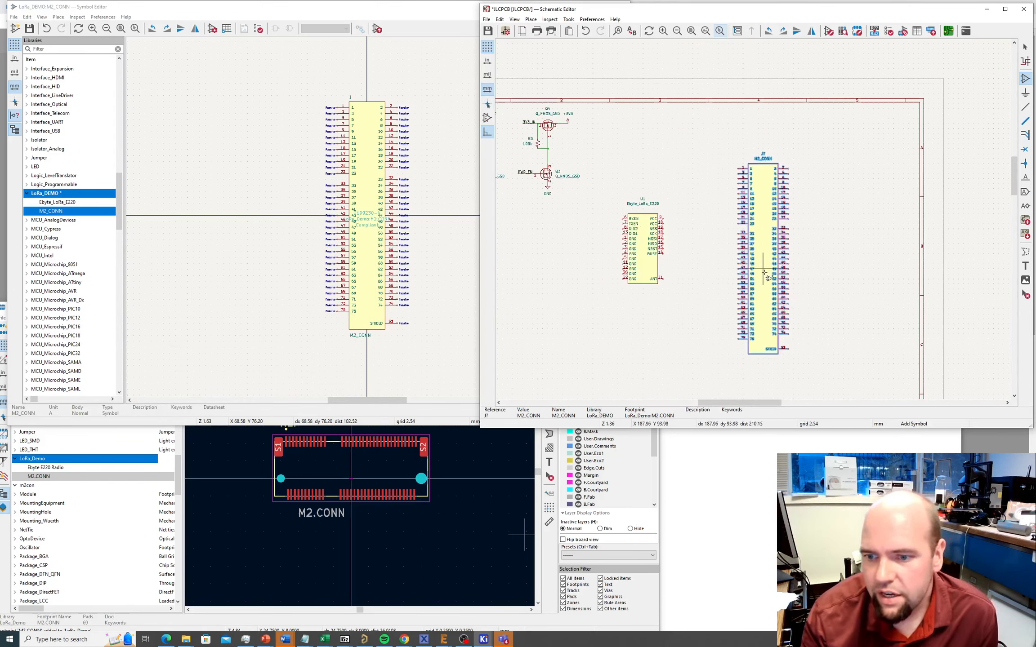
click(758, 224)
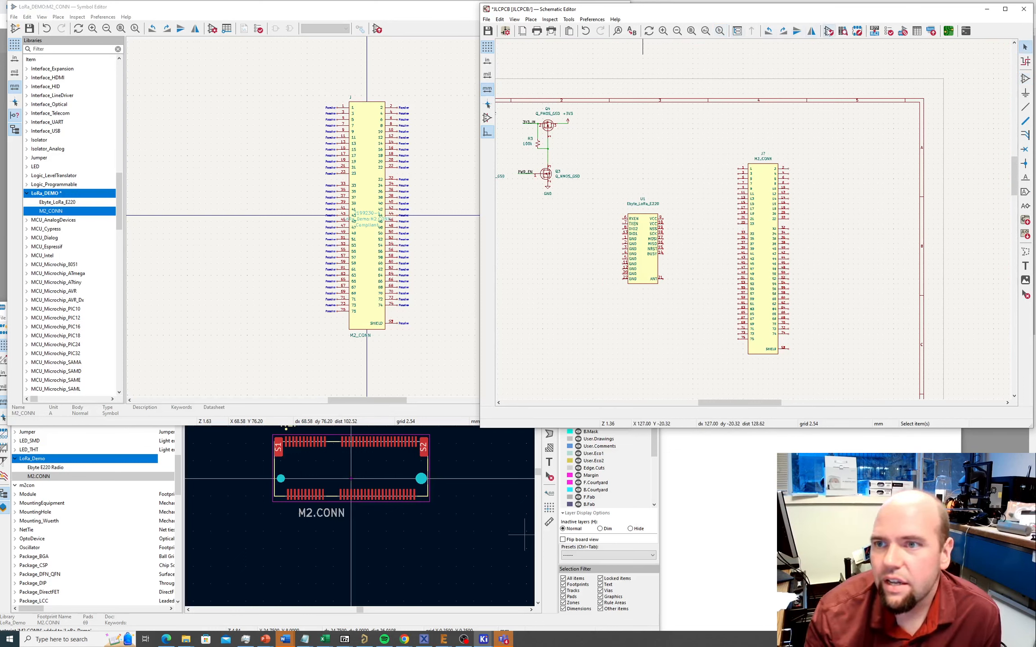
Annotate the entire schematic, keeping existing annotations and sorting symbols by X position.
click(875, 31)
click(659, 311)
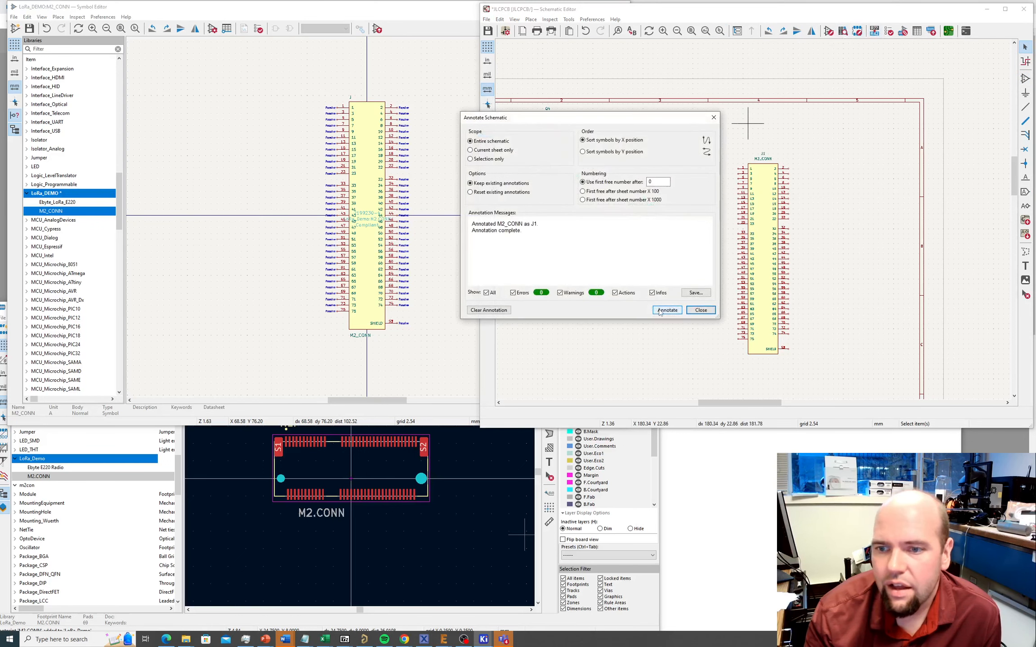
click(701, 310)
Update the PCB from the schematic and place the imported footprints inside the upper middle of the drawing sheet.
click(568, 20)
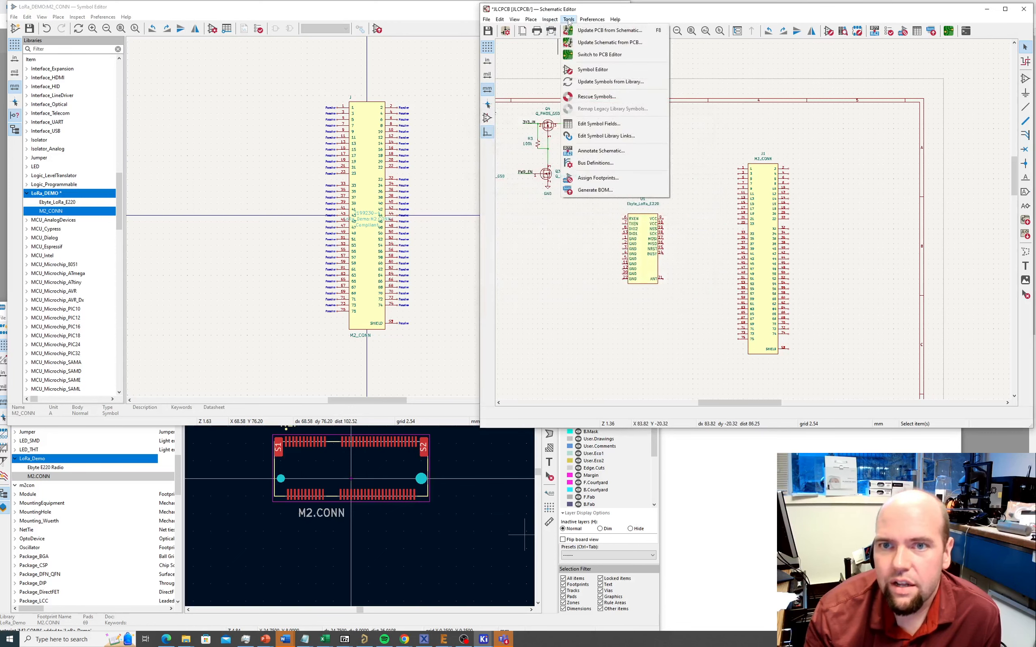
click(578, 31)
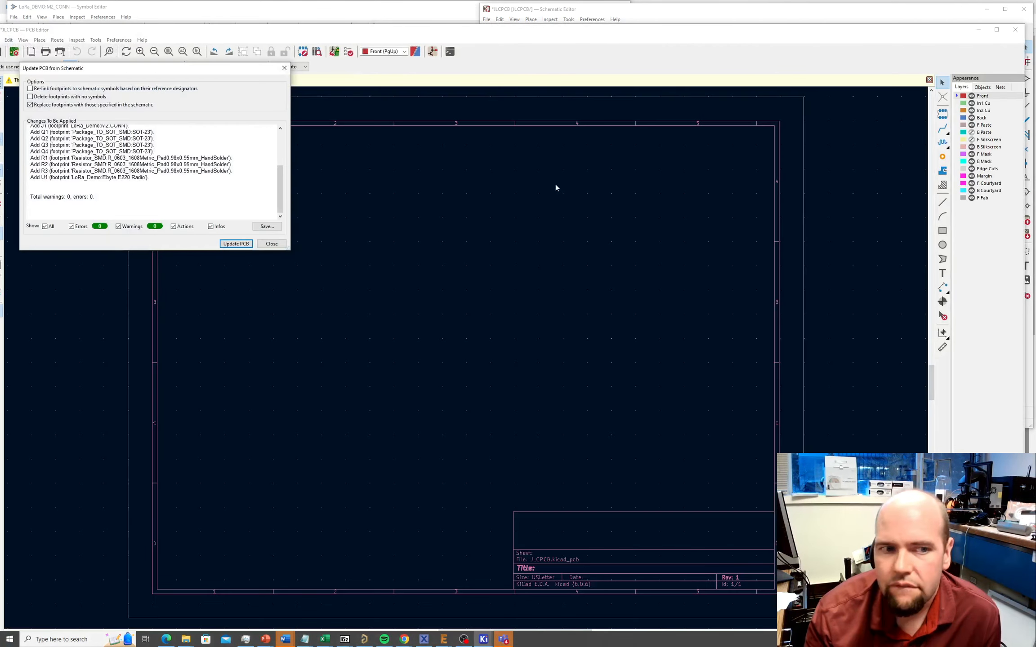
click(242, 246)
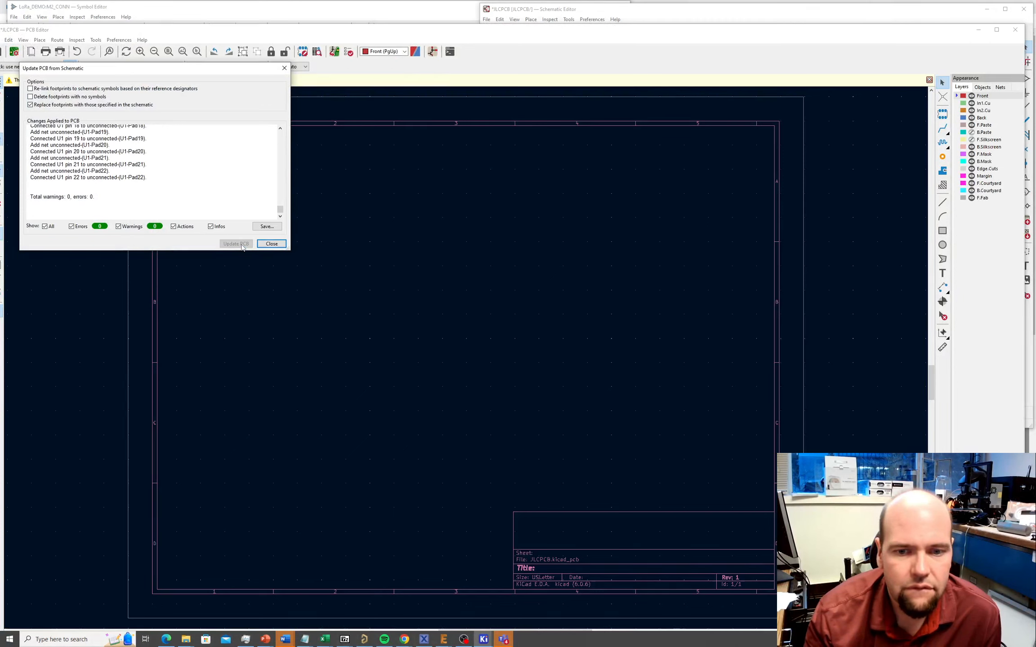
click(271, 243)
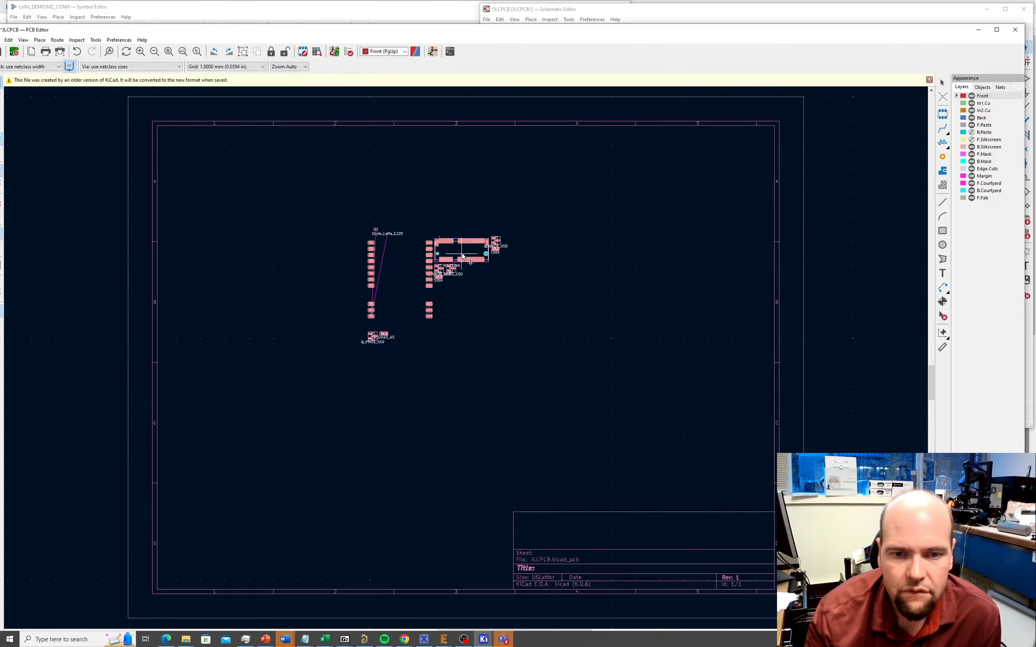
click(460, 261)
Move the M2_CONN footprint out of the component cluster to the open board area below Q1 and R2.
scroll(461, 263, up, 6)
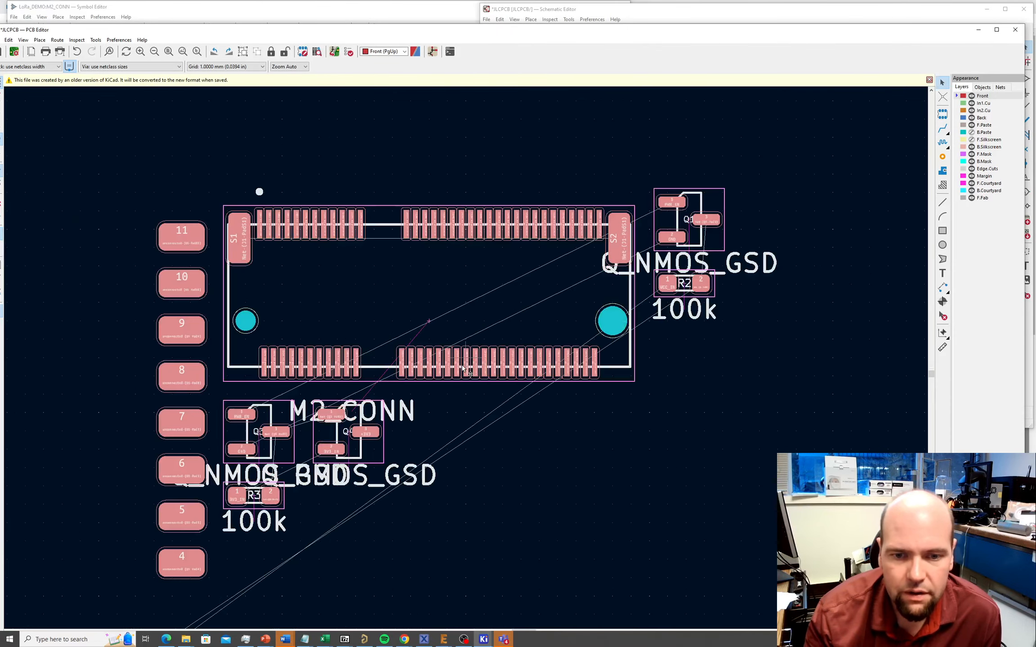
click(424, 296)
drag(426, 295, 432, 257)
scroll(432, 258, down, 5)
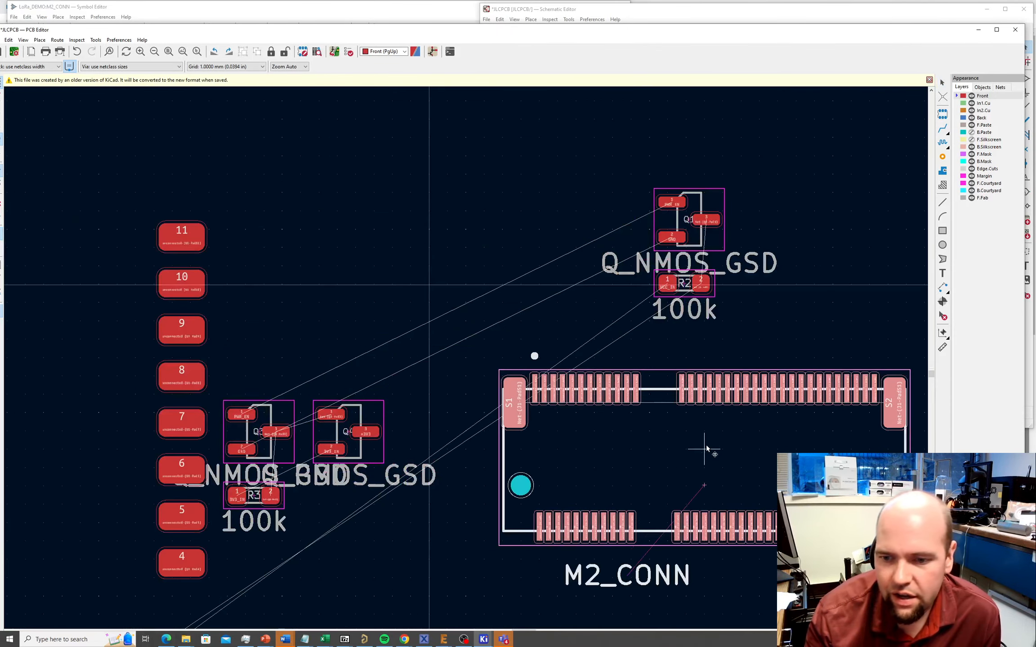
scroll(466, 358, up, 9)
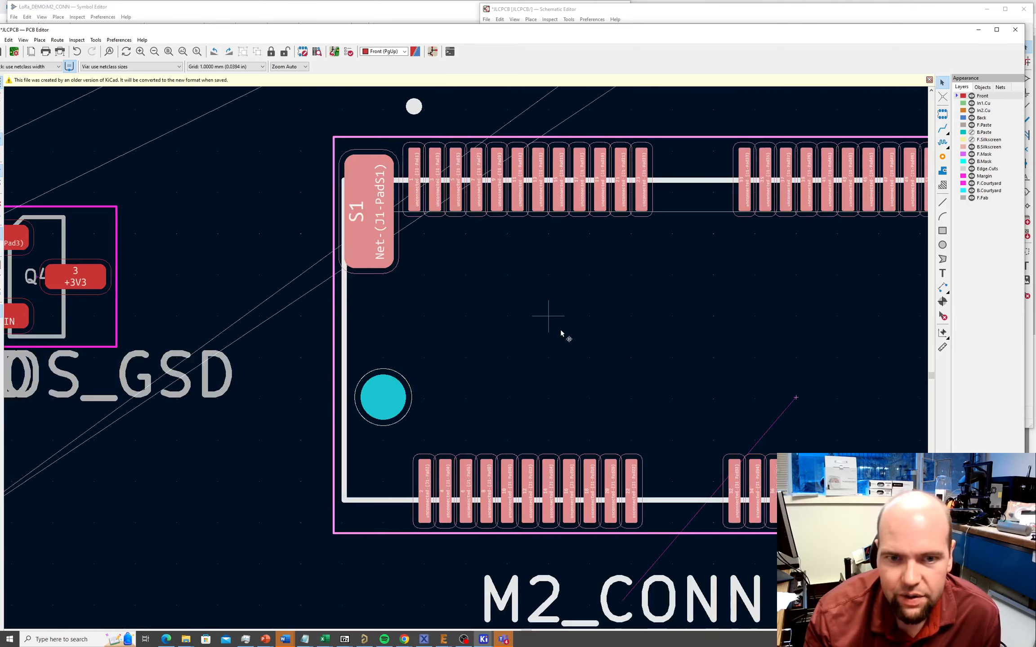
scroll(560, 329, down, 5)
drag(515, 362, 516, 428)
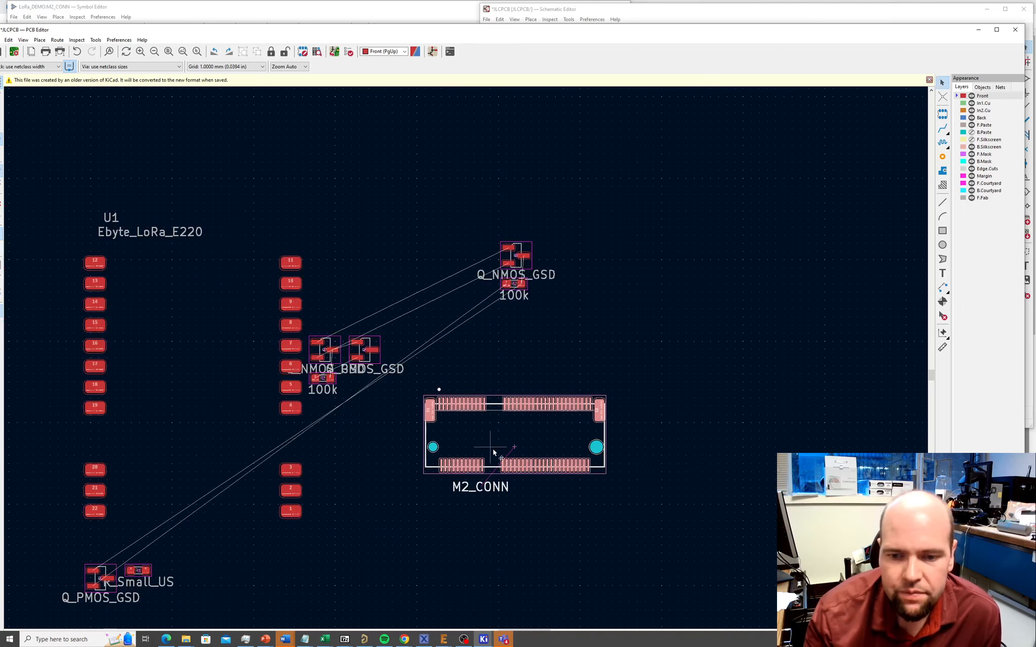
Open the 3D view of the board and examine the M2 connector's model from an angle.
scroll(465, 357, down, 3)
scroll(412, 368, up, 2)
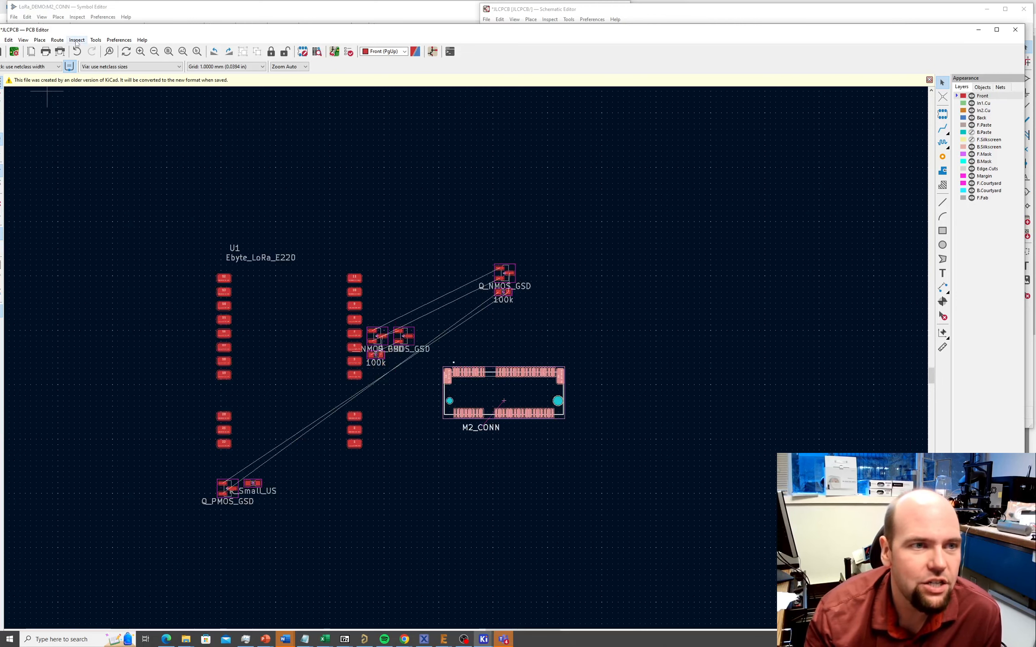
mouse_move(91, 32)
mouse_down()
mouse_move(156, 22)
mouse_move(104, 19)
mouse_up()
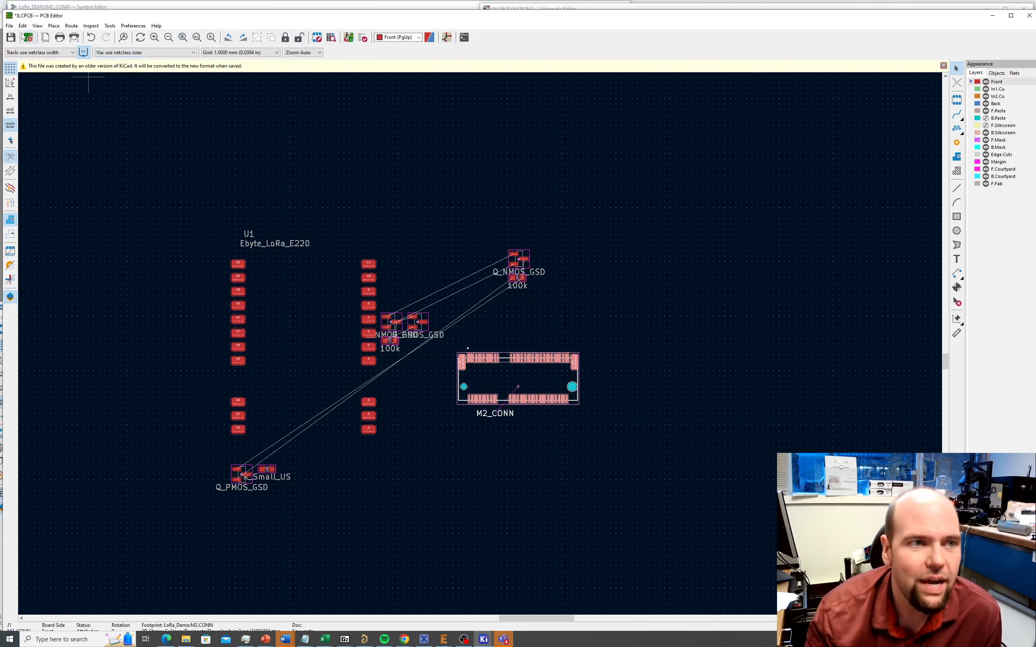
click(37, 26)
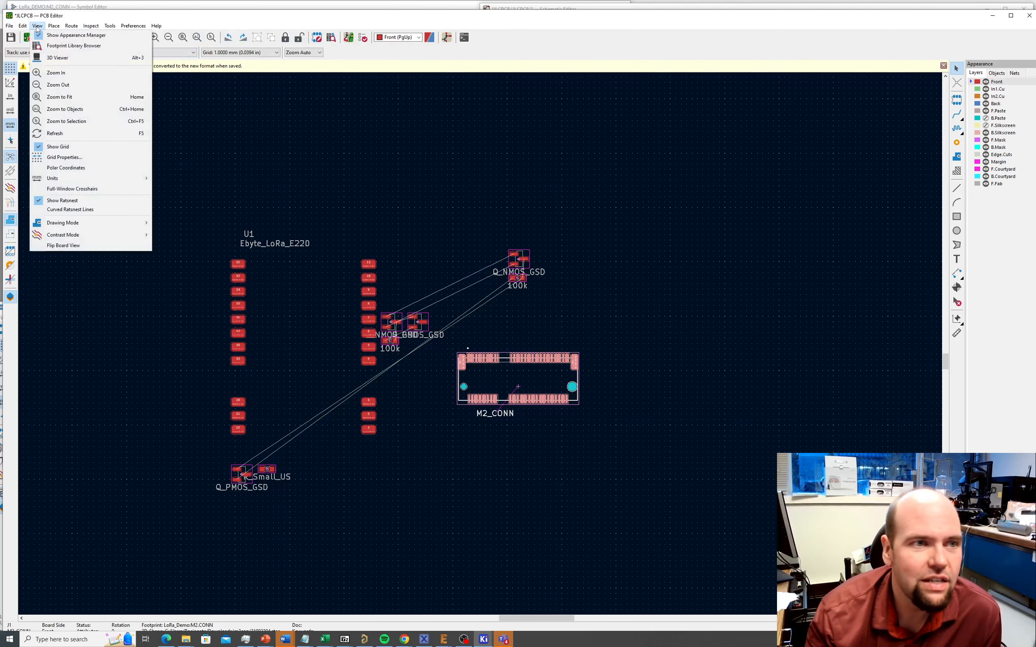
click(57, 58)
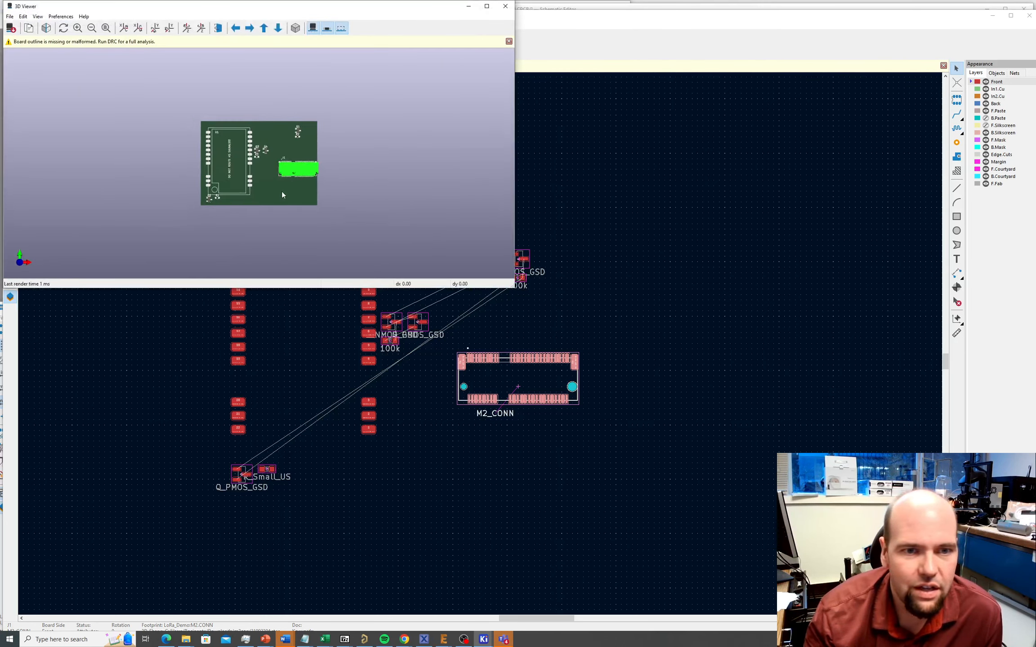
scroll(282, 191, up, 4)
drag(308, 212, 365, 253)
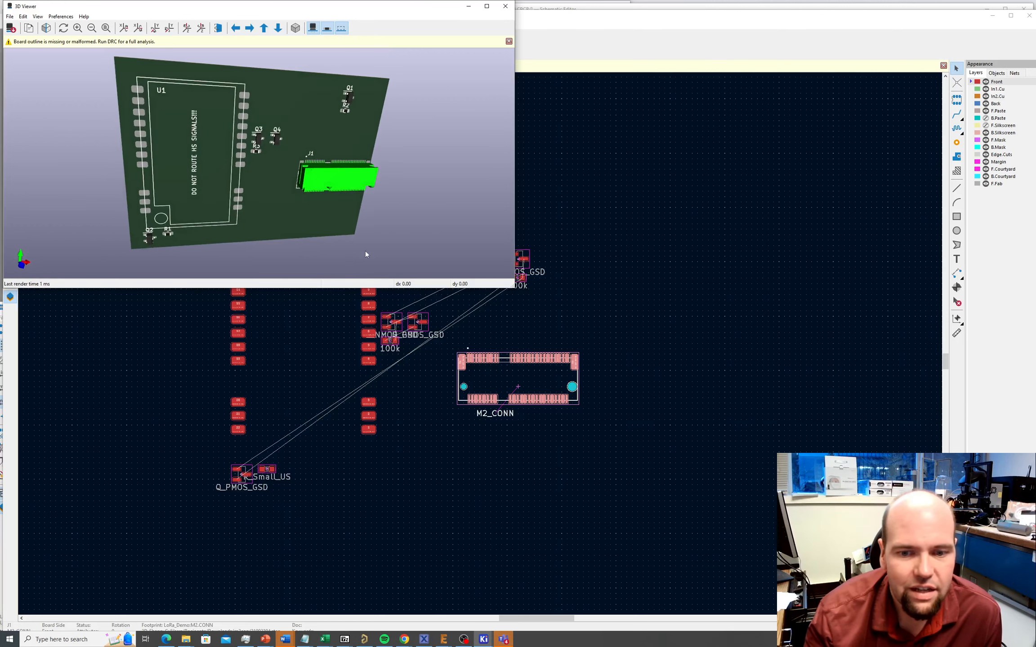
Move the M2_CONN footprint left to just below Q3 and Q4, and recheck the connector in the 3D view.
click(483, 369)
mouse_move(498, 372)
mouse_down()
mouse_move(461, 380)
mouse_move(455, 363)
mouse_up()
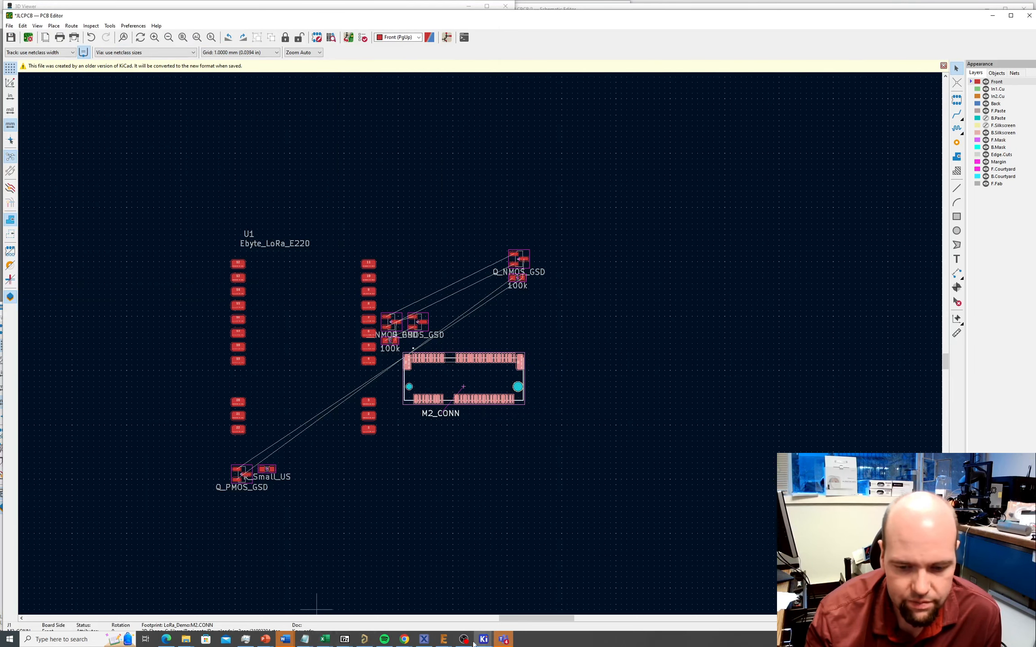
mouse_move(480, 642)
click(703, 605)
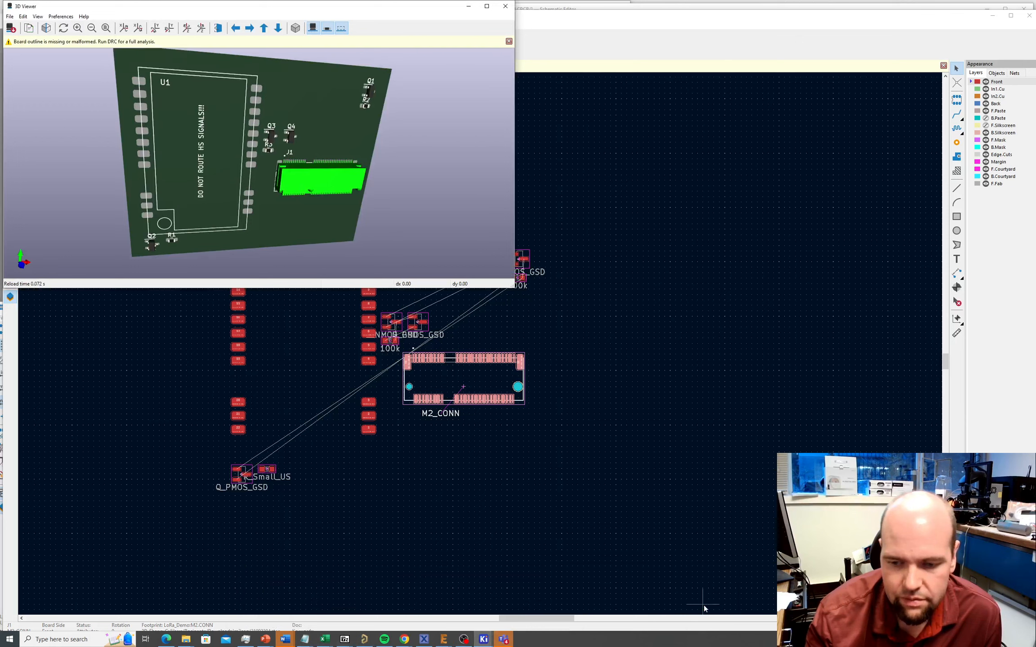
scroll(296, 216, up, 4)
drag(297, 214, 233, 169)
scroll(280, 170, down, 3)
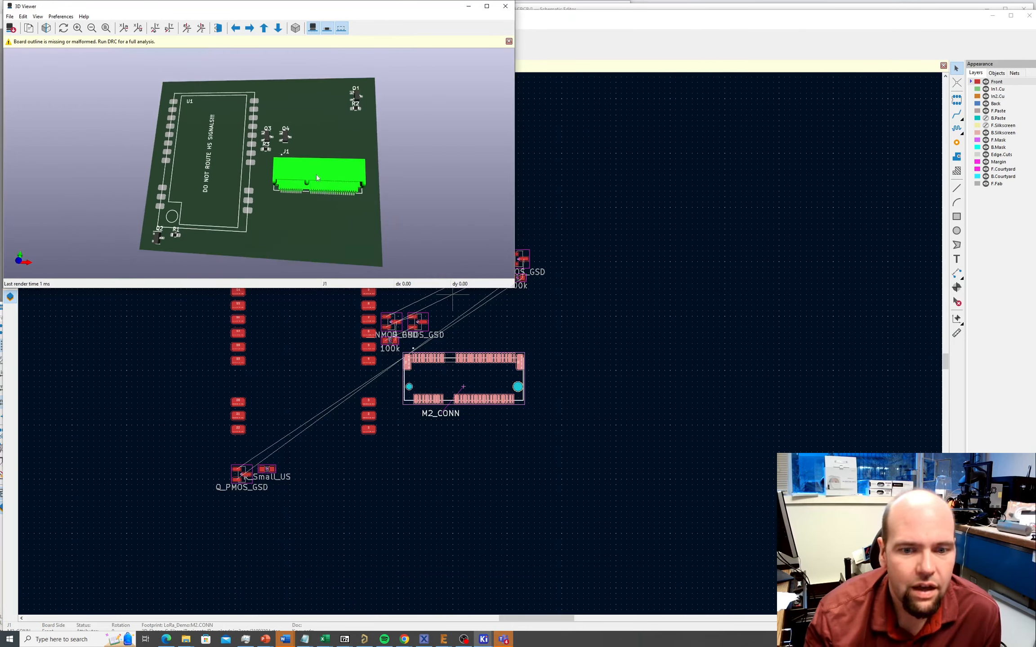
Look at the M2_CONN footprint's properties without changing anything.
click(482, 388)
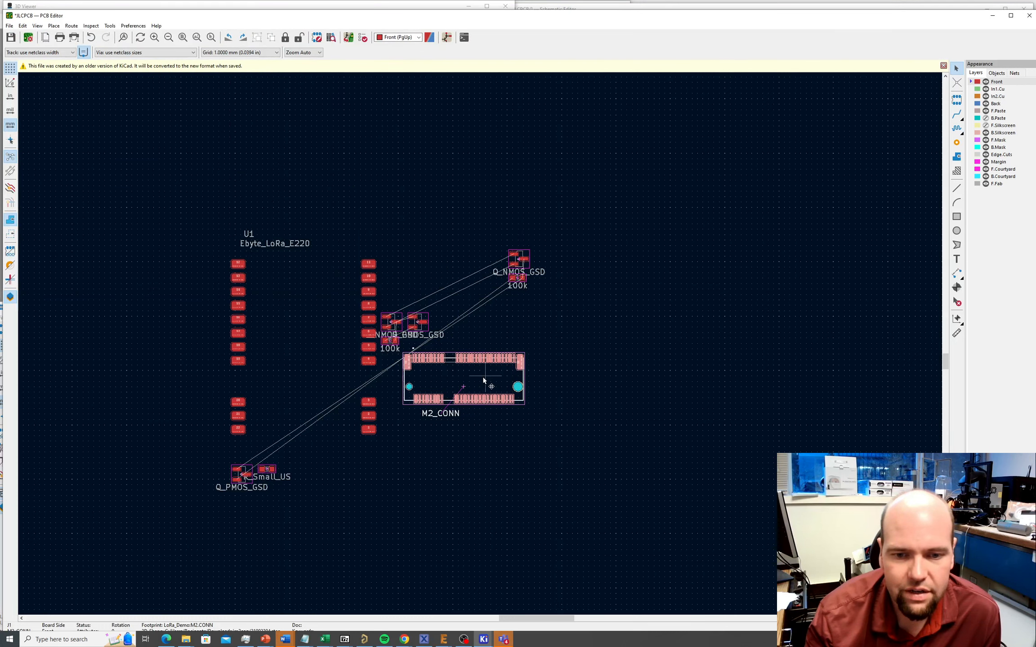
double_click(483, 377)
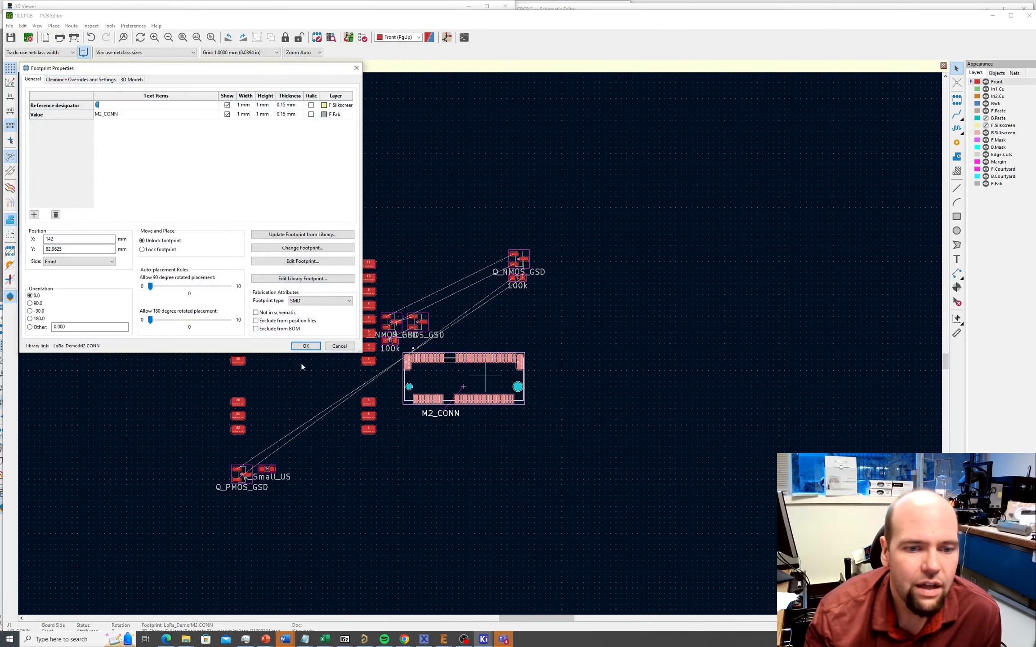
click(340, 345)
Run the design rules check on the board and read through the listed violations.
click(91, 25)
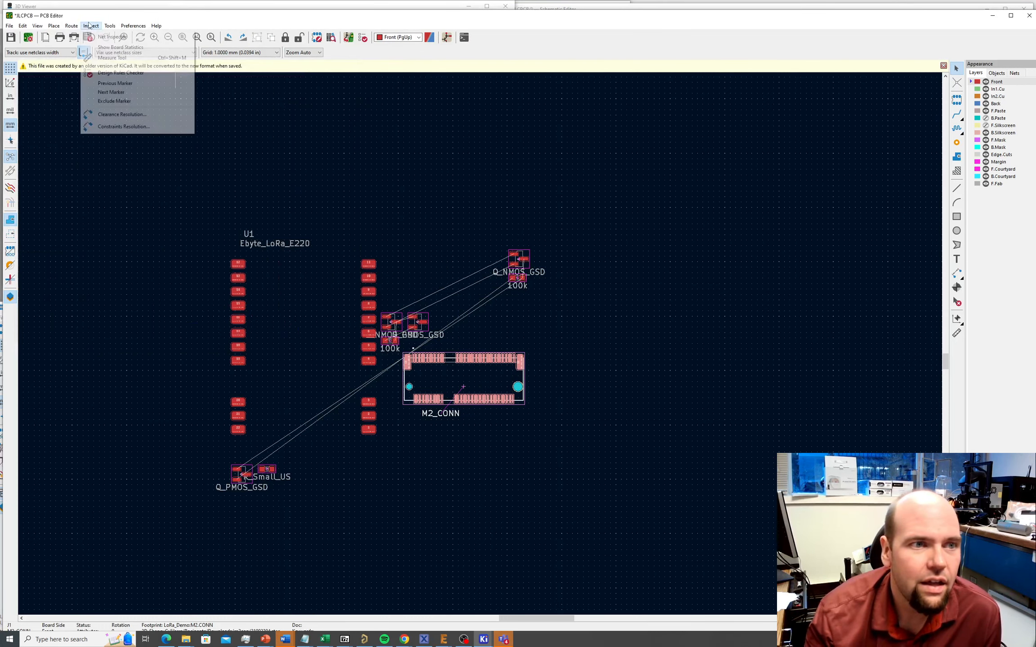
mouse_move(110, 26)
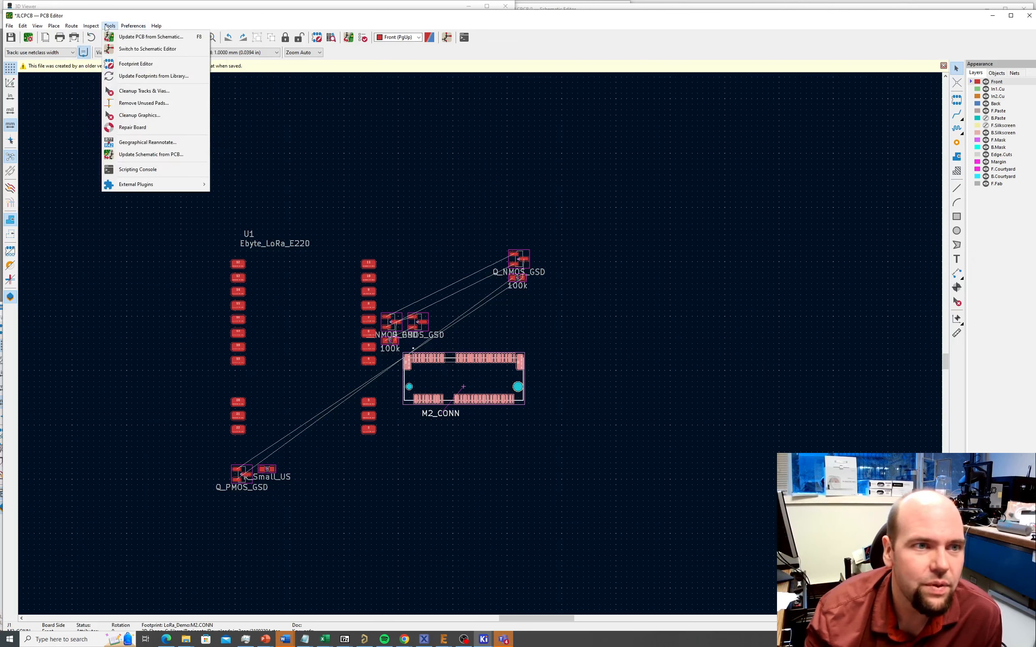
mouse_move(75, 28)
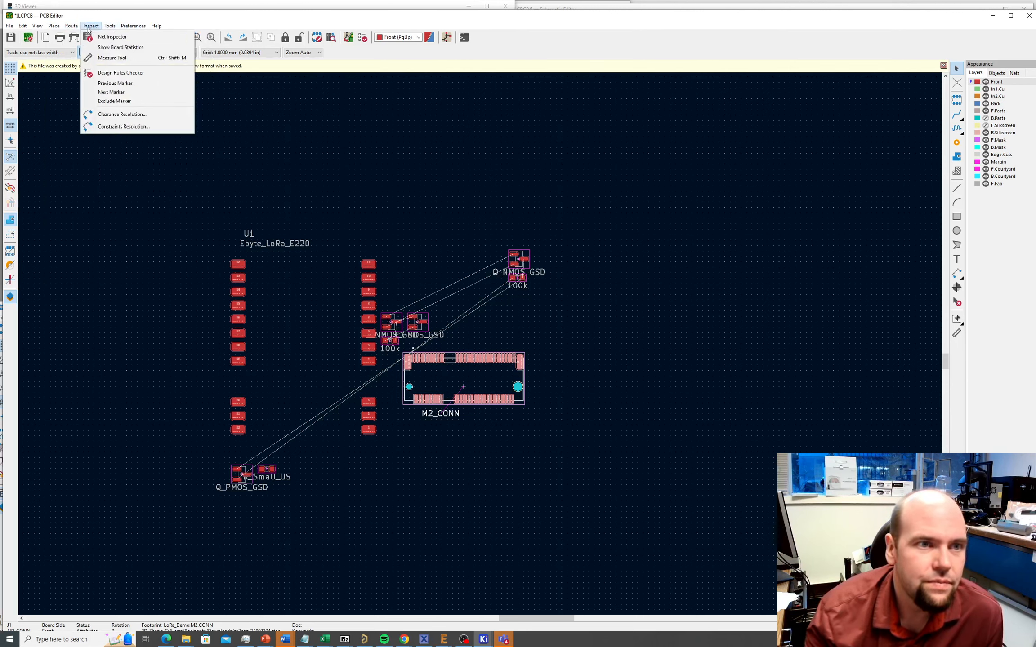
click(107, 73)
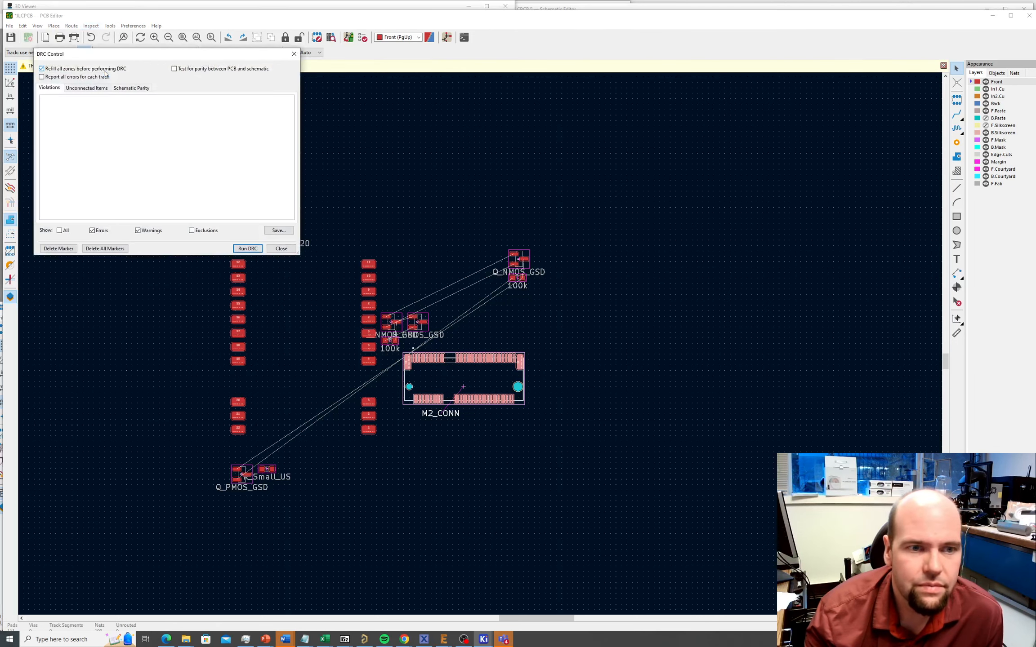
click(246, 249)
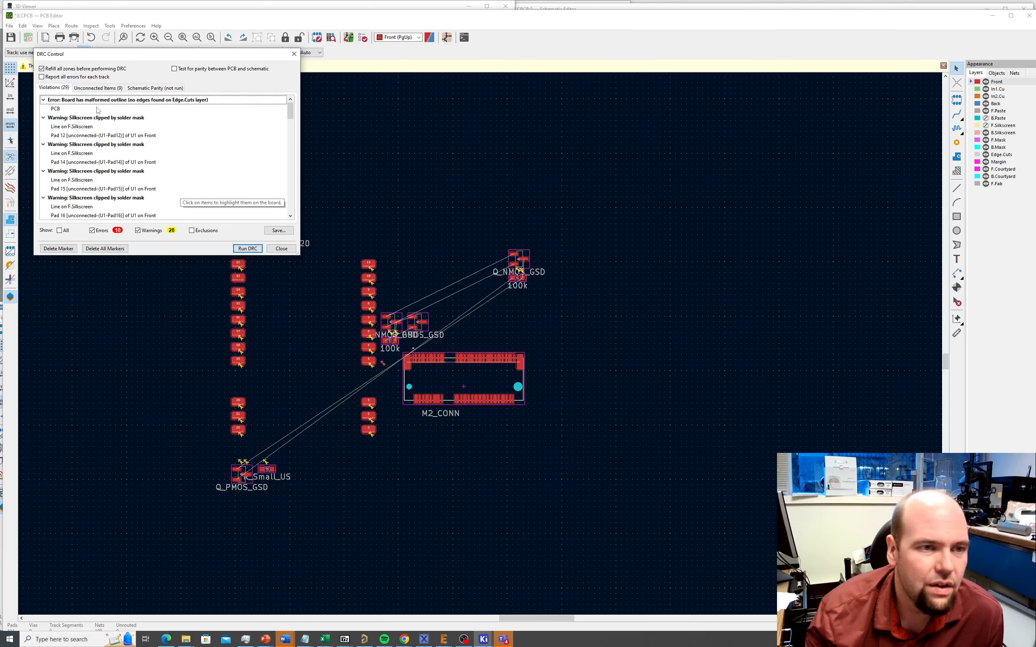
scroll(98, 110, down, 2)
scroll(98, 113, down, 10)
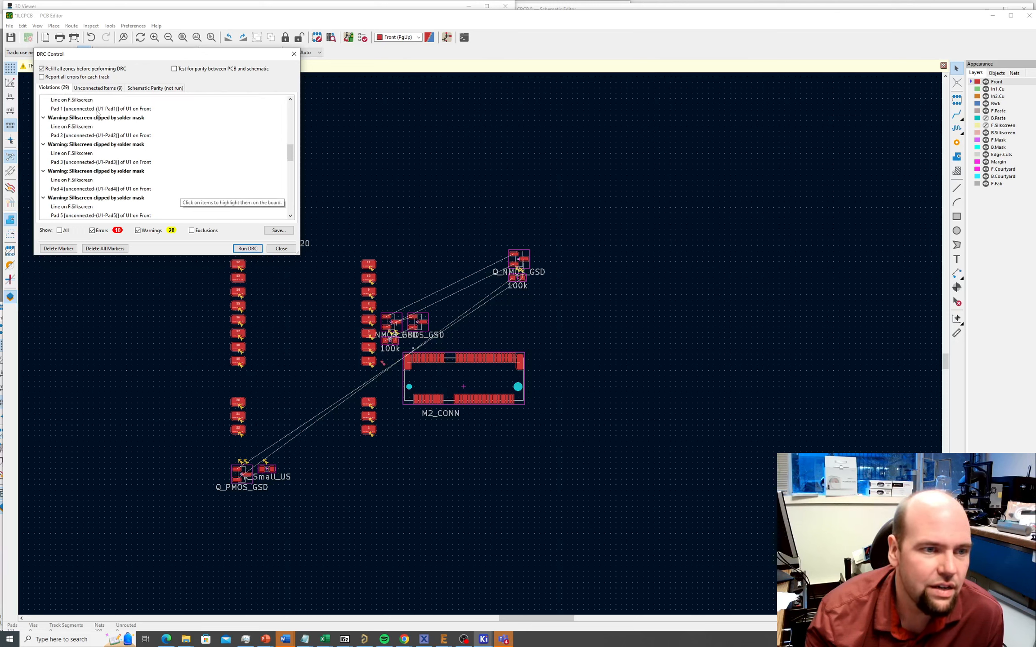
scroll(97, 112, down, 3)
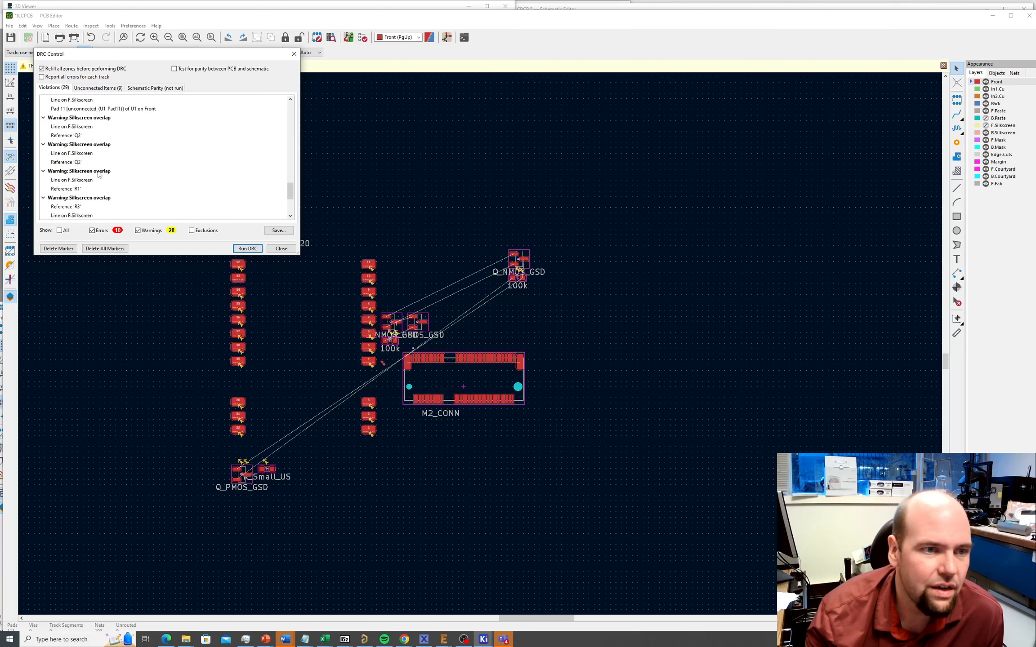
scroll(96, 190, down, 4)
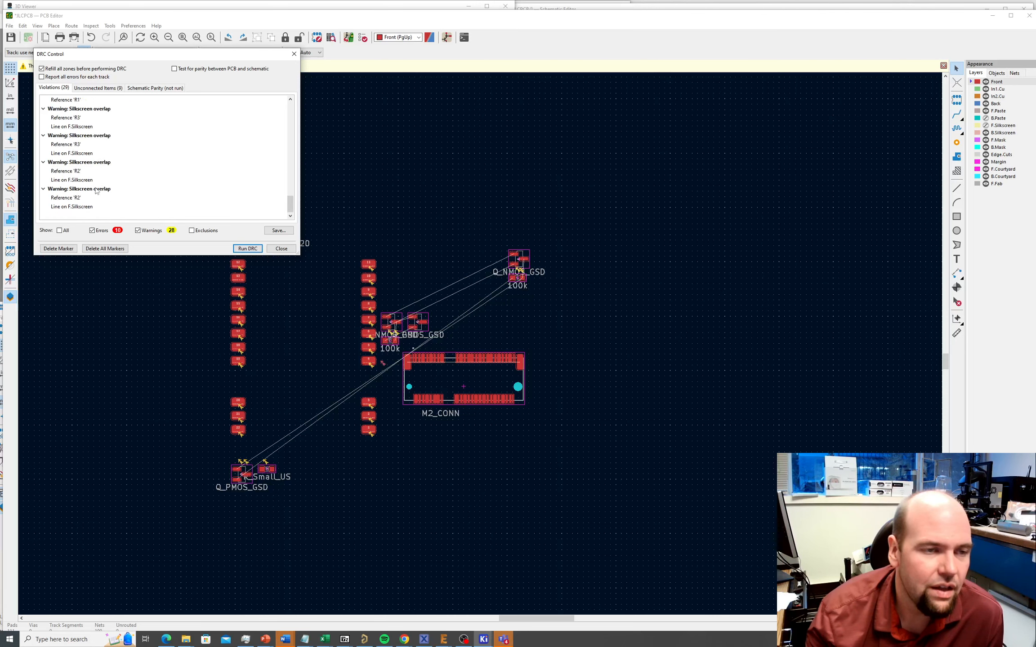
scroll(96, 190, up, 15)
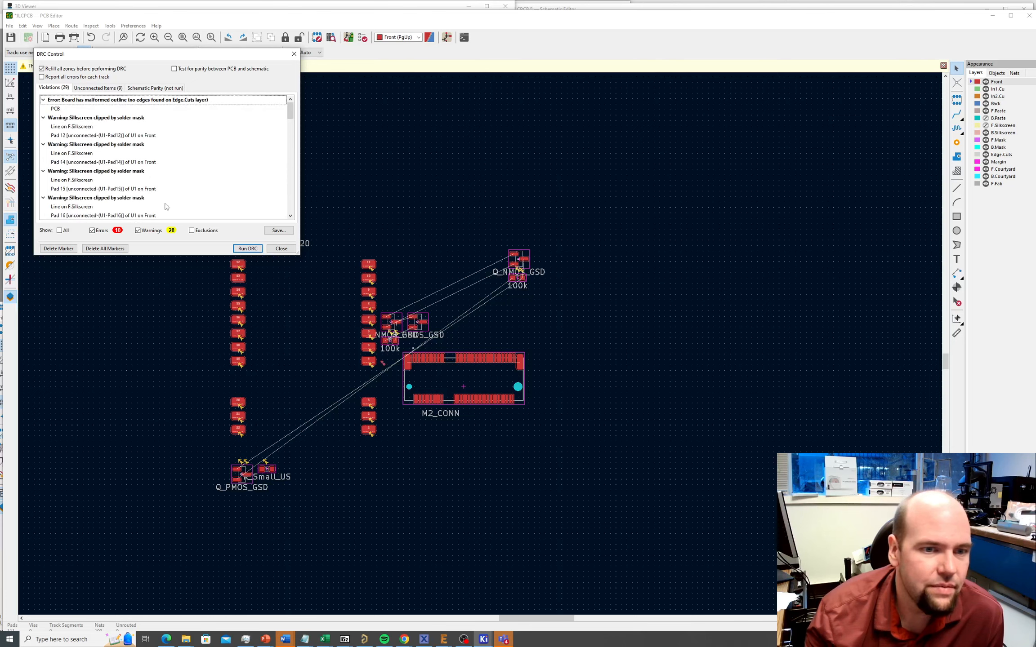
click(281, 249)
Close the PCB layout, saving the changes to JLCPCB.kicad_pcb.
scroll(400, 378, down, 3)
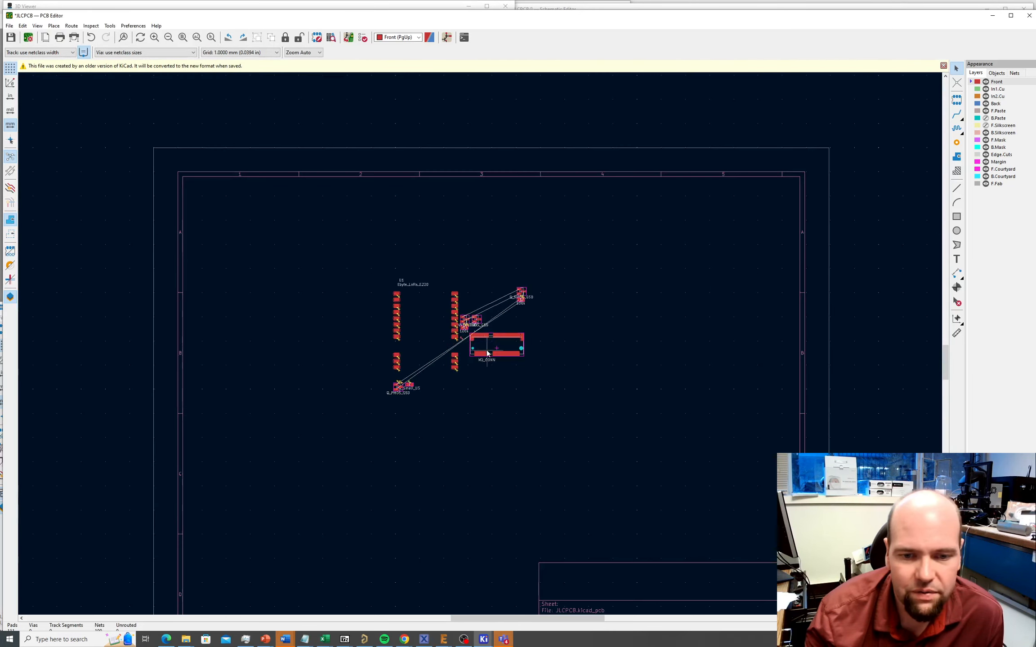
scroll(480, 343, up, 8)
scroll(480, 343, down, 3)
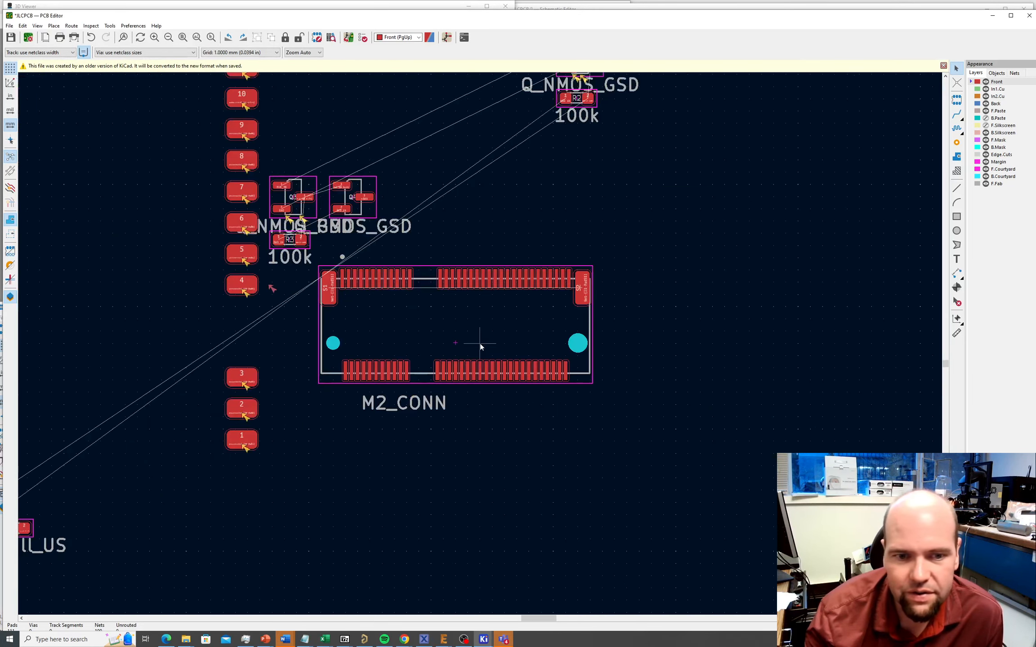
scroll(480, 343, down, 4)
scroll(480, 343, up, 7)
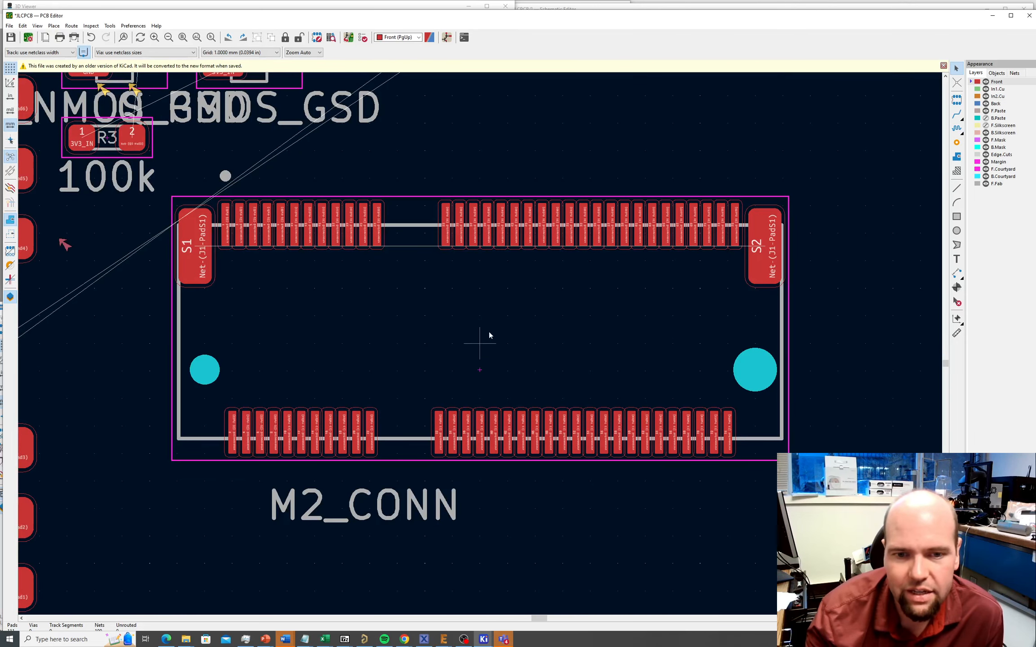
scroll(488, 335, down, 7)
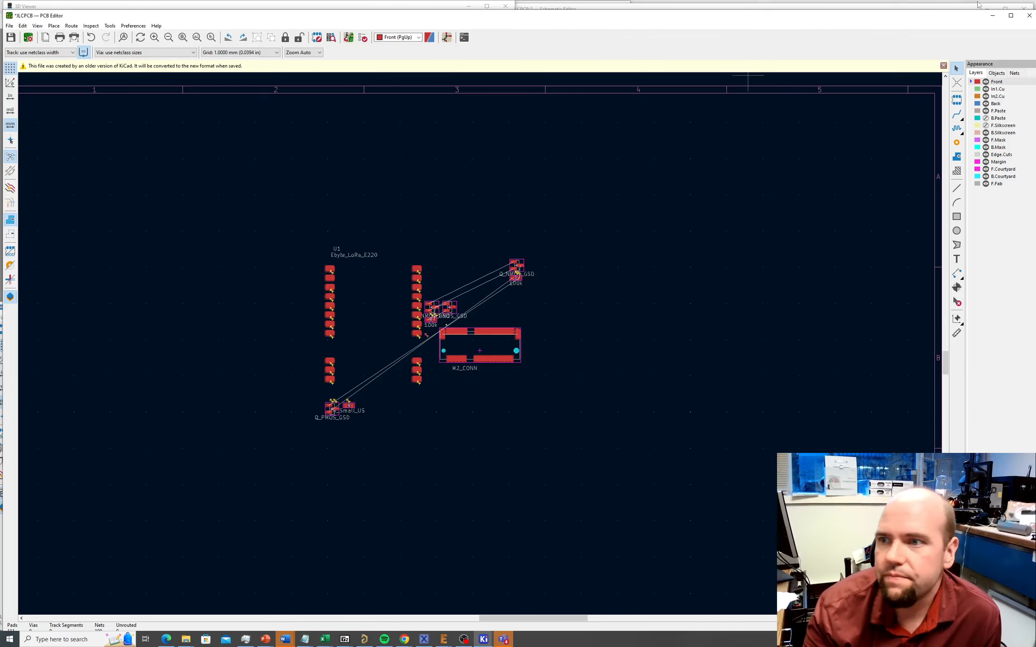
click(1029, 16)
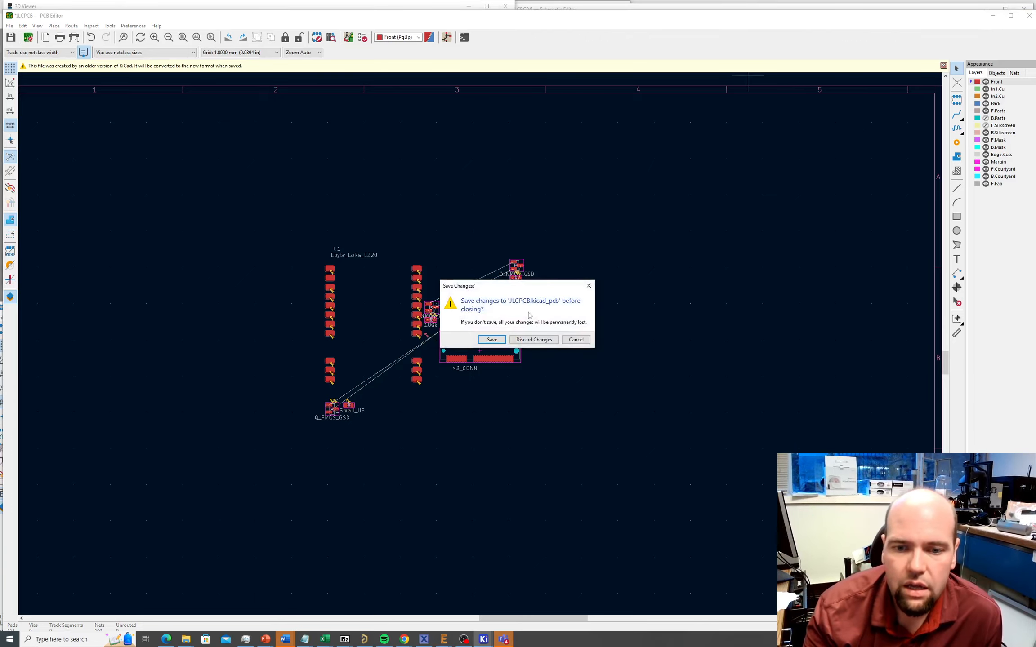
click(487, 340)
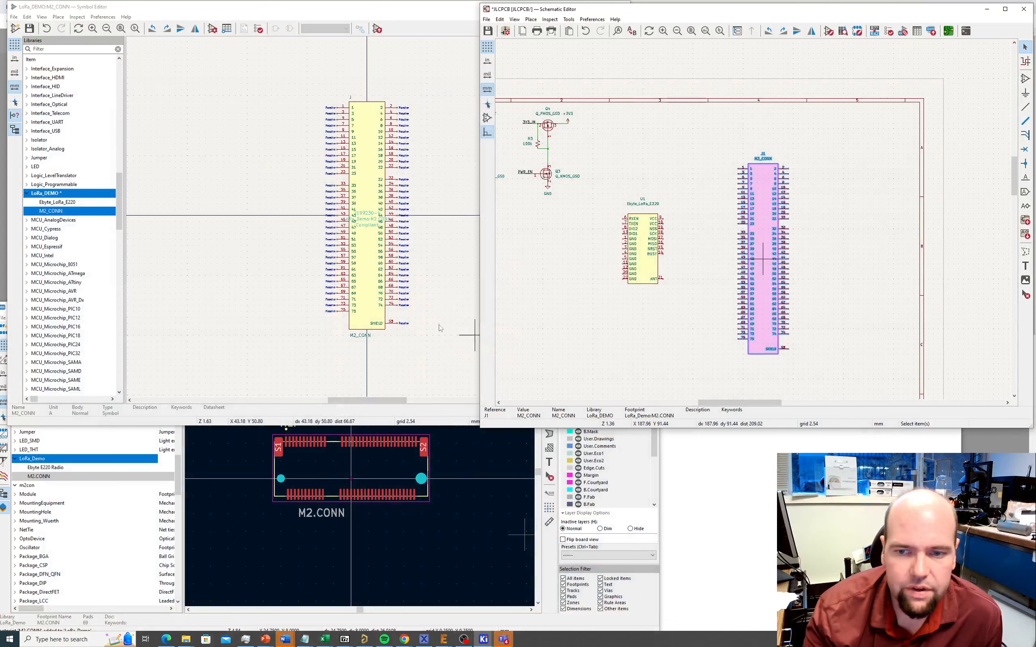
Delete the M2_CONN symbol from the JLCPCB schematic.
scroll(756, 222, down, 2)
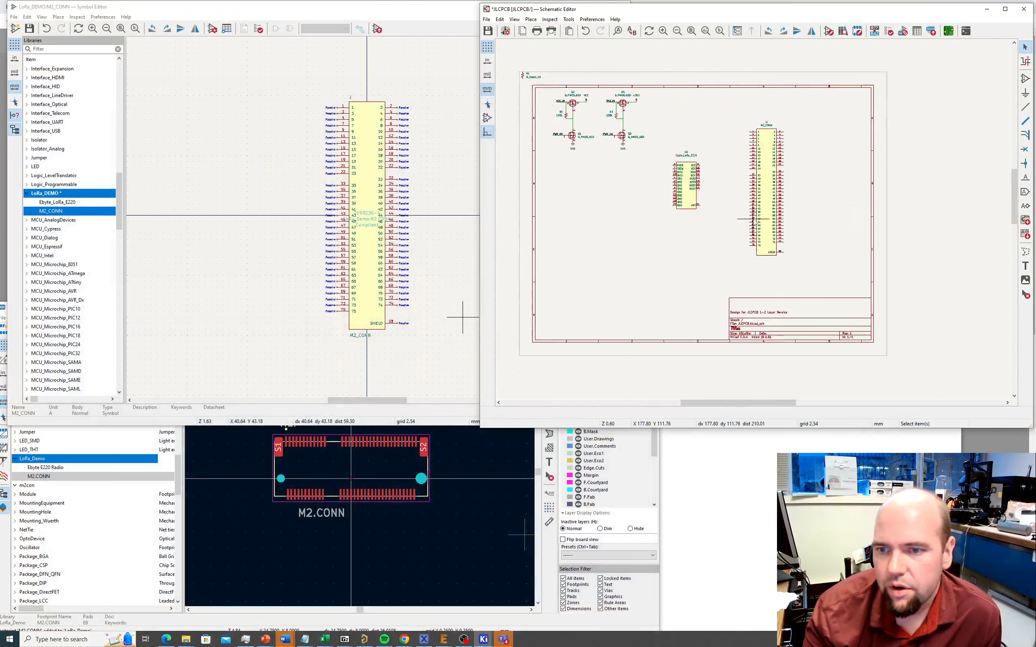
scroll(755, 222, up, 5)
scroll(755, 221, down, 3)
scroll(755, 222, up, 3)
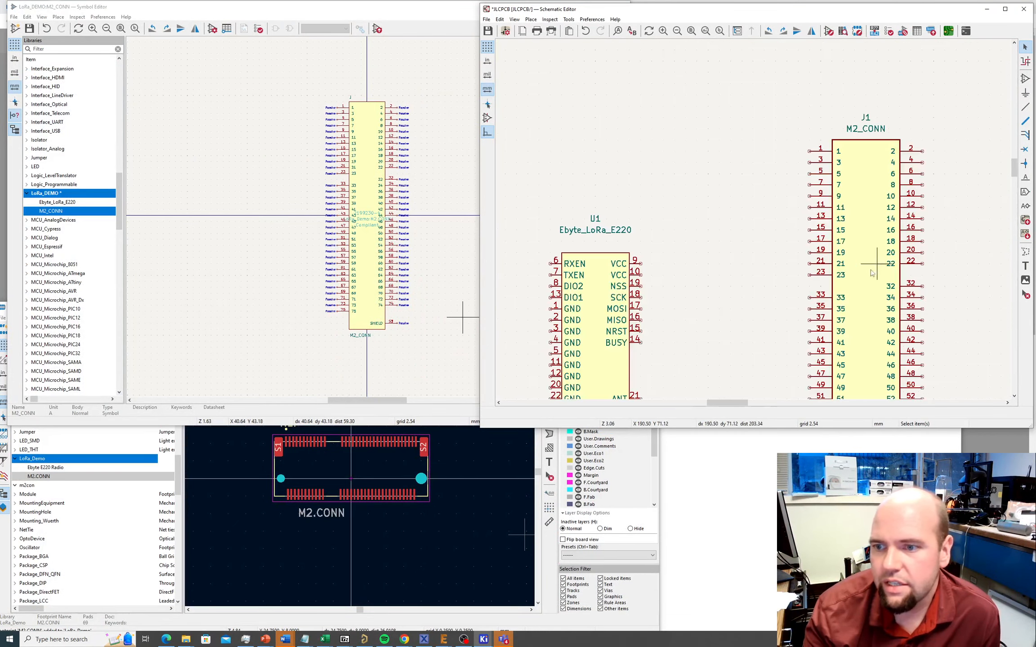
scroll(760, 217, down, 1)
click(773, 229)
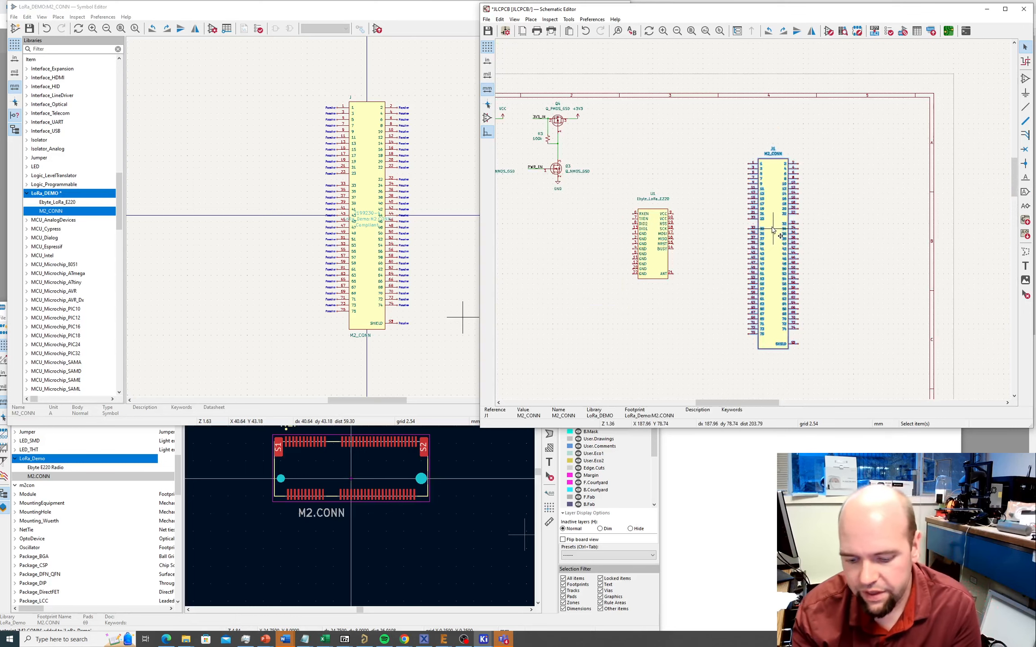
key(Delete)
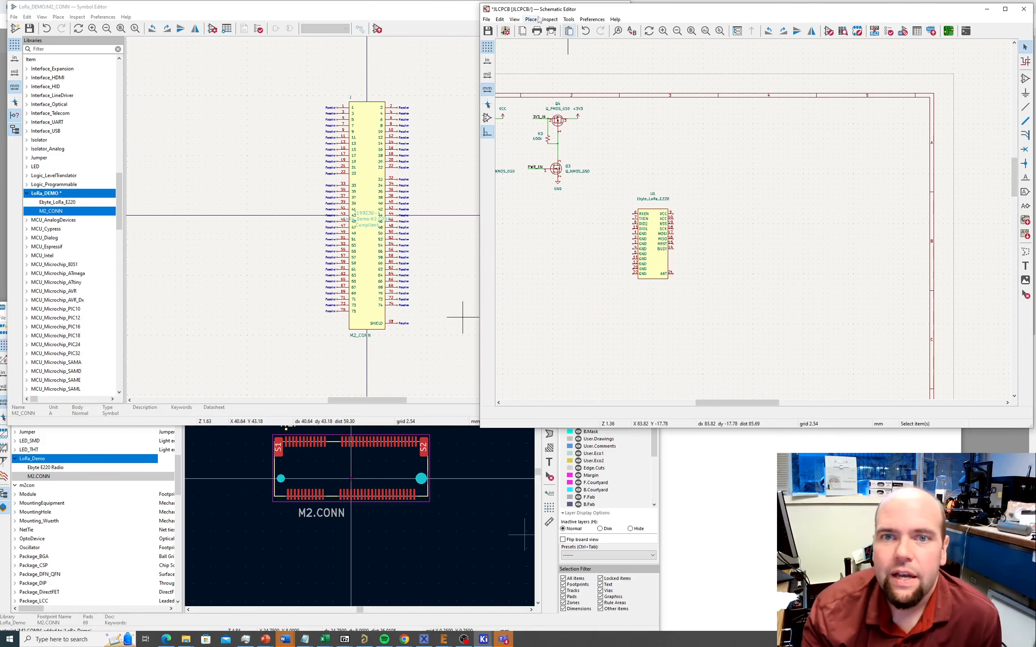
scroll(755, 221, down, 2)
scroll(754, 223, up, 4)
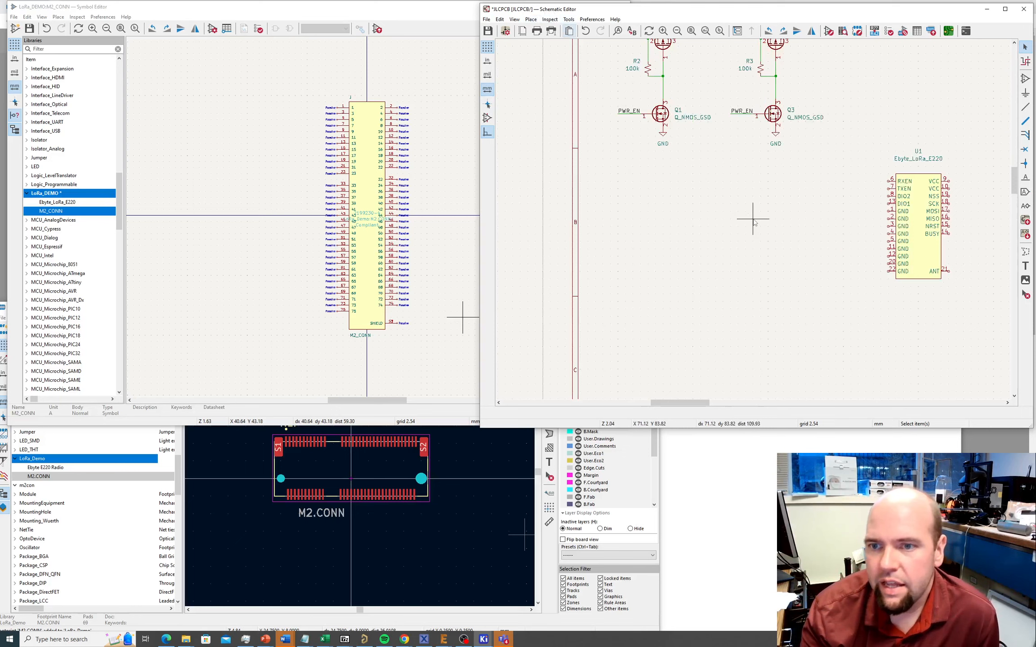
scroll(754, 222, down, 2)
scroll(754, 222, up, 2)
scroll(754, 223, down, 1)
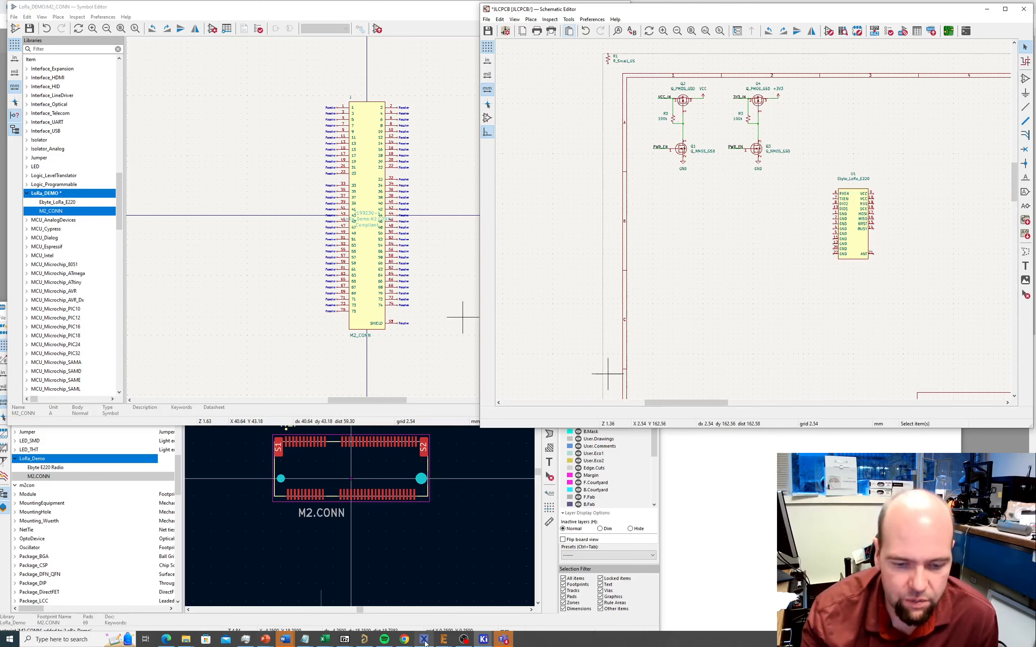
Switch to Chrome and bring up the SparkFun MicroMod-LoRa-1W-Function-Board schematic PDF.
mouse_move(405, 643)
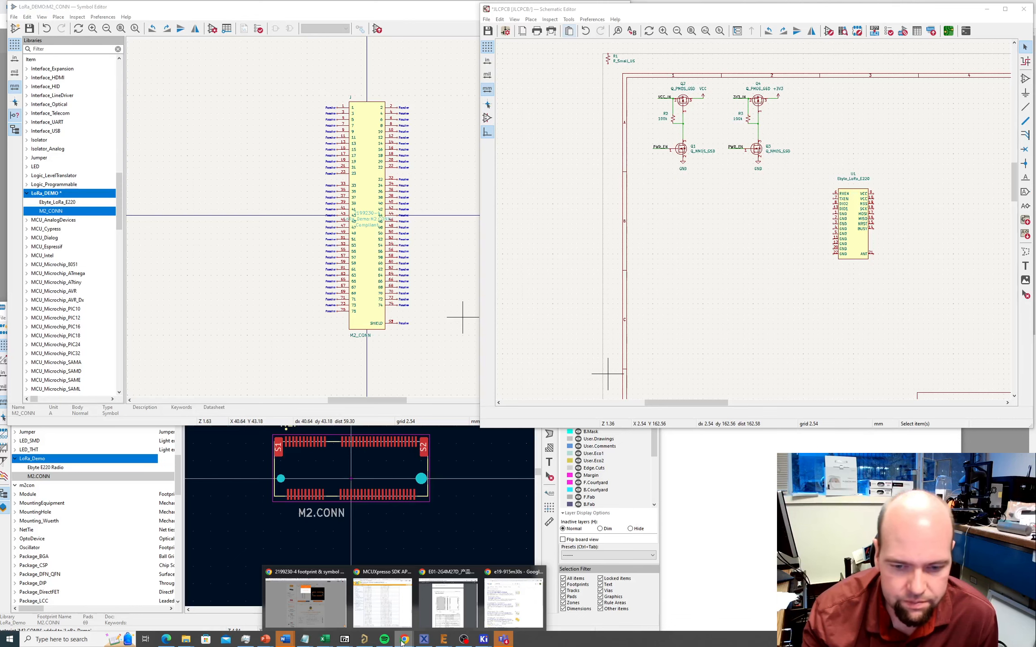
click(335, 604)
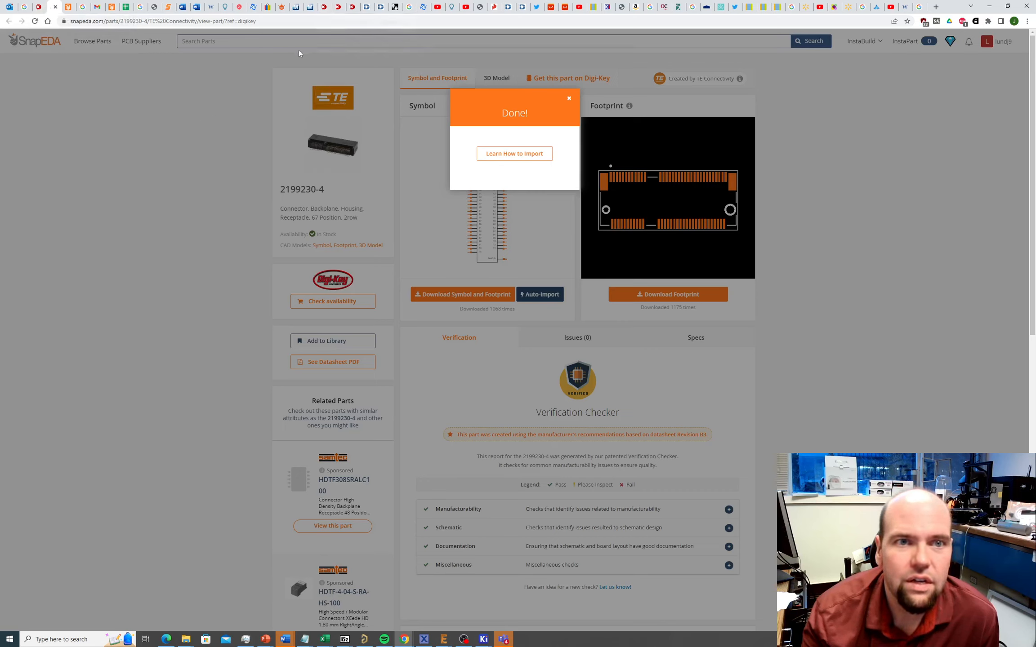
click(495, 7)
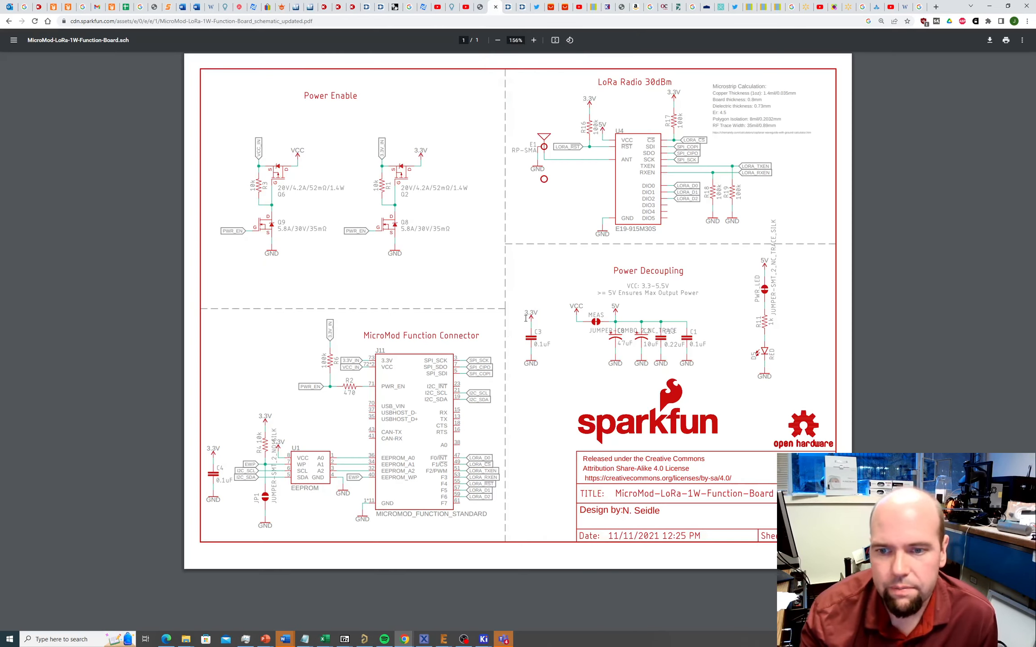
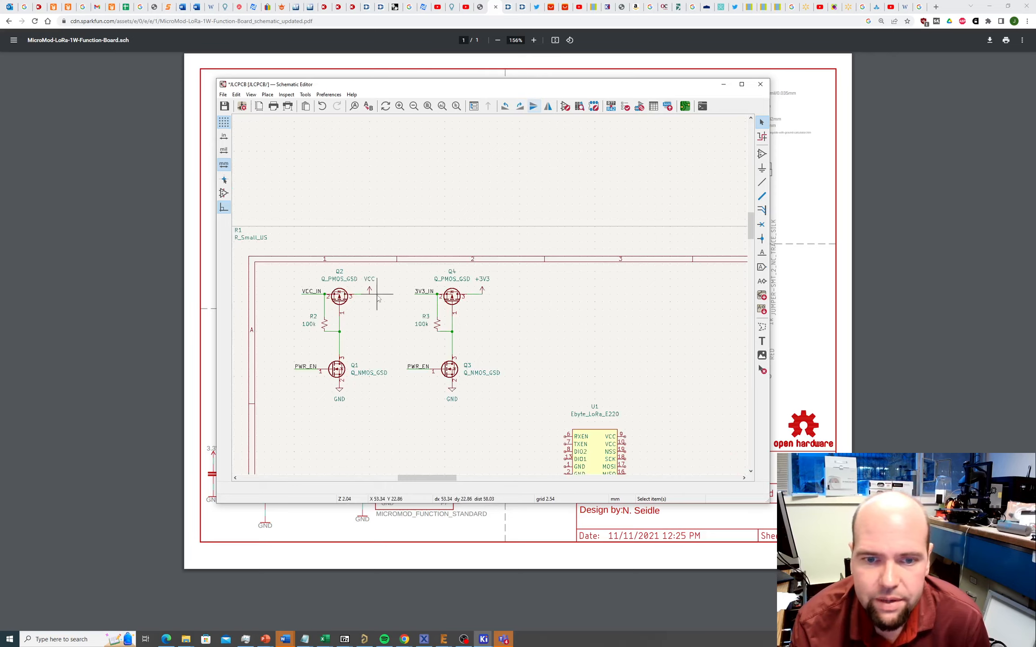
Move the schematic editor window off the LoRa Radio section of the reference PDF and centre the existing circuit in view.
drag(598, 90, 542, 153)
scroll(499, 381, down, 2)
scroll(477, 426, up, 1)
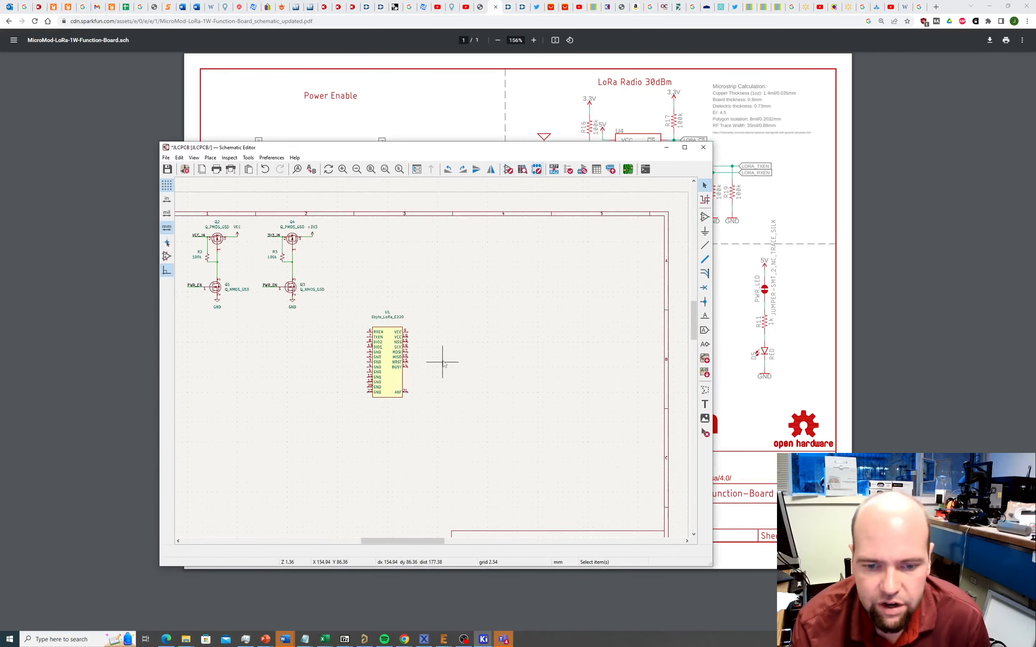
scroll(442, 361, up, 1)
scroll(248, 337, down, 1)
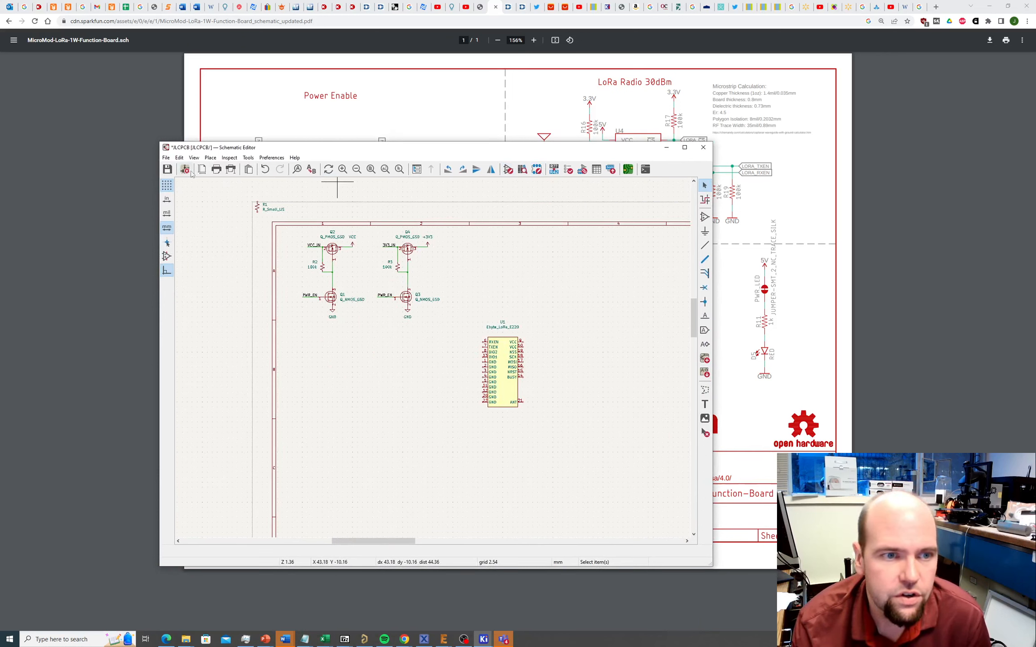
Start adding a symbol and filter the symbol libraries for "jumper".
click(168, 159)
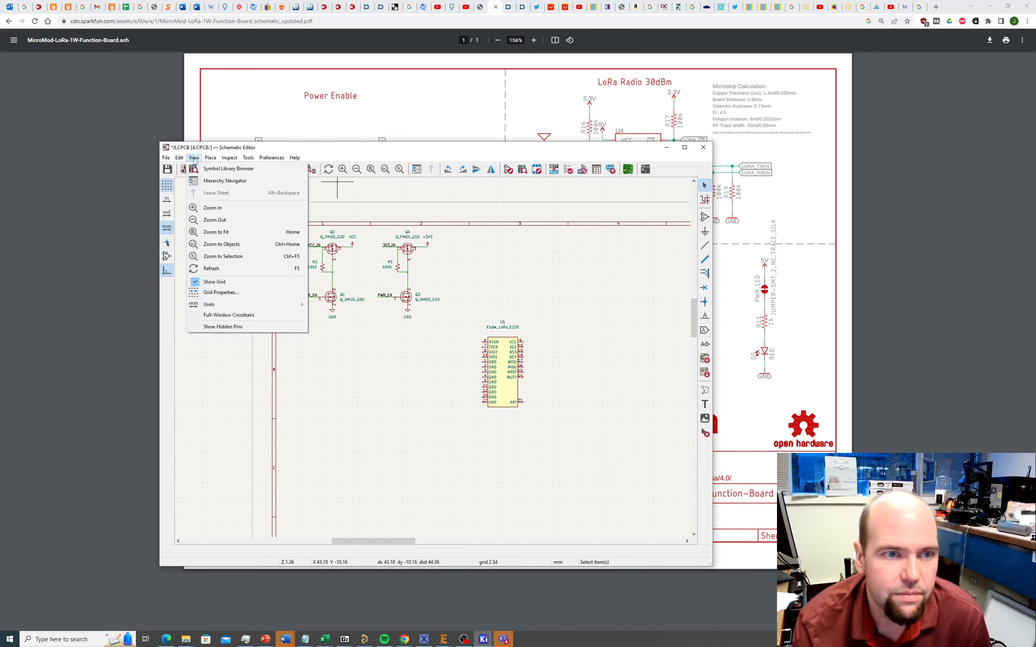
click(225, 169)
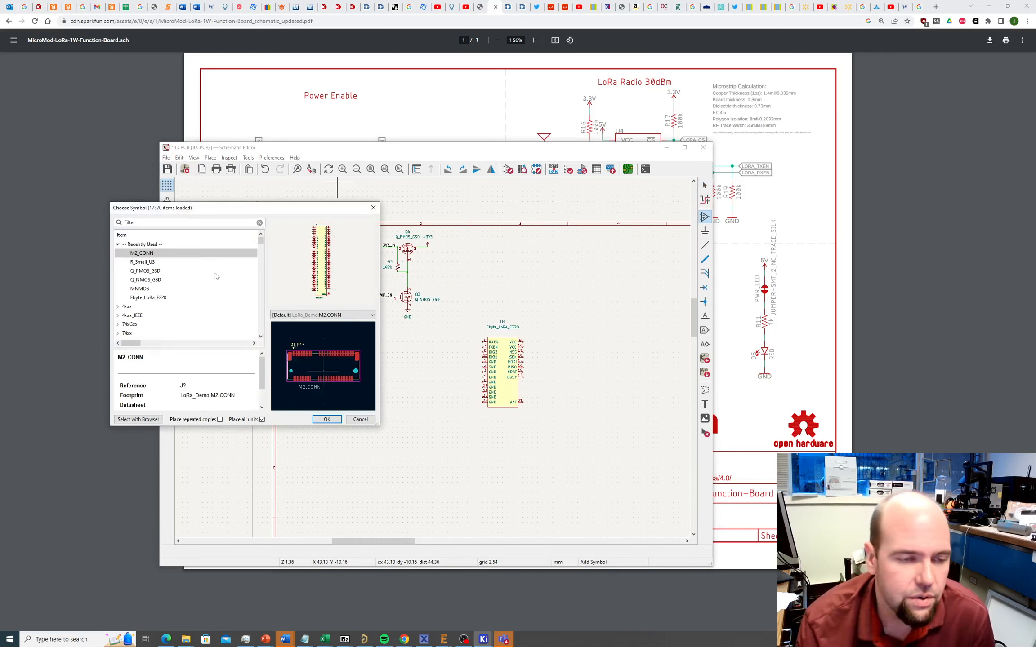
scroll(203, 282, down, 1)
scroll(203, 282, up, 1)
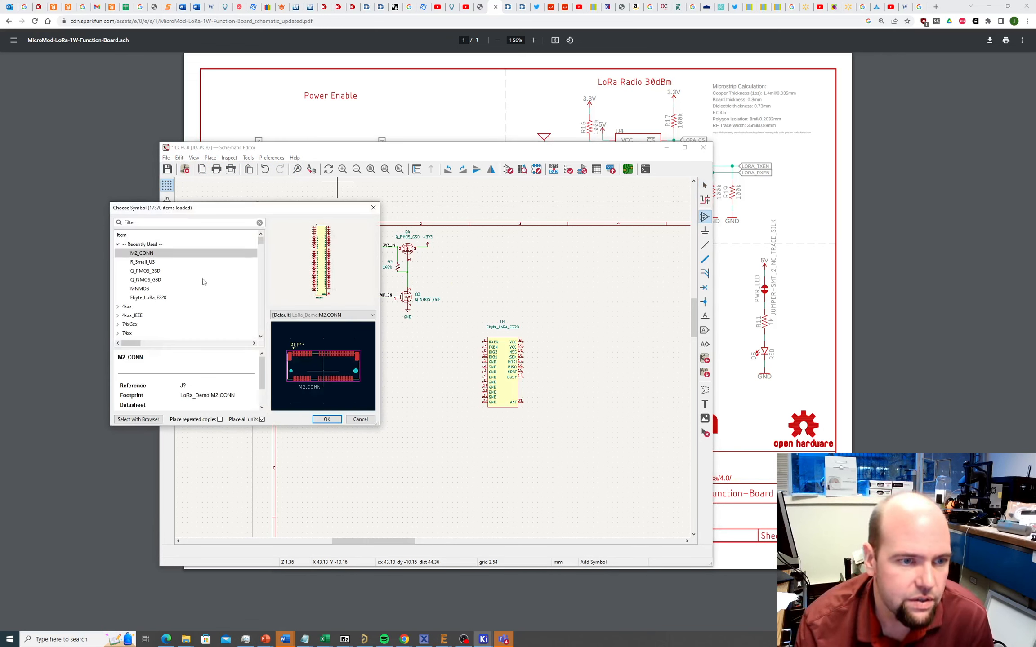
scroll(203, 282, down, 2)
scroll(202, 282, down, 1)
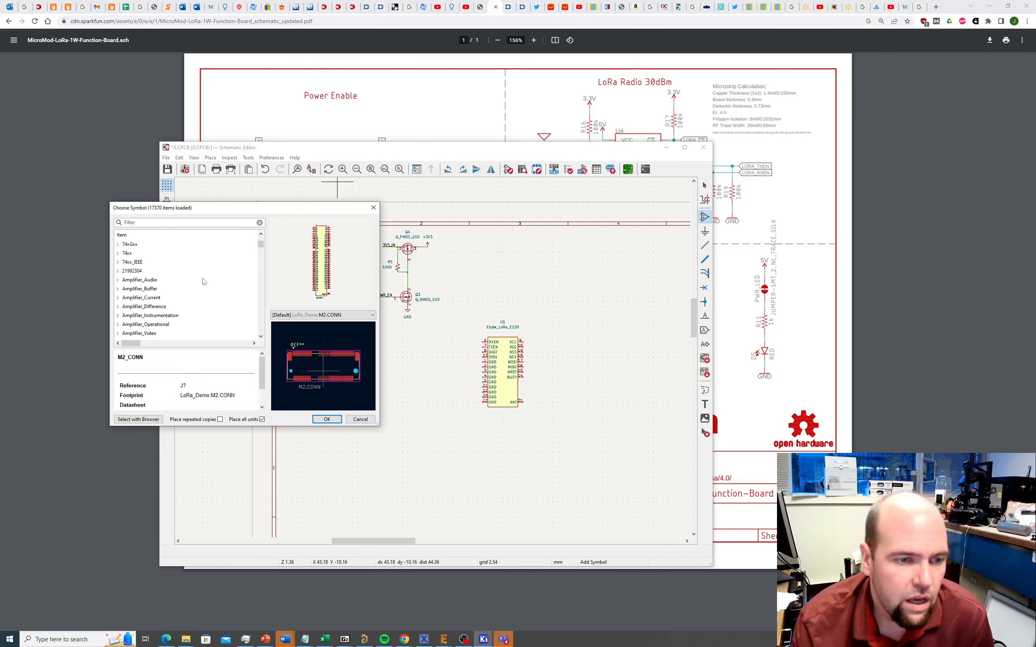
click(172, 223)
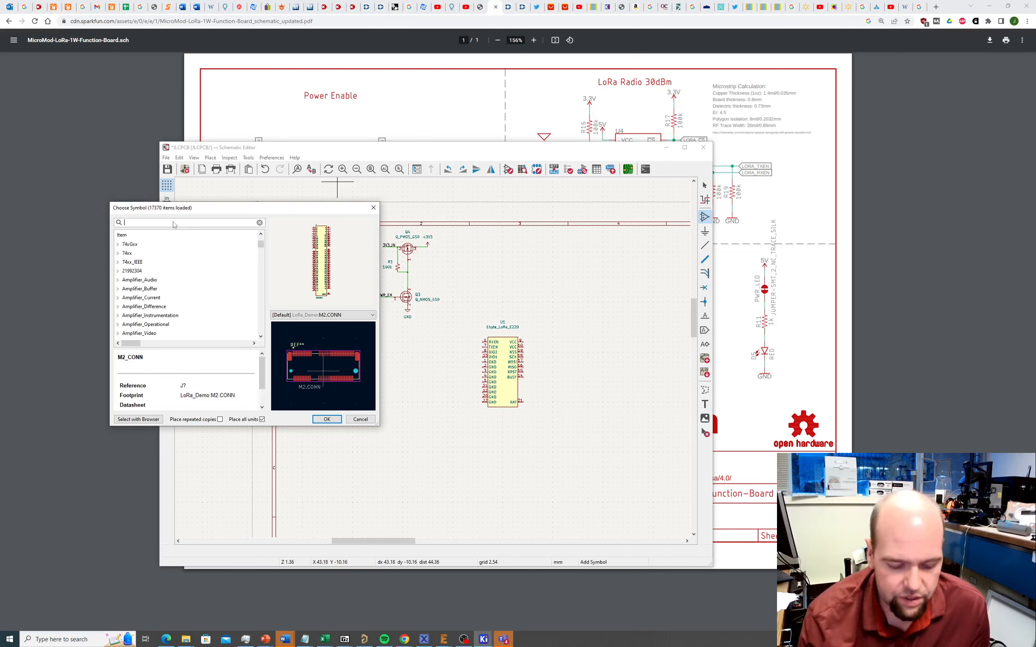
text(jumper)
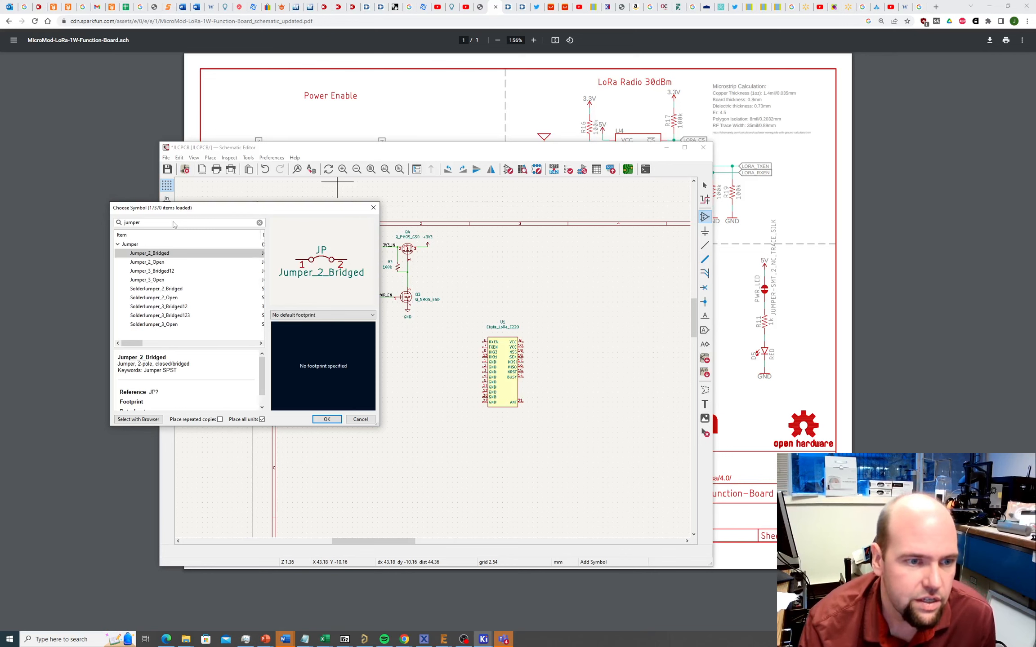
Compare the jumper symbol previews and select SolderJumper_2_Bridged as the symbol to add.
click(154, 264)
click(156, 273)
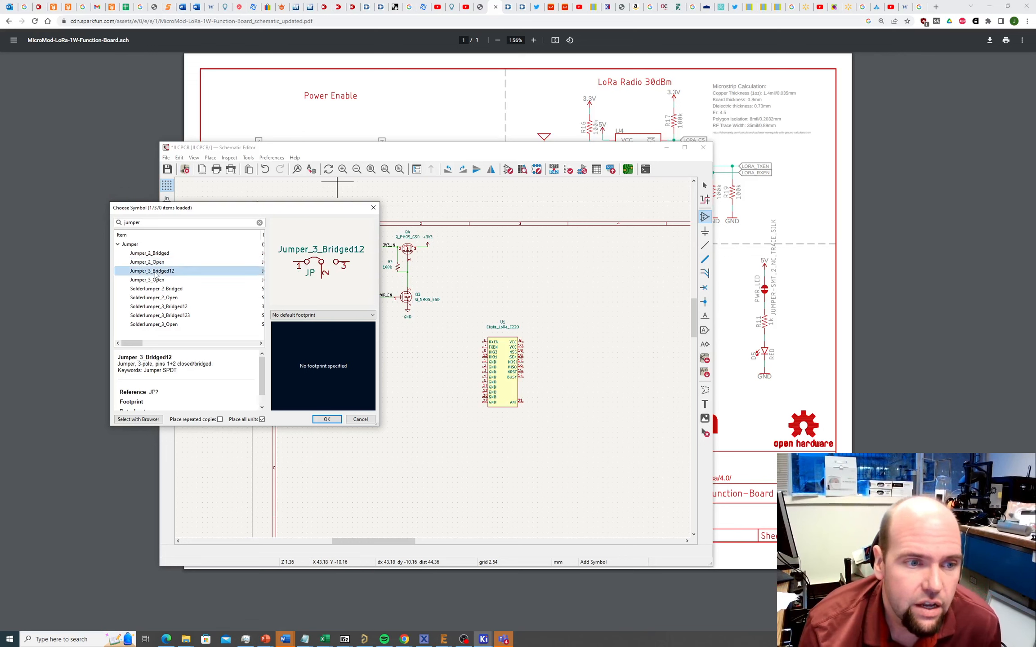
click(156, 280)
click(156, 290)
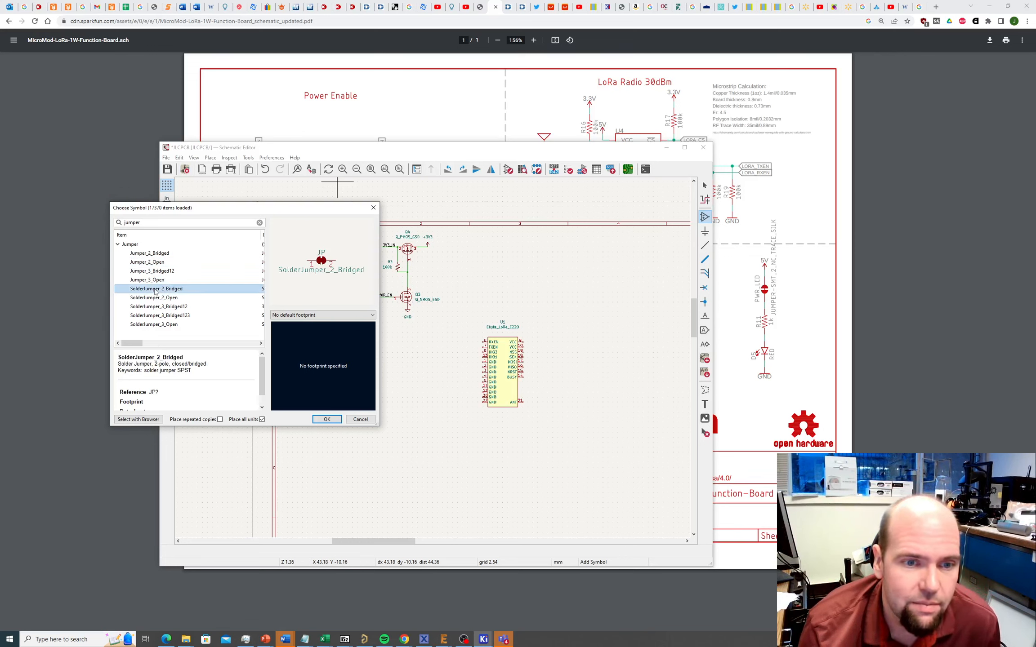
click(155, 298)
click(156, 290)
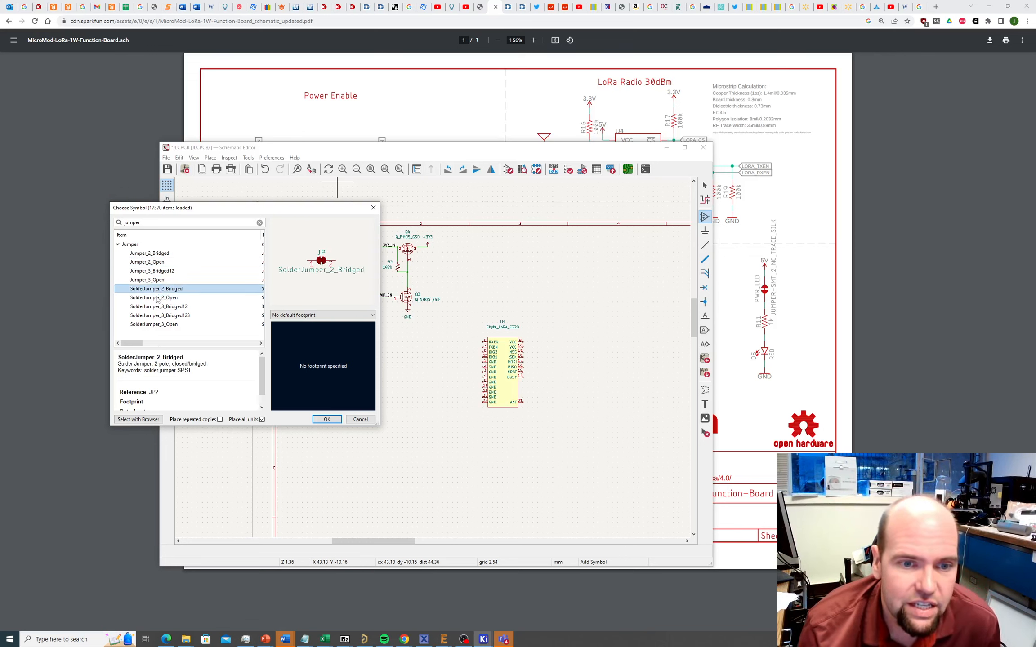
click(157, 306)
click(157, 290)
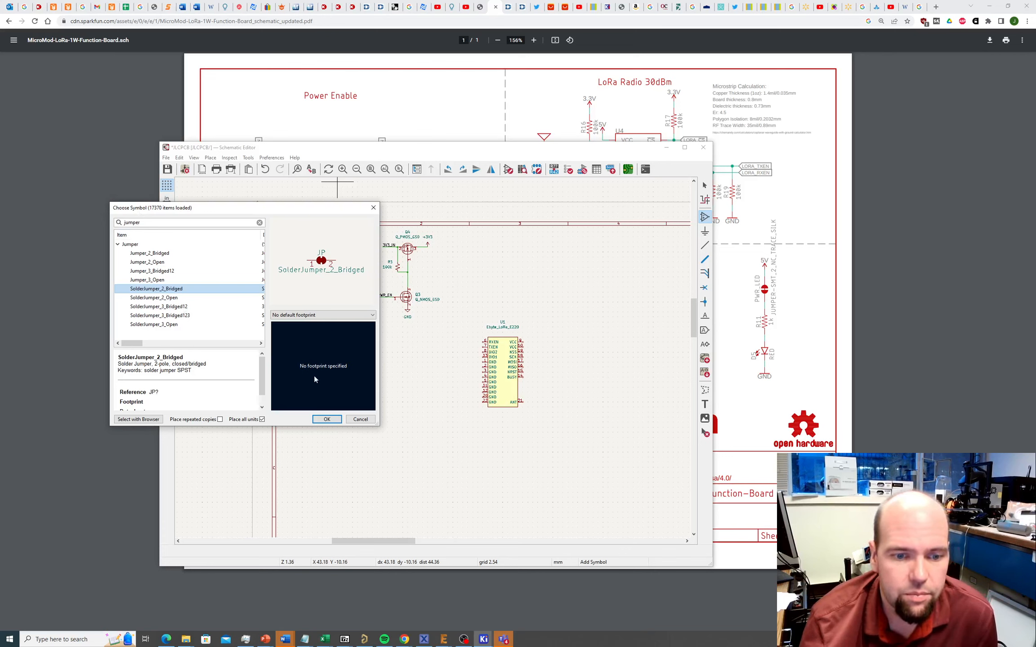
Preview the bridged SolderJumper-2 P1.3mm footprint options, including the rounded-pad variants, and return the selection to no default footprint.
click(317, 316)
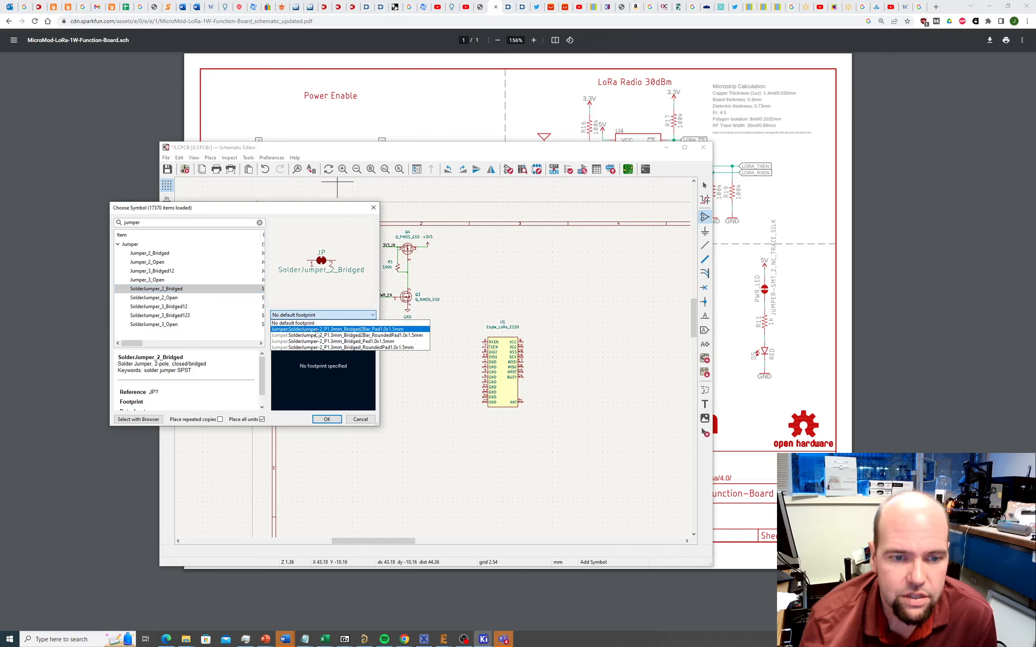
click(322, 330)
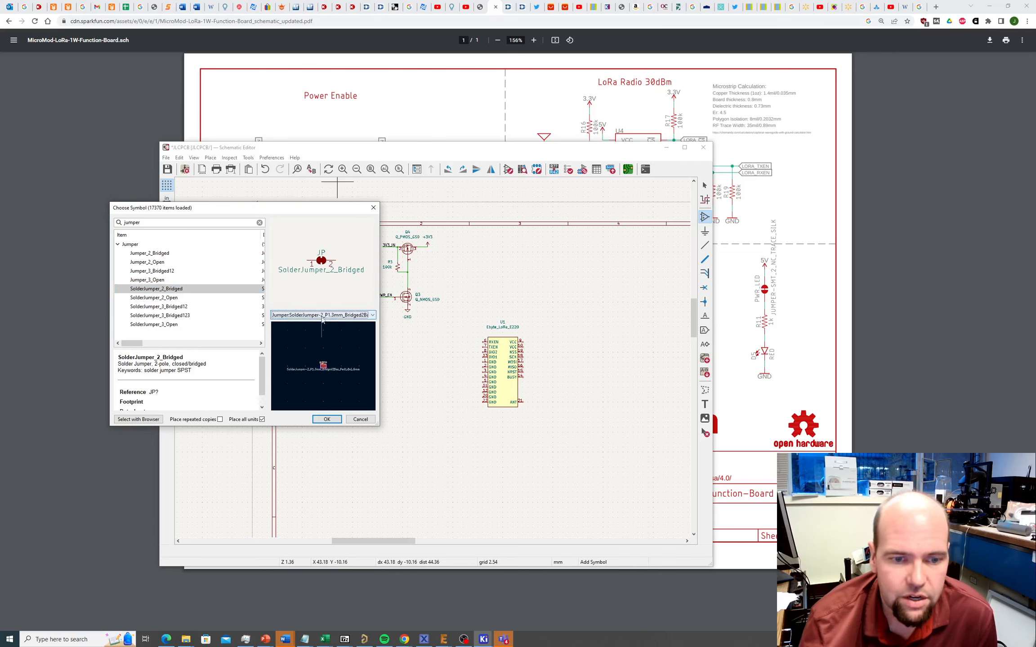
scroll(323, 368, up, 2)
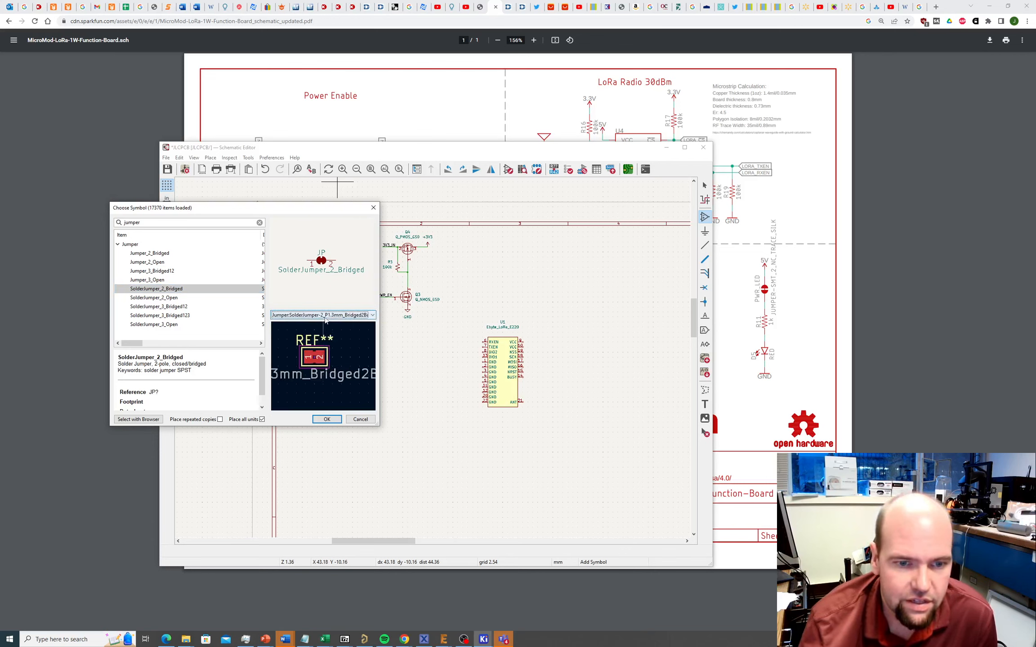
click(325, 316)
click(324, 340)
scroll(318, 375, up, 3)
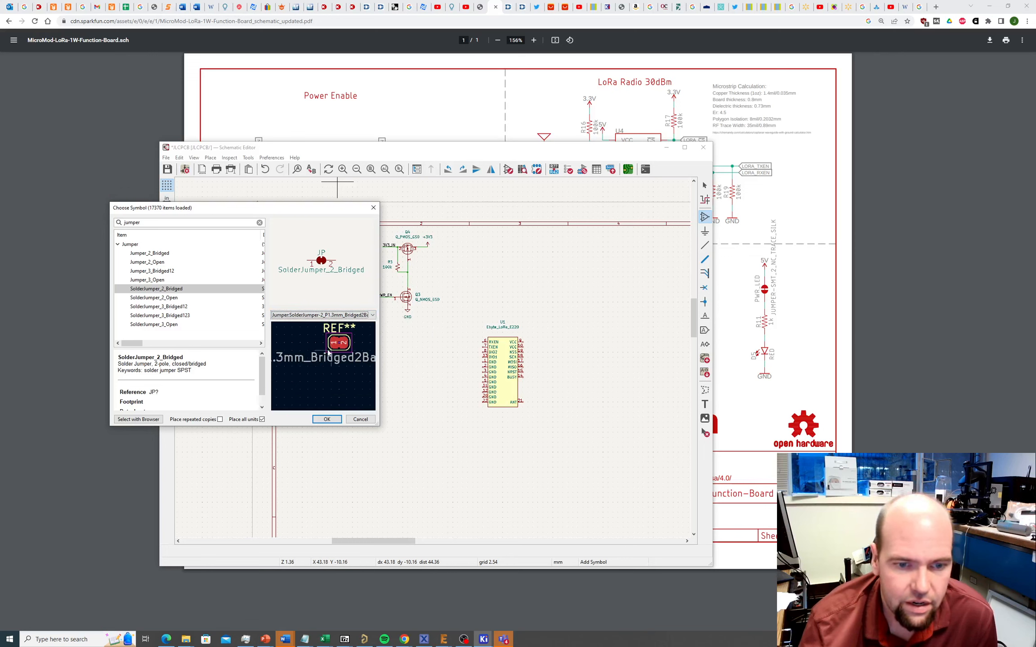
click(340, 316)
click(323, 341)
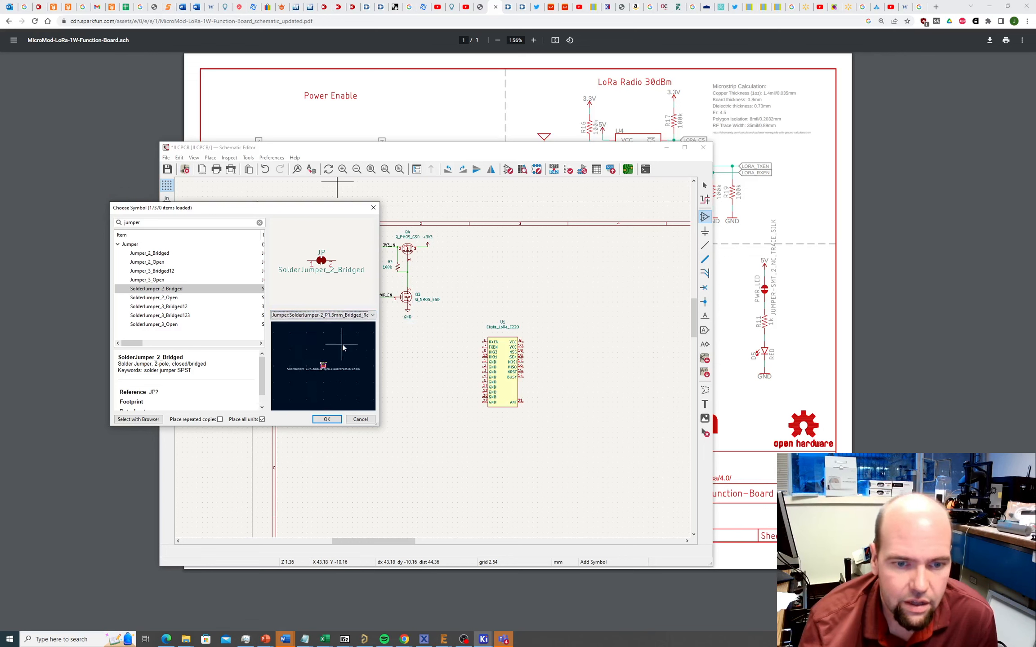
scroll(282, 377, up, 3)
scroll(282, 377, down, 1)
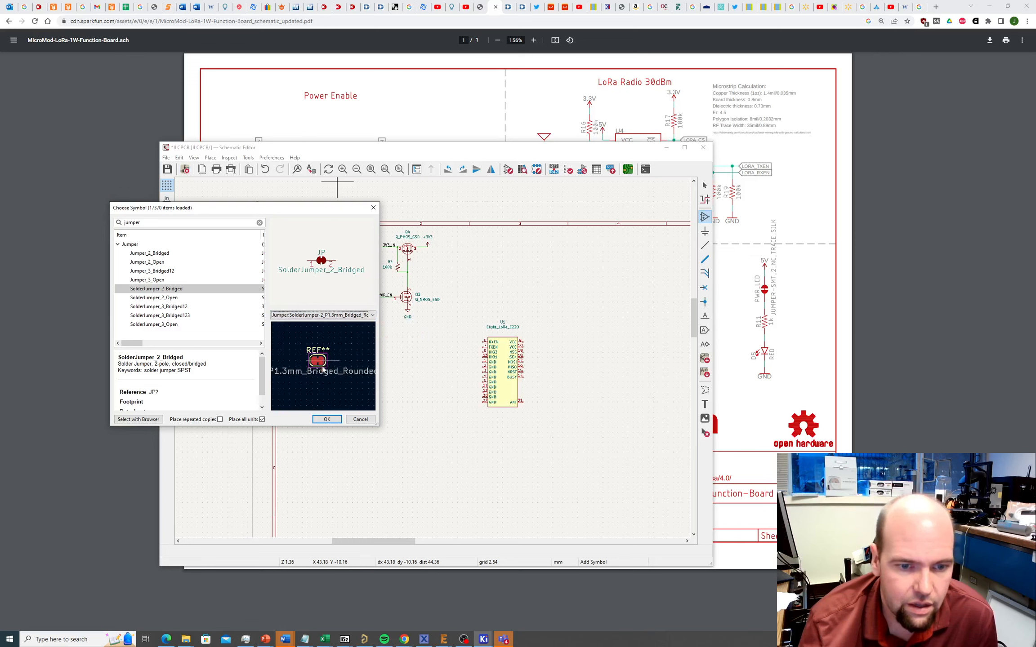
scroll(322, 363, up, 2)
scroll(325, 368, up, 1)
scroll(335, 365, down, 2)
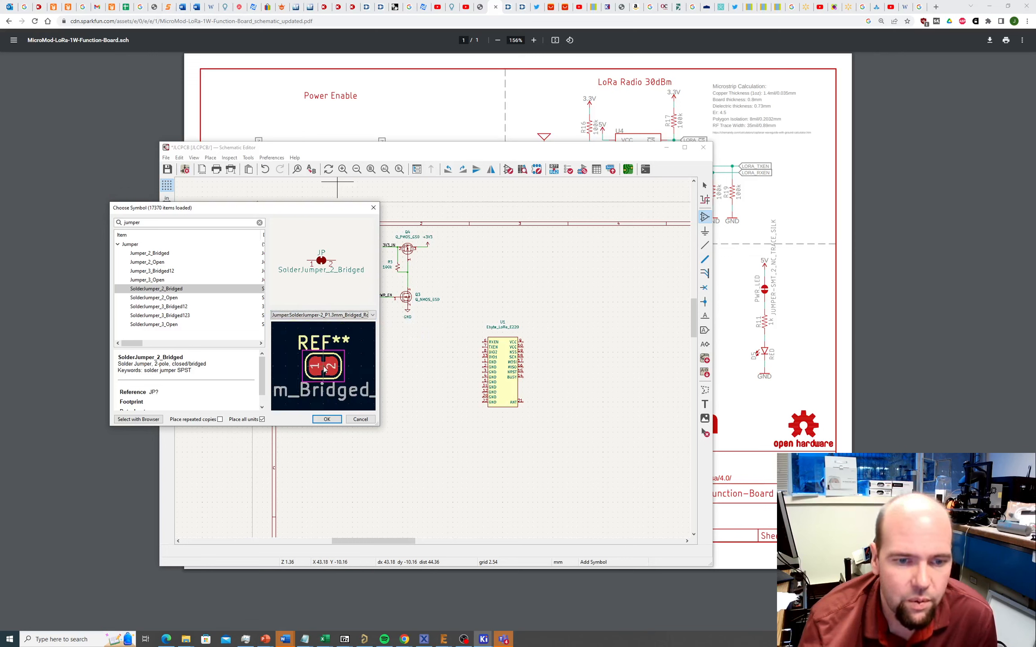
click(338, 316)
click(338, 323)
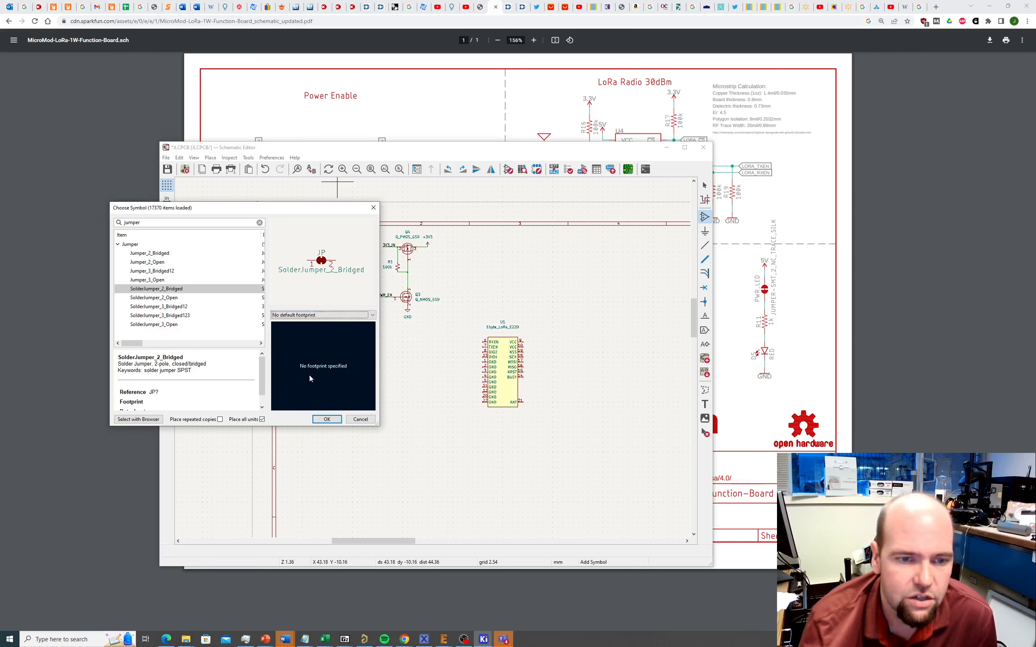
Place the SolderJumper_2_Bridged symbol above the Ebyte_LoRa_E220 module, without a default footprint.
click(324, 420)
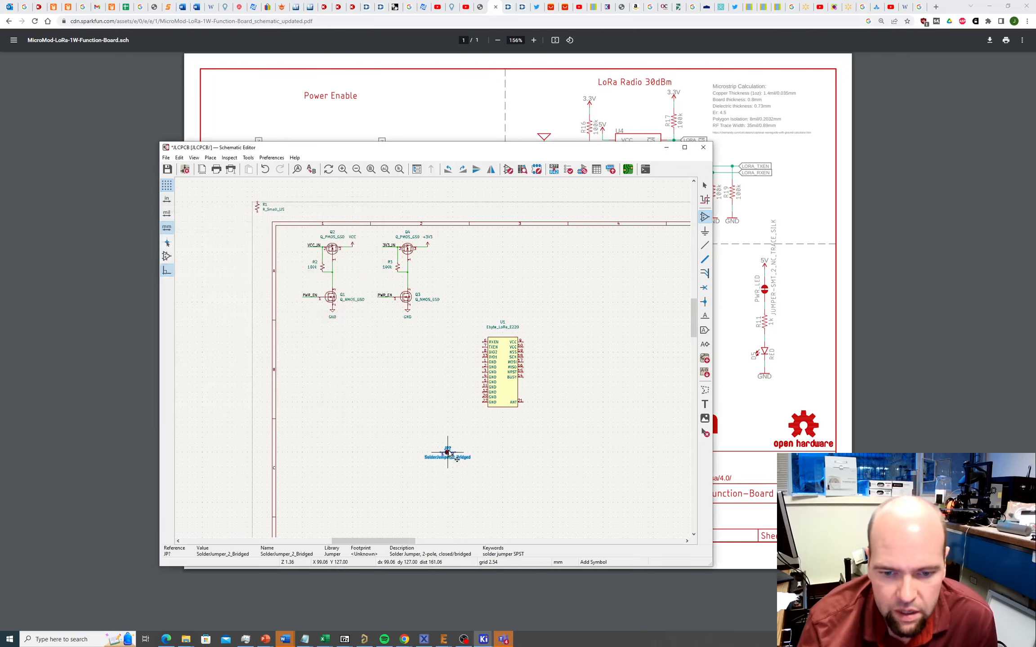
scroll(439, 457, up, 2)
scroll(471, 363, down, 4)
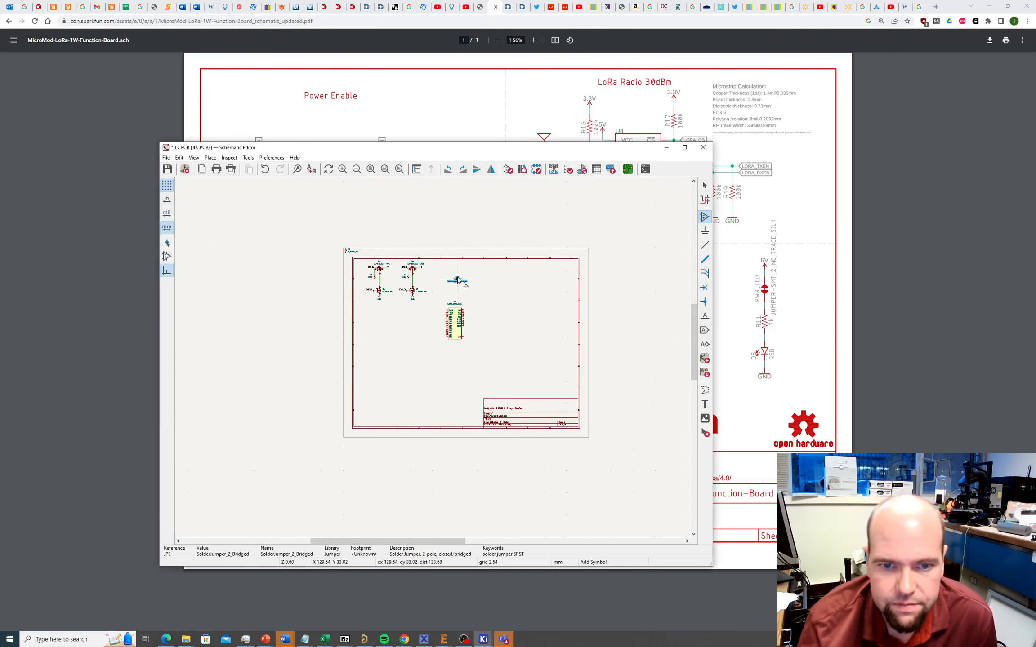
scroll(455, 276, up, 4)
click(470, 343)
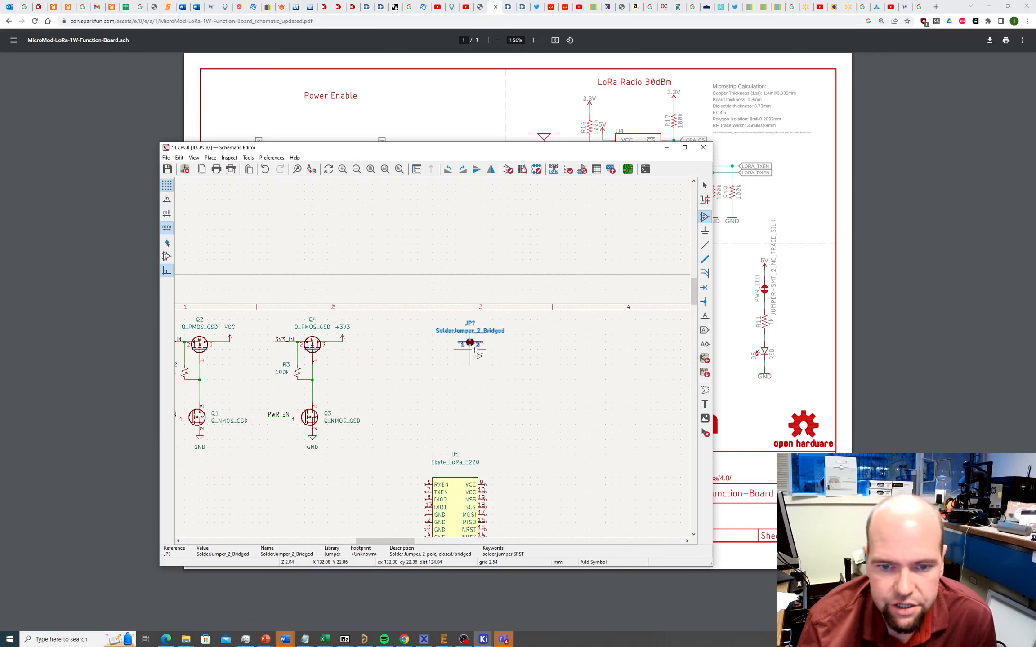
scroll(396, 363, down, 2)
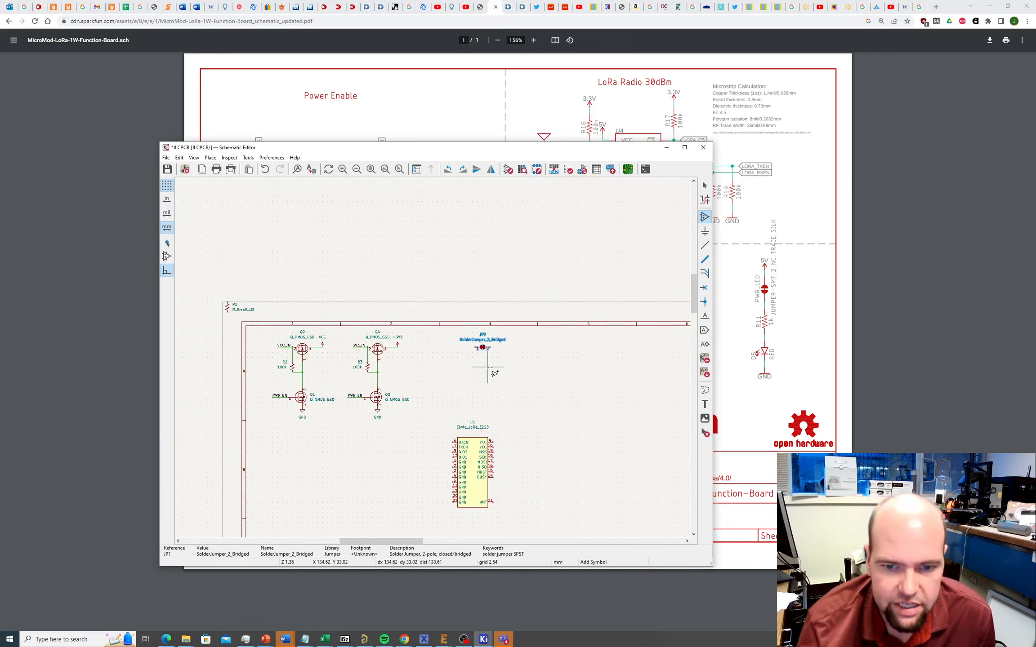
key(Escape)
Duplicate the VCC power symbol beside Q2 and place the copy on pin 1 of the solder jumper.
click(326, 343)
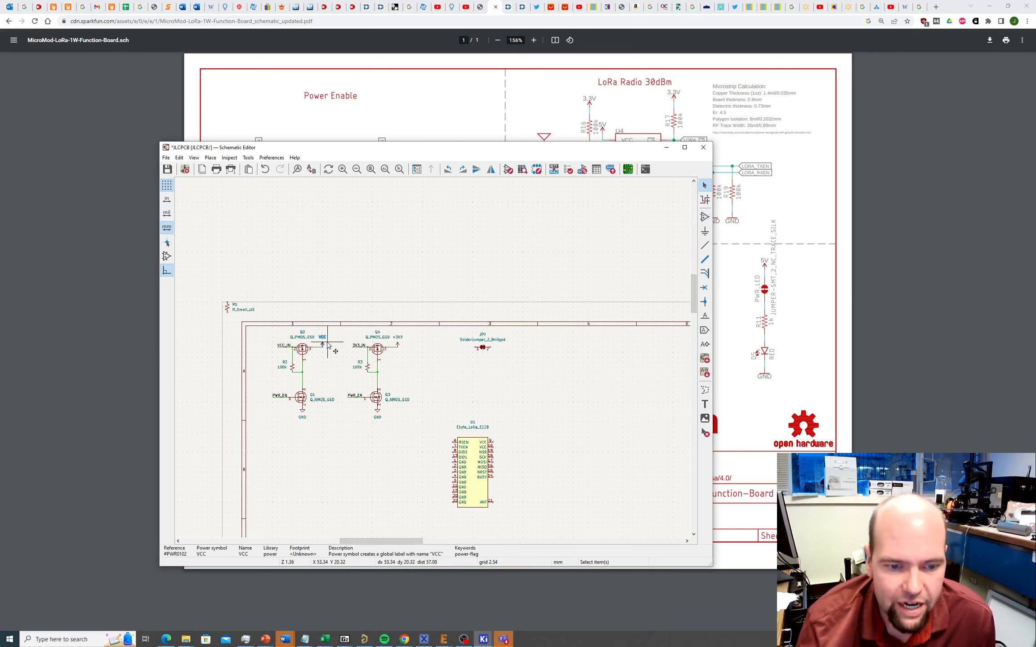
key(ctrl+d)
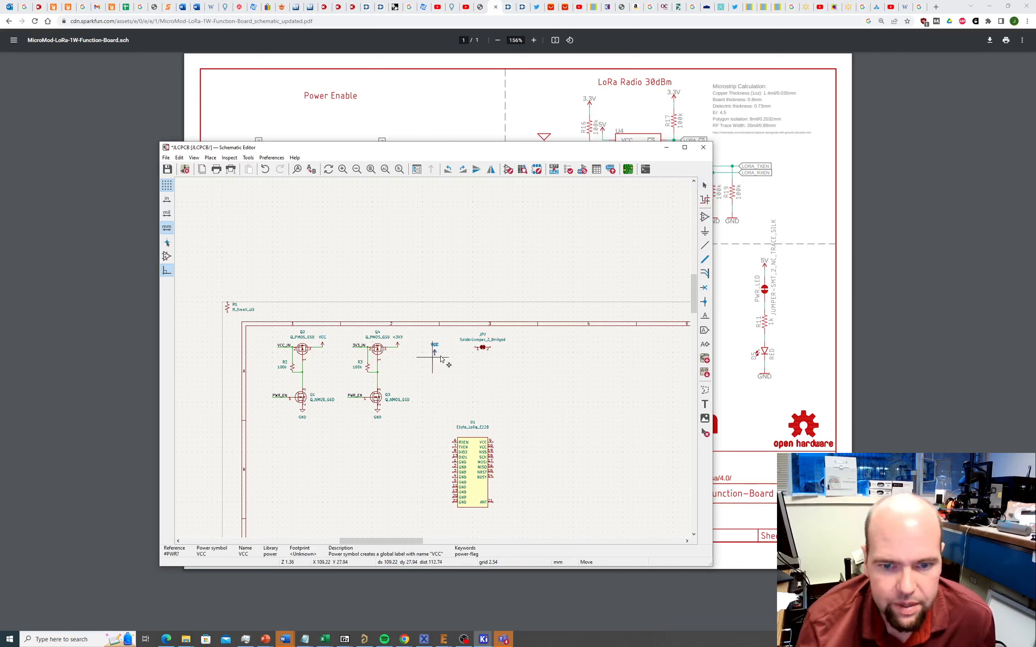
click(478, 347)
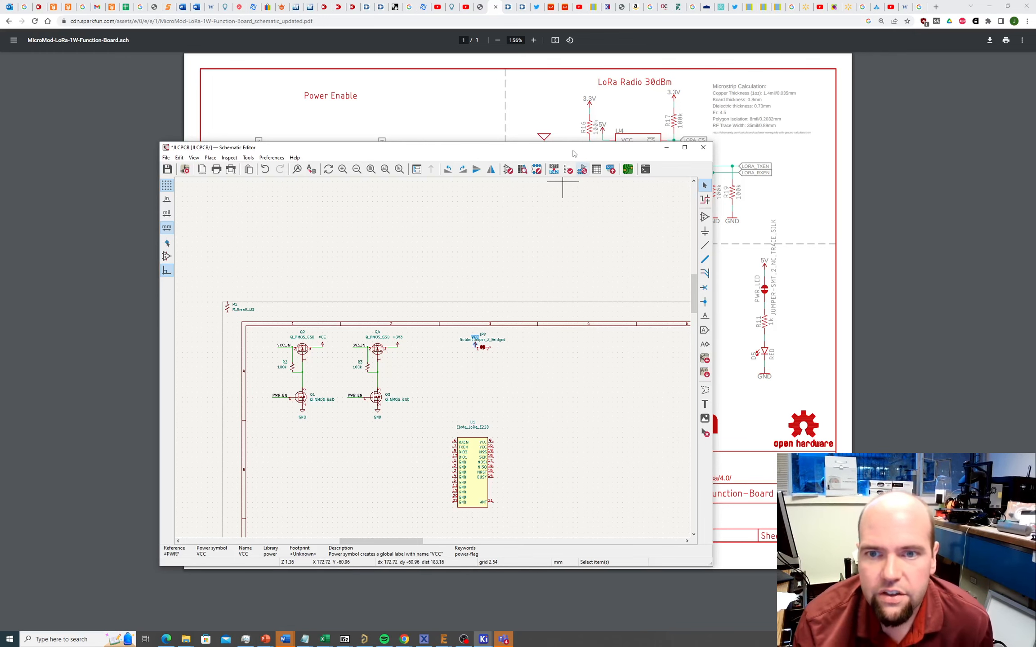
Add a +5V power symbol just below pin 2 of the solder jumper.
drag(574, 154, 632, 108)
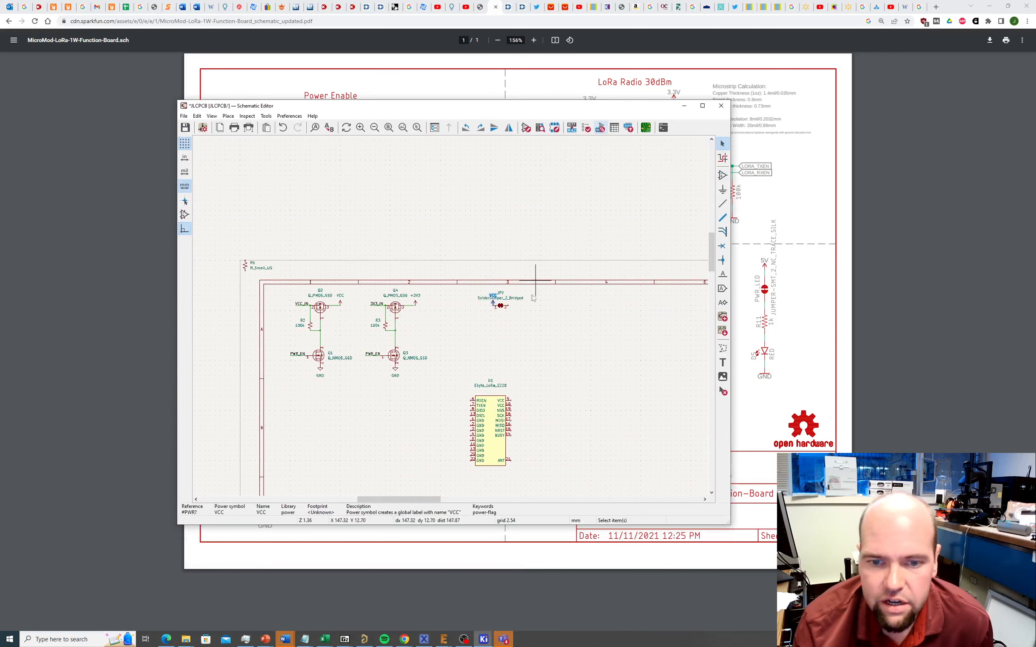
scroll(533, 297, up, 8)
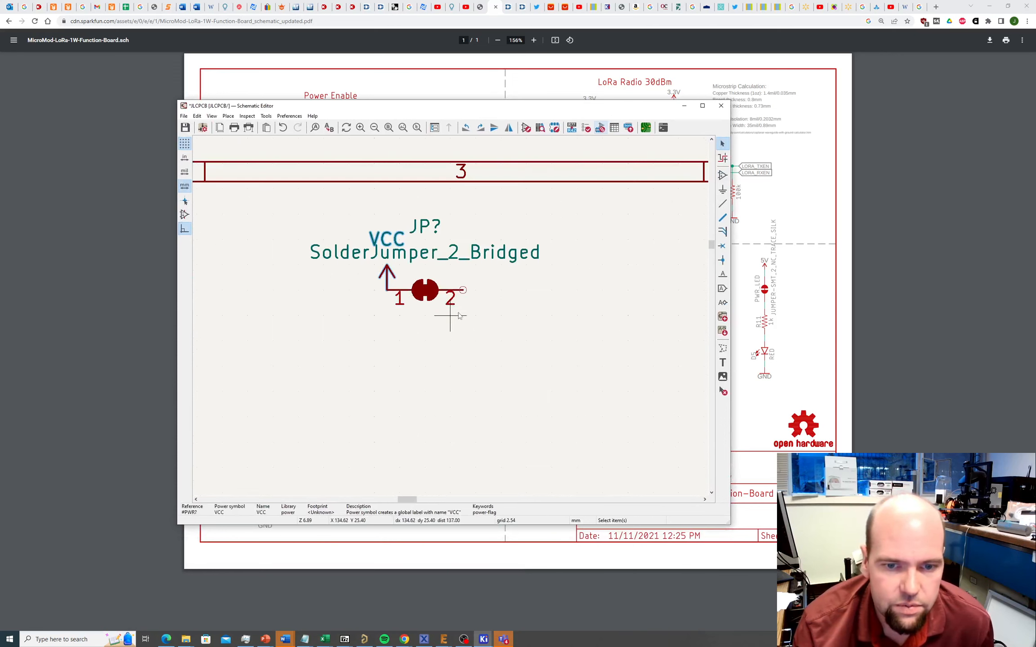
click(228, 116)
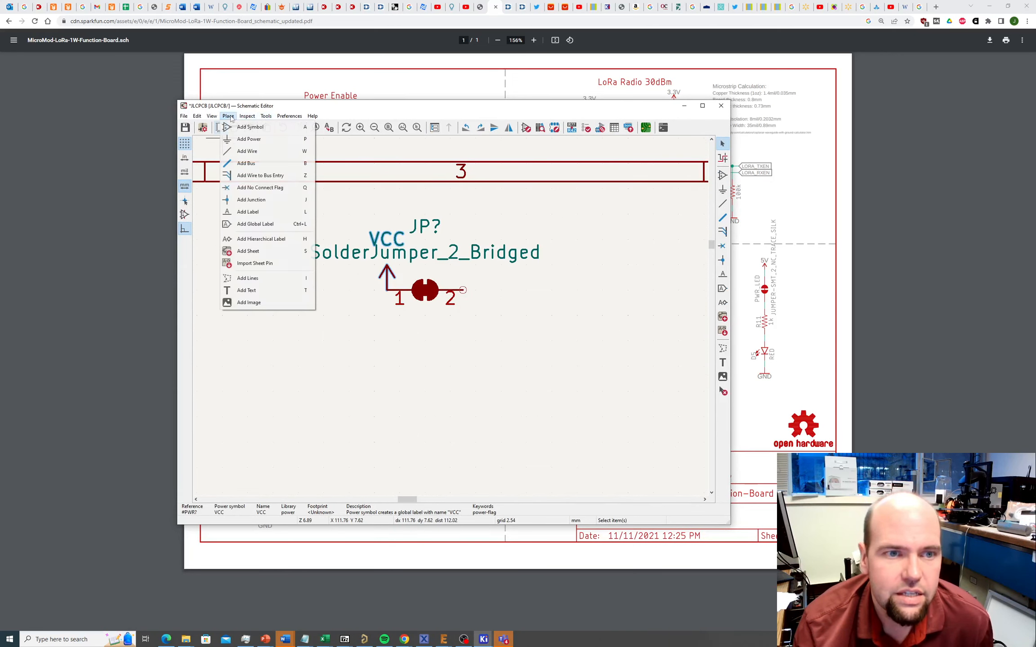
click(240, 143)
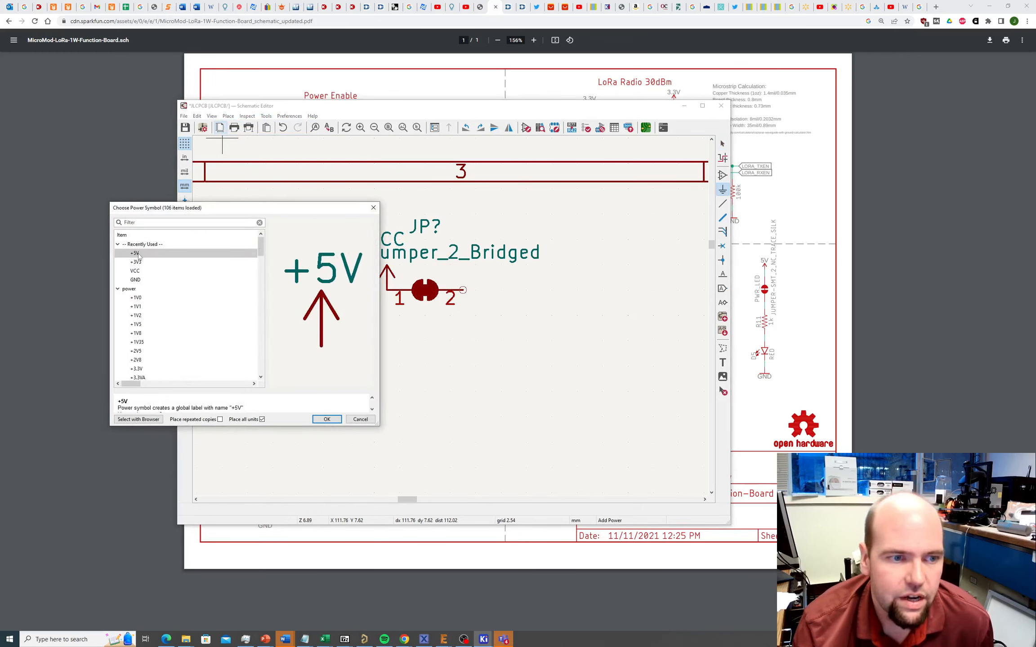
click(140, 255)
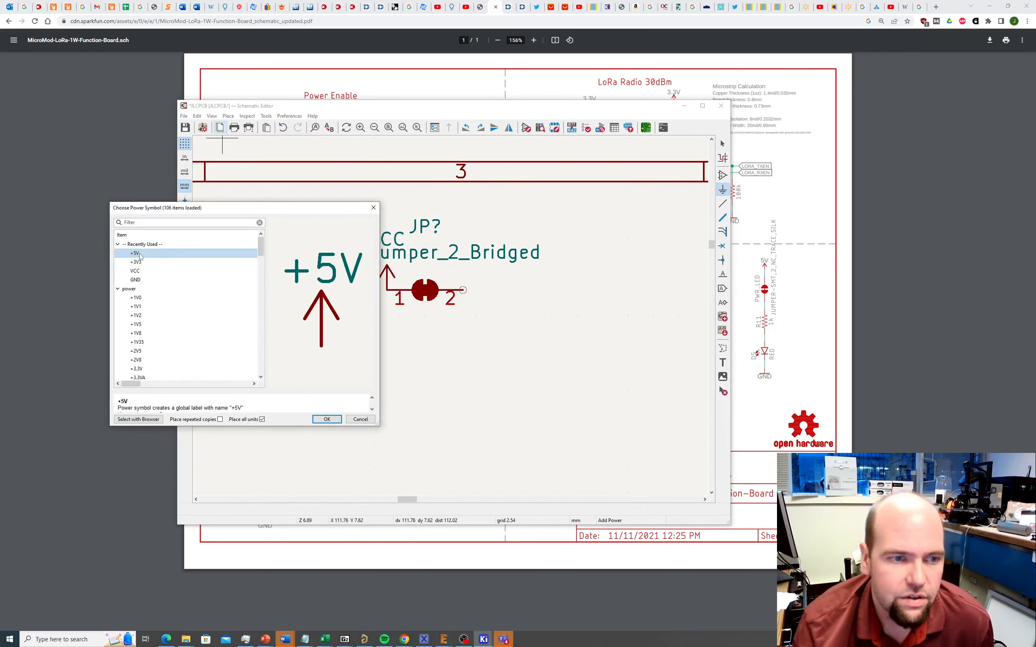
click(327, 419)
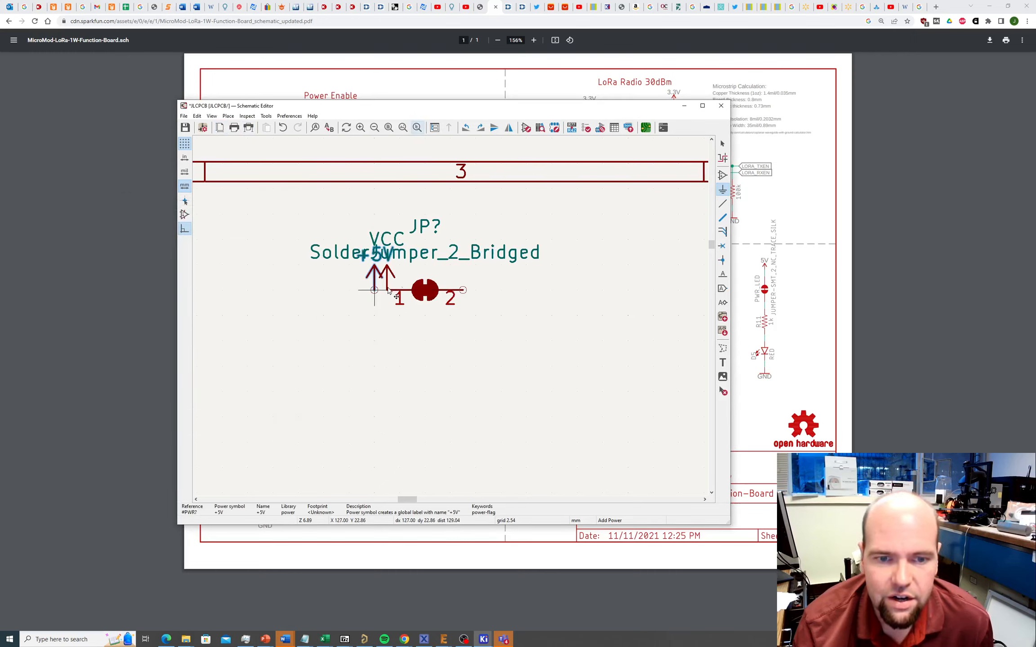
click(482, 383)
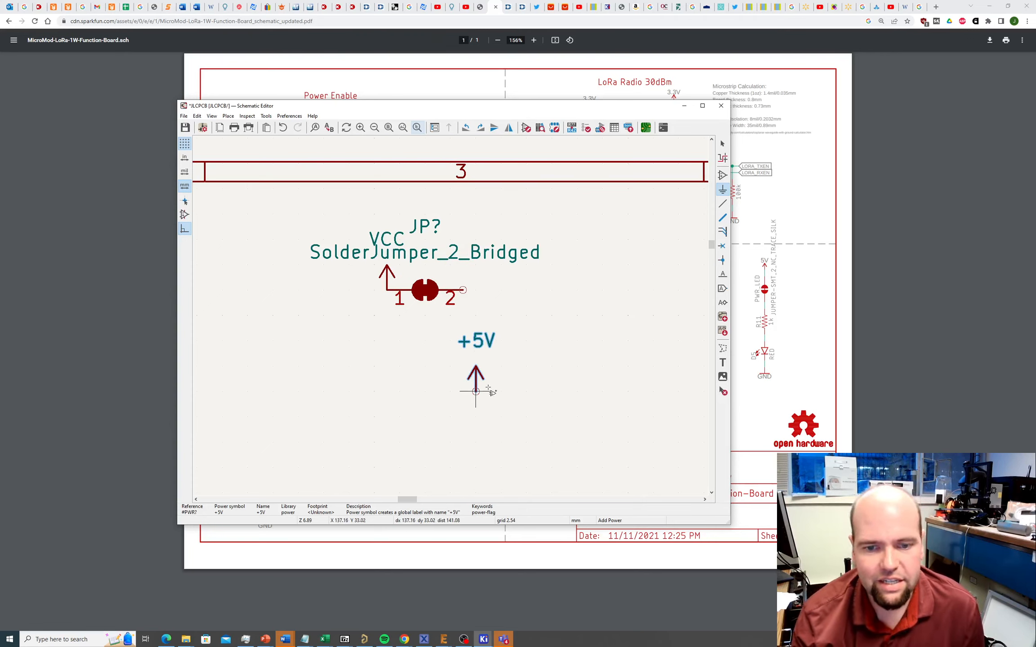
key(Escape)
Move the +5V power symbol up level with the solder jumper's pins, just to the right of pin 2.
key(w)
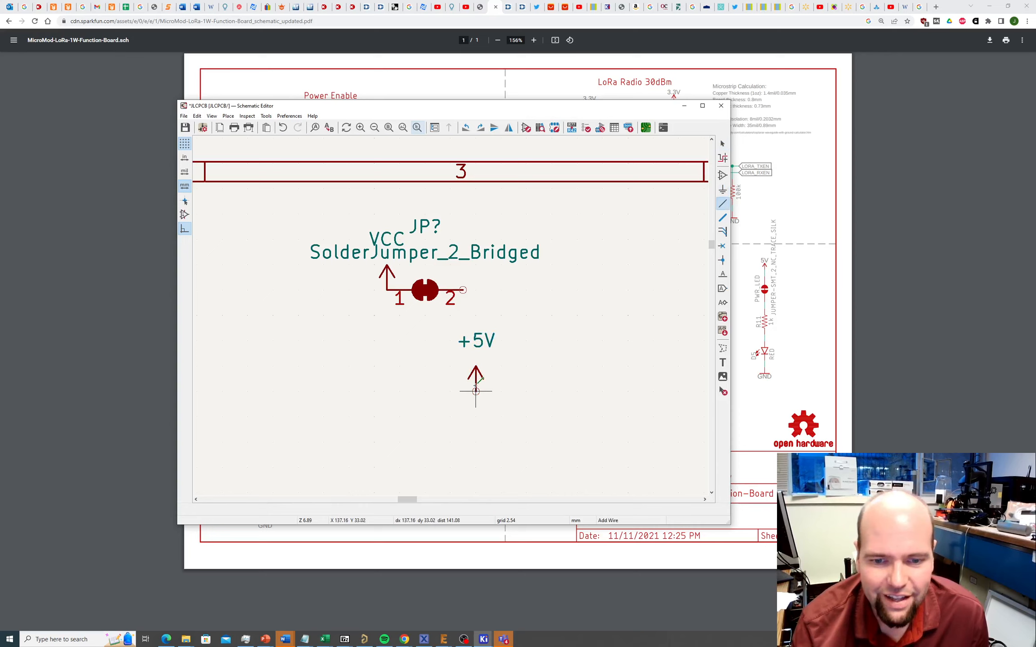
key(Escape)
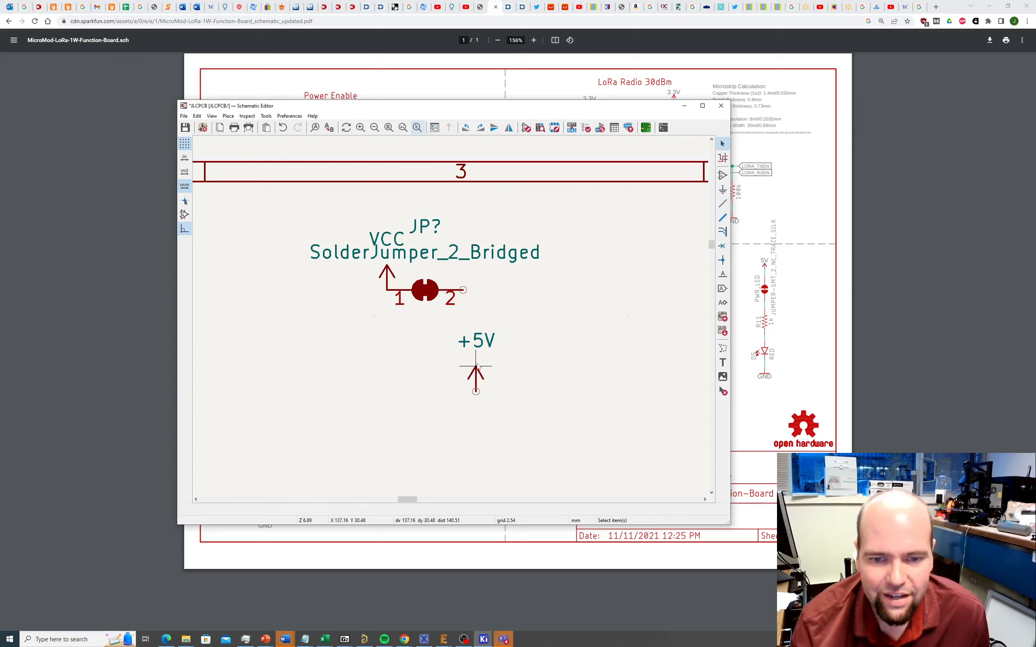
click(475, 372)
drag(479, 375, 503, 295)
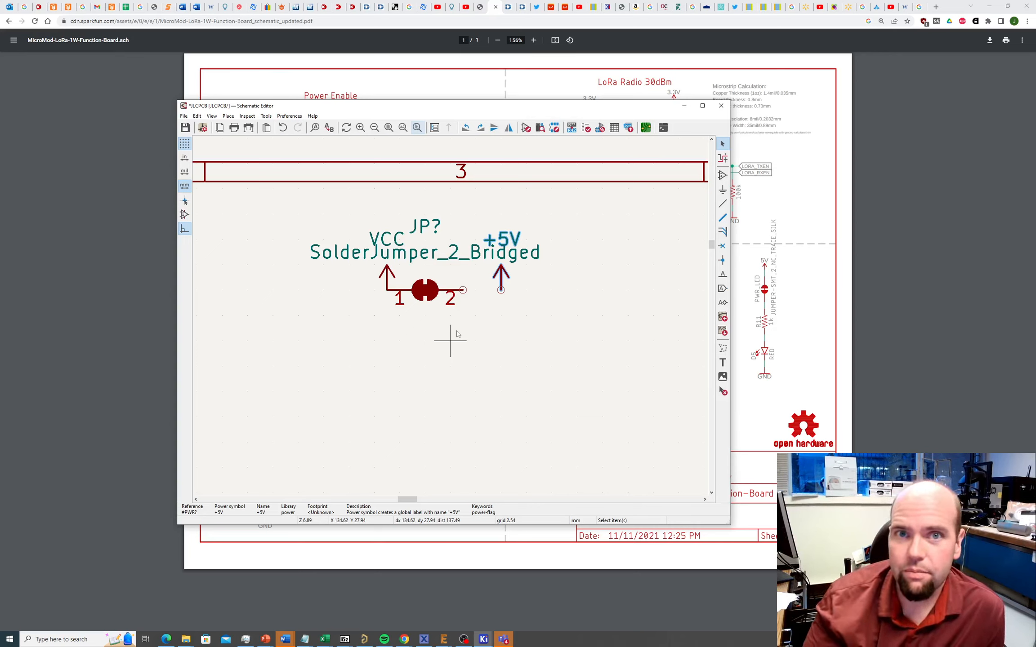
Move the VCC power symbol slightly left of the solder jumper's pin 1, with a short wire joining them.
click(389, 276)
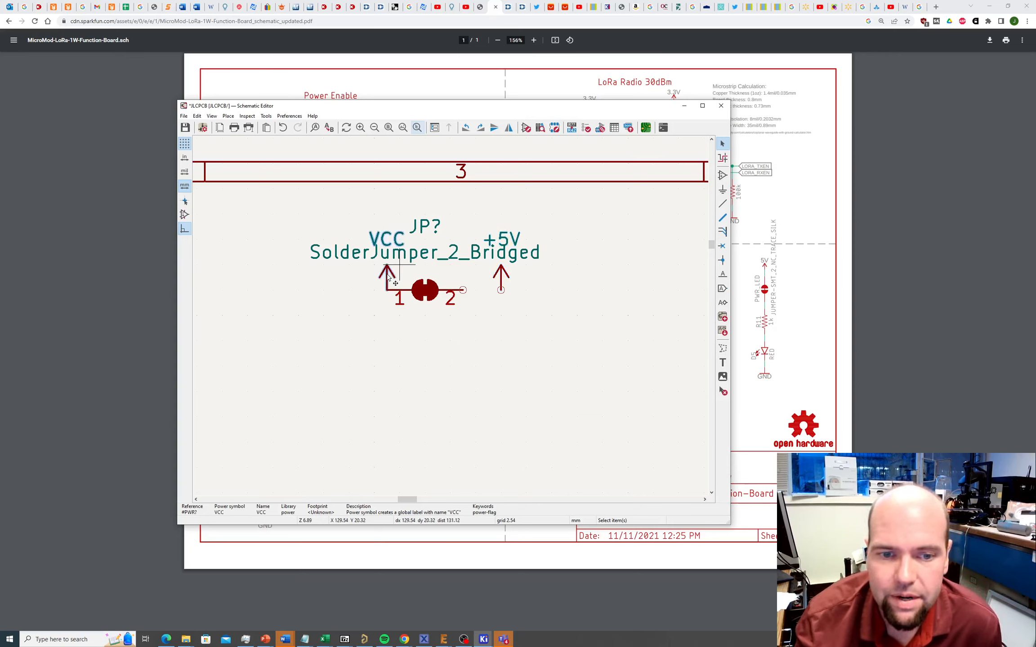
key(m)
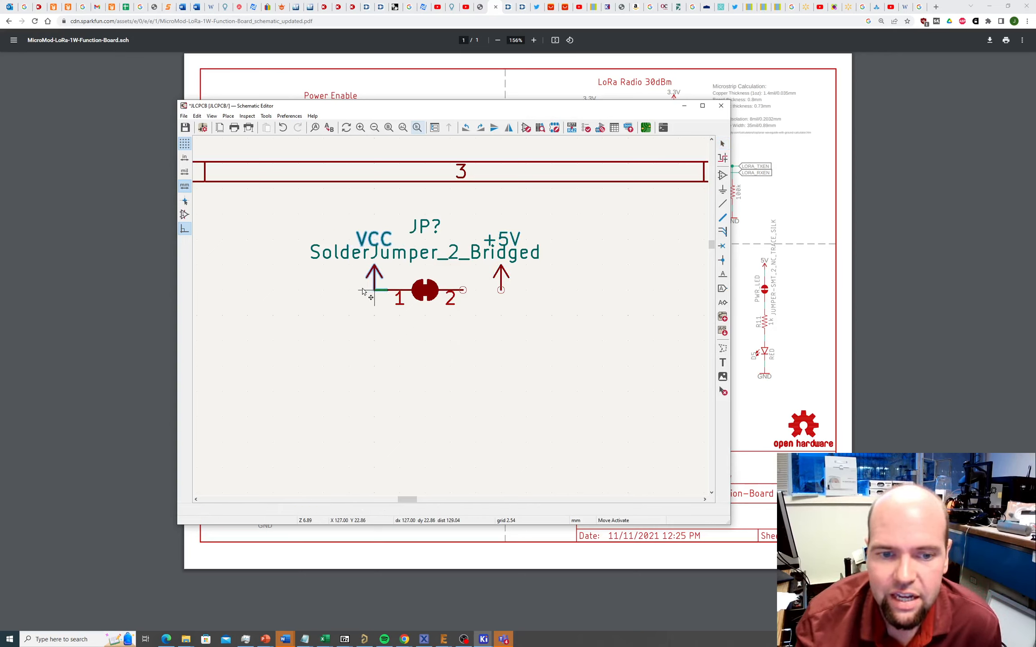
click(365, 291)
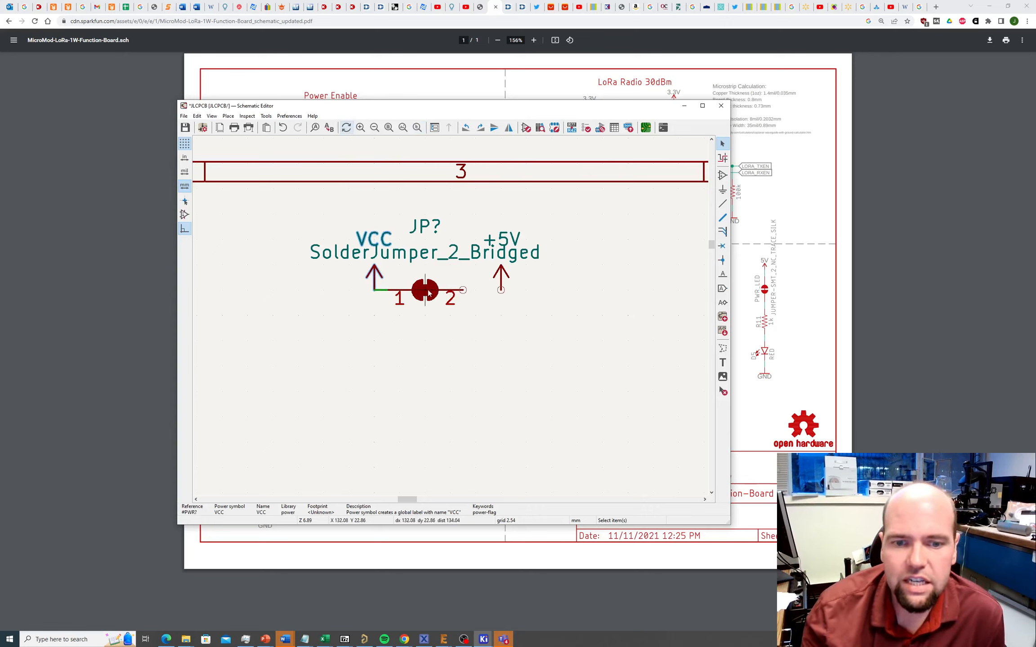
Maximize the schematic window and set the current grid to 1.27 mm (0.050 in).
click(247, 117)
click(247, 117)
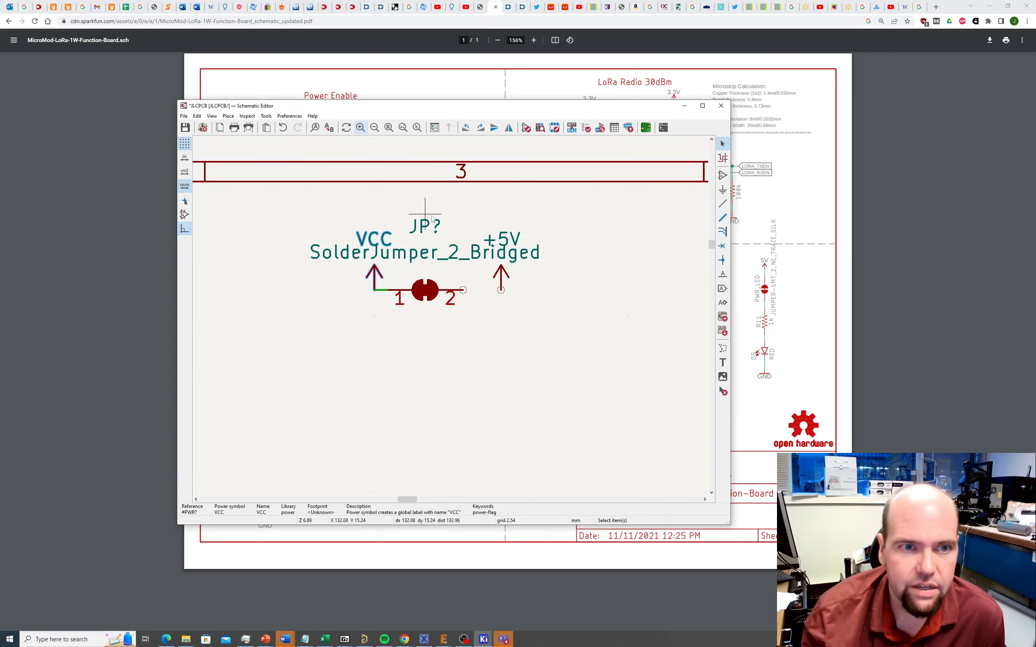
click(702, 106)
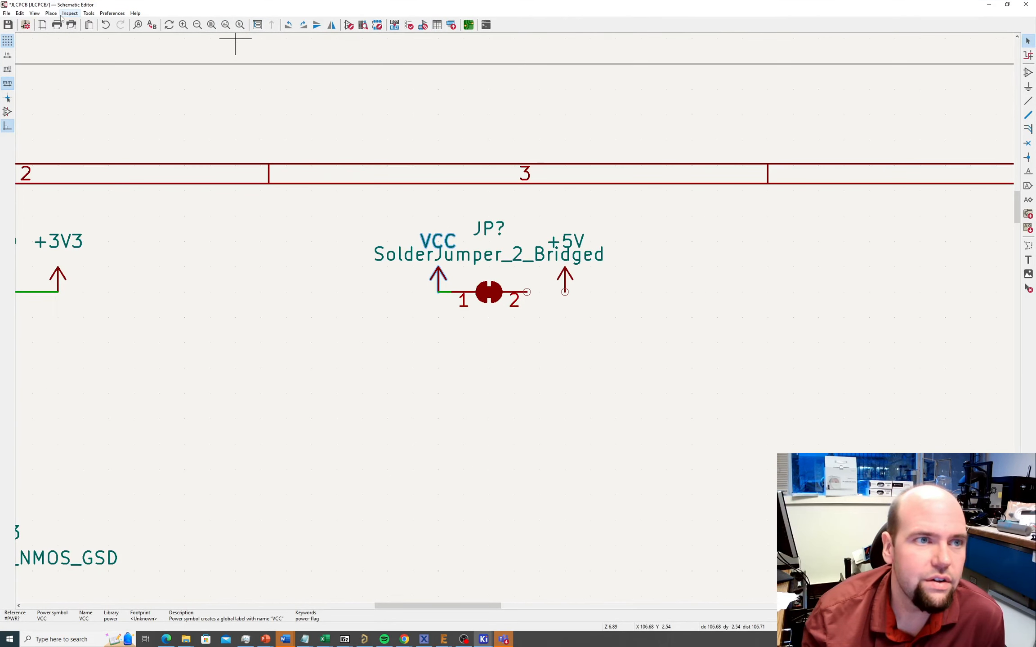
click(86, 13)
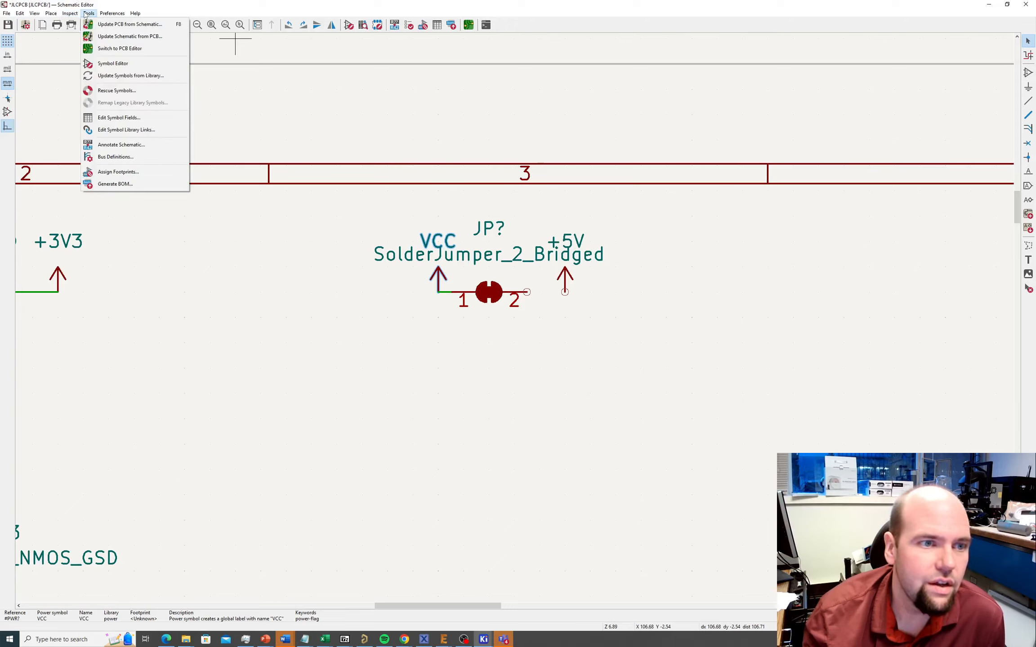
mouse_move(19, 14)
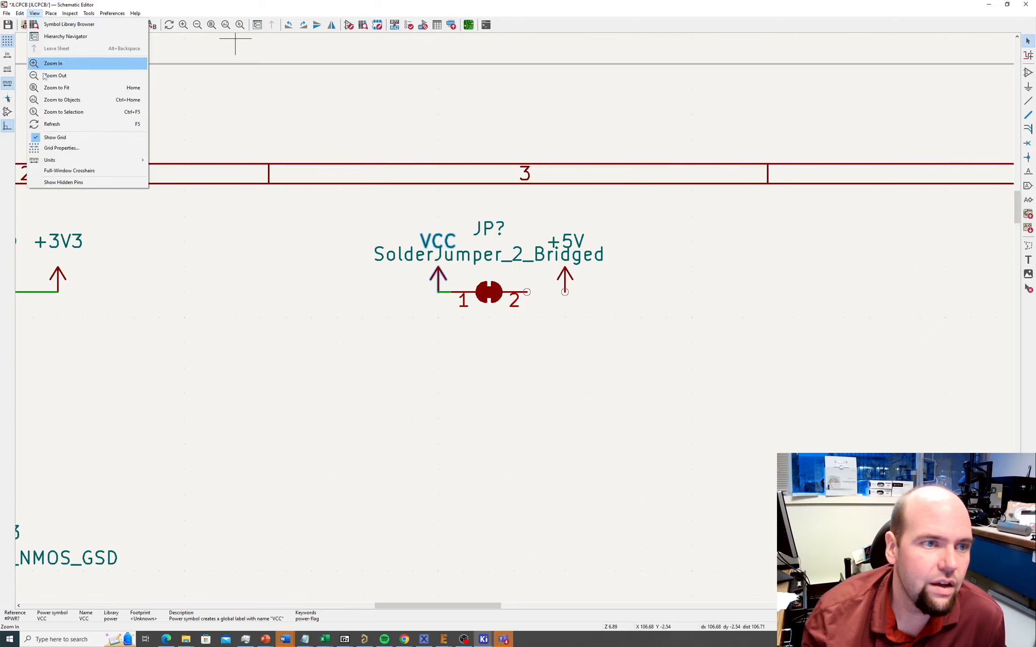
click(56, 148)
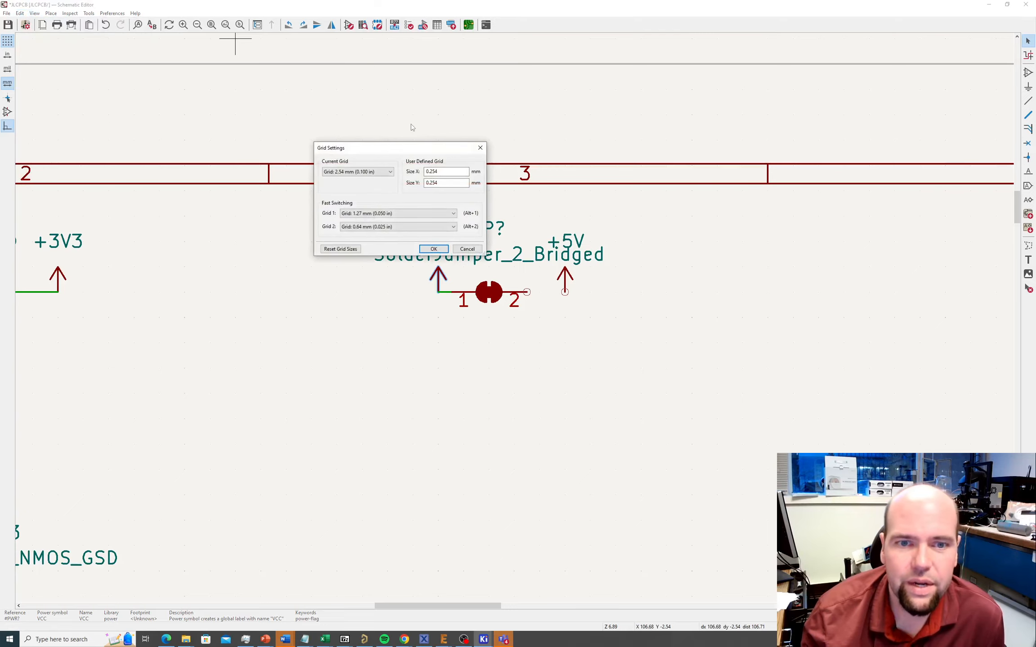
click(379, 173)
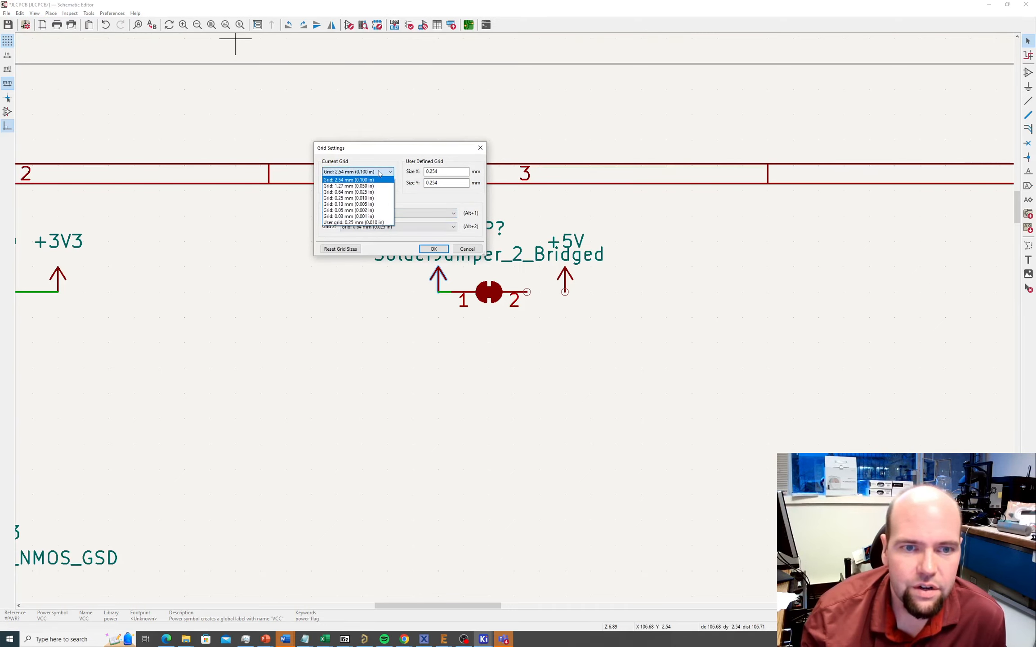
click(362, 188)
click(433, 250)
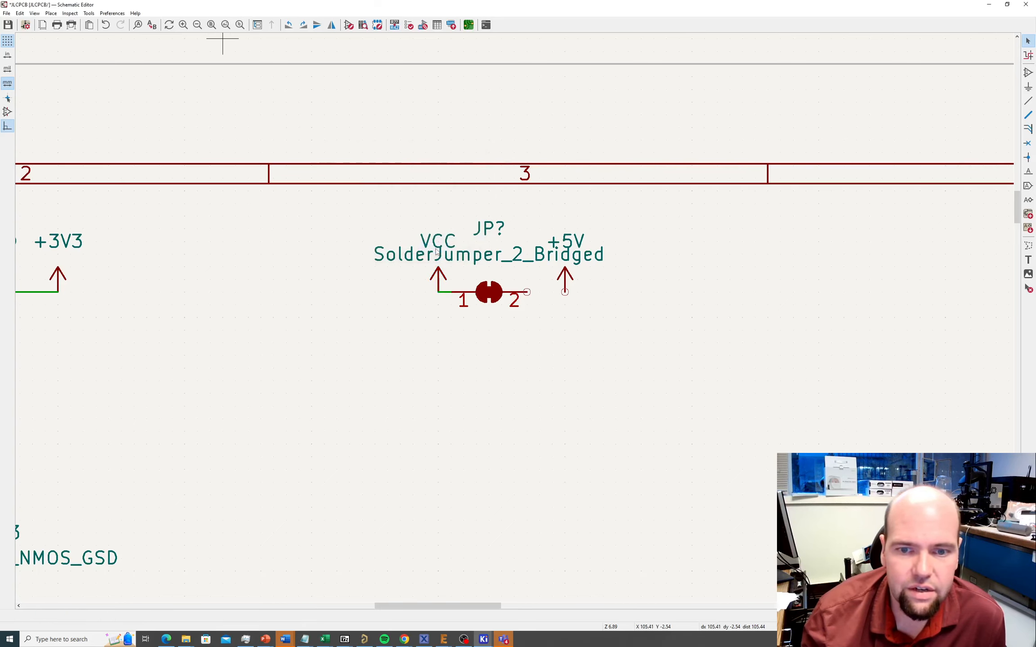
Move the solder jumper left so pin 1 meets the VCC symbol, and move the +5V symbol onto pin 2.
click(475, 301)
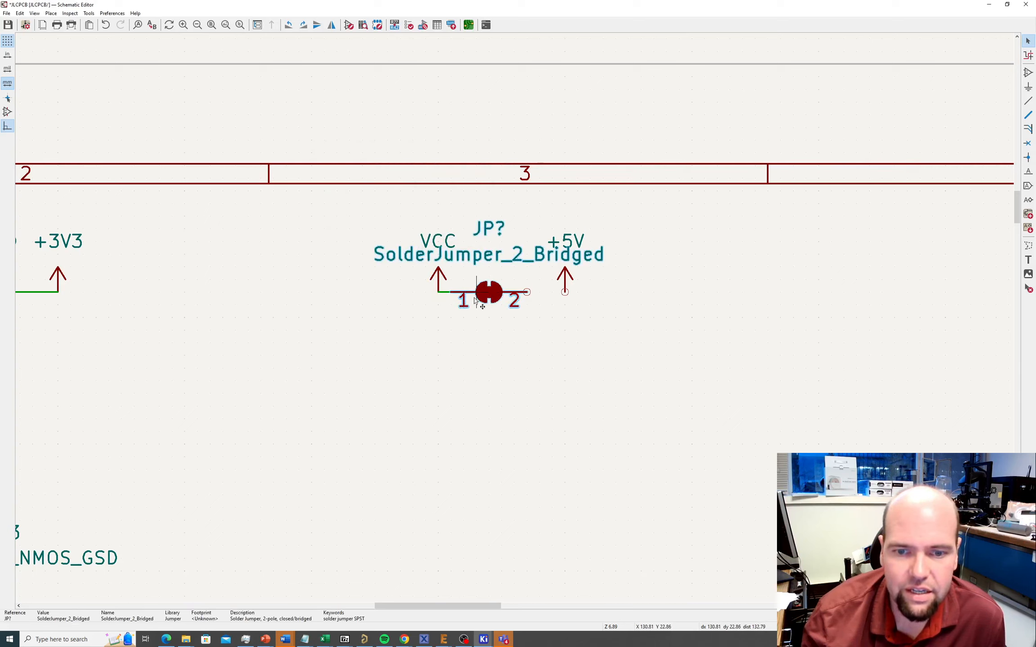
drag(489, 294, 477, 294)
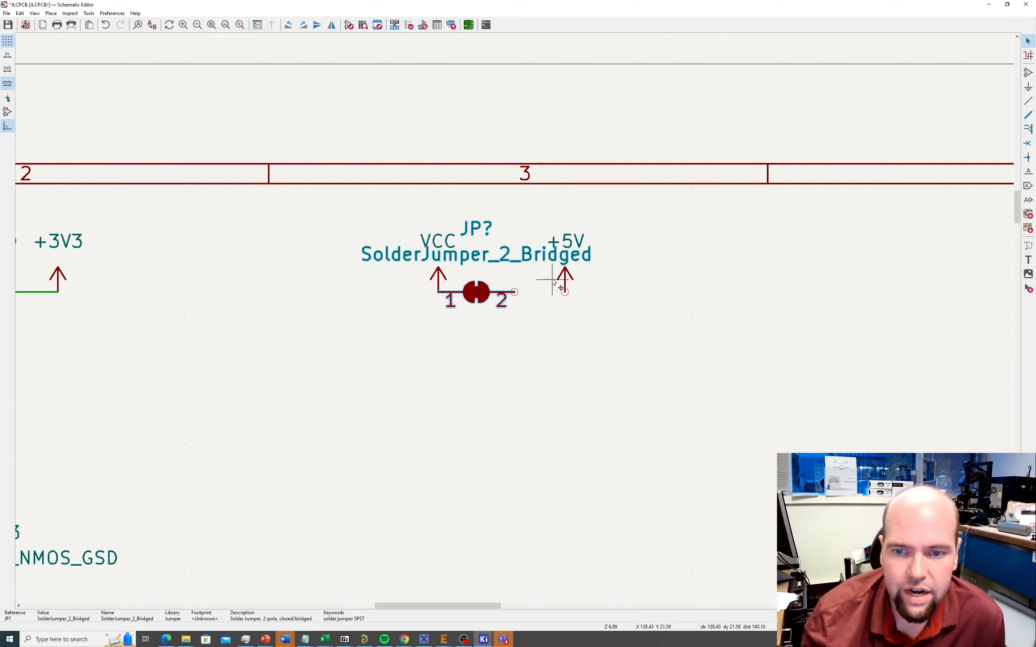
drag(562, 289, 502, 276)
Set the current grid back to 2.54 mm (0.100 in).
click(32, 14)
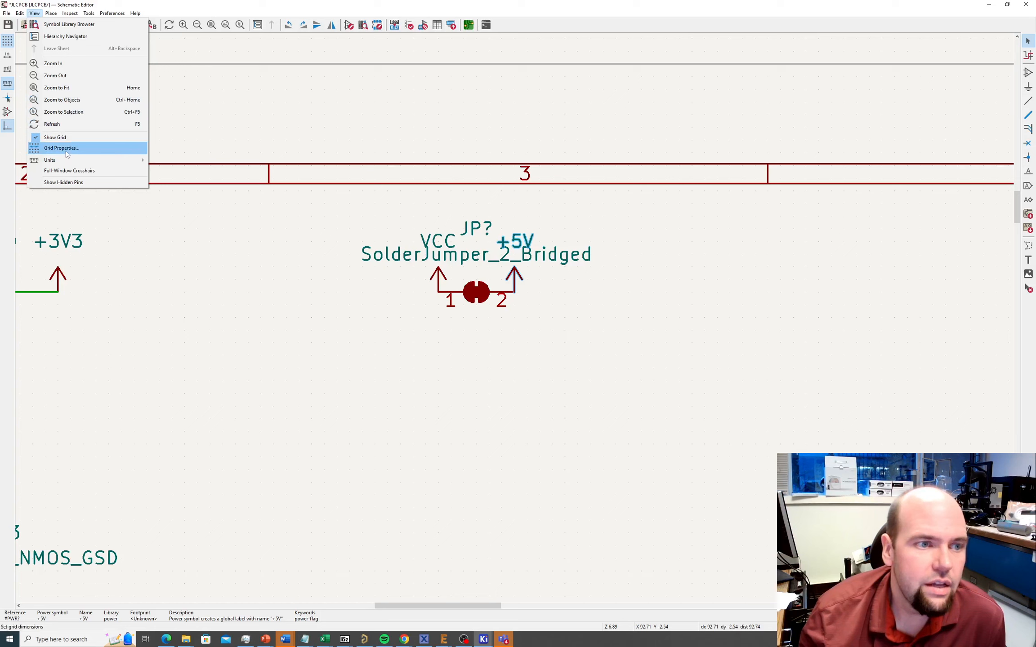
click(62, 147)
click(382, 173)
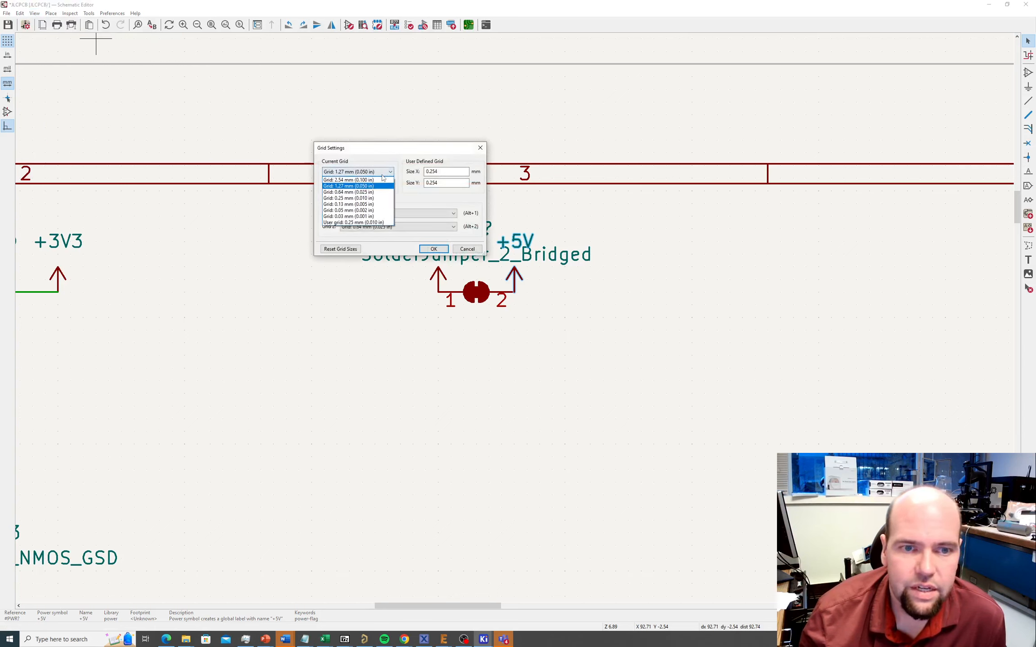
click(350, 178)
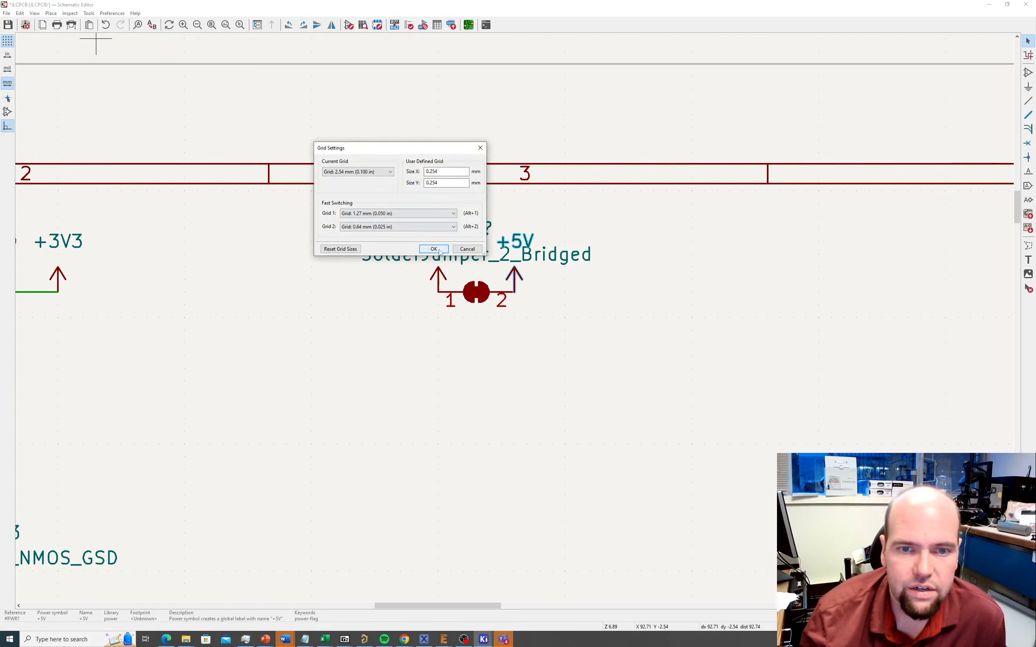
click(433, 249)
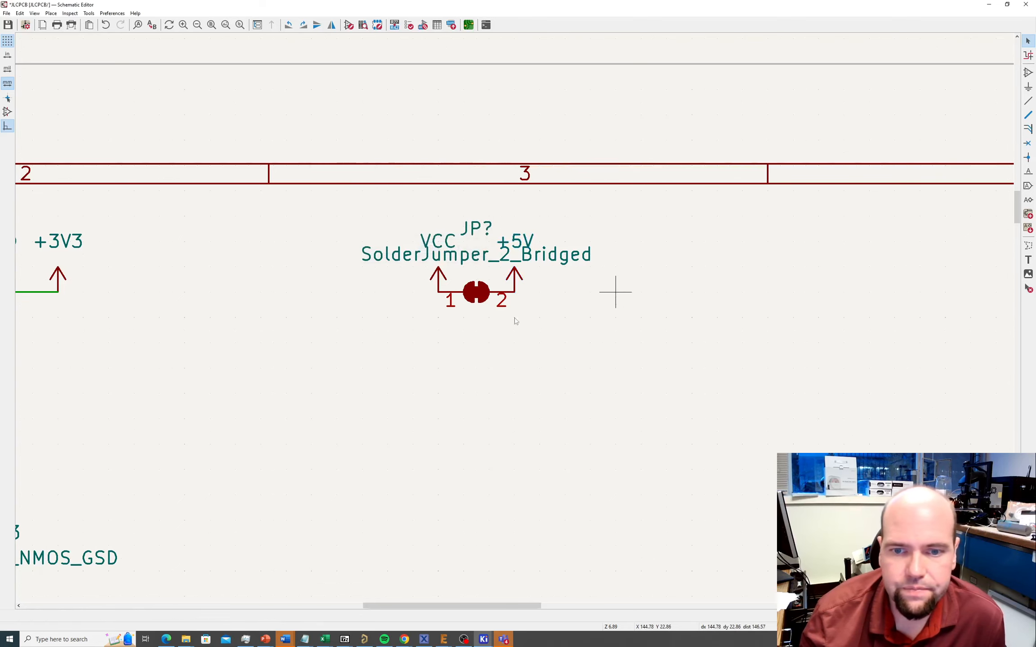
Search the symbol library for "capacitor", compare the Device capacitors and select C_Polarized_Small_US with no default footprint.
scroll(453, 320, down, 3)
click(454, 319)
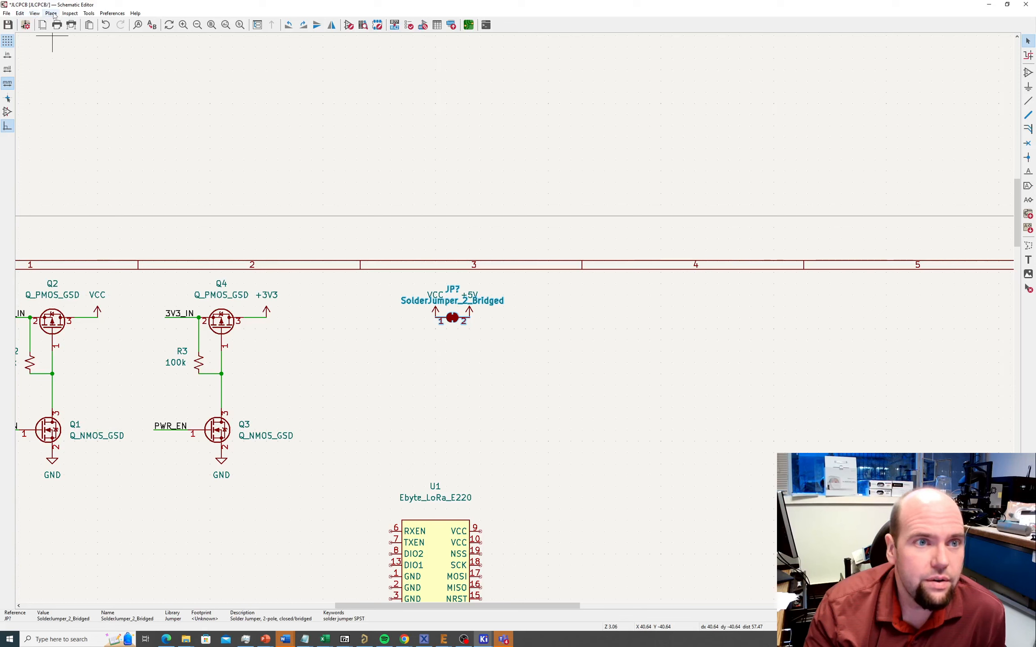
key(a)
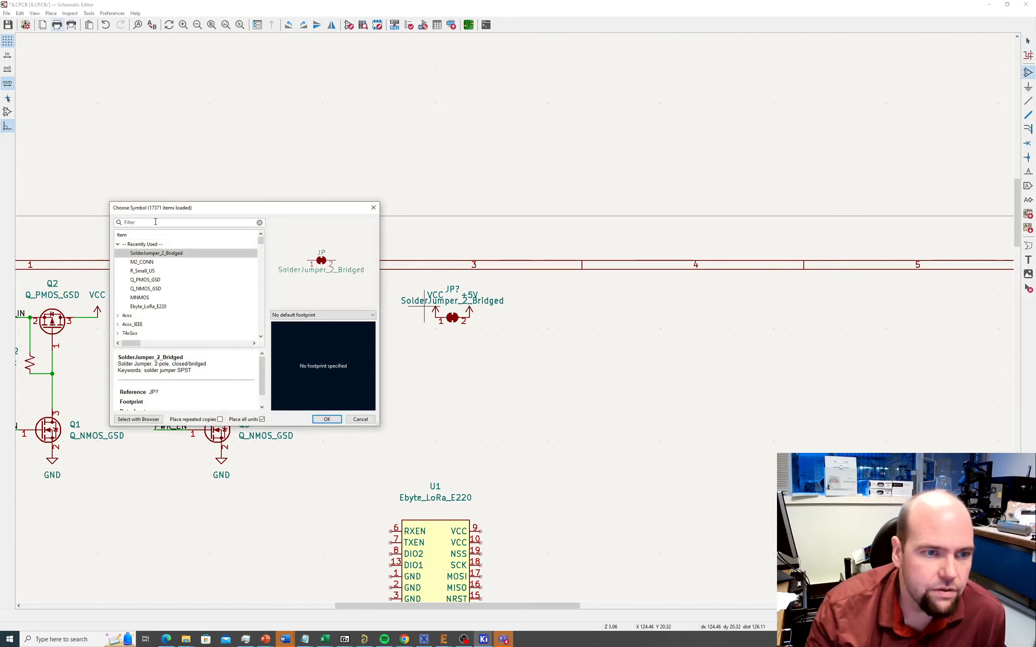
click(156, 223)
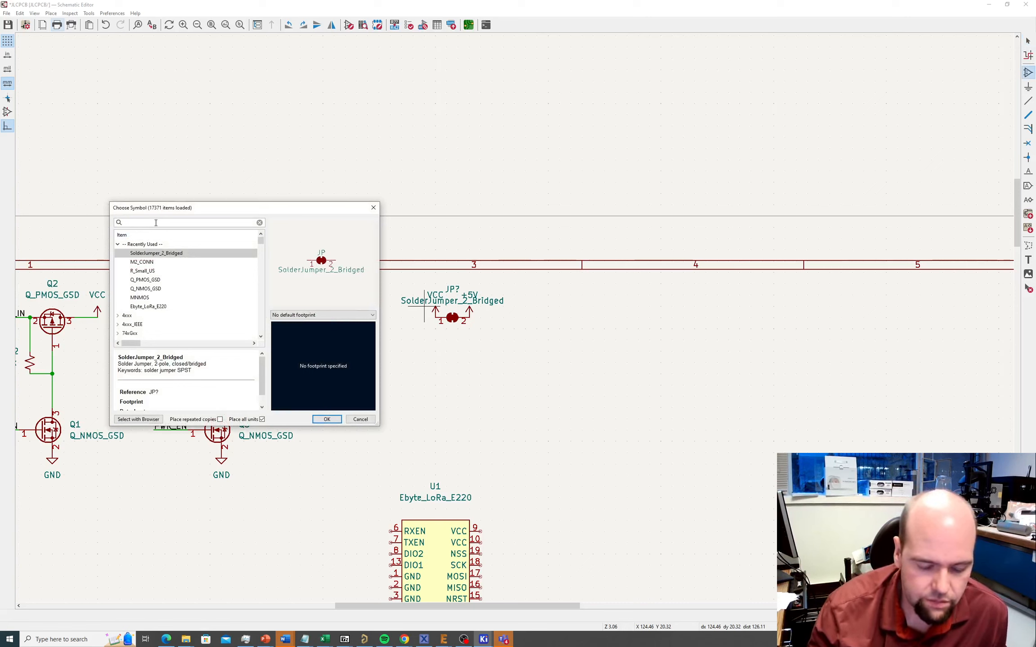
text(capacitor)
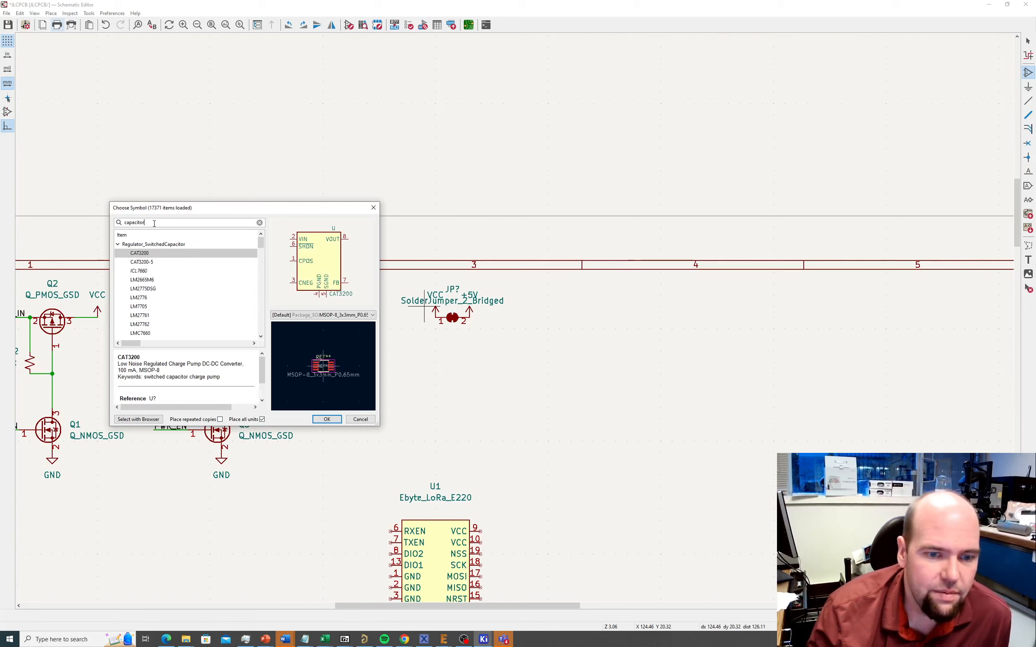
scroll(153, 311, down, 5)
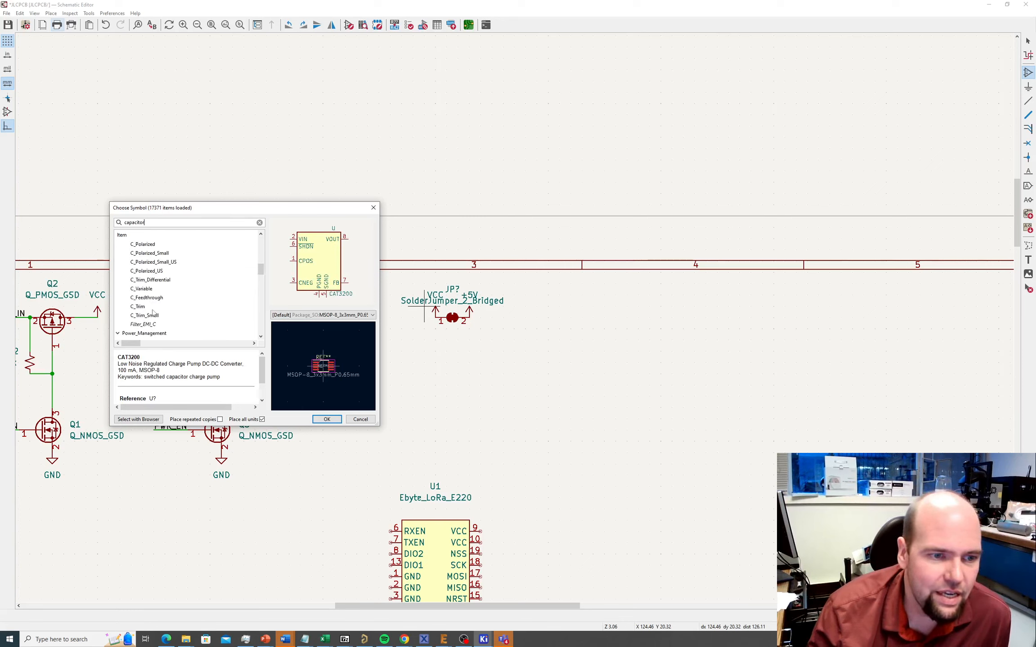
scroll(153, 312, up, 2)
click(146, 280)
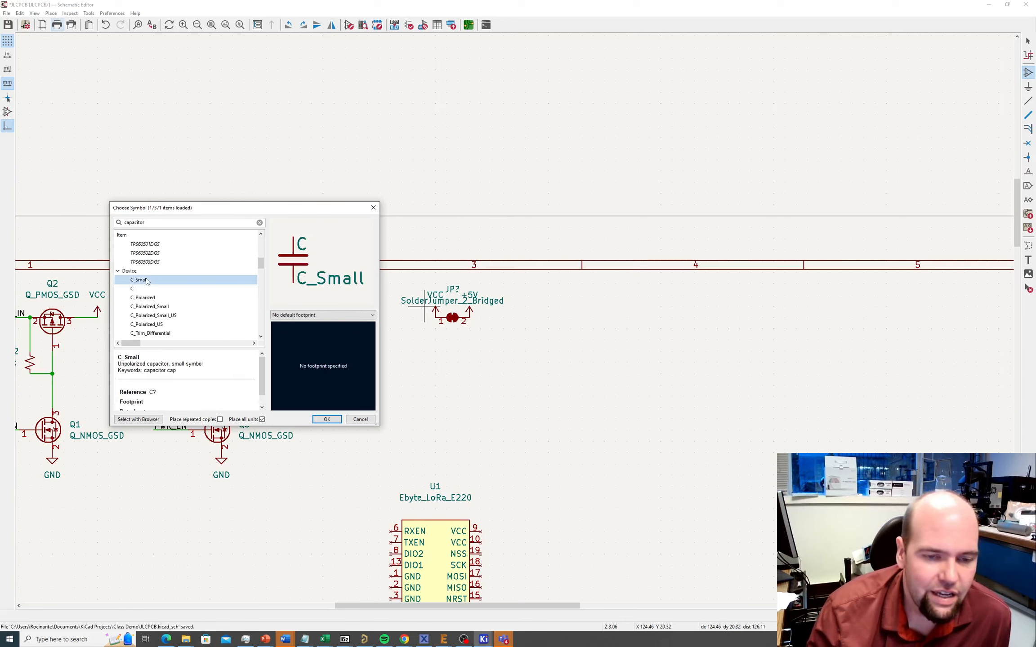
click(144, 298)
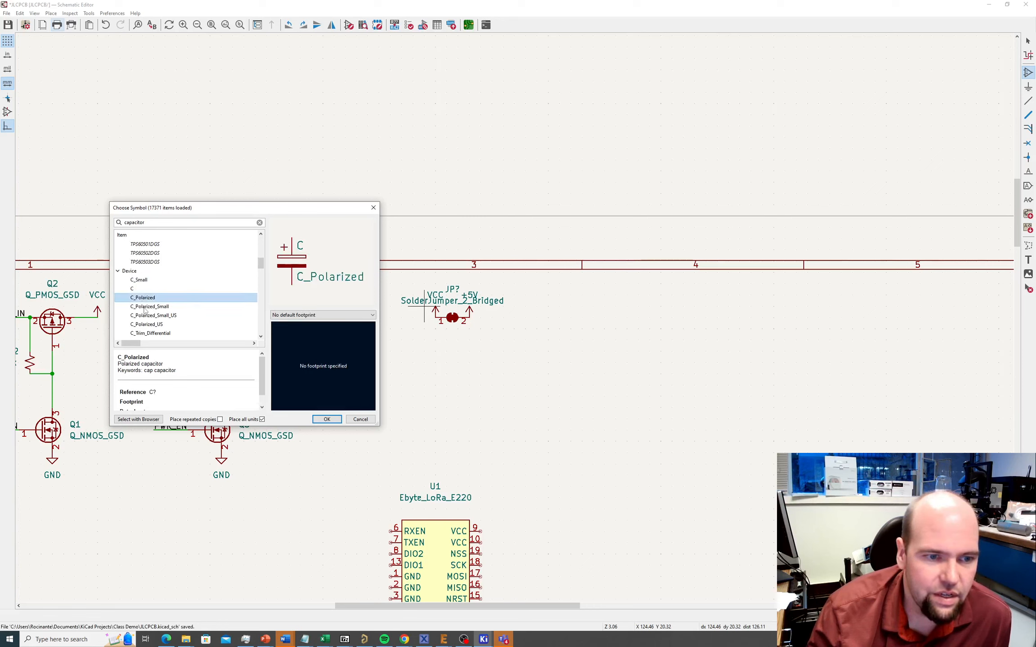
click(144, 308)
click(145, 316)
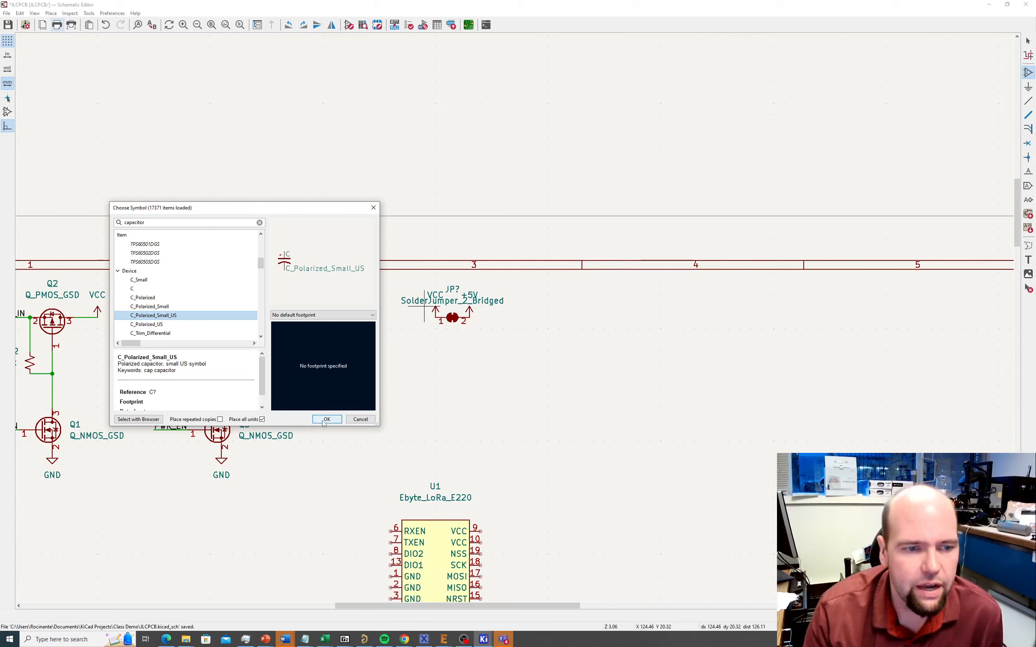
Place the C_Polarized_Small_US capacitor just below the +5V symbol and duplicate it to the right.
click(327, 420)
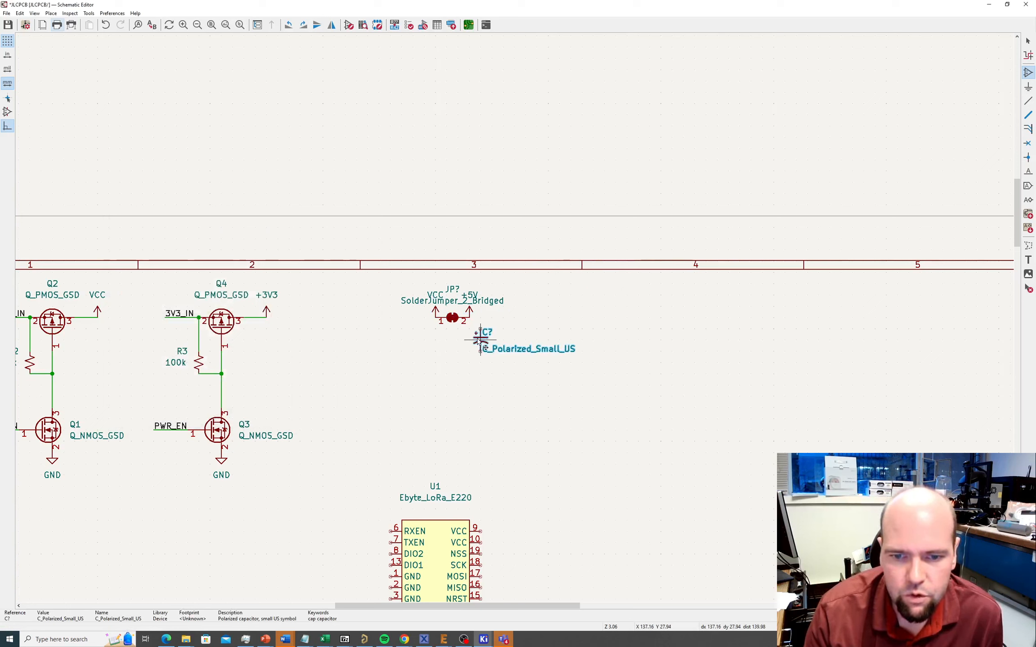
click(480, 340)
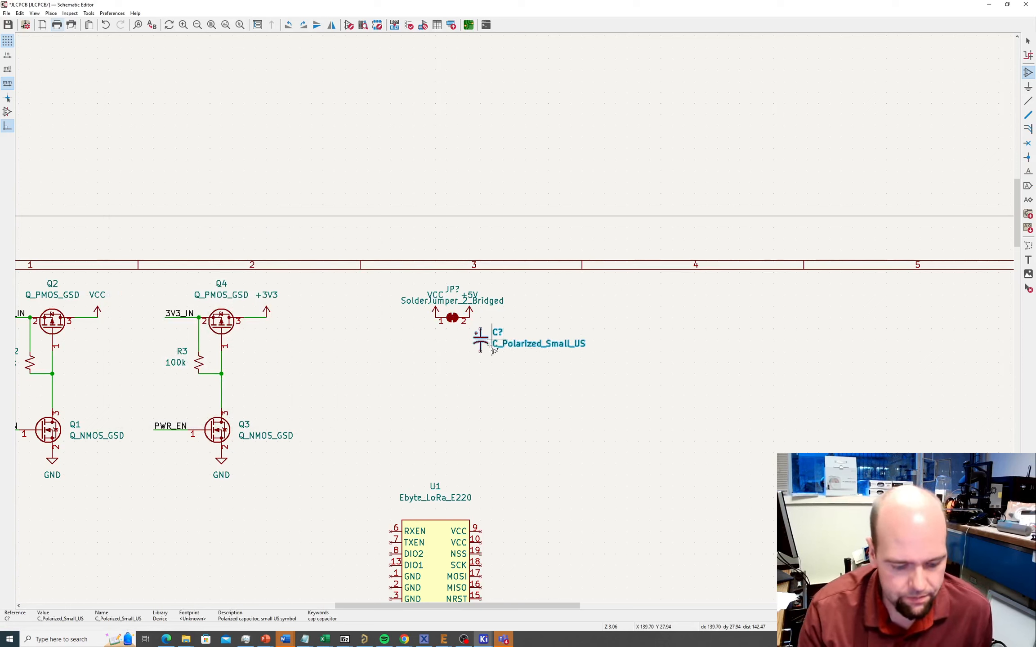
key(ctrl+d)
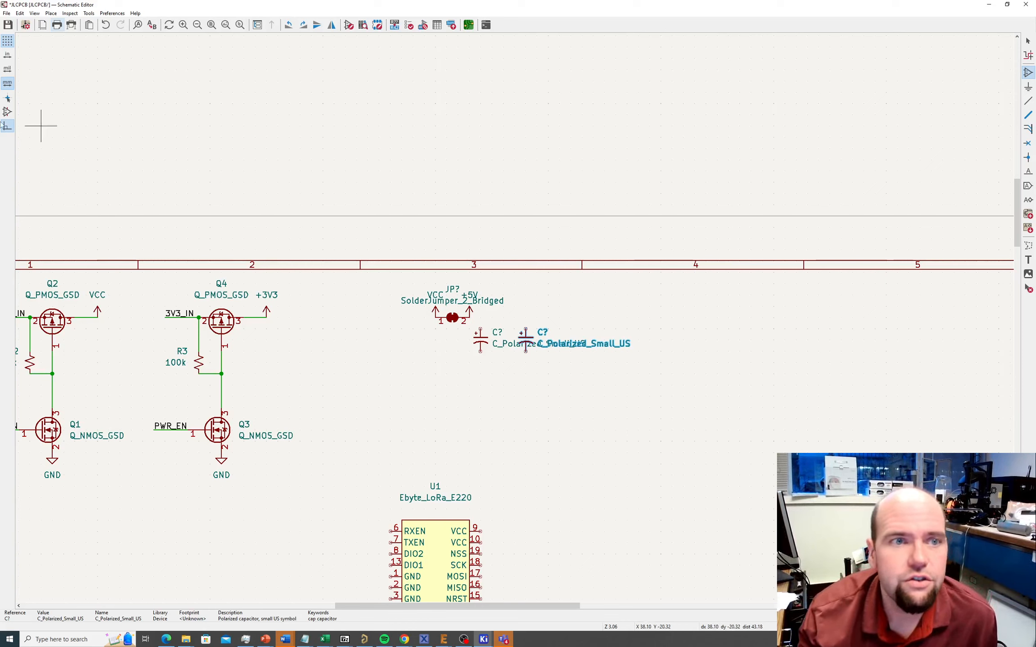
Search the symbol library for "capacitor", compare the Device capacitors and select the unpolarized C_Small with no default footprint.
click(51, 13)
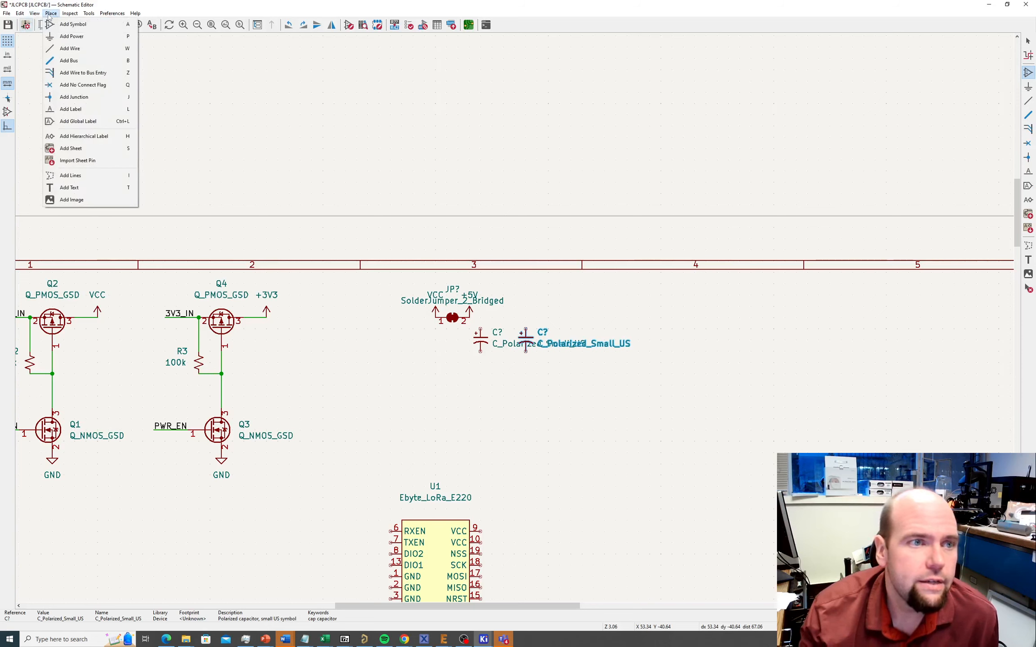
click(72, 24)
click(108, 43)
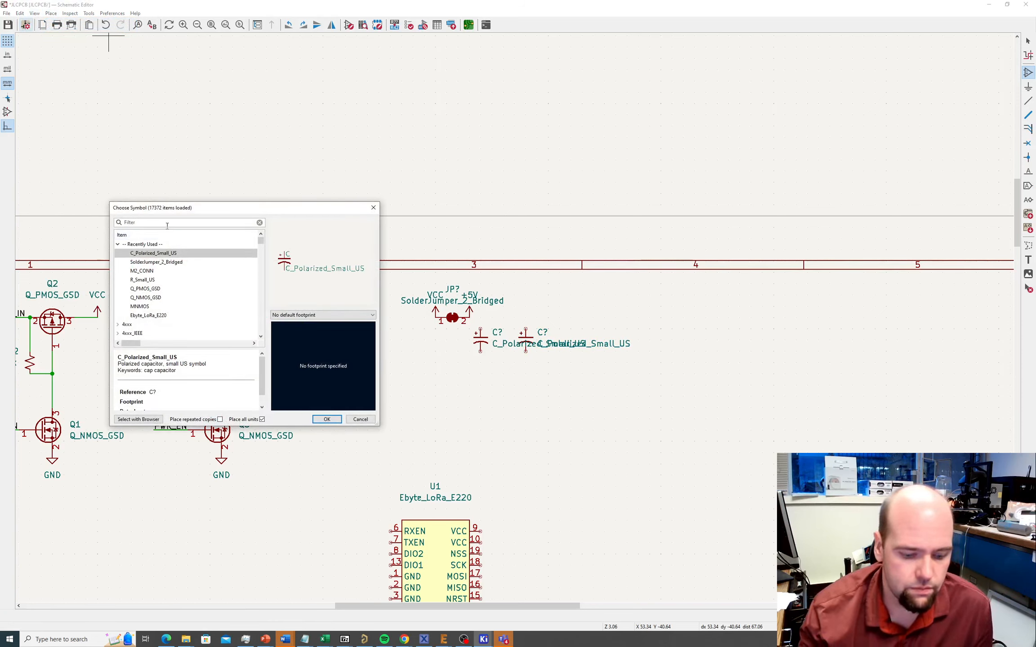
text(capacitor)
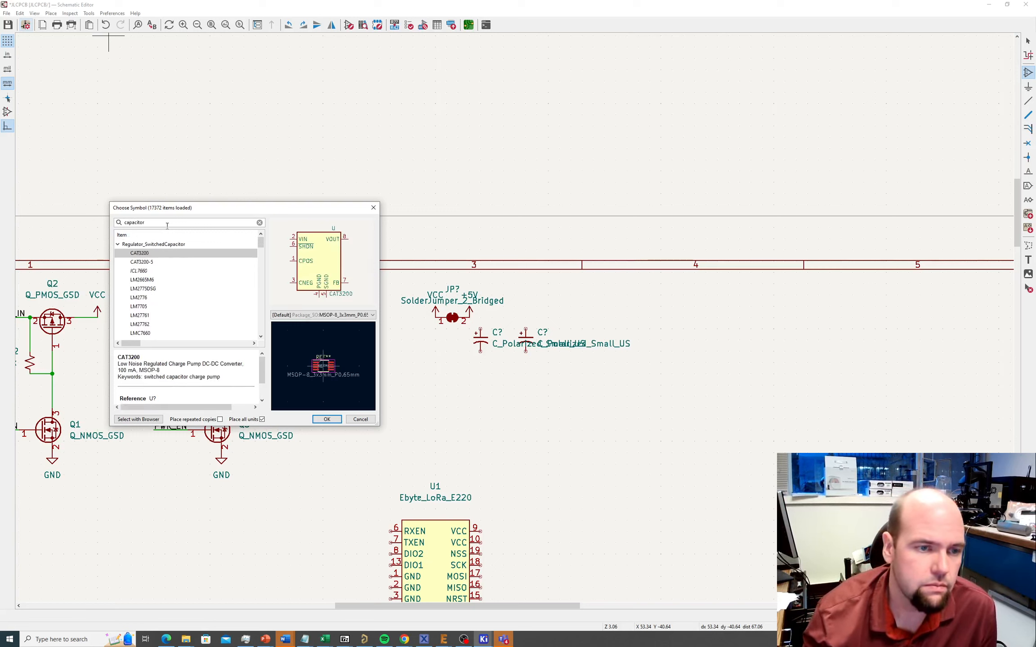
scroll(154, 282, down, 5)
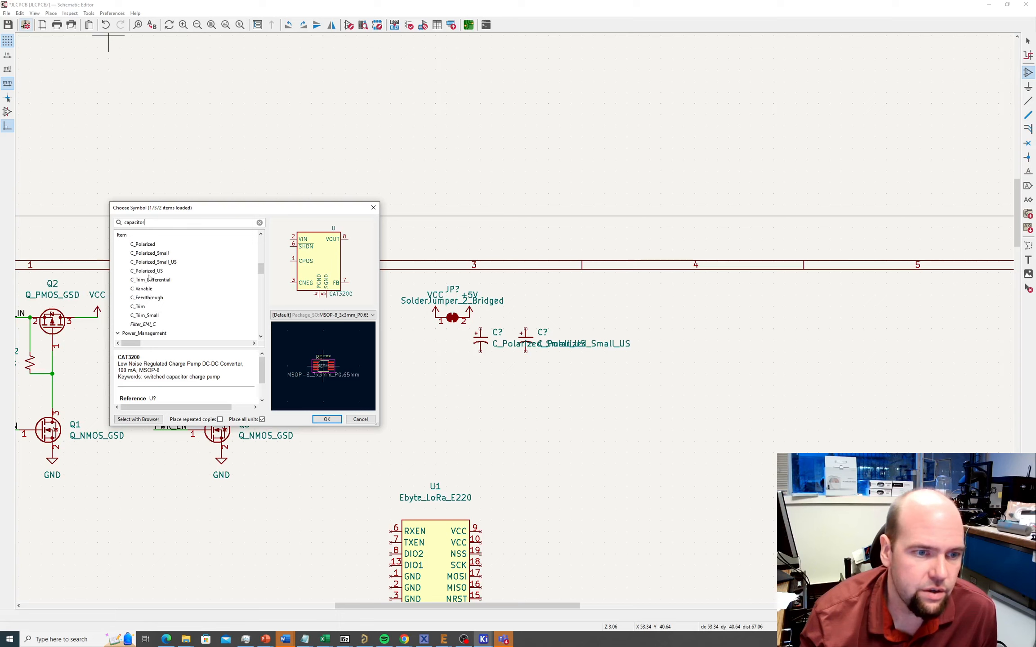
click(149, 273)
scroll(151, 266, down, 1)
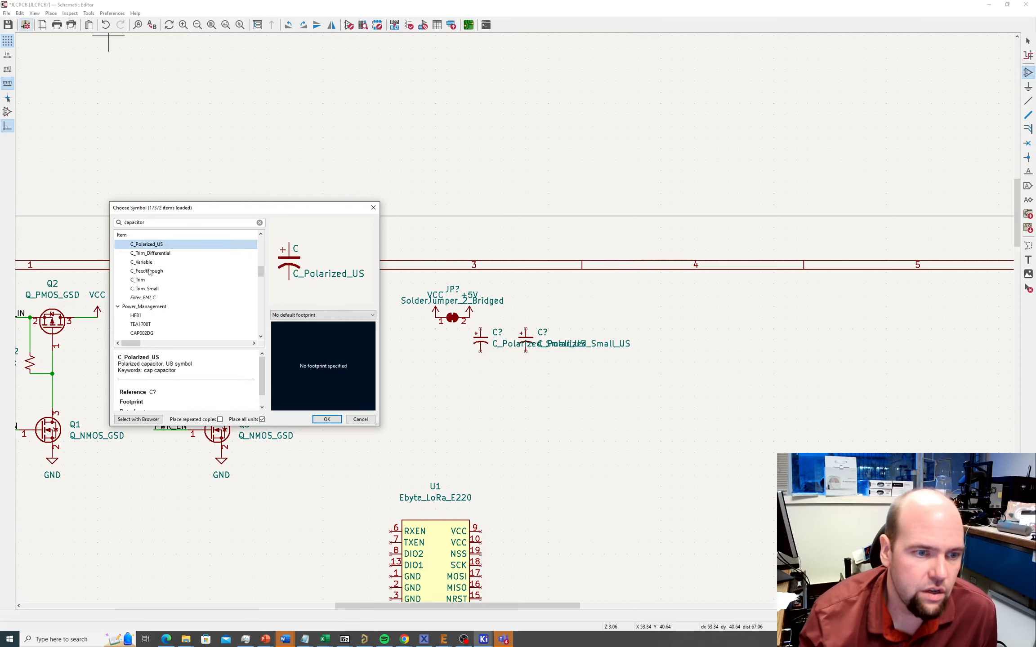
scroll(150, 273, up, 2)
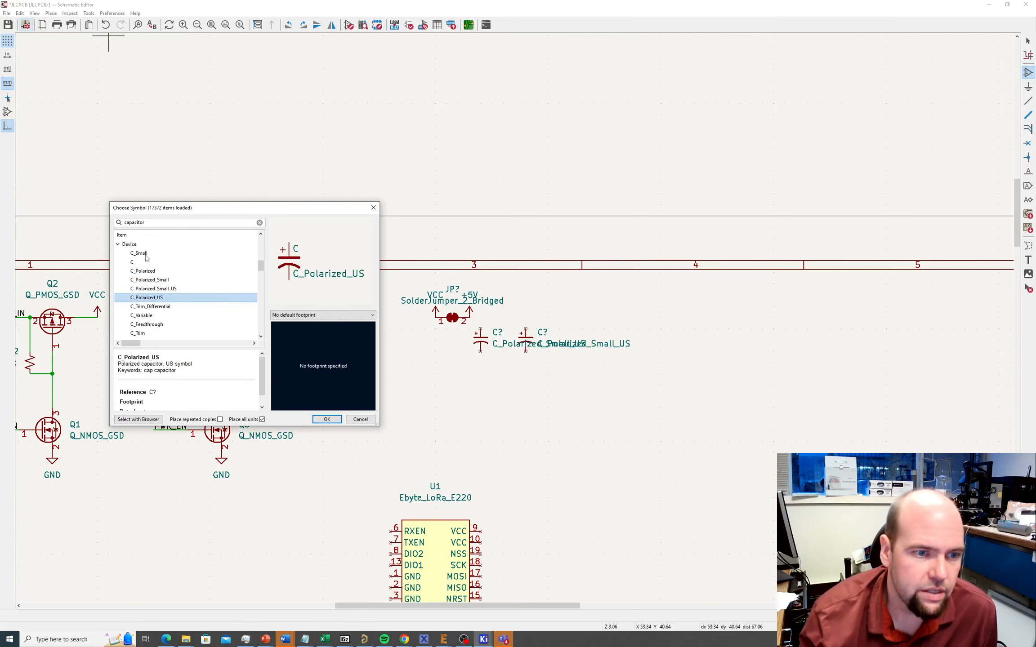
click(146, 255)
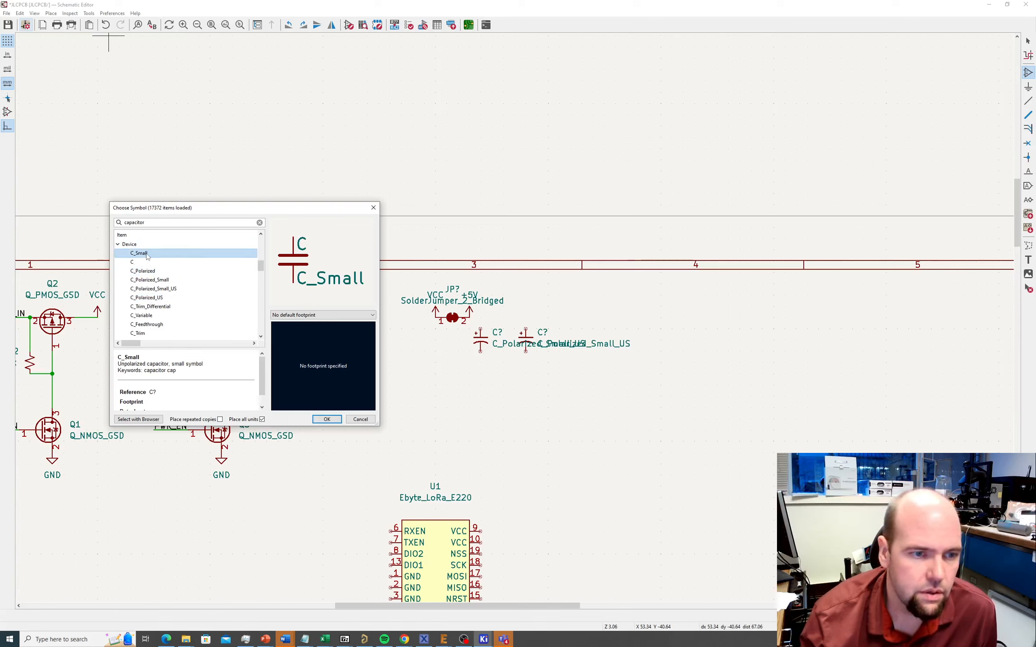
click(317, 417)
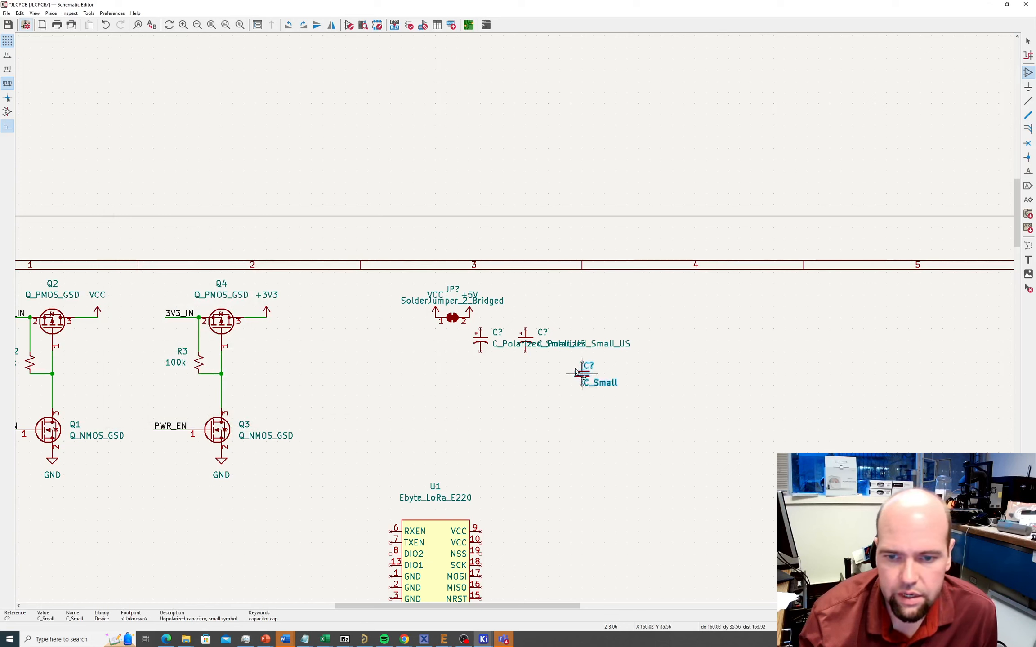
Place the C_Small capacitor in line to the right of the two polarized capacitors and duplicate it once further right.
click(572, 342)
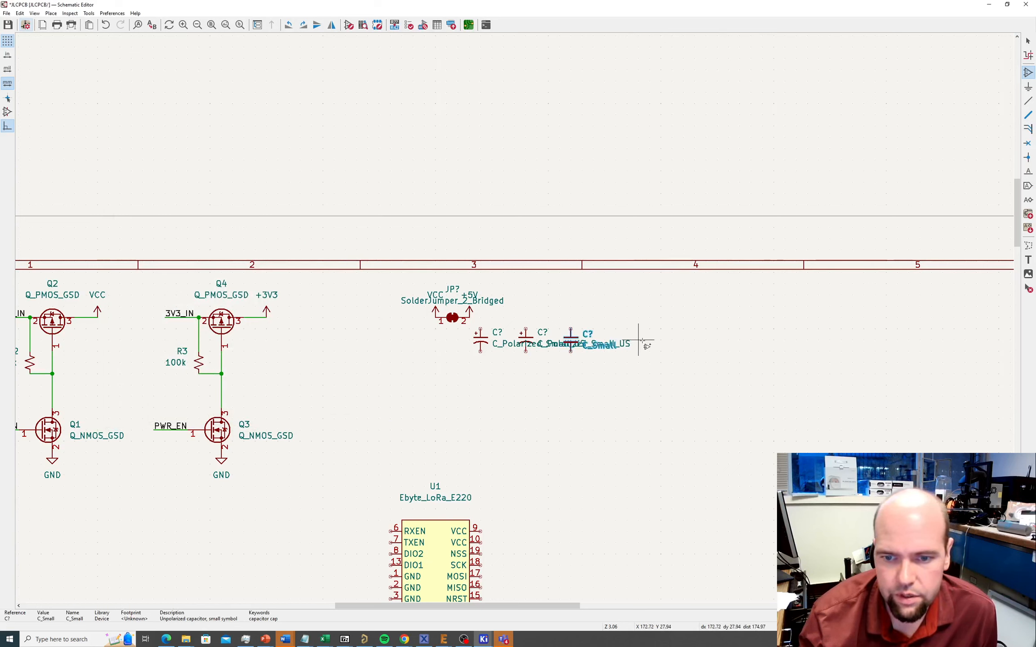
key(Escape)
click(577, 339)
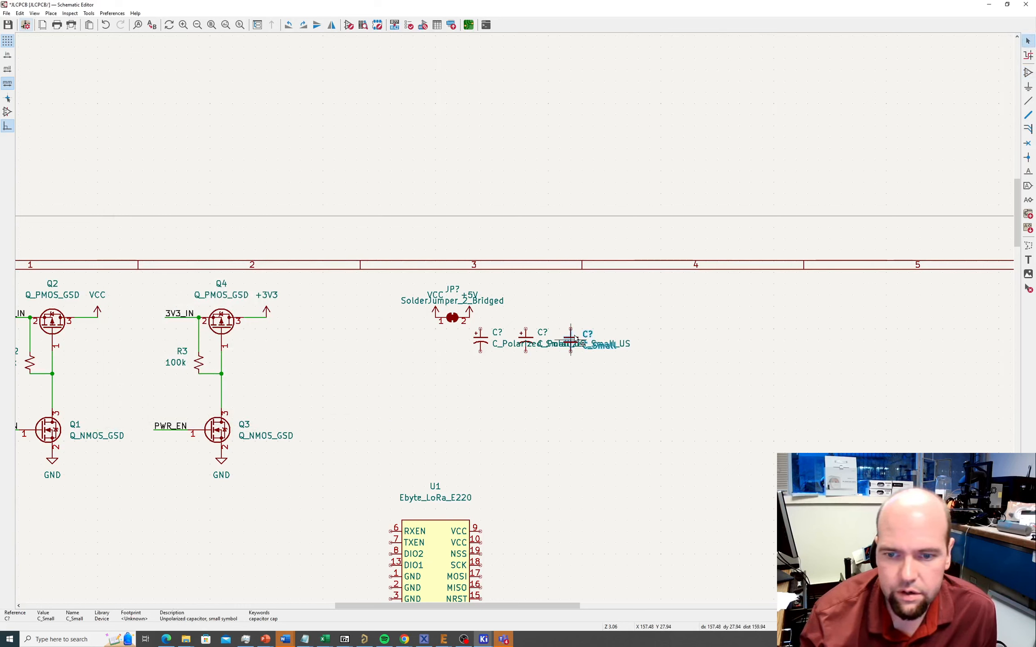
key(ctrl+d)
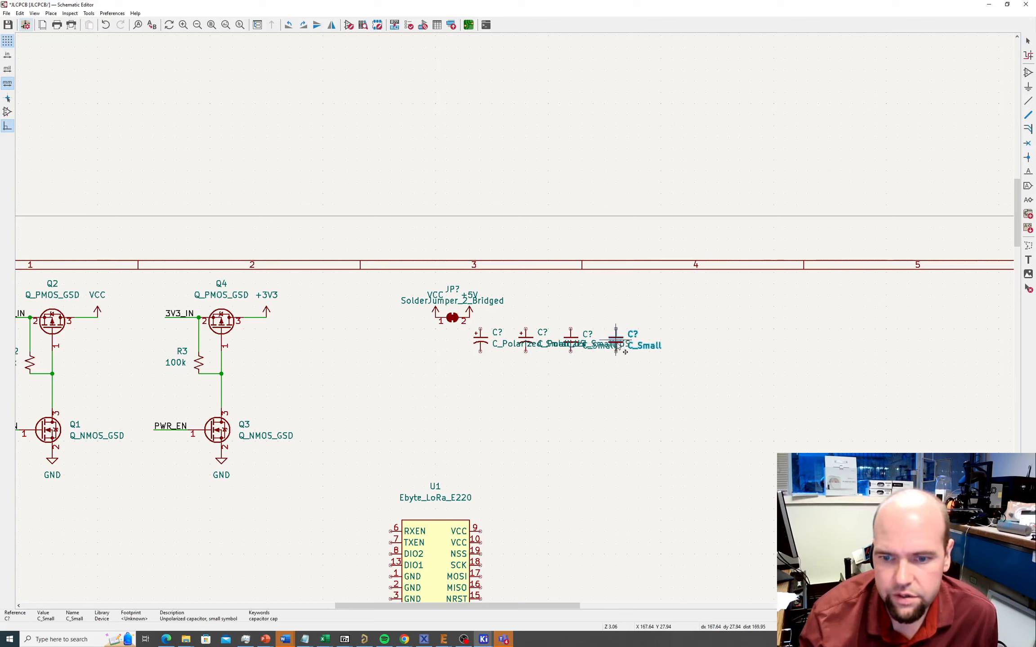
click(616, 344)
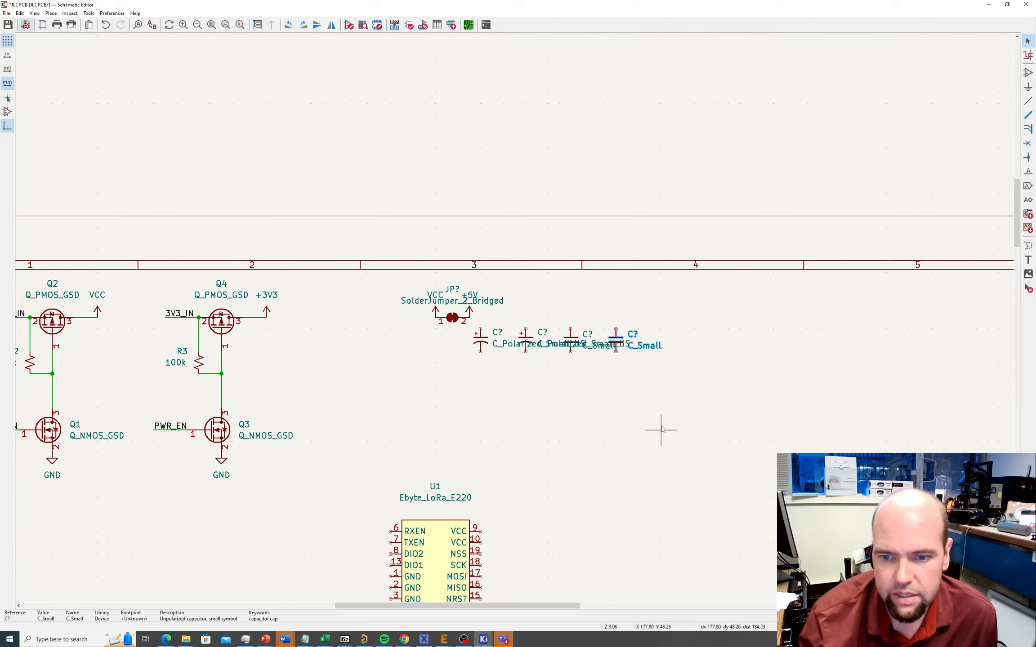
key(Escape)
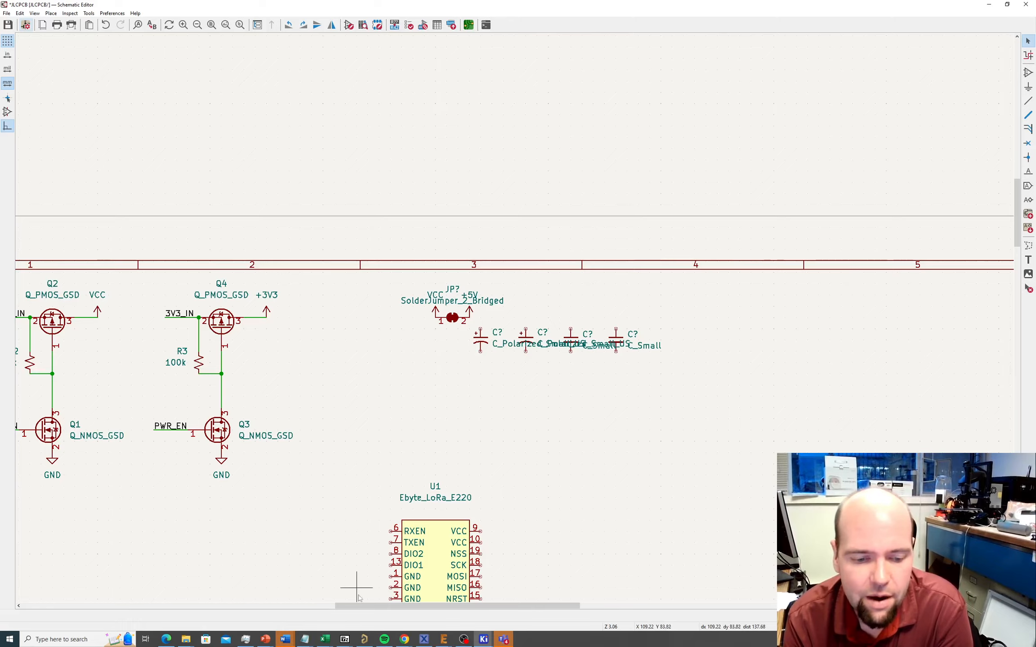
Switch to the SMDComponentLibrary.xlsx workbook in Excel and examine the CAP/TANT/2917/10%/16V row's capacitance and part number.
mouse_move(326, 641)
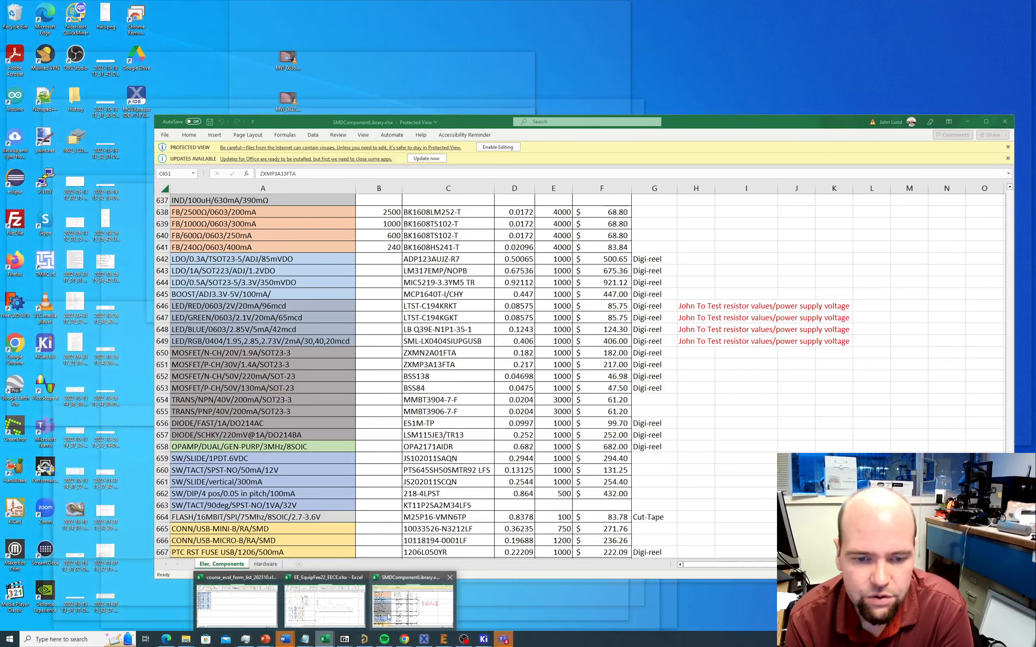
click(388, 617)
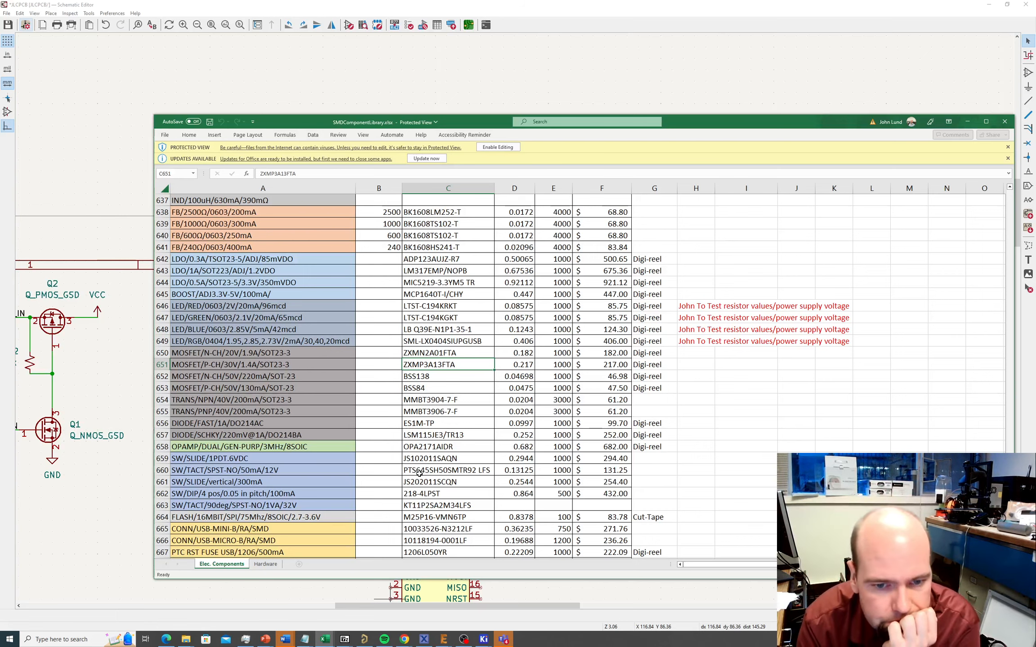
scroll(413, 336, up, 3)
scroll(413, 336, up, 3)
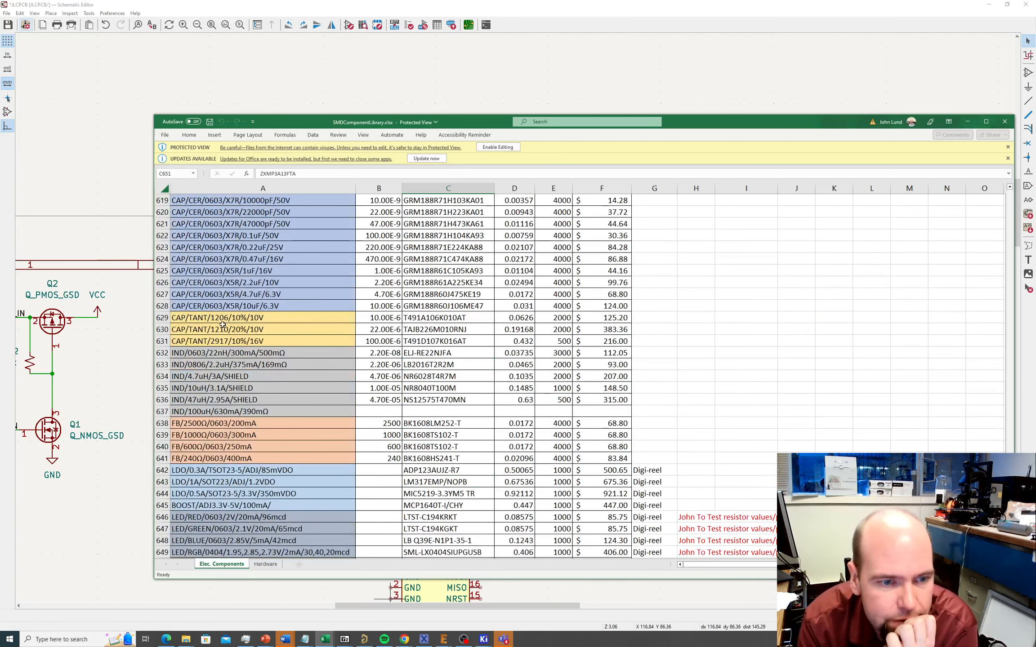
click(370, 342)
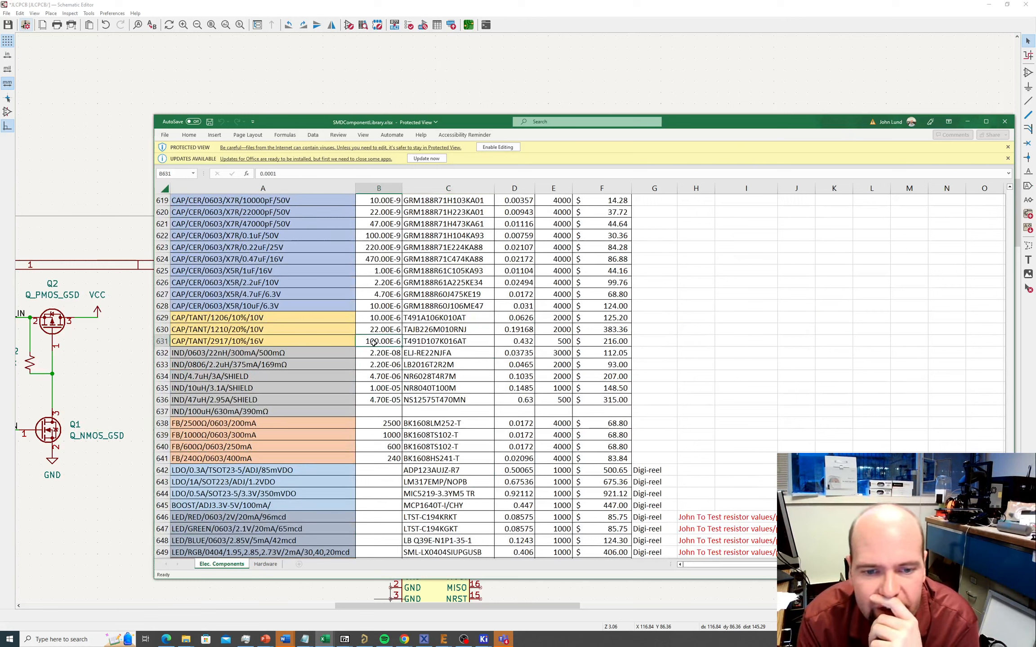
click(204, 341)
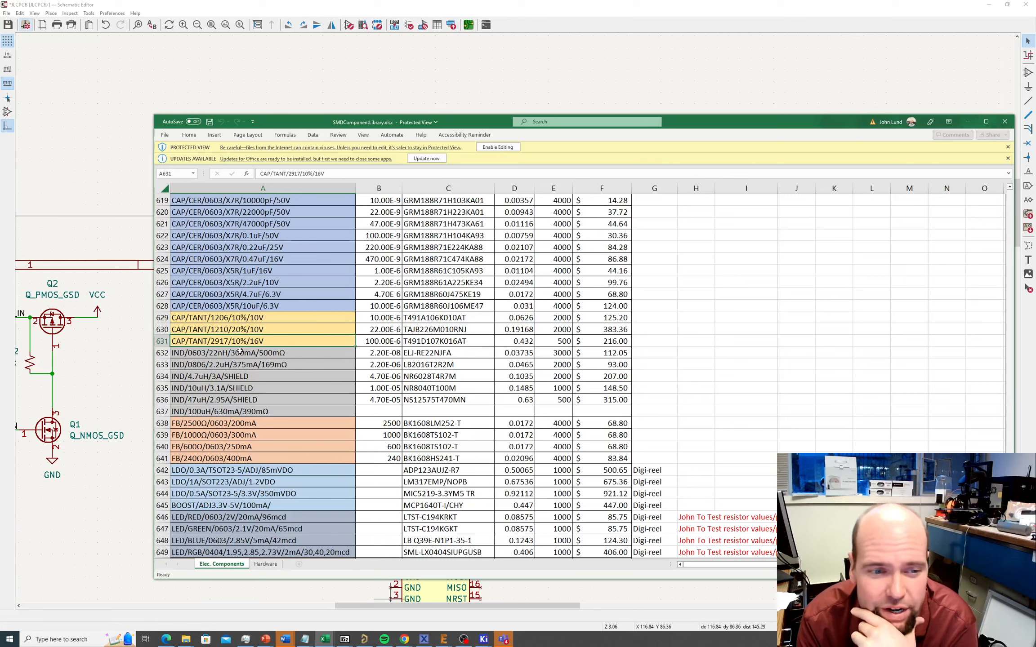
click(370, 342)
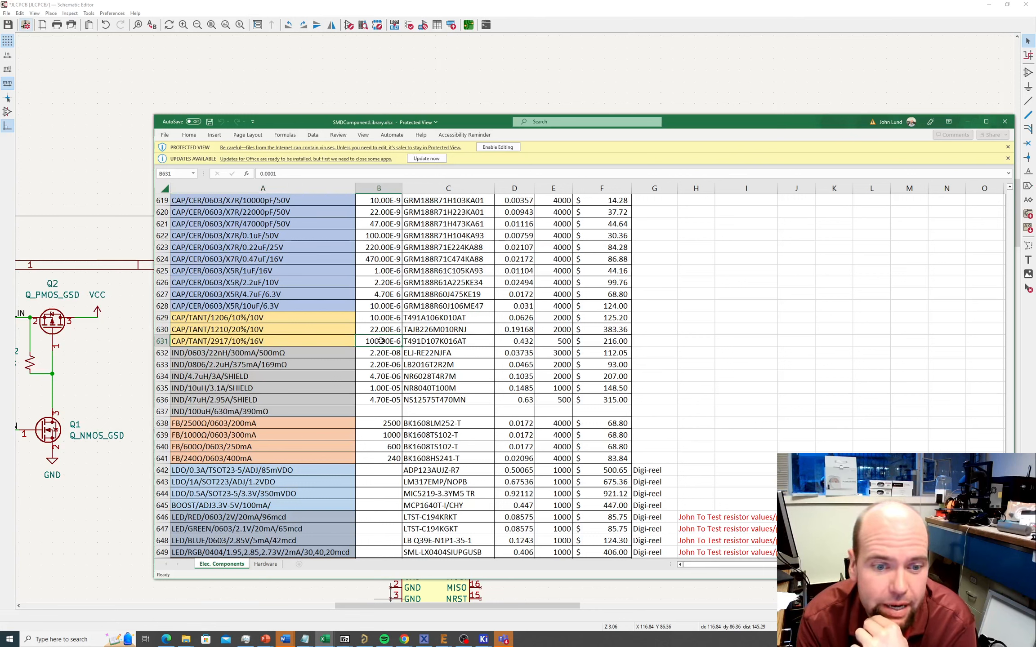
click(418, 342)
click(392, 341)
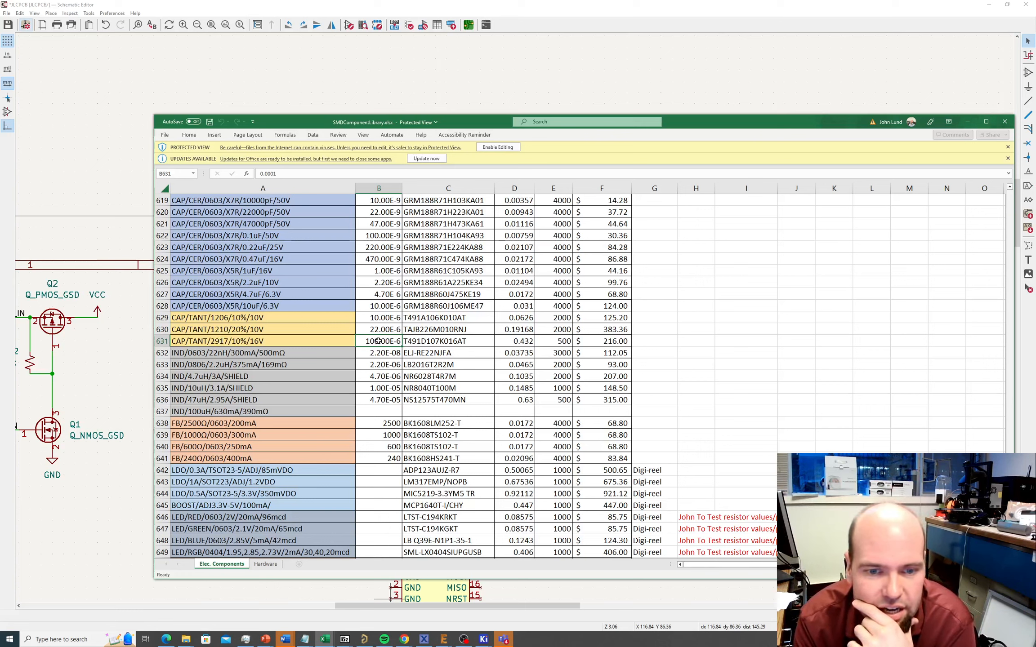
Back in the KiCad schematic, set the value of the first polarized capacitor to 100 uF.
click(514, 69)
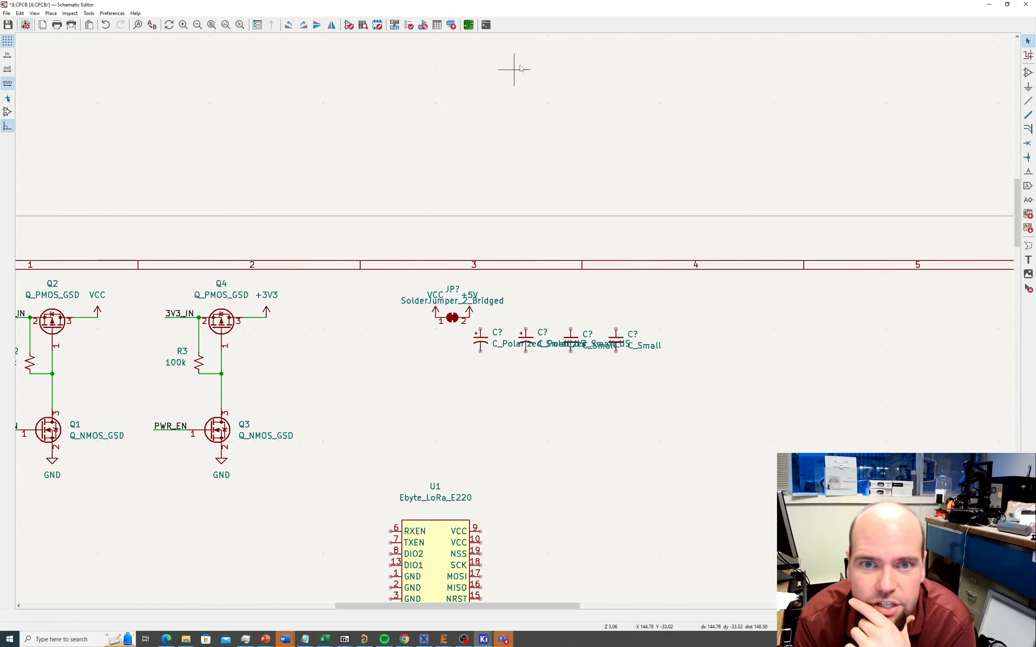
double_click(499, 346)
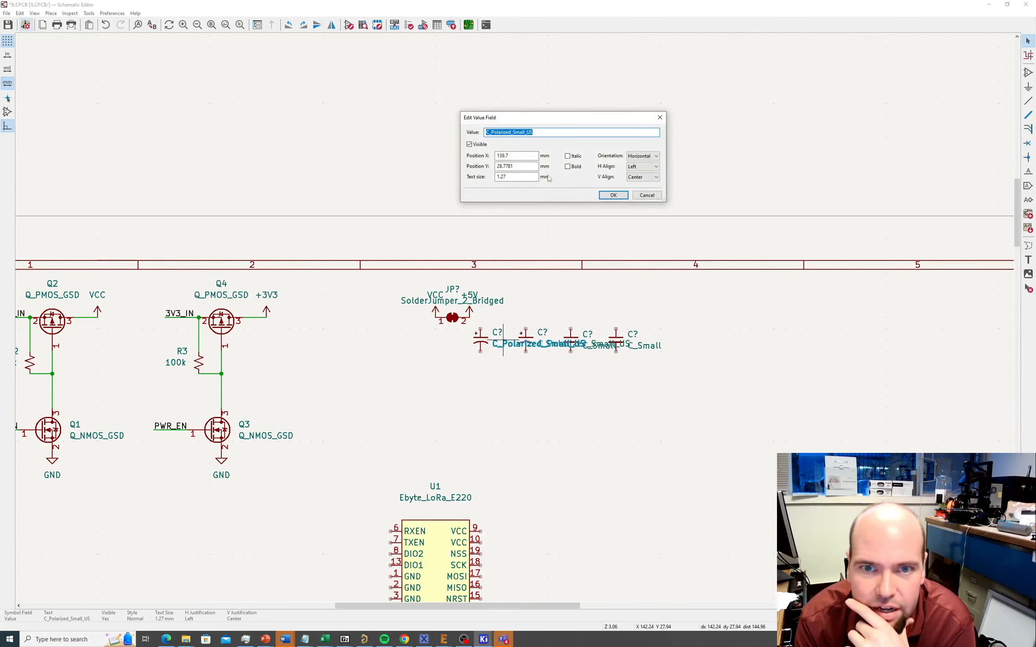
text(100 uF)
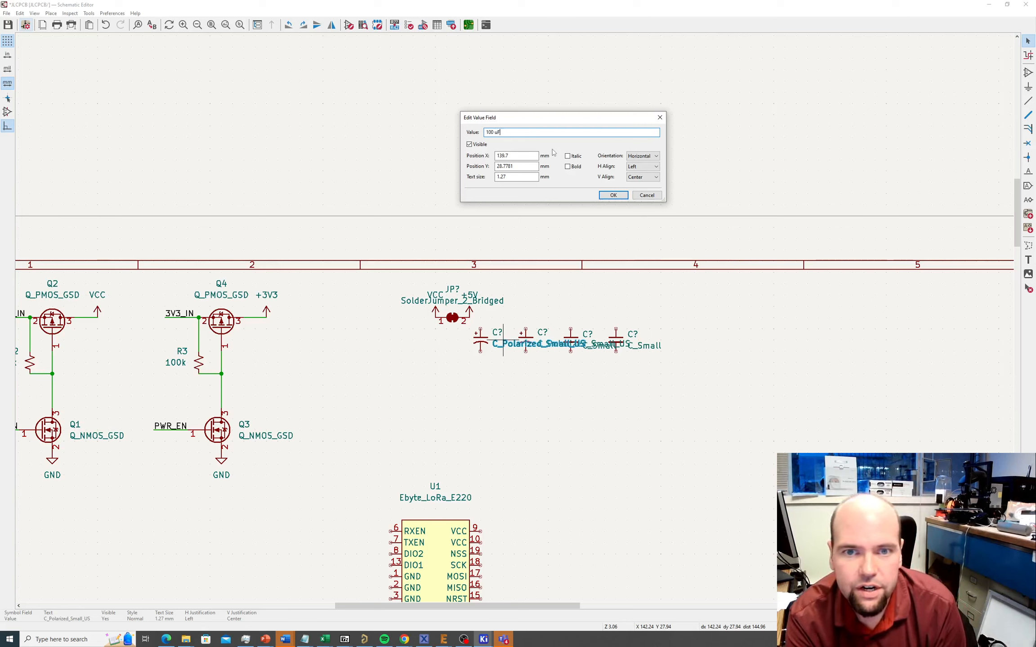
key(Return)
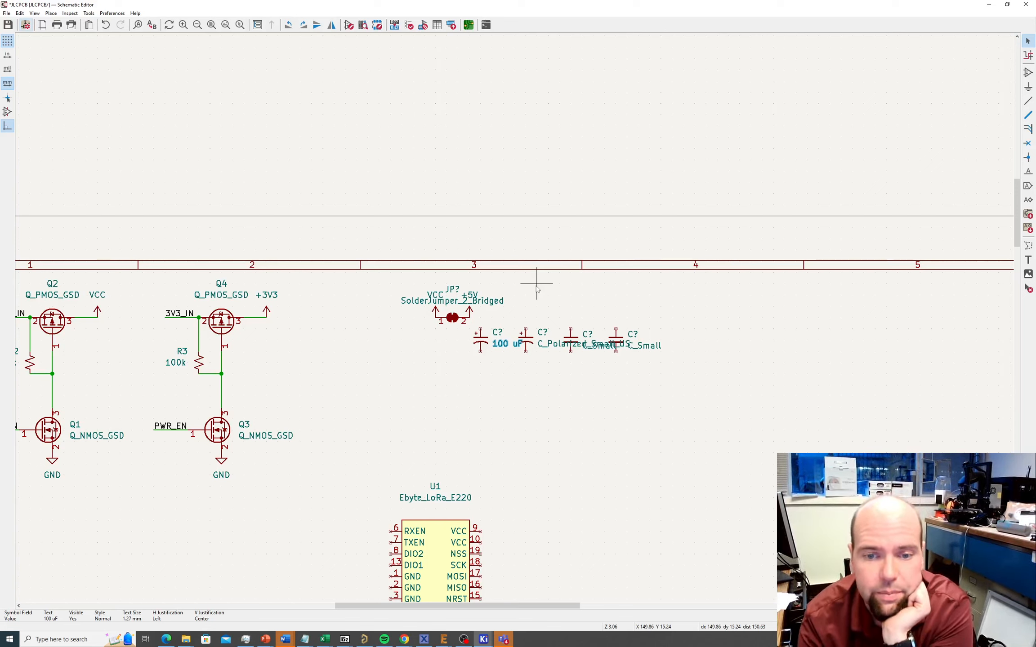
Open the footprint library browser from the 100 uF capacitor's footprint property and look through the list of footprint libraries.
click(480, 340)
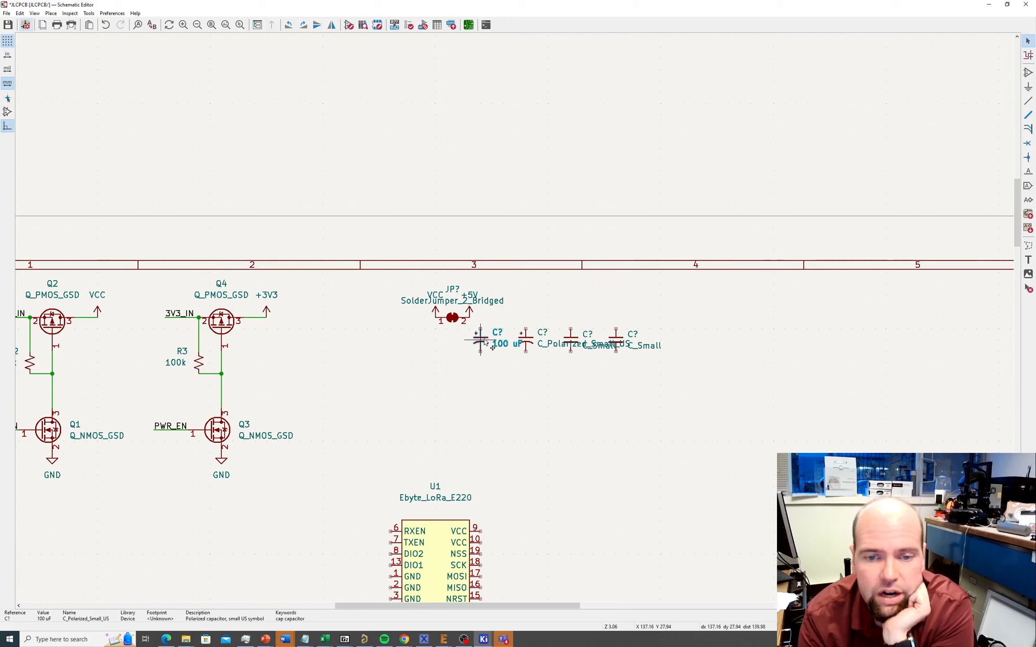
double_click(486, 342)
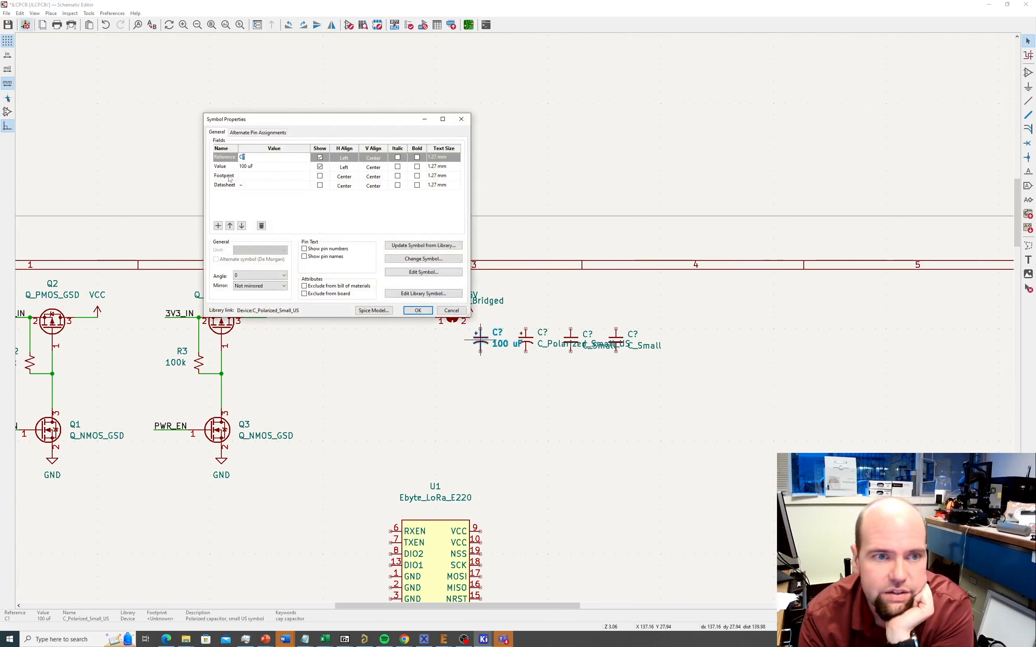
click(298, 180)
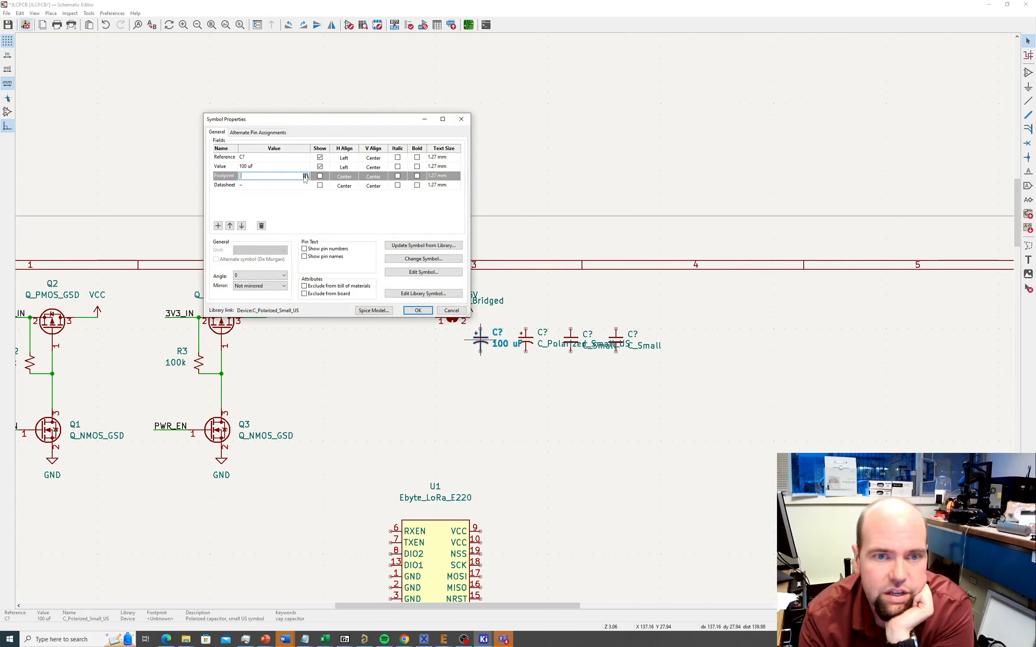
click(305, 177)
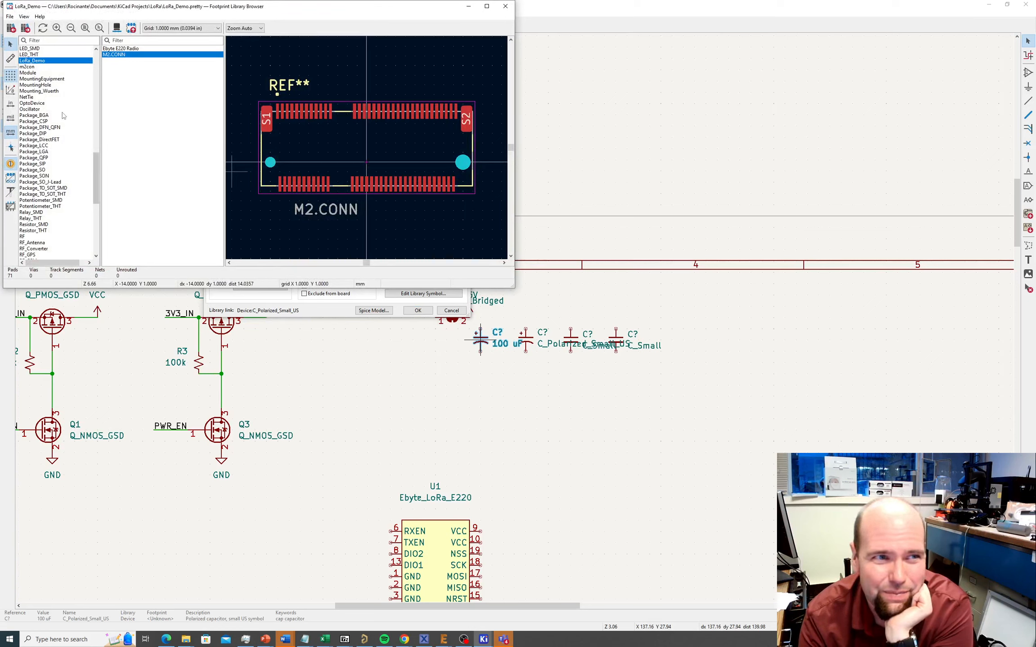
scroll(68, 75, up, 4)
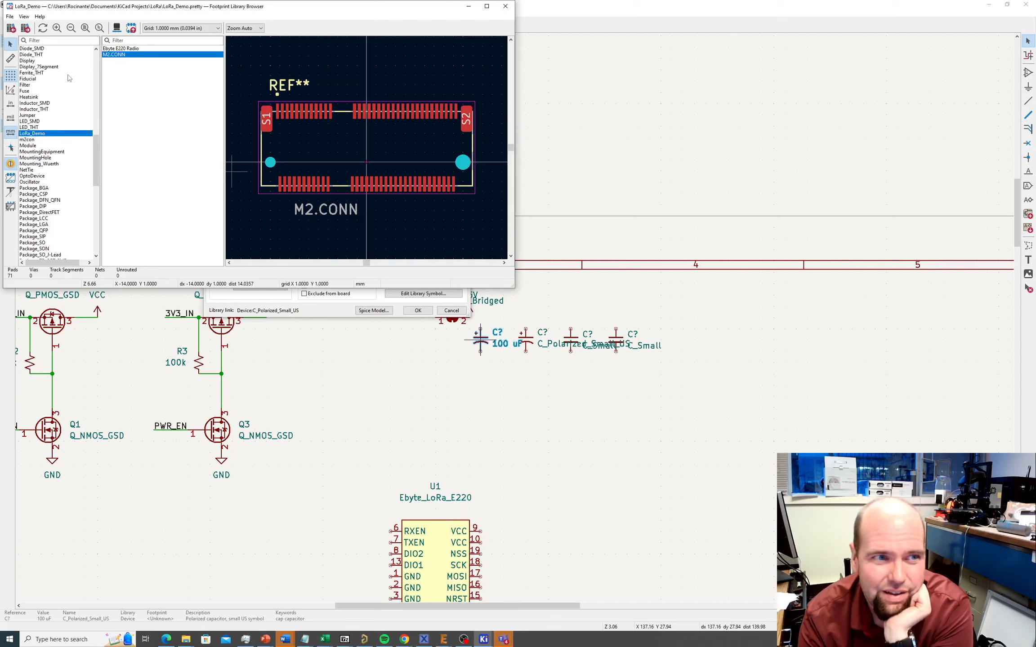
scroll(69, 79, down, 11)
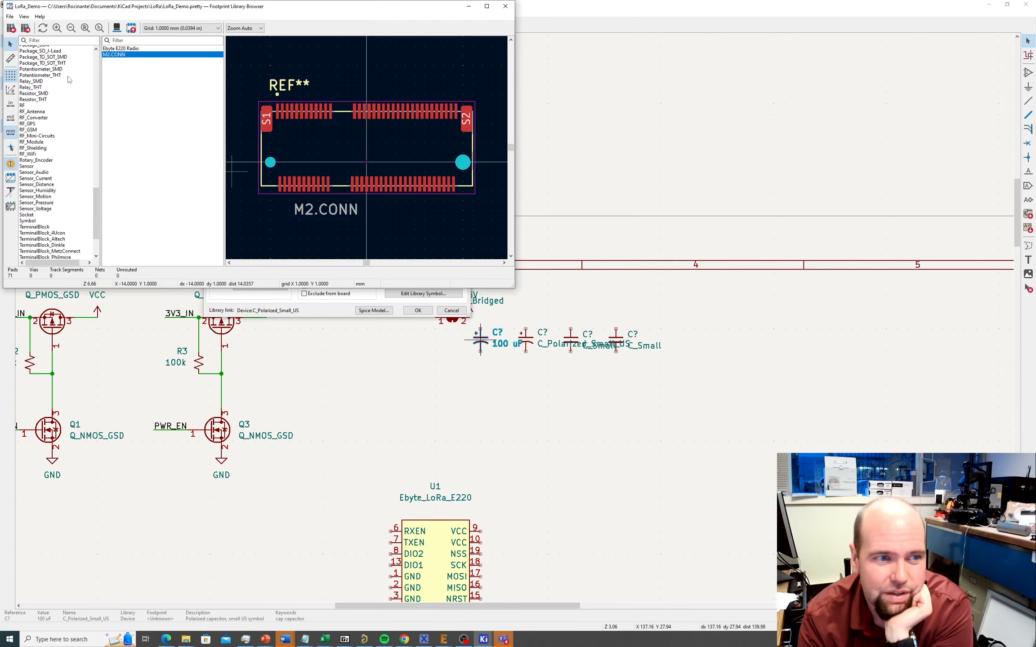
scroll(69, 79, down, 4)
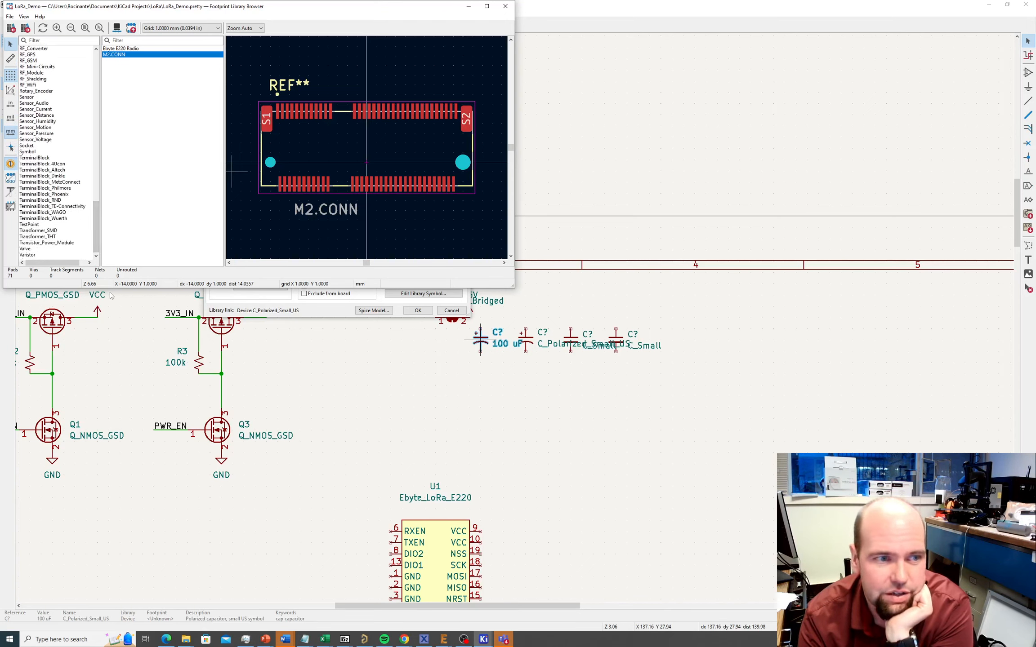
Check the package size in the CAP/TANT/2917/10%/16V row of SMDComponentLibrary.xlsx in Excel, and return to KiCad's footprint library browser.
click(325, 642)
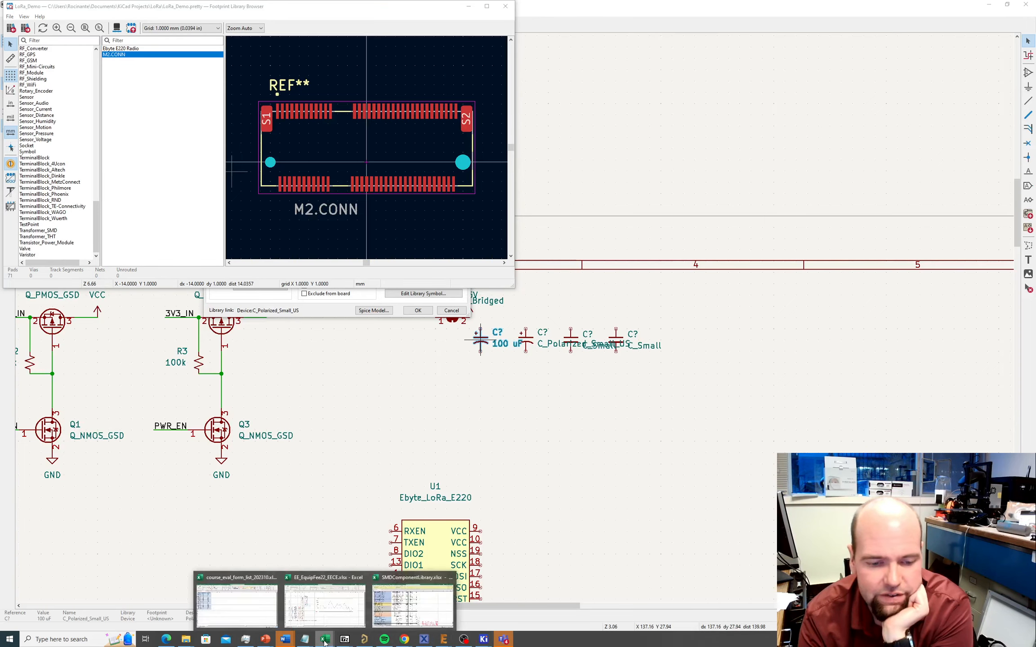
click(413, 605)
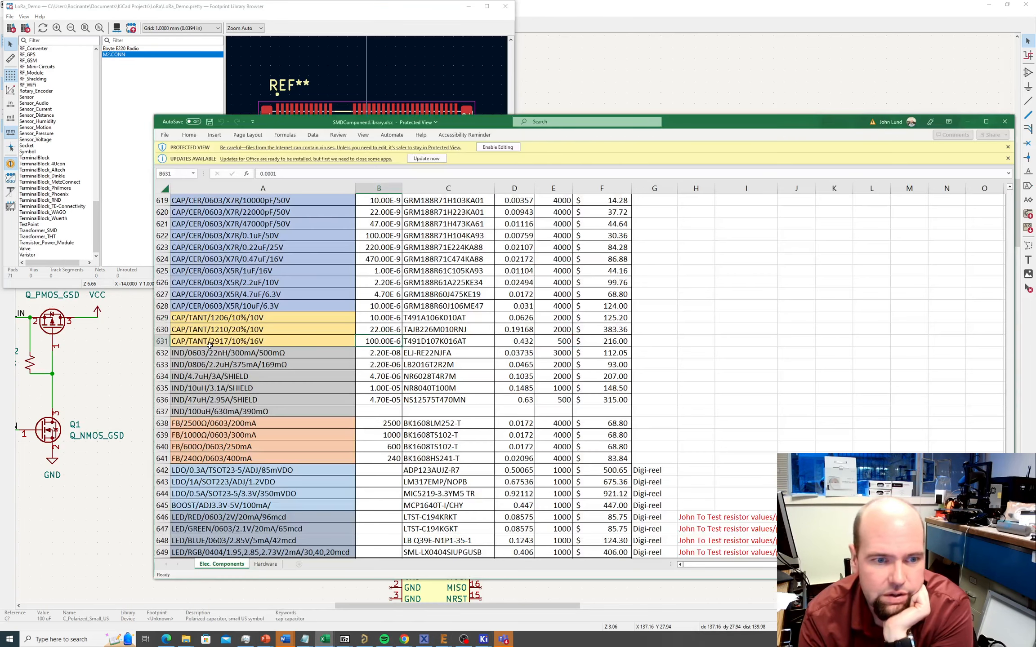
click(138, 9)
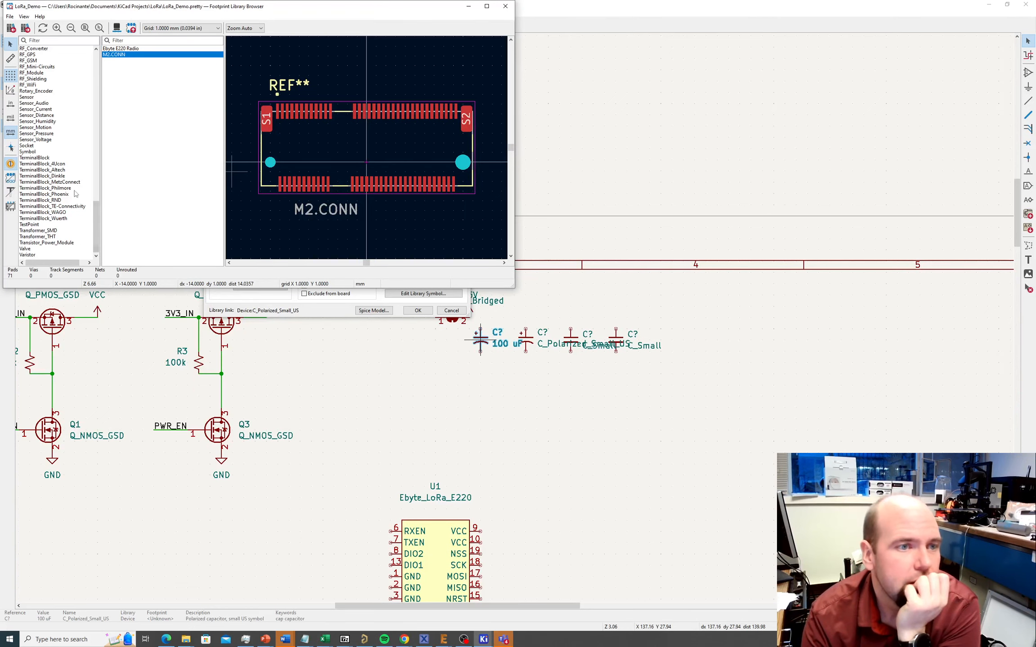
Open the Capacitor_Tantalum_SMD footprint library and look through its list of footprints.
scroll(65, 186, up, 4)
scroll(65, 186, up, 12)
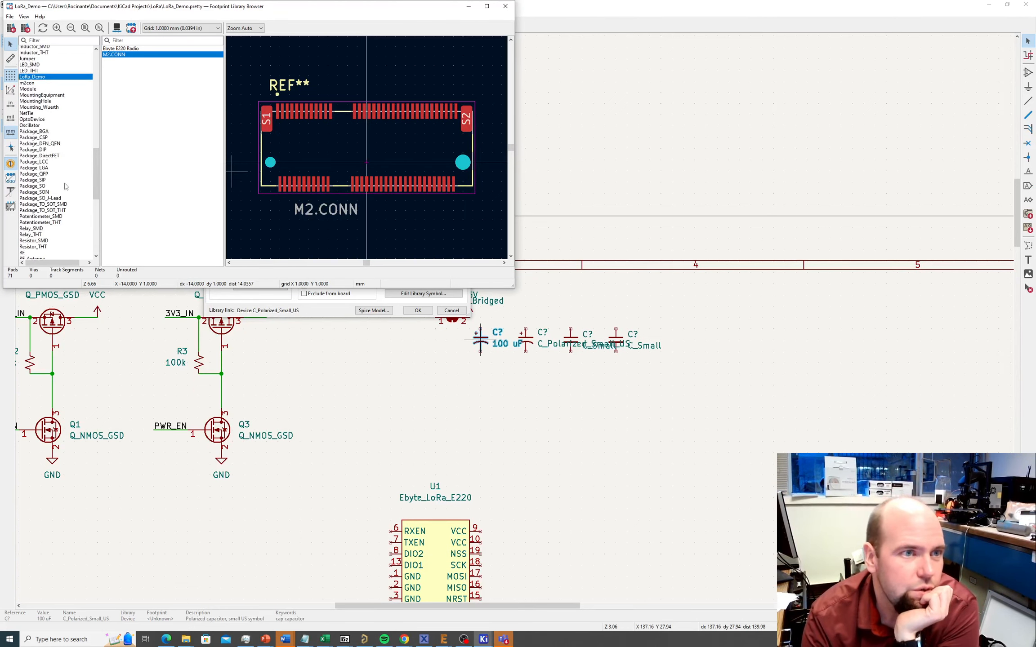
scroll(59, 184, up, 5)
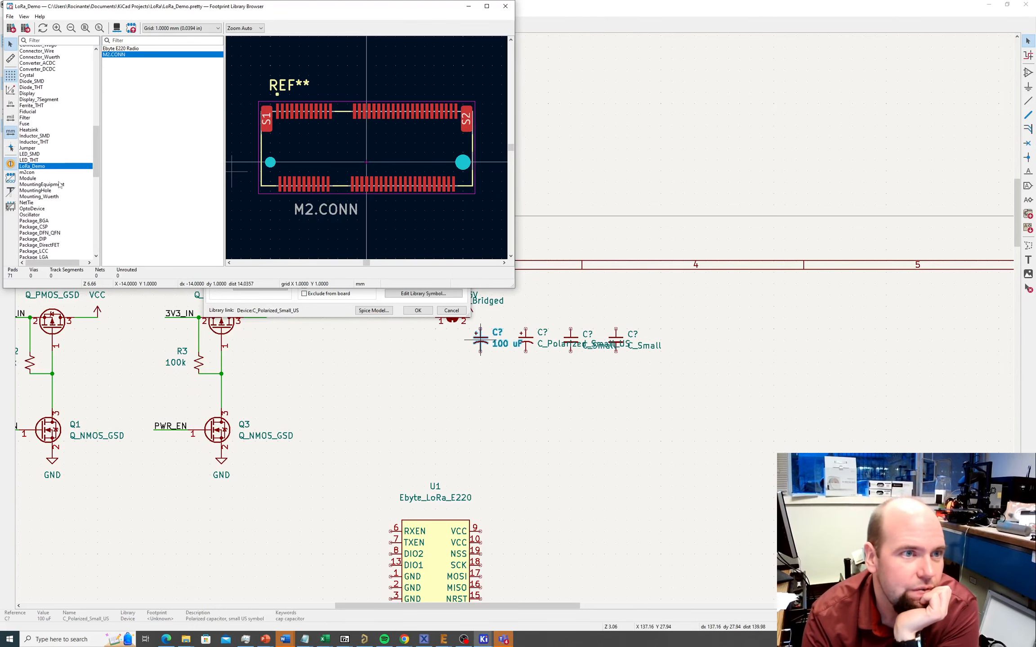
scroll(54, 181, up, 9)
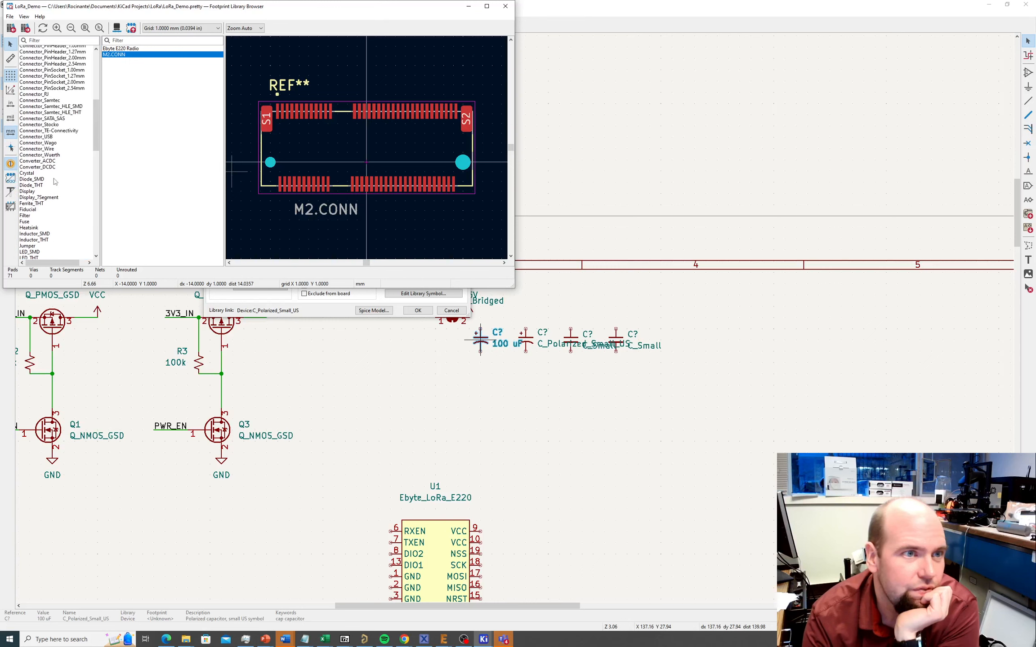
scroll(54, 181, up, 5)
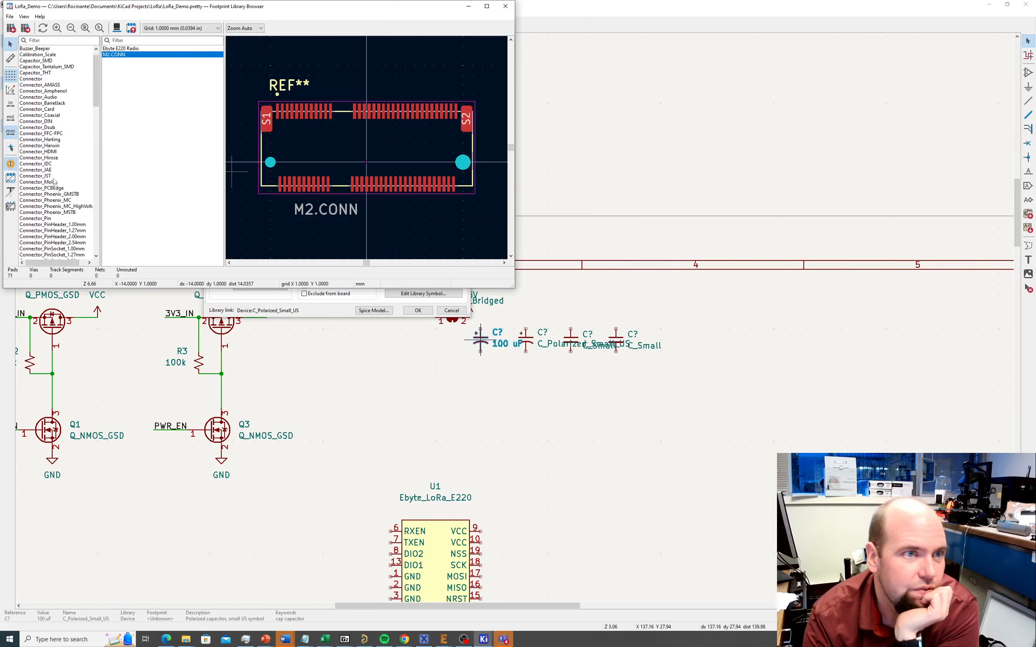
click(54, 92)
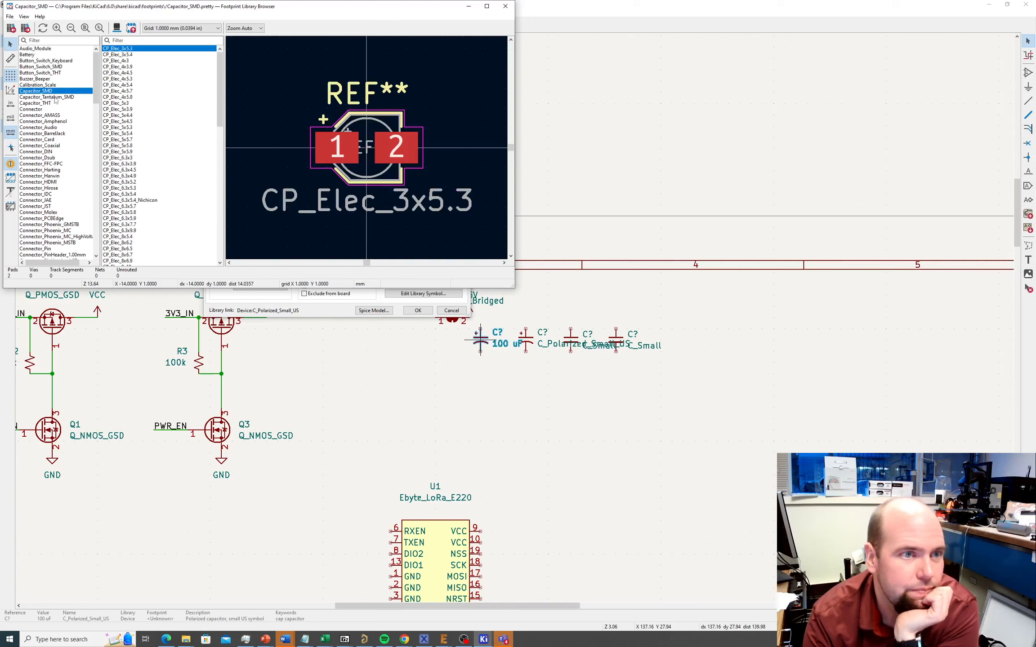
click(54, 97)
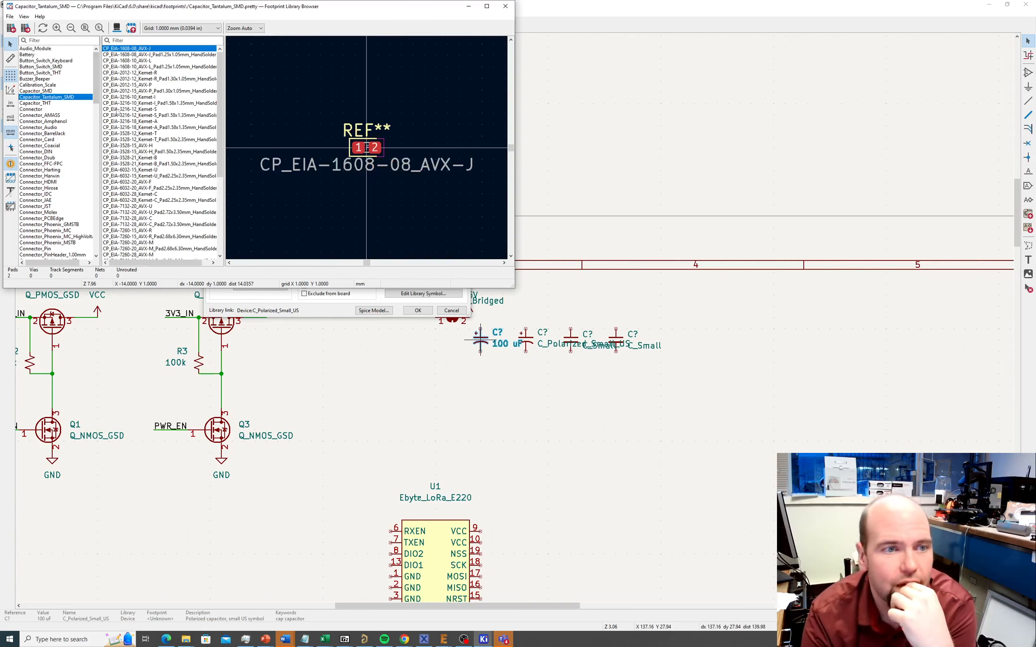
scroll(133, 104, down, 1)
scroll(133, 105, down, 6)
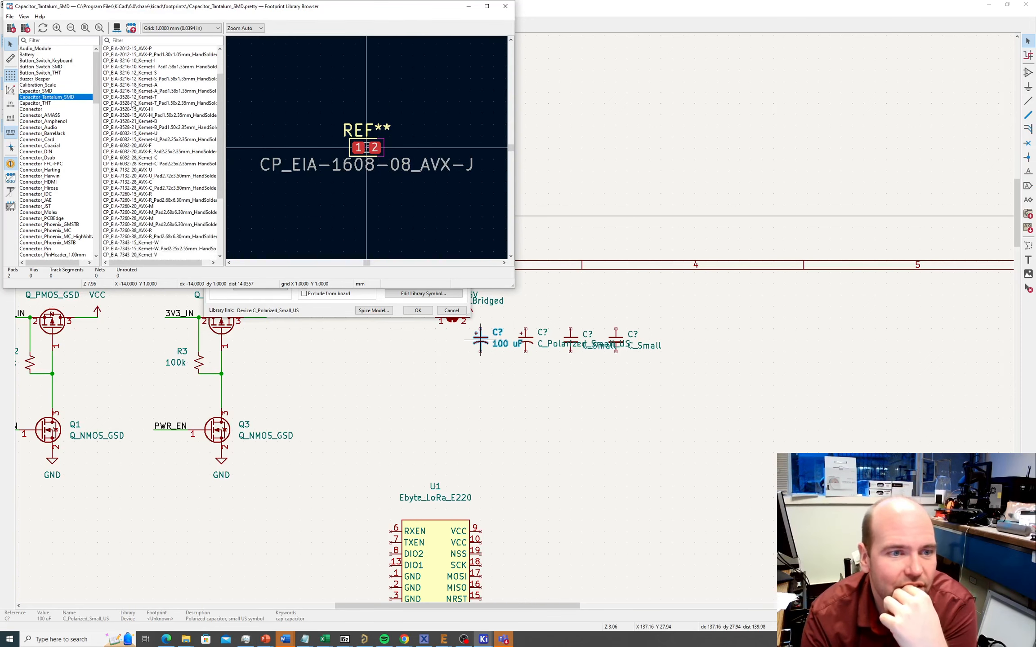
scroll(132, 106, up, 7)
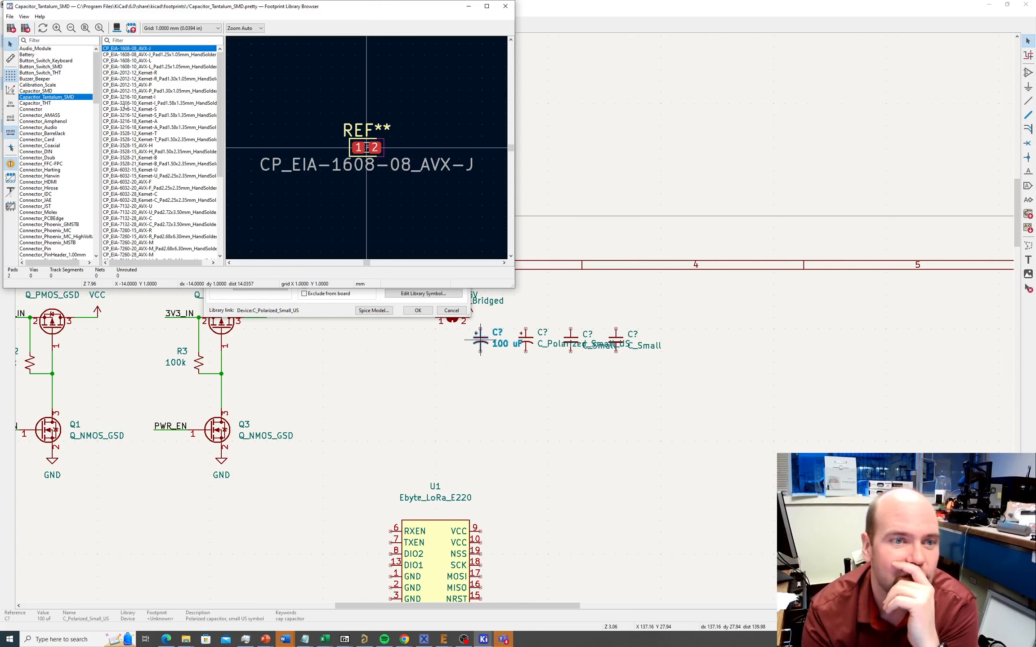
Preview the CP_EIA-3216-10_Kemet-I_Pad1.58x1.35mm_HandSolder footprint and assign it to the 100 uF capacitor.
click(155, 104)
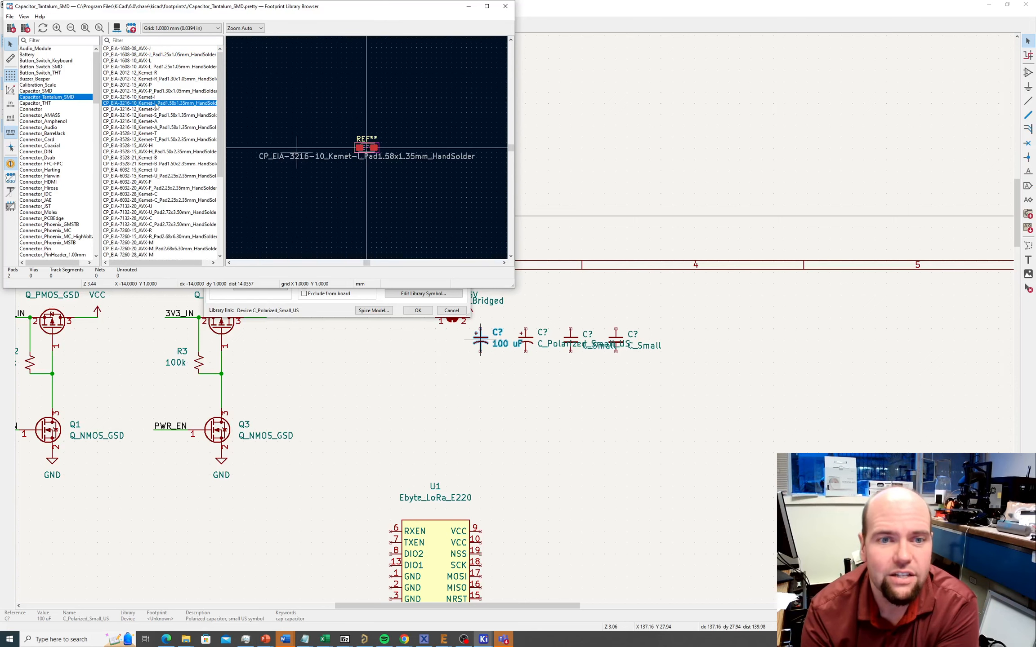
scroll(367, 152, up, 4)
scroll(367, 151, down, 2)
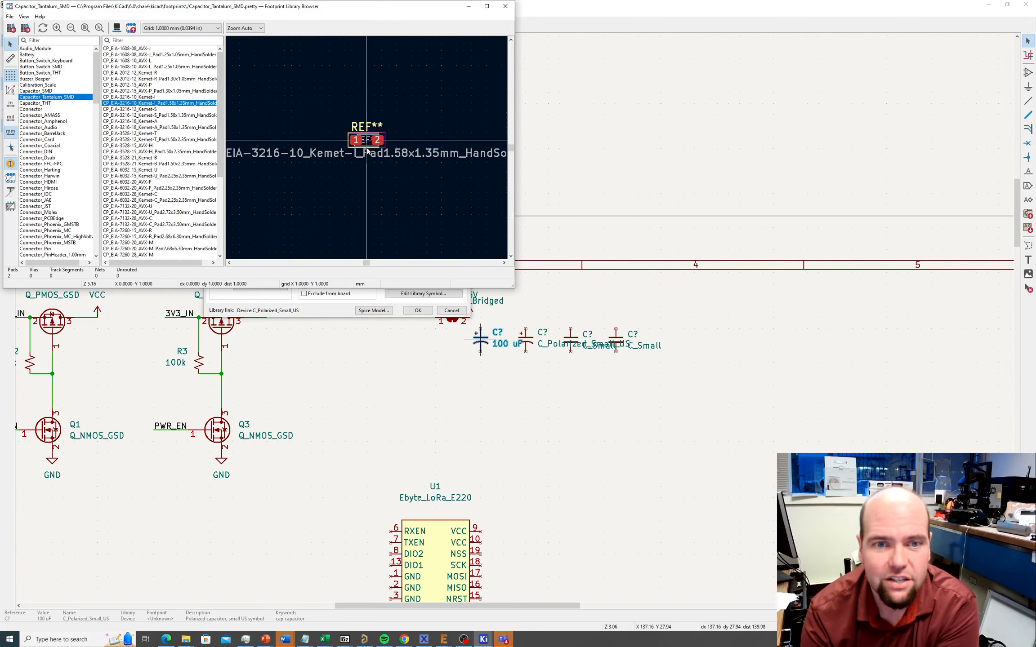
scroll(366, 148, down, 2)
scroll(371, 152, up, 2)
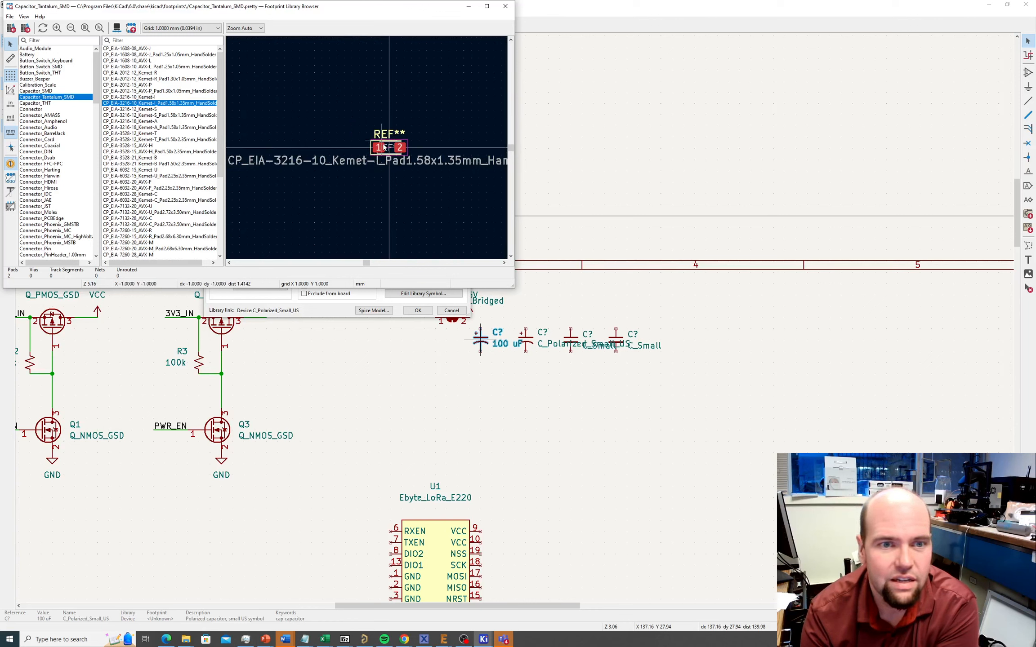
scroll(367, 151, down, 2)
scroll(367, 151, up, 2)
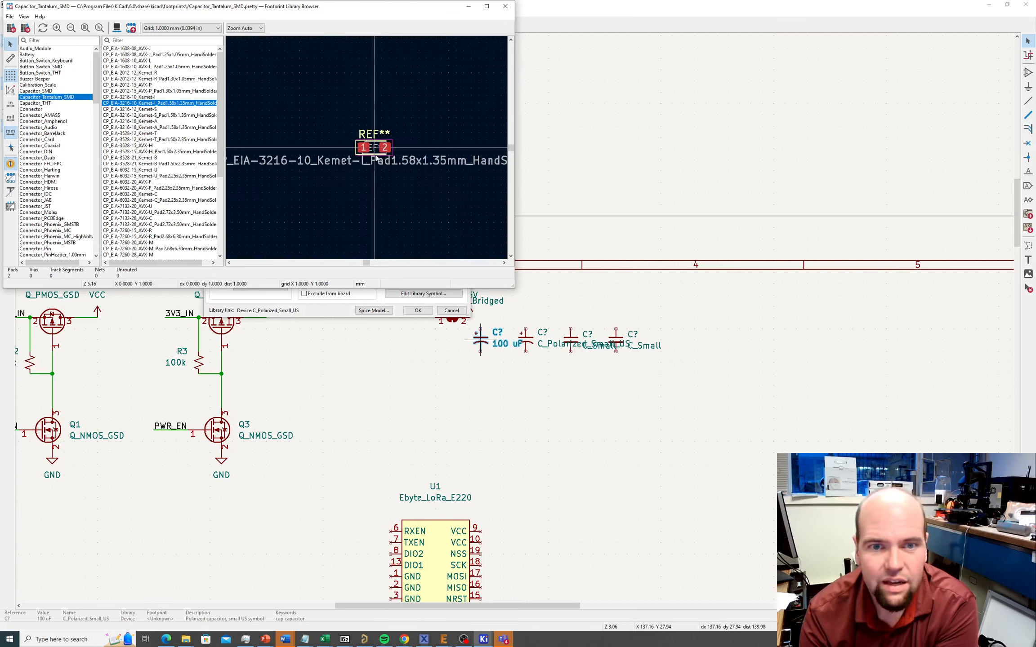
scroll(366, 149, down, 2)
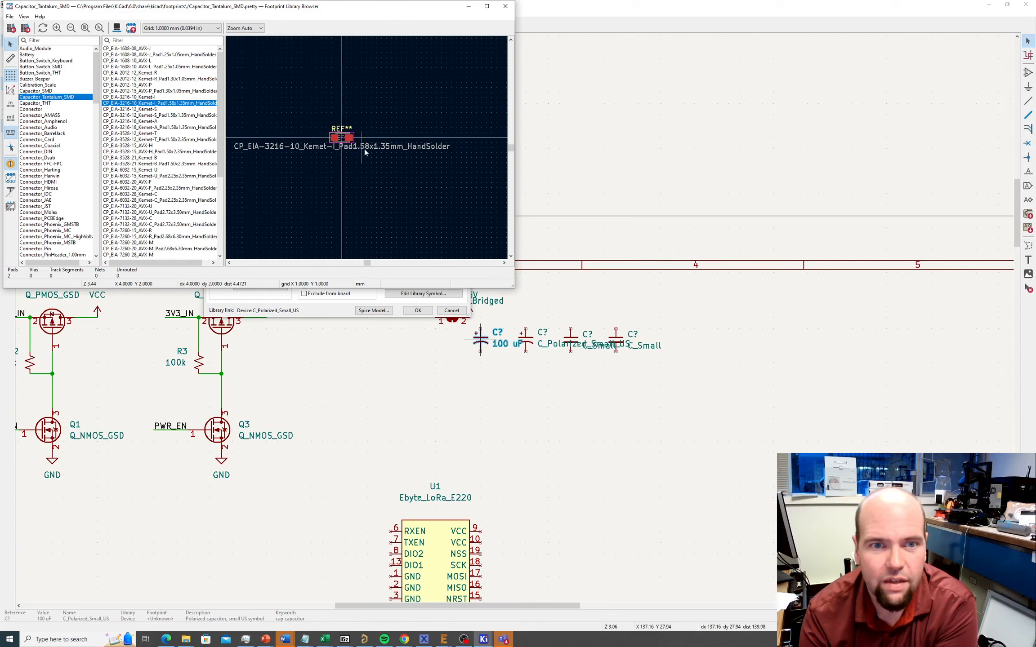
scroll(362, 150, up, 6)
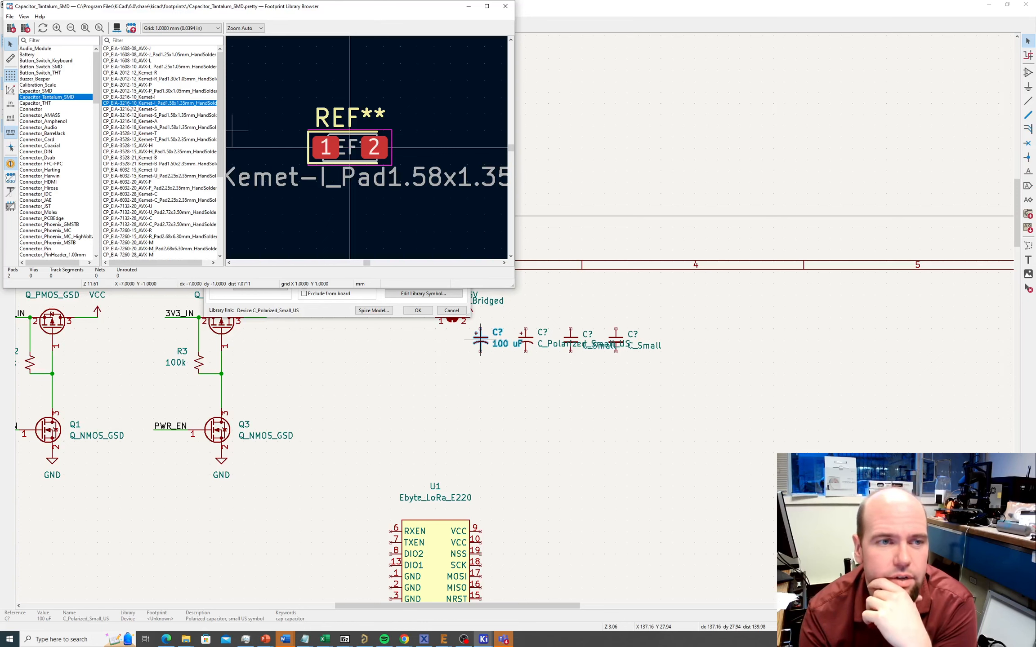
double_click(129, 104)
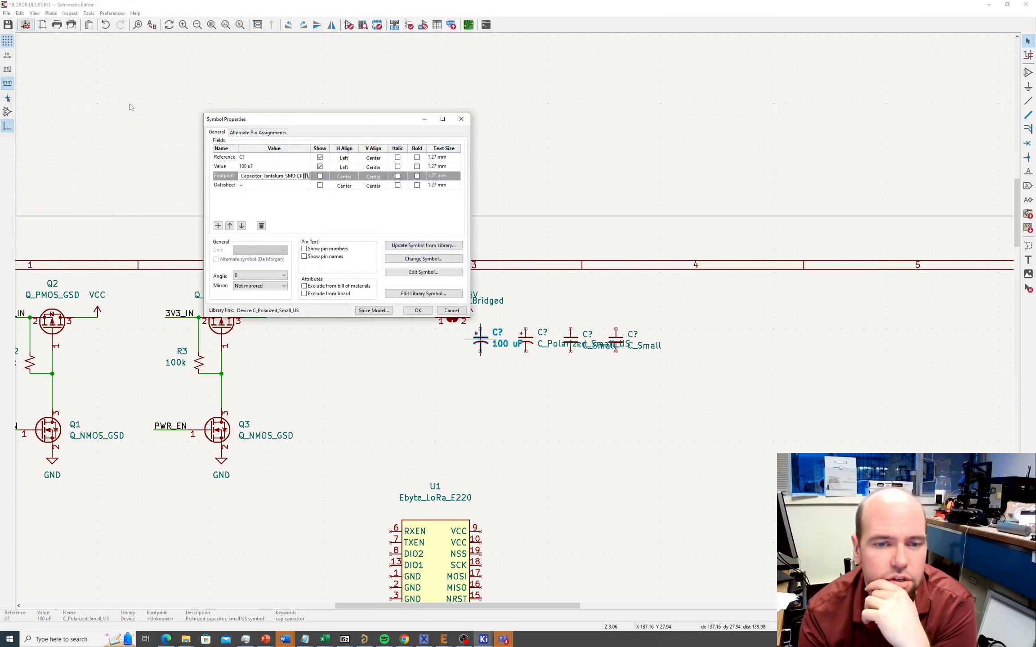
click(417, 311)
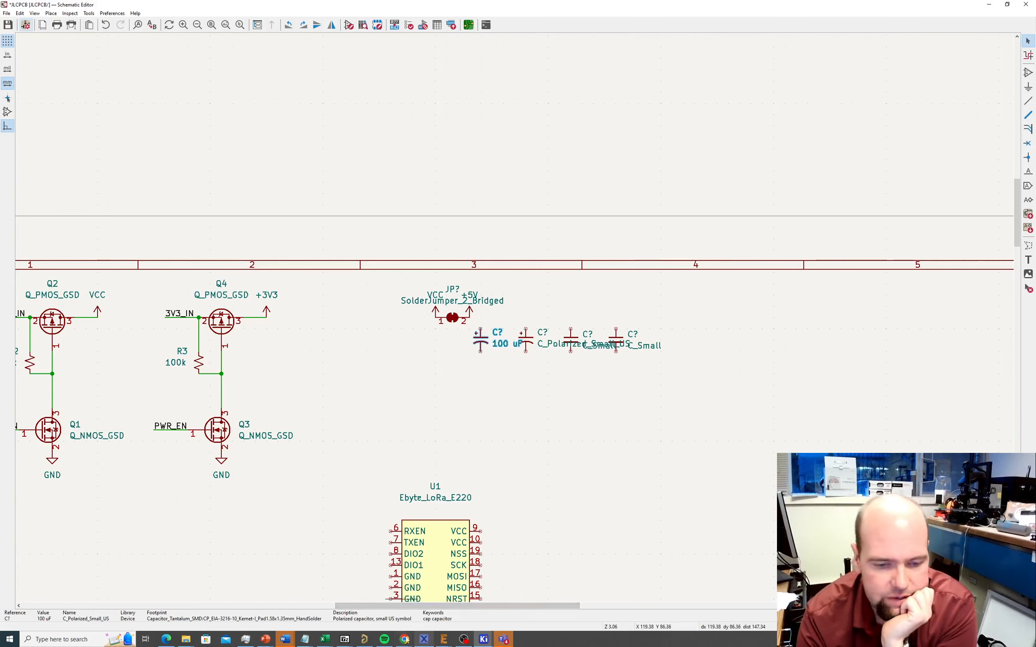
Switch to SMDComponentLibrary.xlsx in Excel, examine the CAP/TANT/1206/10%/10V row and its part number, and return to the KiCad schematic.
mouse_move(330, 639)
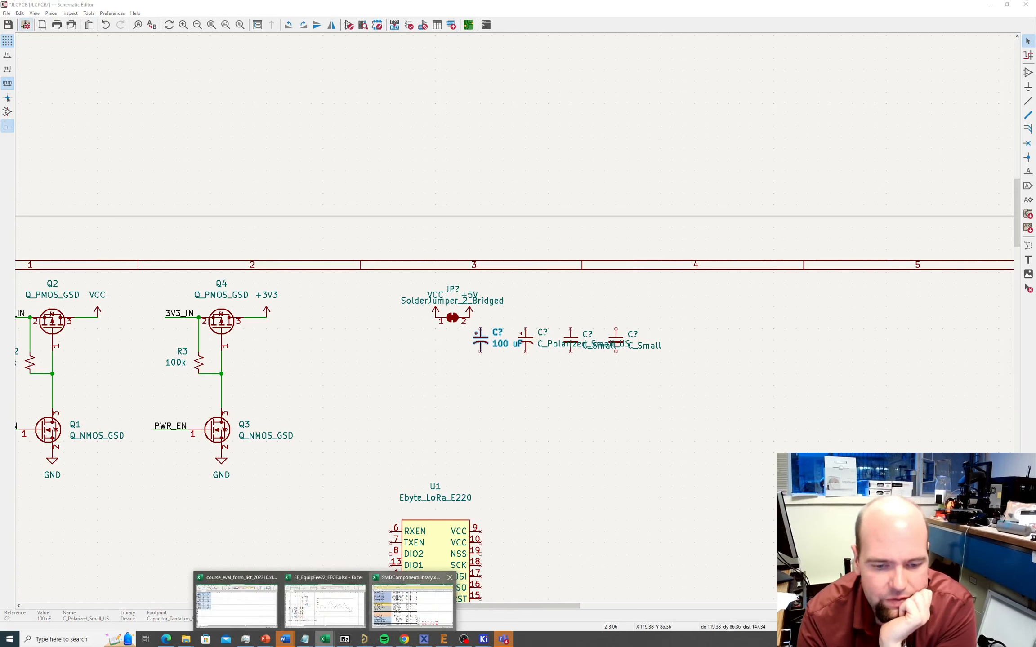
click(324, 600)
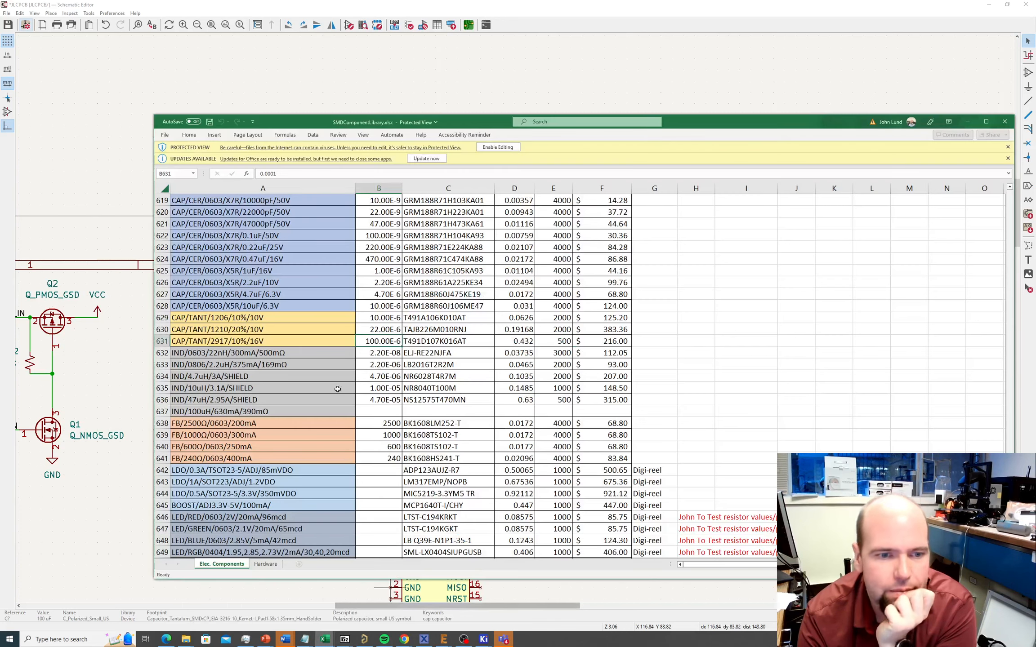
click(301, 317)
click(411, 319)
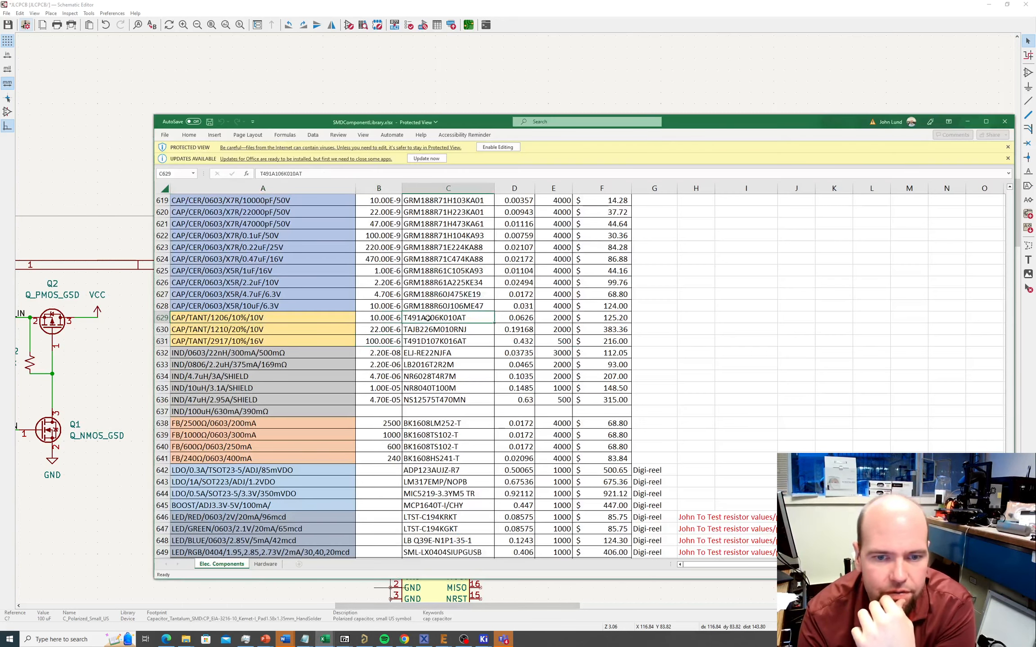
click(215, 317)
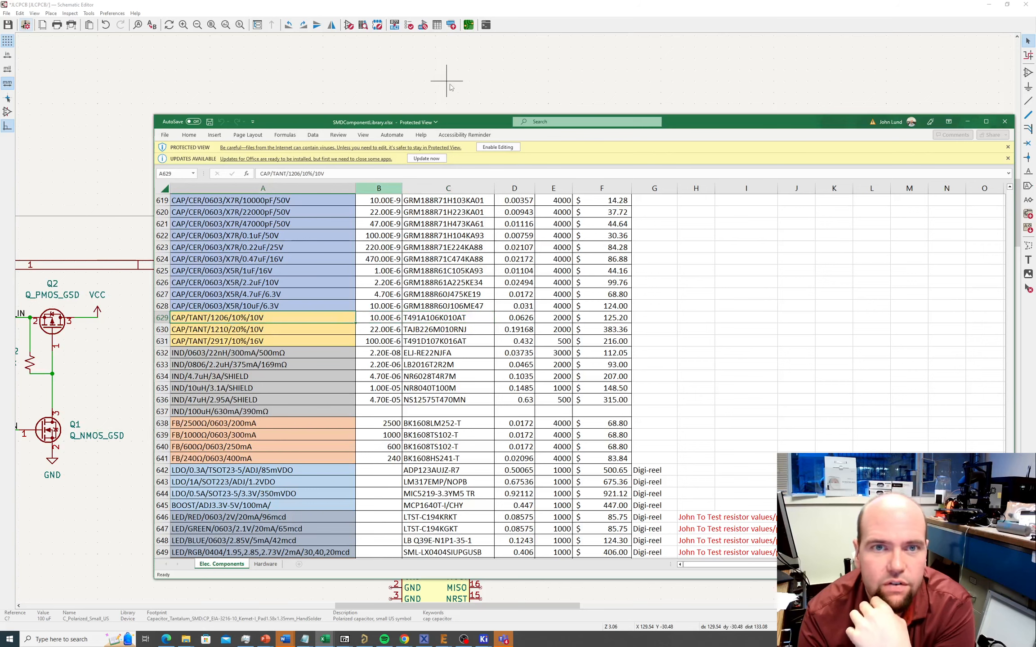
click(493, 6)
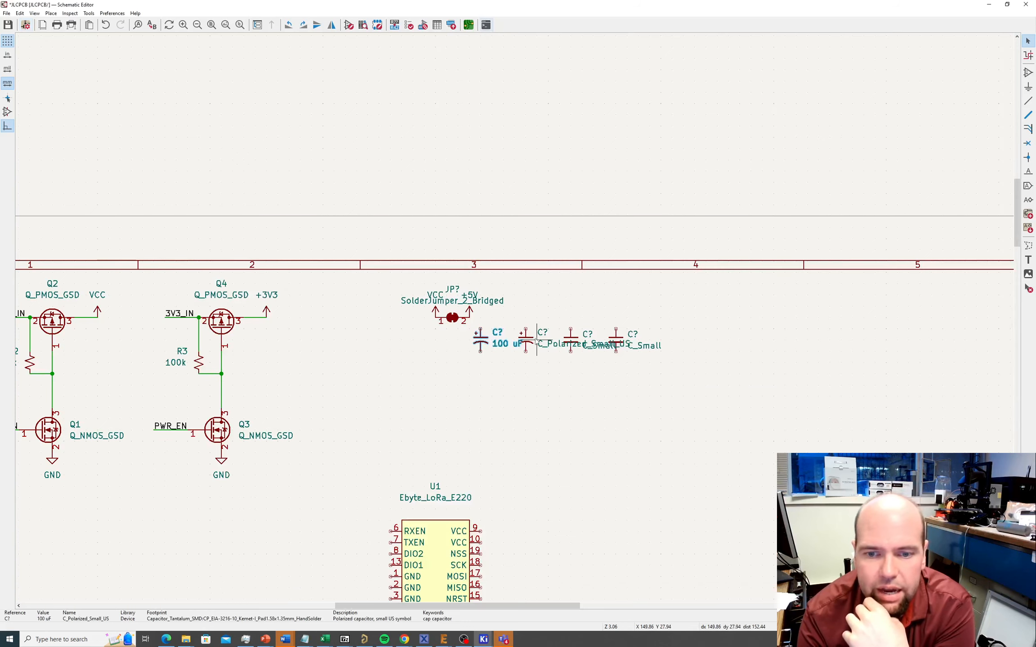
Set the value of the second polarized capacitor to 10 uF.
double_click(529, 341)
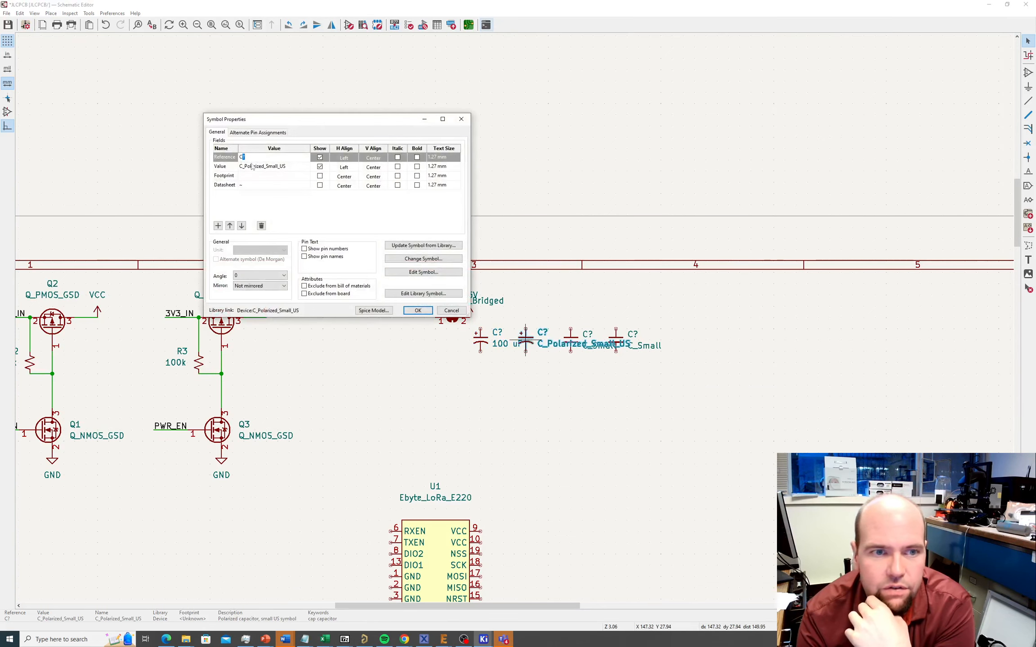
click(287, 168)
text(10 uF)
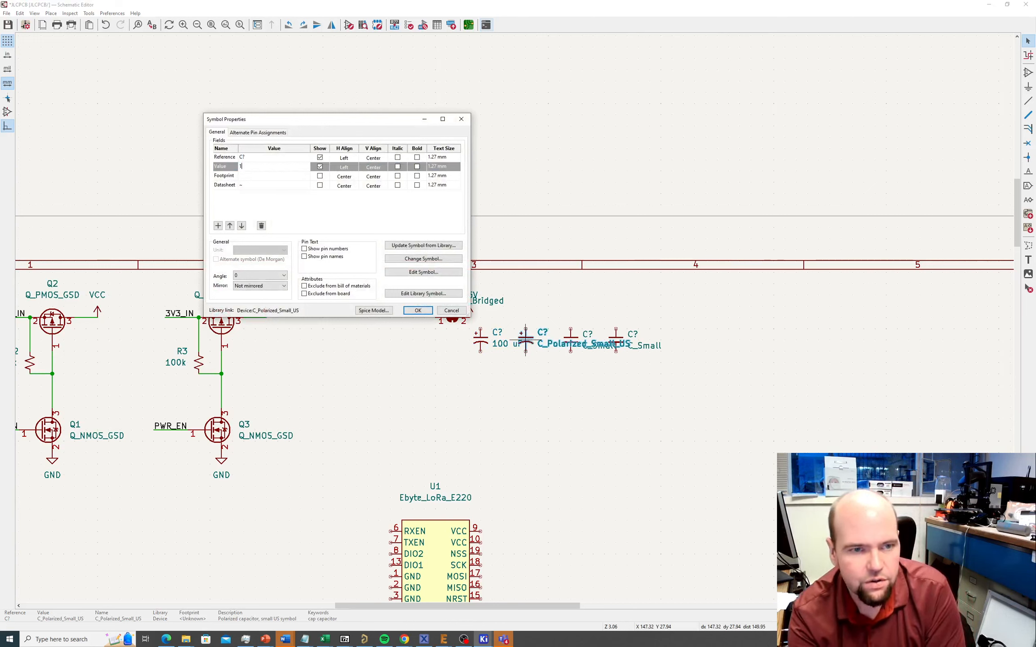
Open the footprint library browser from the 10 uF capacitor's footprint property and look through the Capacitor_Tantalum_SMD footprints.
click(305, 176)
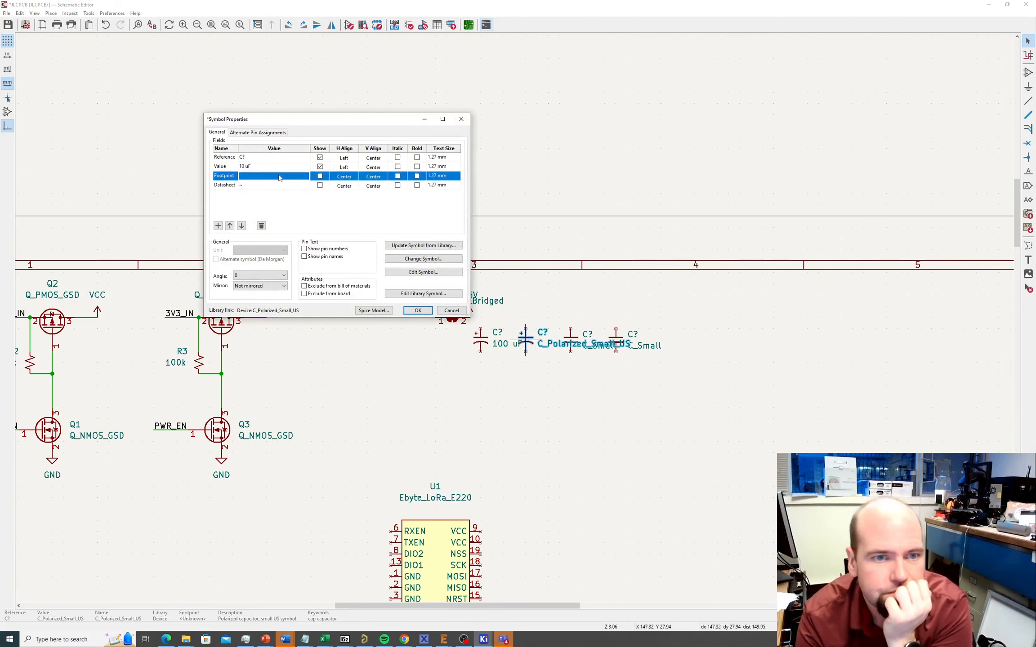
click(305, 177)
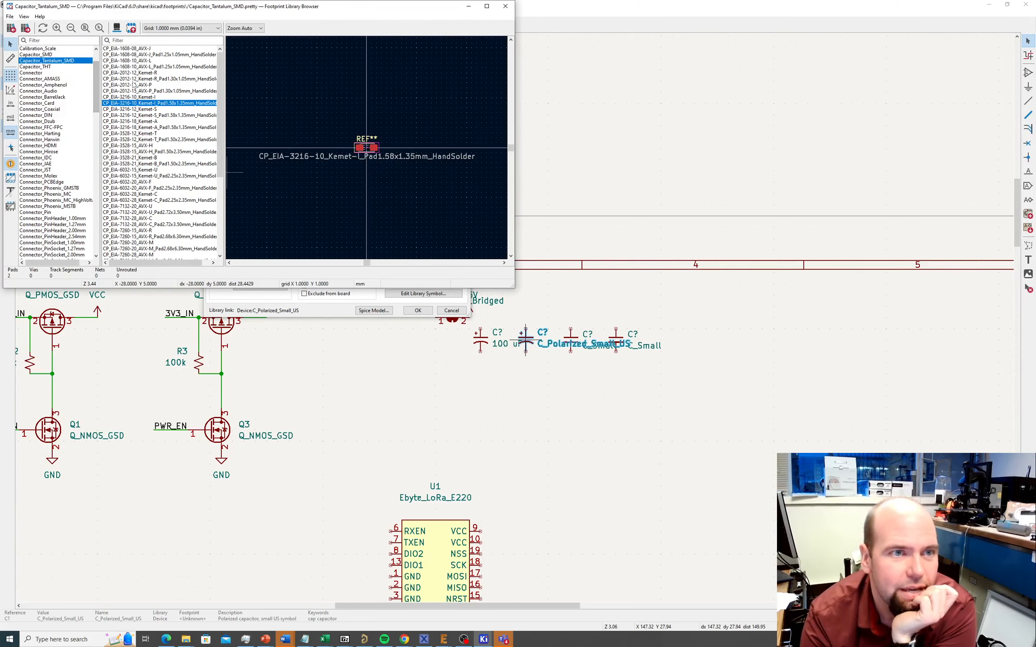
scroll(133, 91, down, 1)
scroll(133, 91, up, 1)
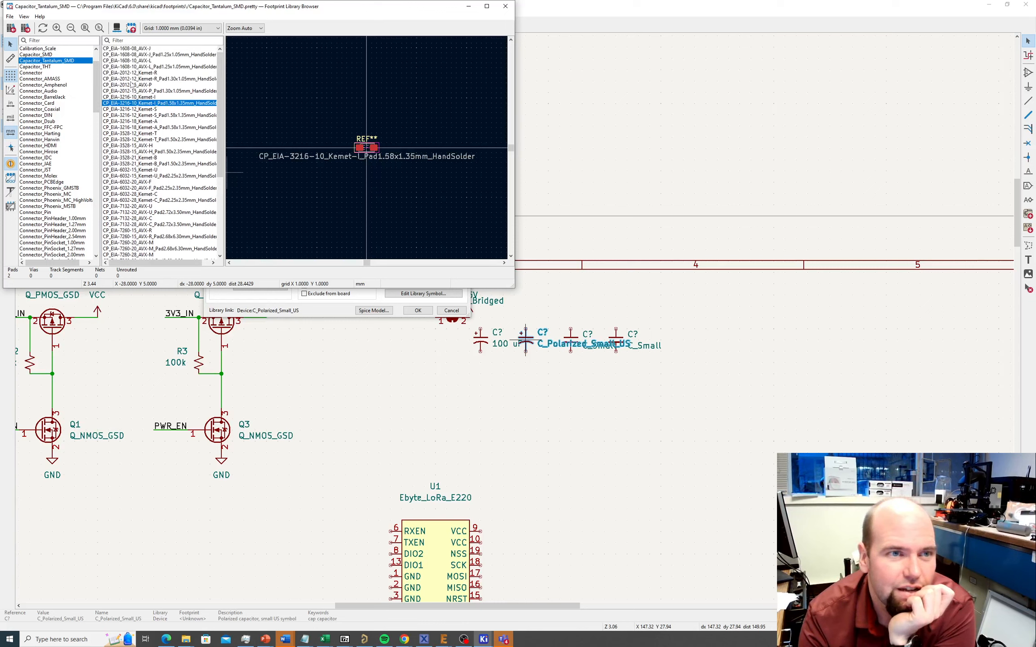
scroll(134, 76, down, 2)
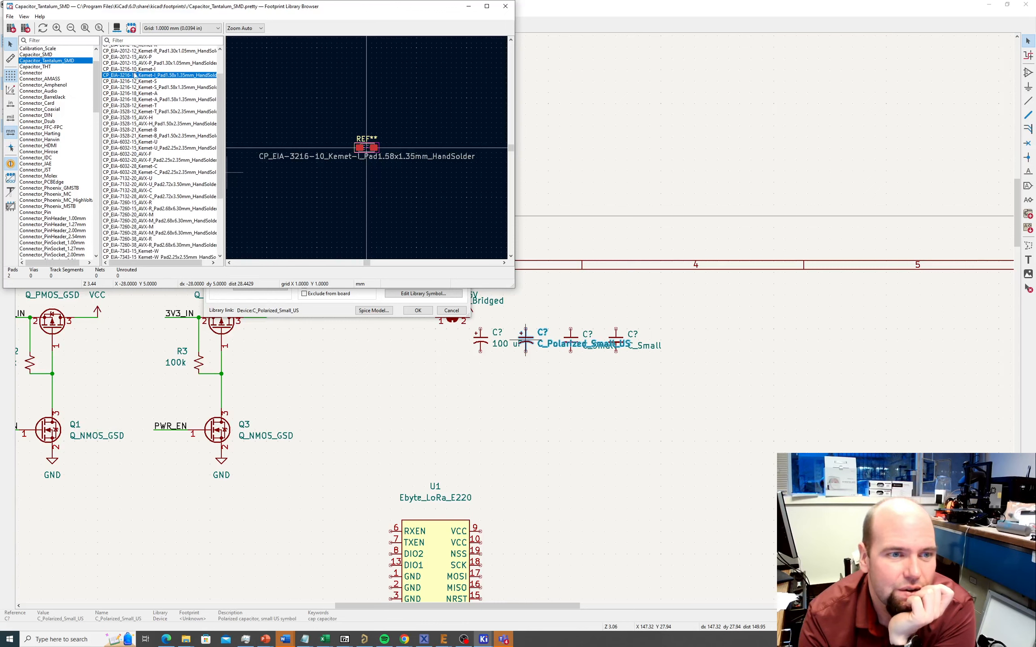
scroll(134, 77, down, 1)
scroll(135, 77, down, 3)
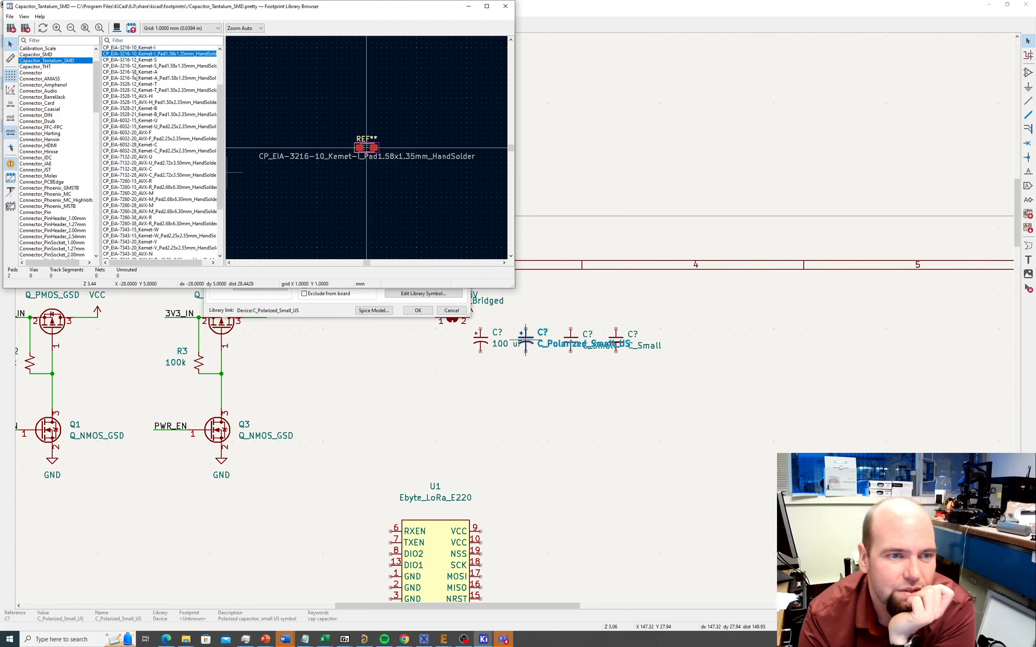
scroll(136, 78, up, 3)
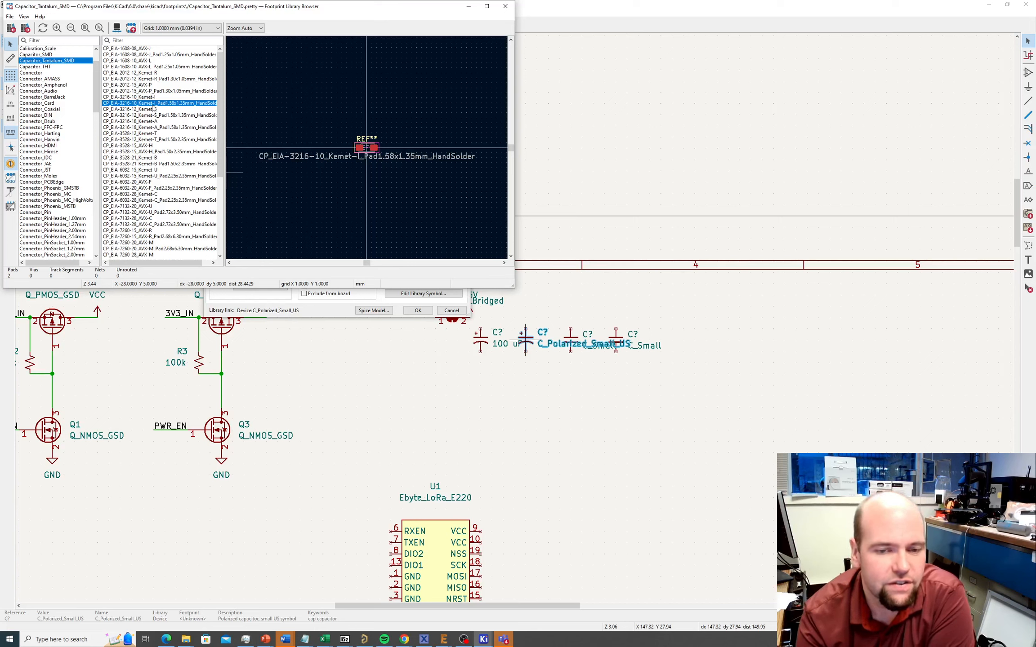
scroll(157, 110, down, 2)
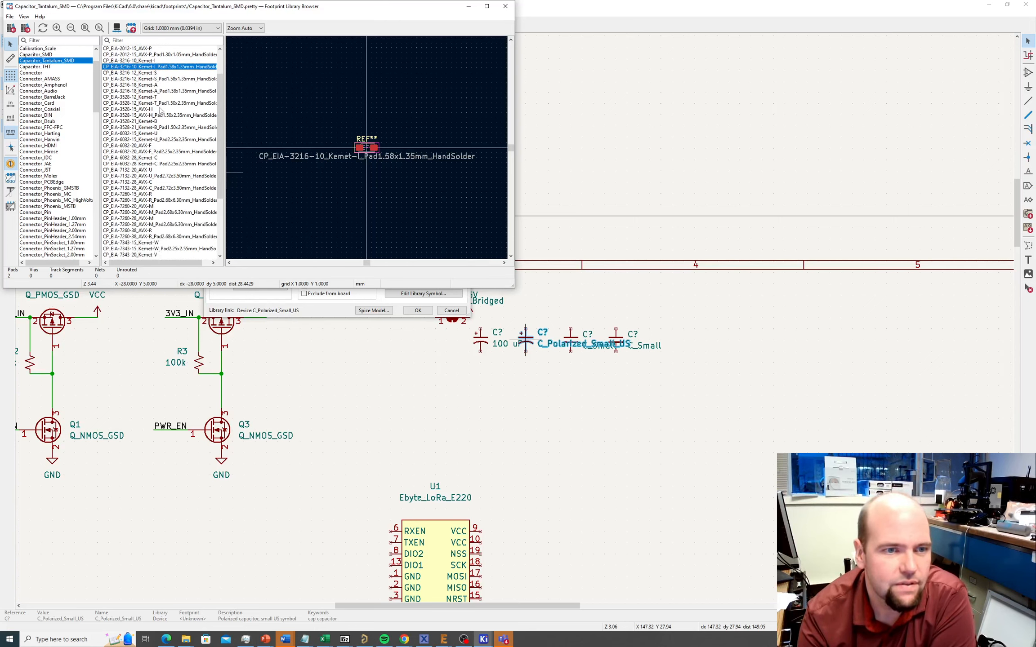
scroll(160, 110, up, 2)
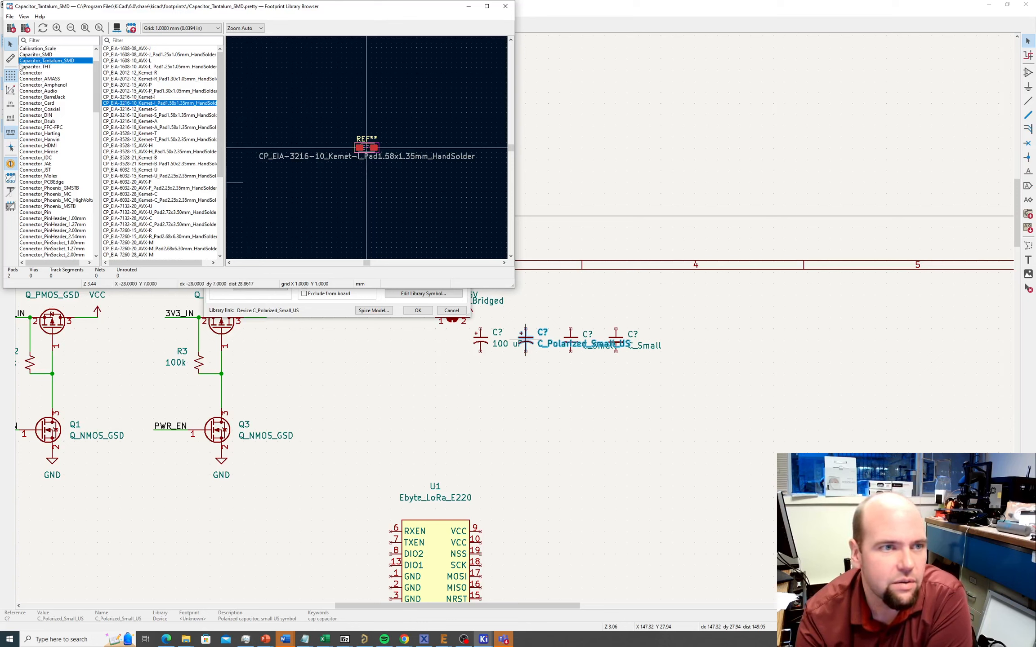
Look through the Capacitor_SMD footprints, switch to SMDComponentLibrary.xlsx in Excel to check the CAP/TANT/1206/10%/10V row, and return to KiCad's footprint browser.
scroll(21, 67, up, 1)
click(36, 73)
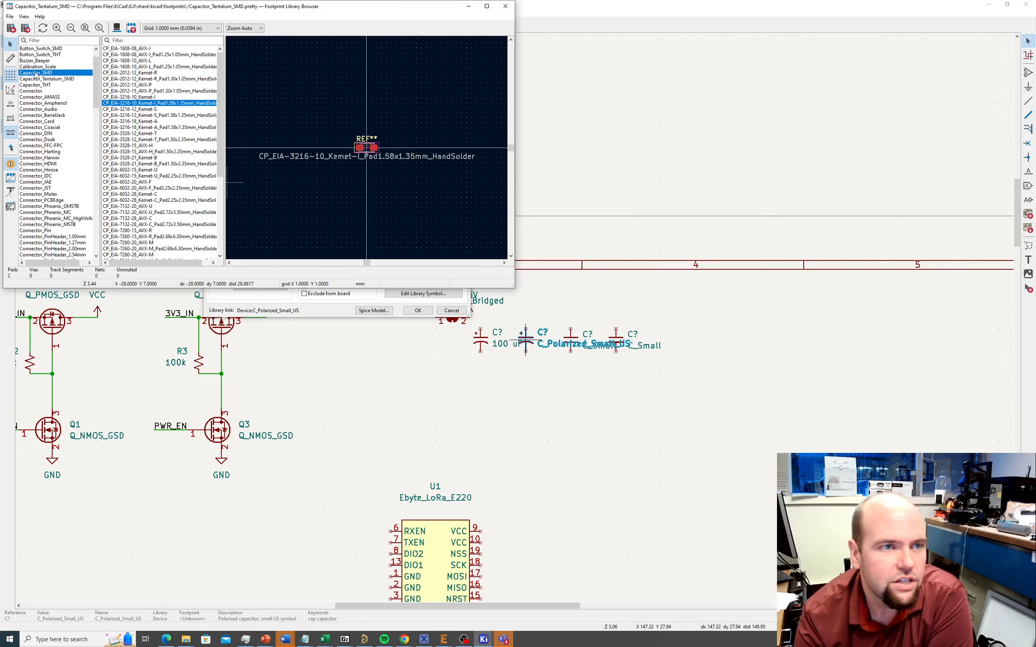
scroll(155, 104, down, 15)
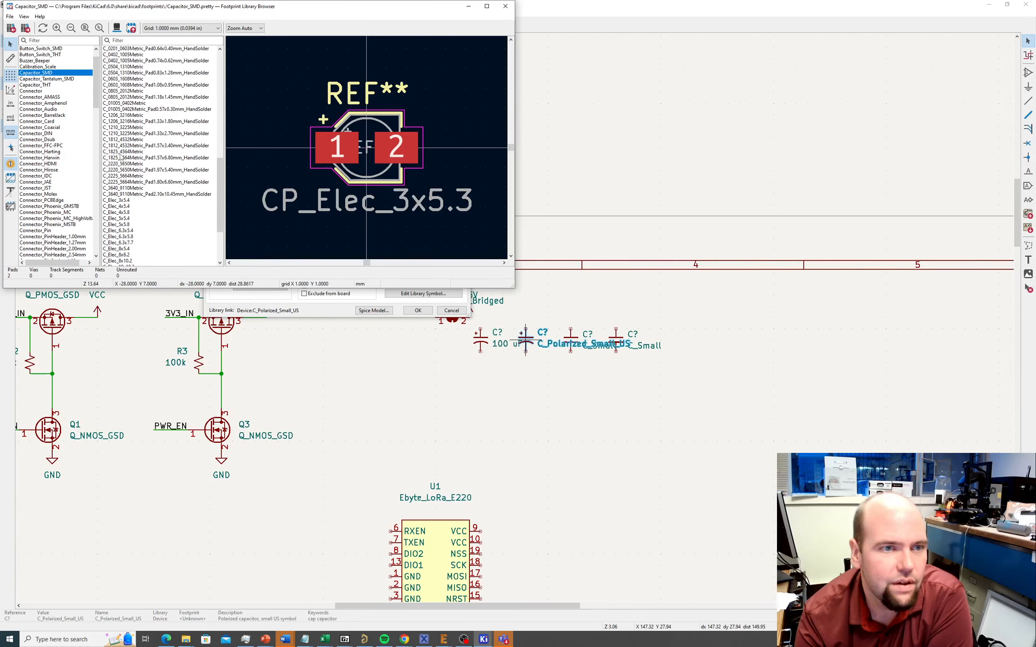
scroll(118, 156, up, 1)
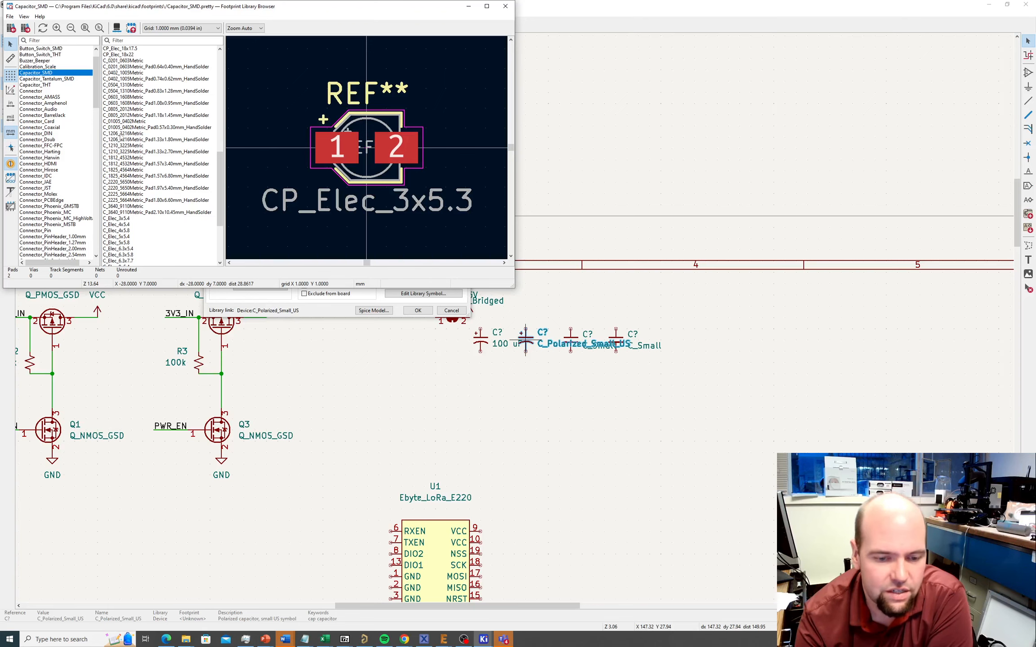
mouse_move(325, 639)
click(412, 598)
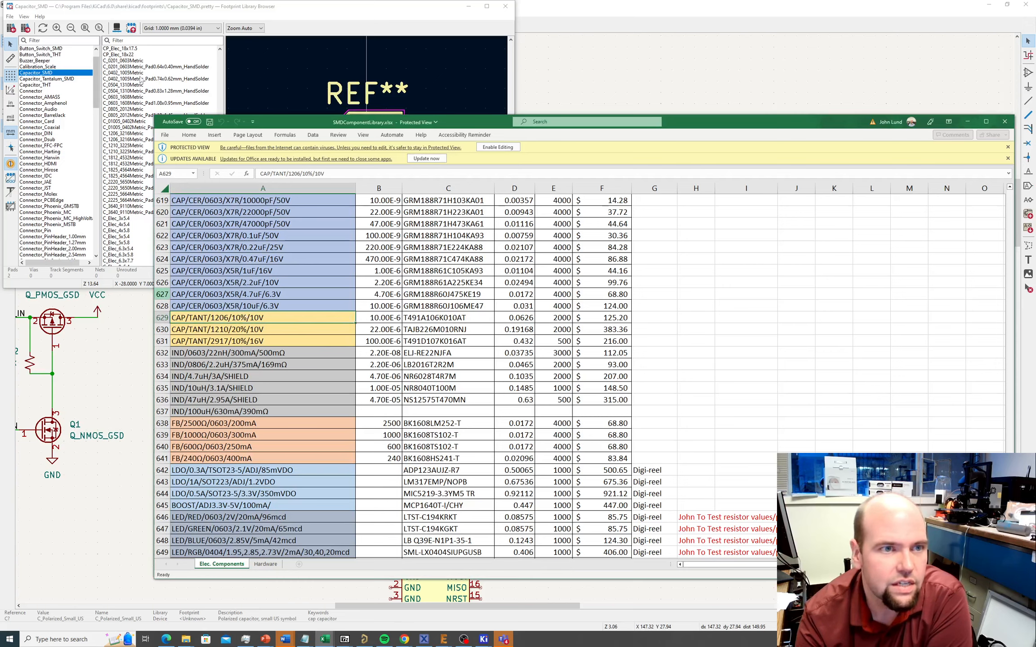
click(147, 39)
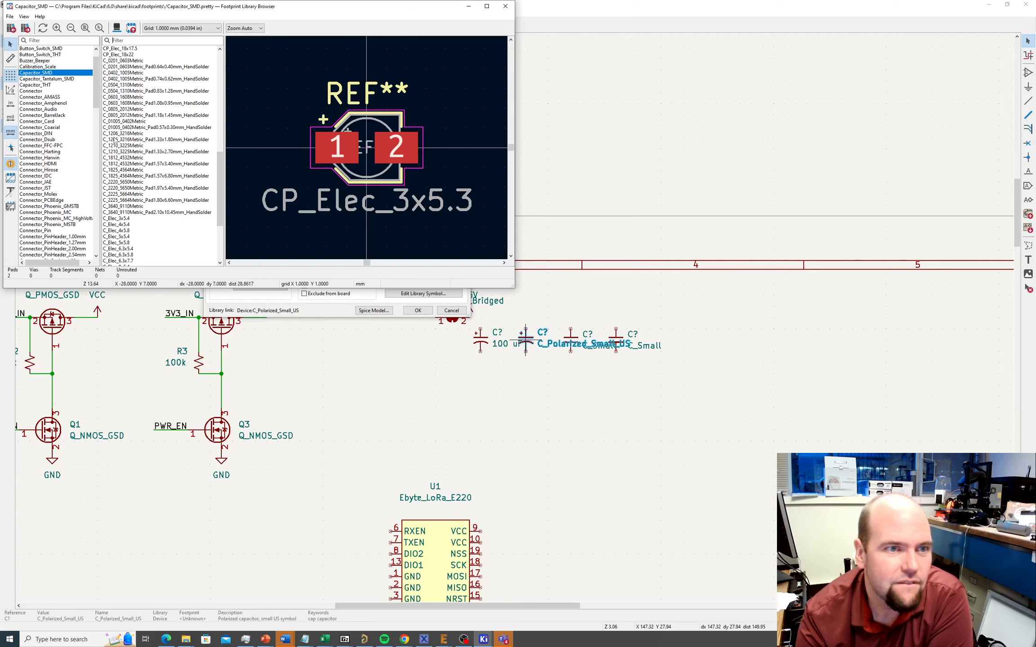
Preview the C_1206_3216Metric footprints and assign C_1206_3216Metric_Pad1.33x1.80mm_HandSolder to the 10 uF capacitor.
click(117, 134)
click(116, 140)
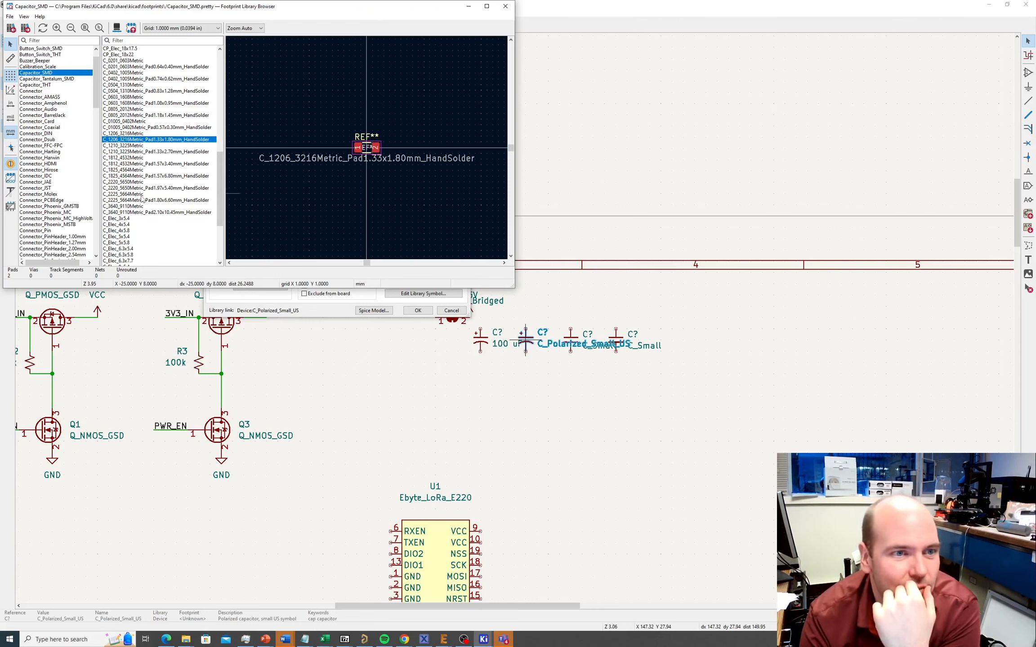
scroll(137, 198, down, 1)
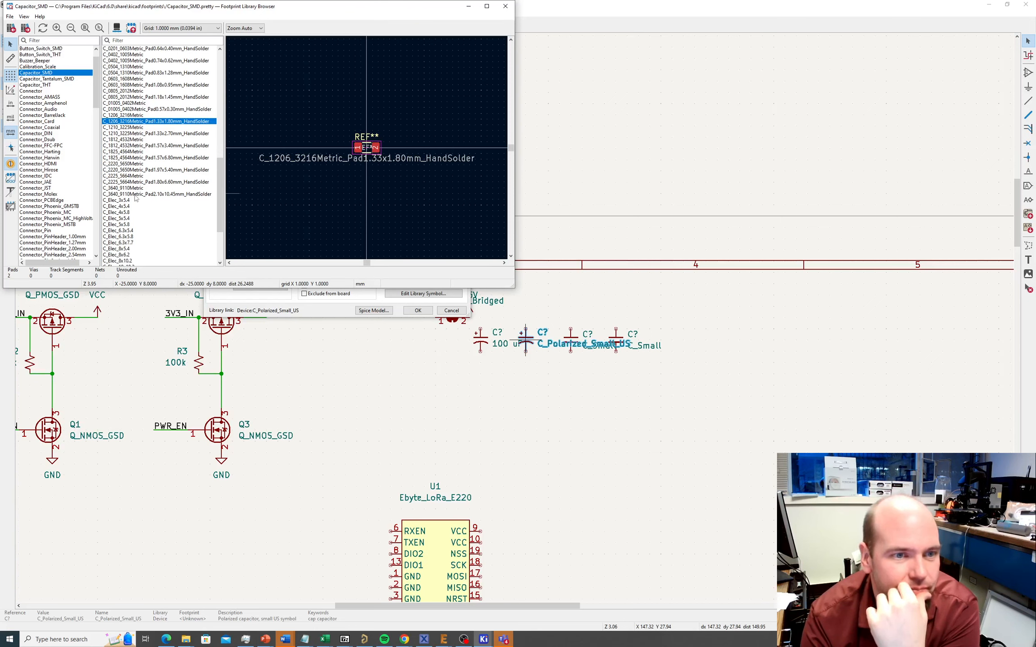
scroll(136, 199, up, 2)
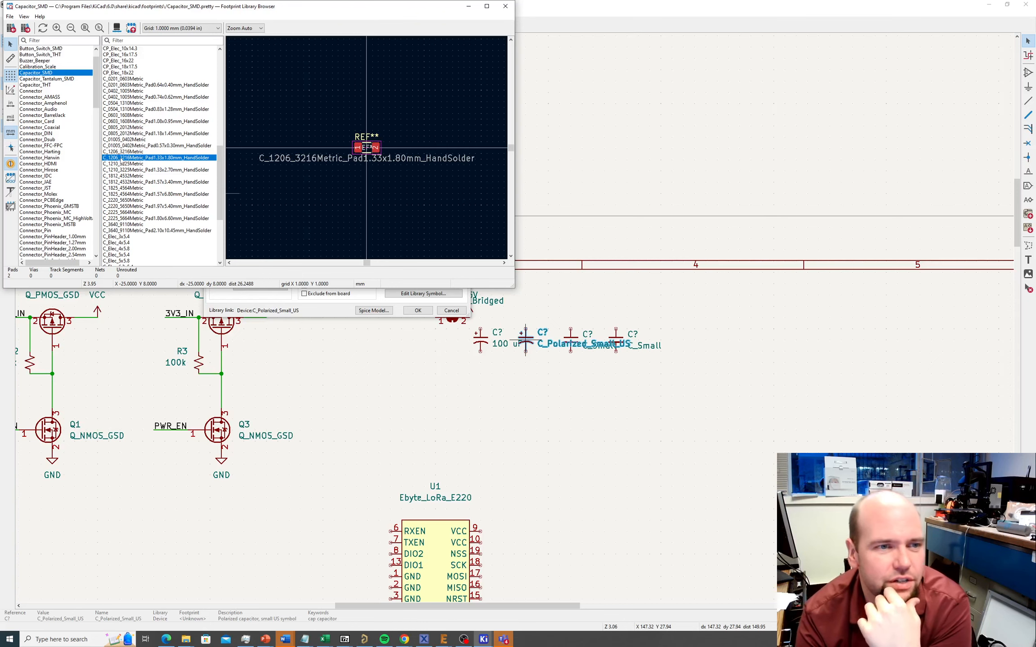
double_click(120, 159)
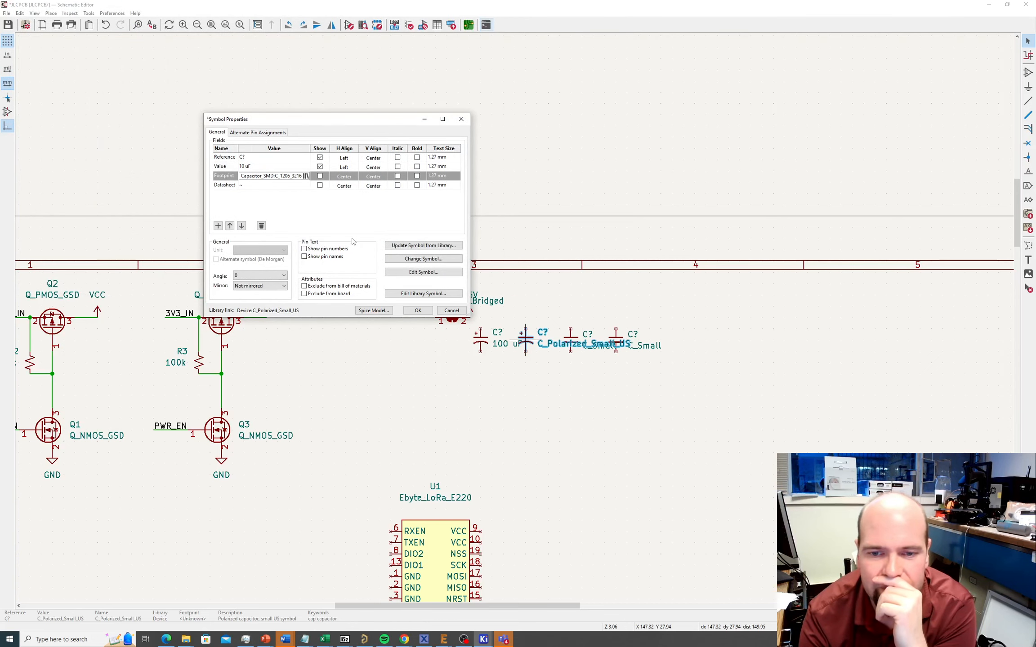
Reopen the footprint browser for the 10 uF capacitor and compare the Capacitor_SMD and Capacitor_Tantalum_SMD footprint lists.
click(305, 176)
scroll(404, 112, up, 5)
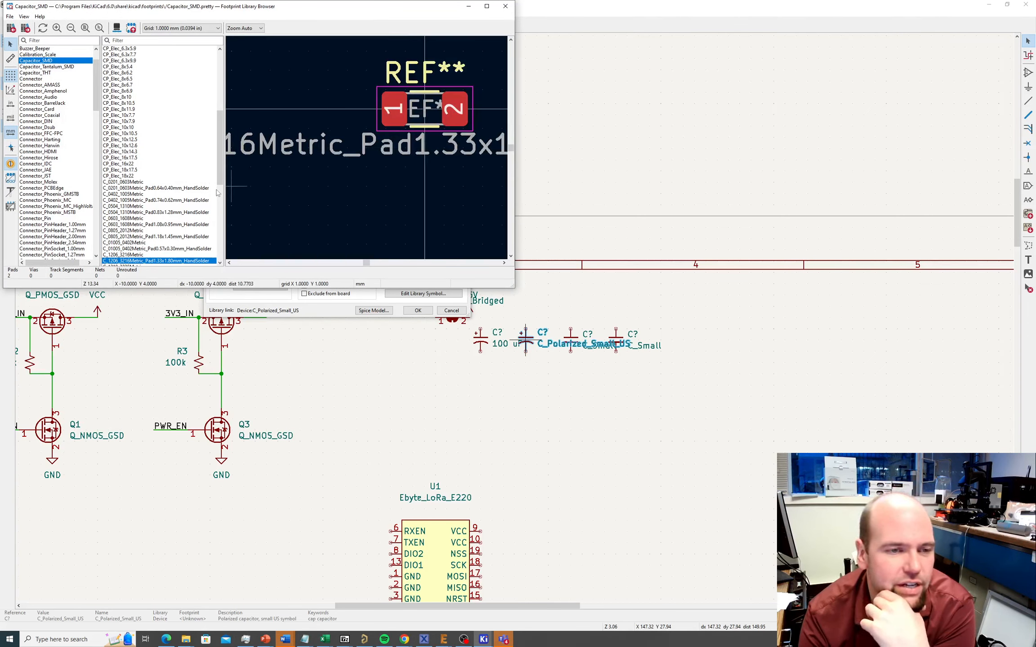
scroll(194, 215, down, 1)
scroll(69, 109, up, 1)
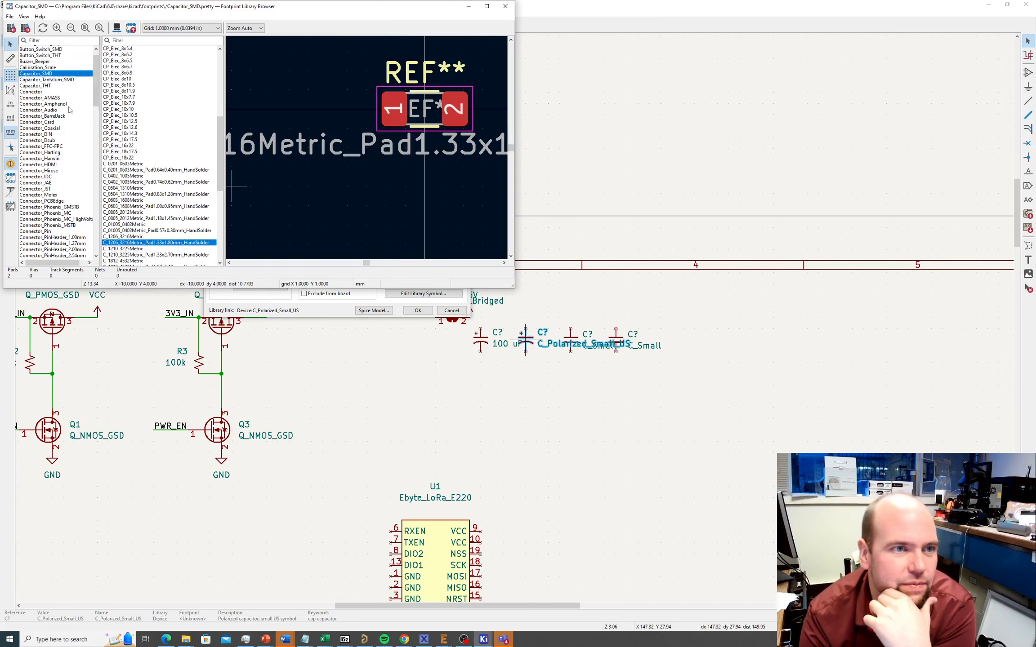
click(42, 86)
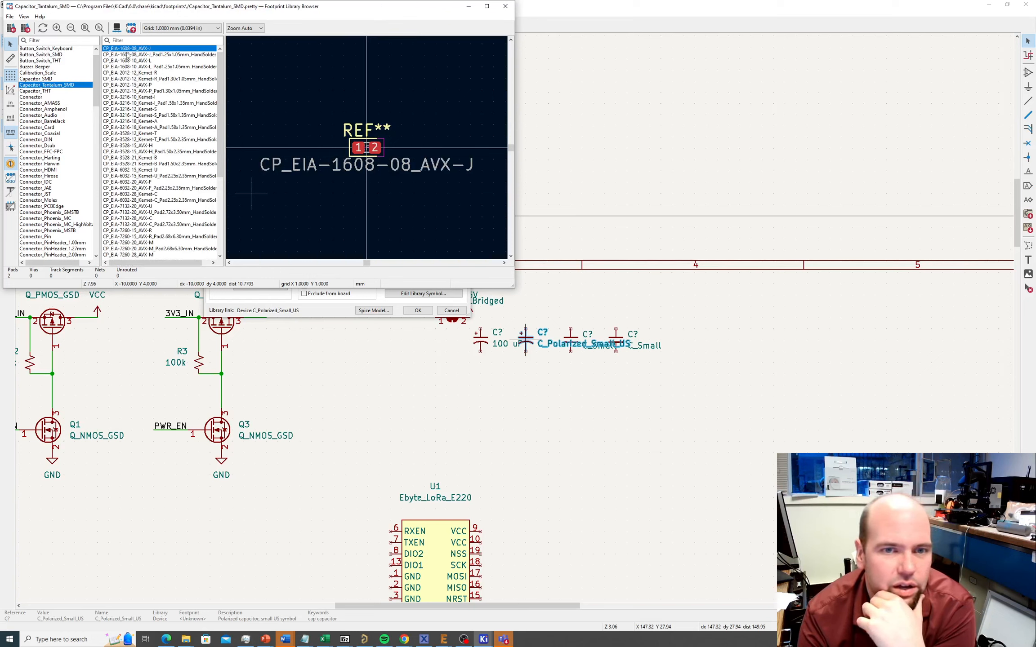
click(61, 80)
scroll(134, 127, down, 4)
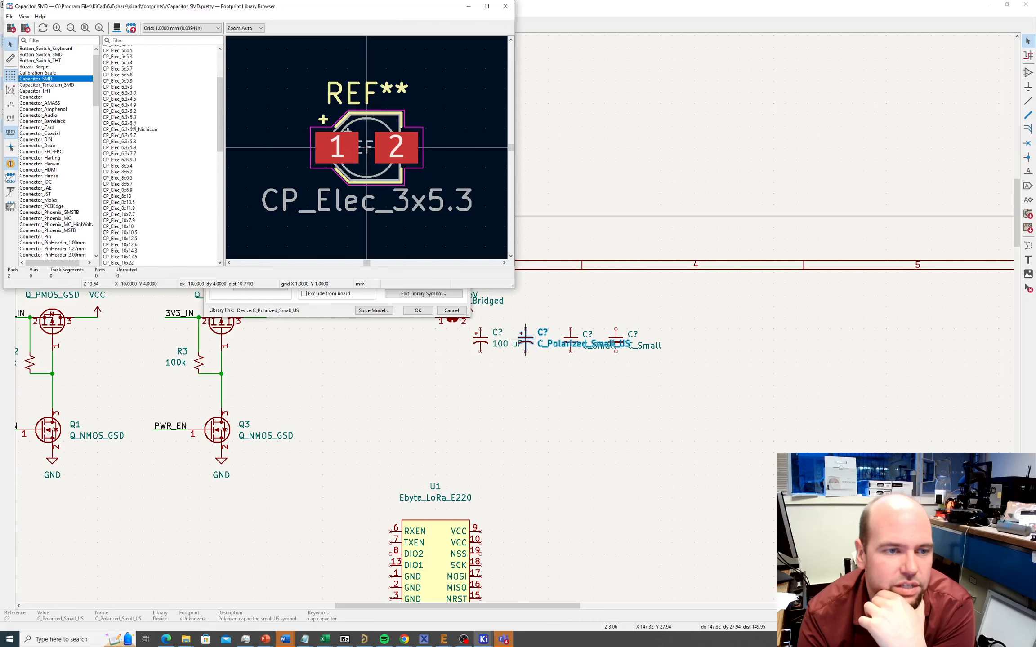
scroll(133, 128, down, 20)
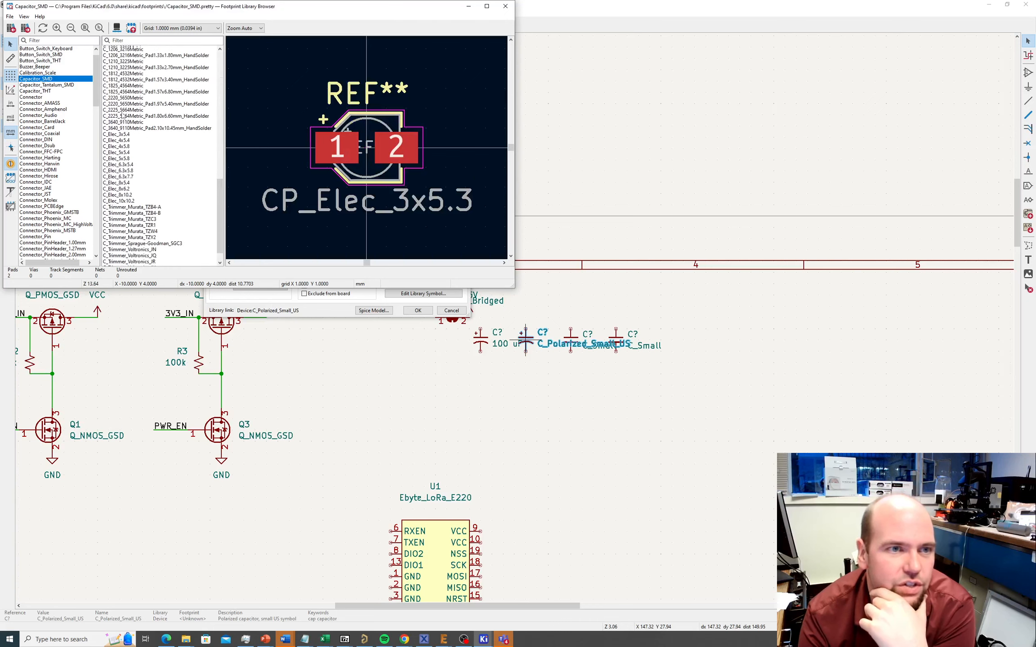
scroll(123, 116, up, 2)
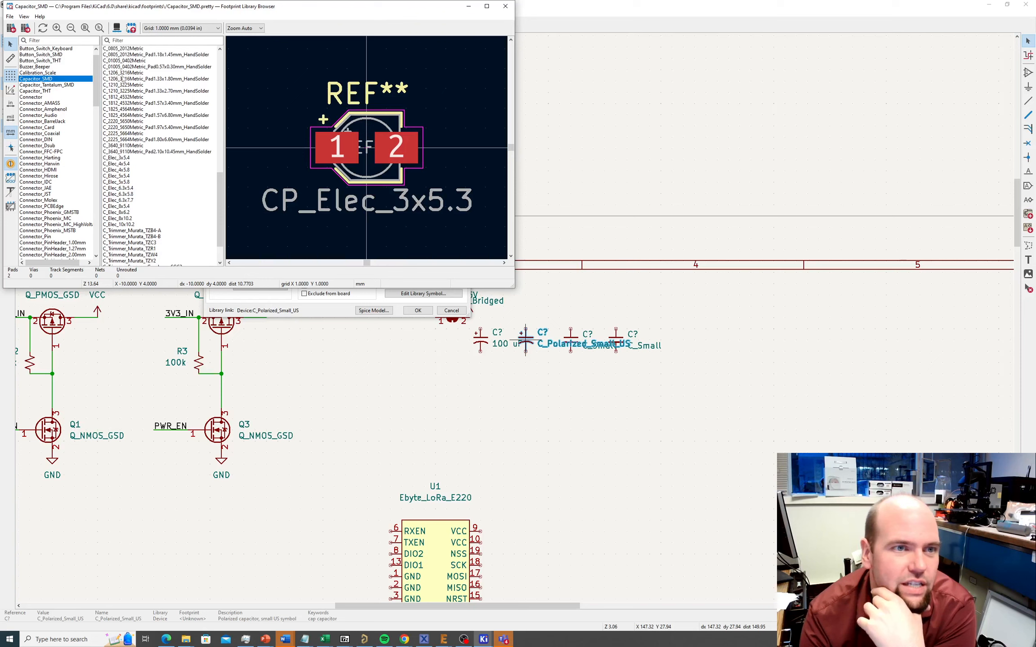
Assign the Capacitor_Tantalum_SMD footprint CP_EIA-3216-10_Kemet-I_Pad1.58x1.35mm_HandSolder to the 10 uF capacitor and apply its properties.
click(46, 86)
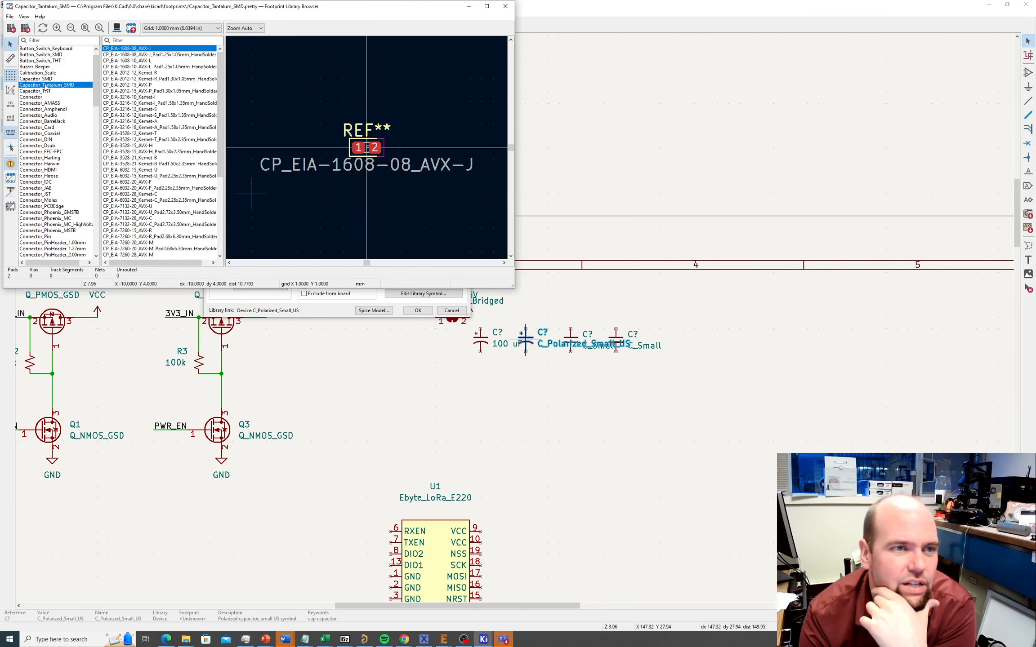
click(127, 104)
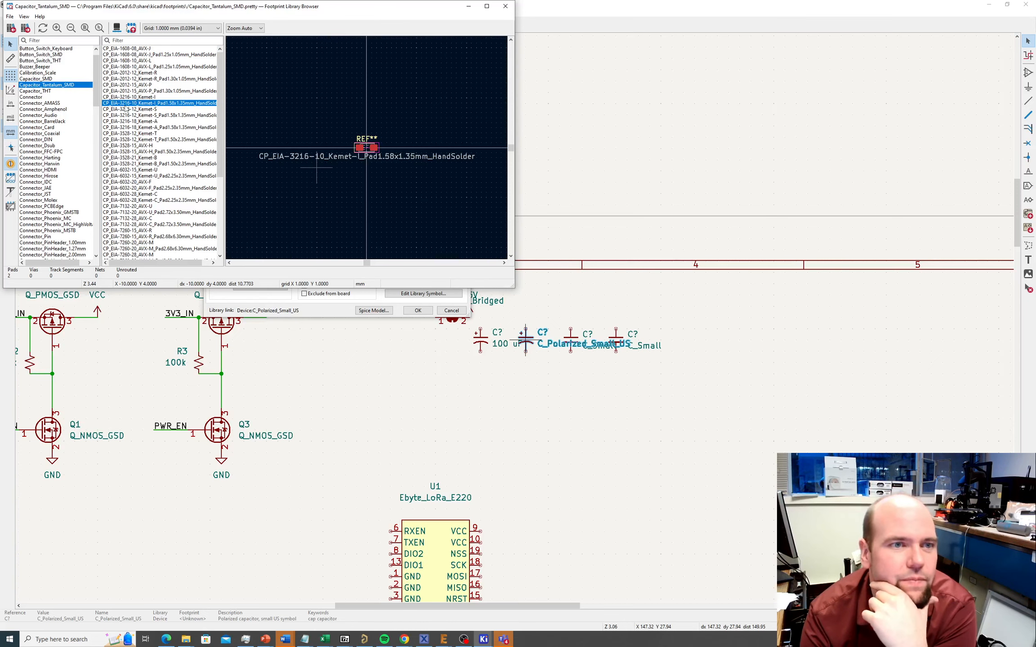
double_click(127, 108)
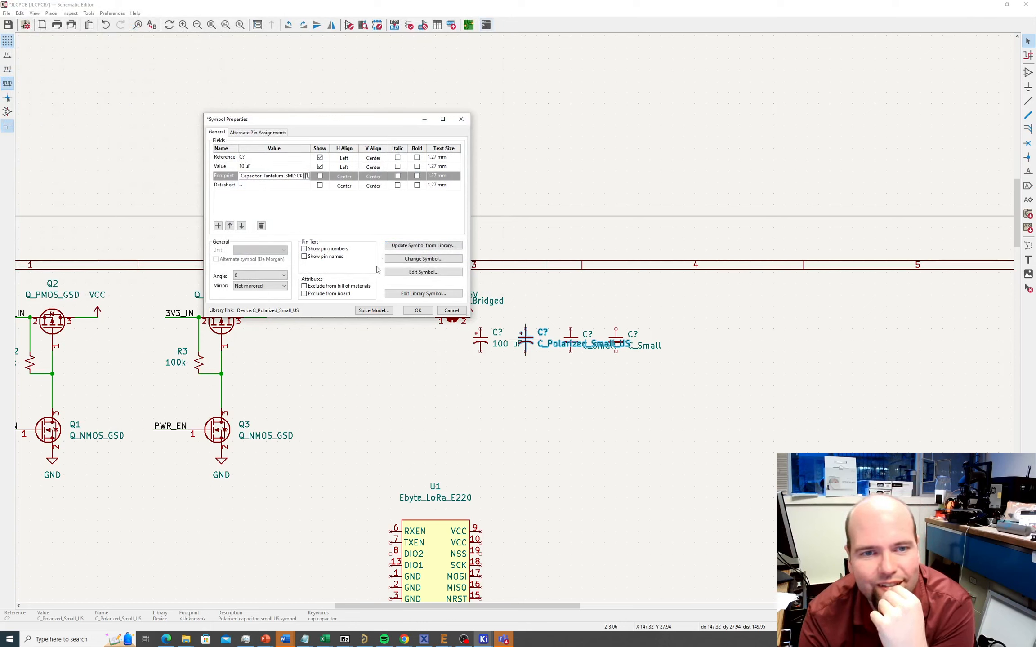
click(417, 310)
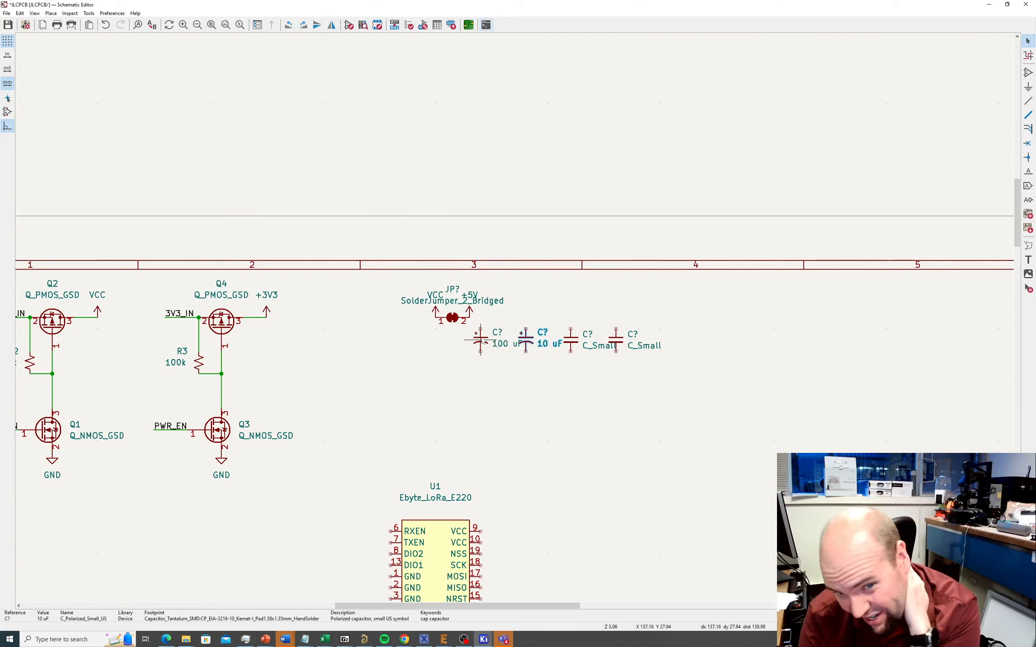
Open the footprint browser for the 100 uF capacitor and check the CAP/TANT/2917/10%/16V row in SMDComponentLibrary.xlsx in Excel before returning to KiCad.
double_click(482, 341)
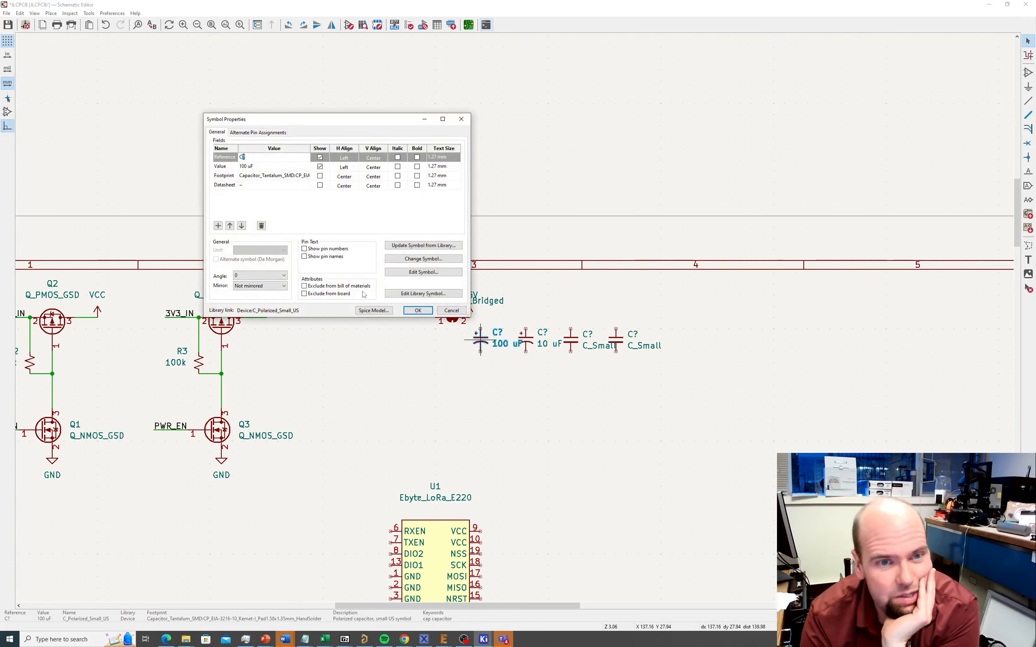
click(275, 177)
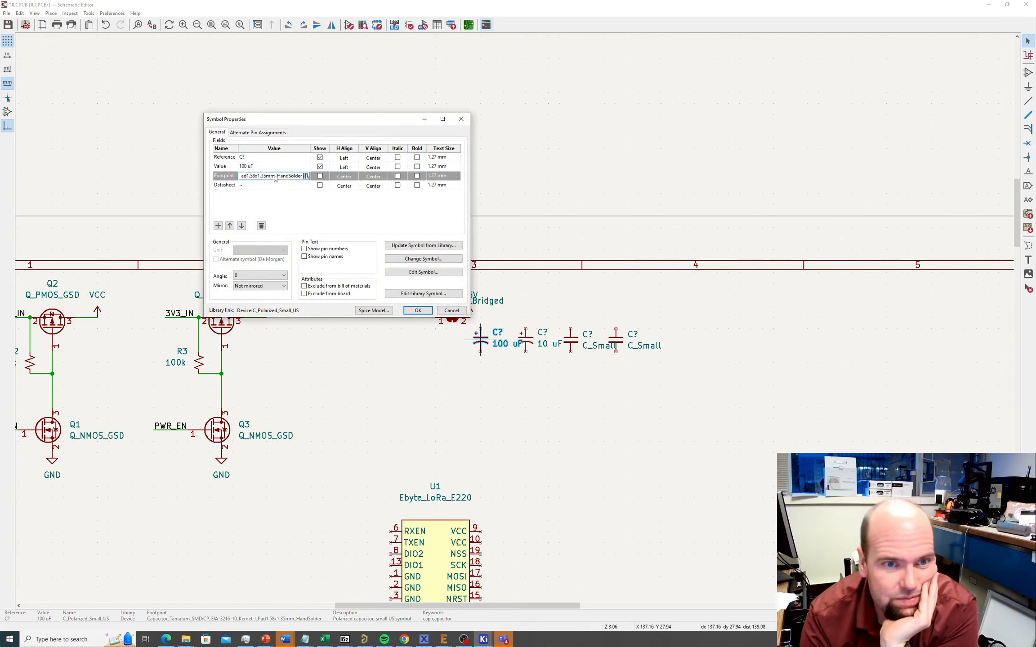
click(305, 175)
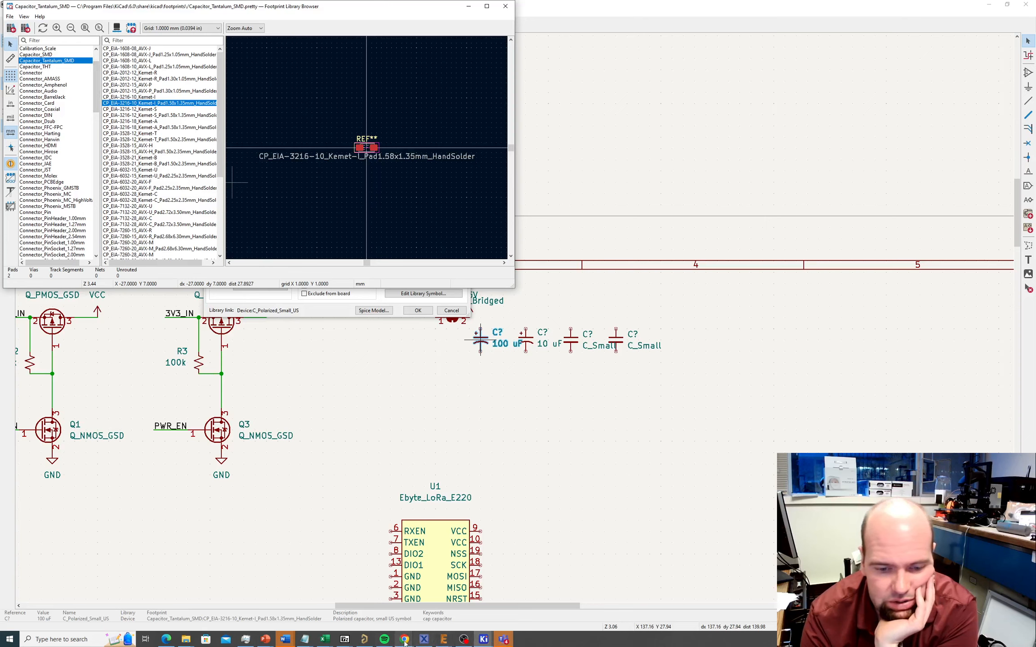
click(326, 640)
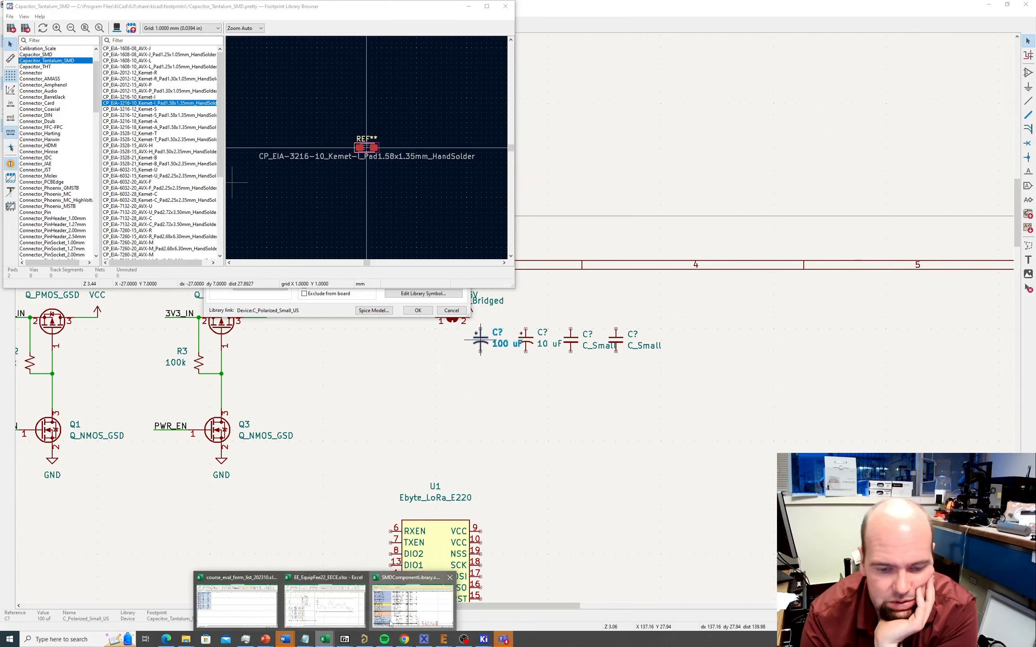
click(413, 605)
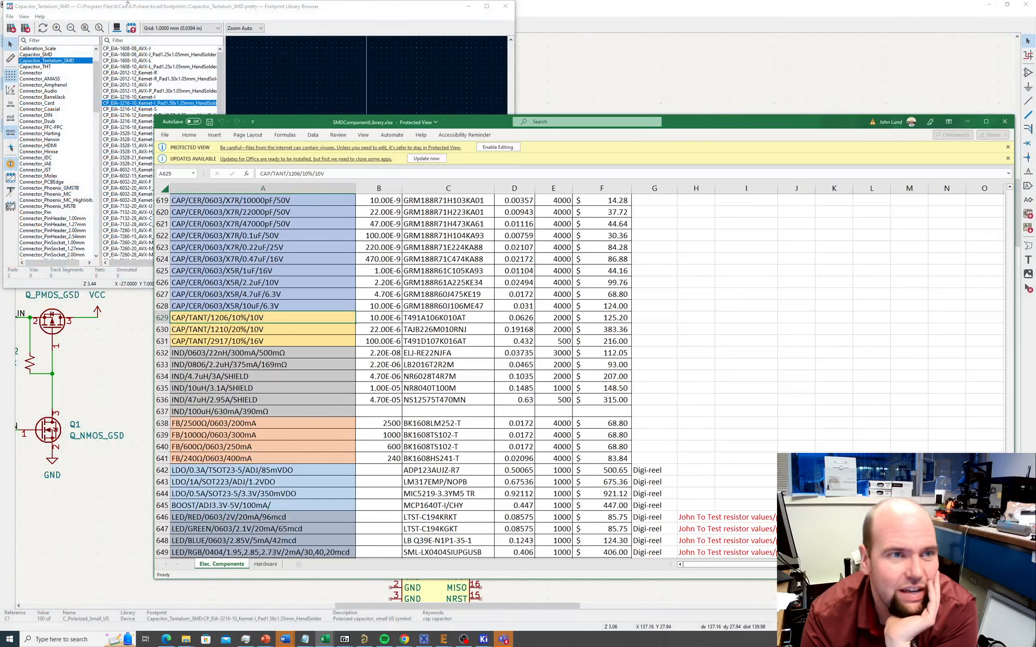
click(126, 19)
Look through the Capacitor_SMD library for a footprint matching the 2917 size of the 100 uF capacitor.
click(48, 56)
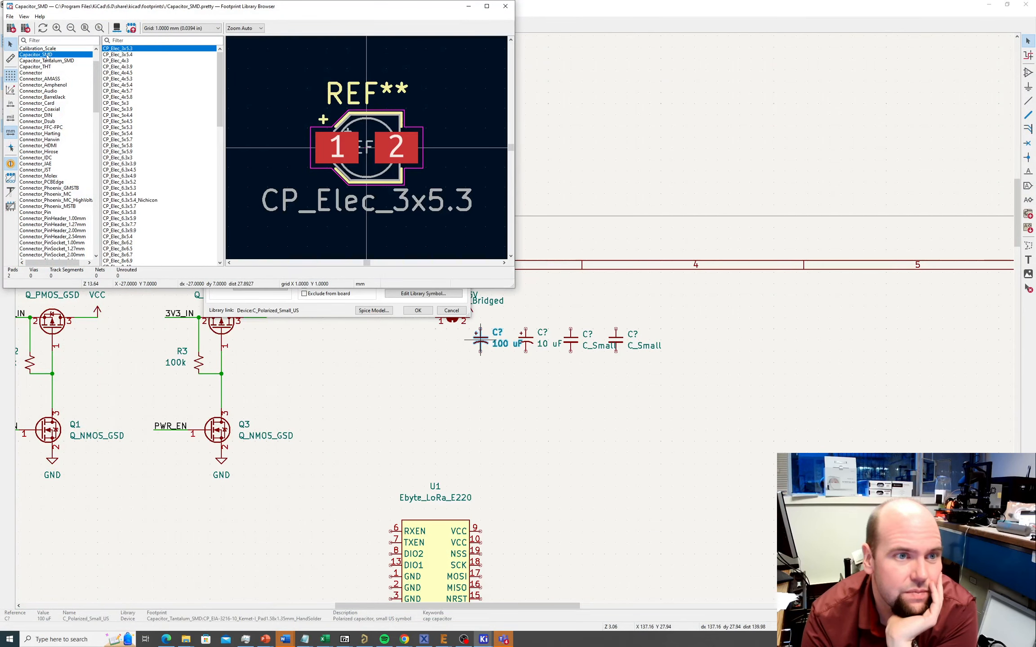
scroll(144, 178, down, 15)
scroll(144, 179, down, 1)
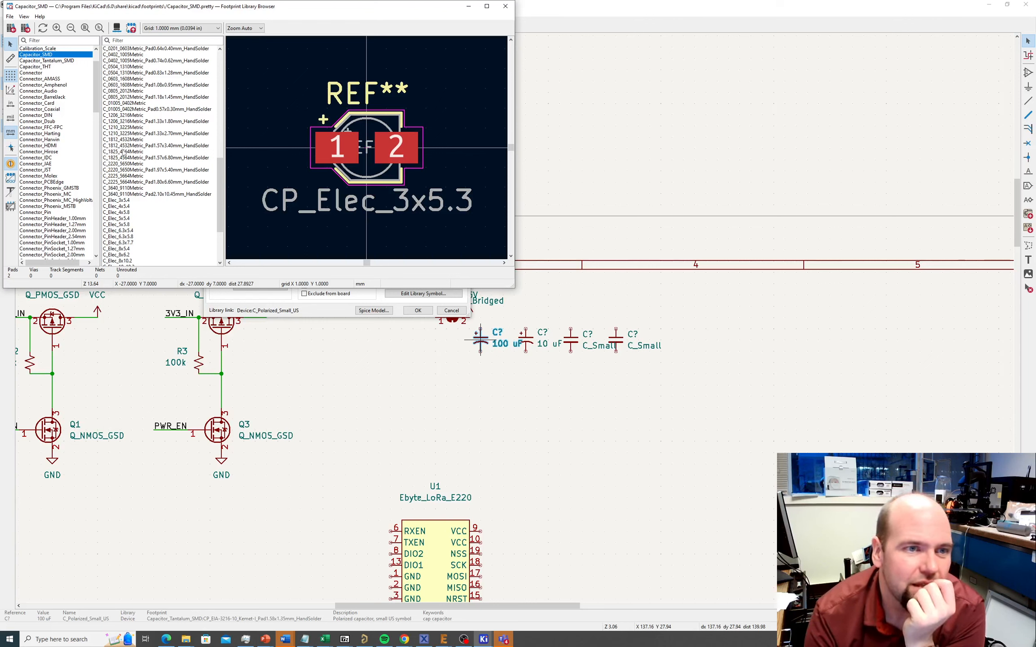
Preview the 7343 footprints in Capacitor_Tantalum_SMD and assign CP_EIA-7343-20_Kemet-V_Pad2.25x2.55mm_HandSolder to the 100 uF capacitor.
click(63, 61)
scroll(142, 118, down, 2)
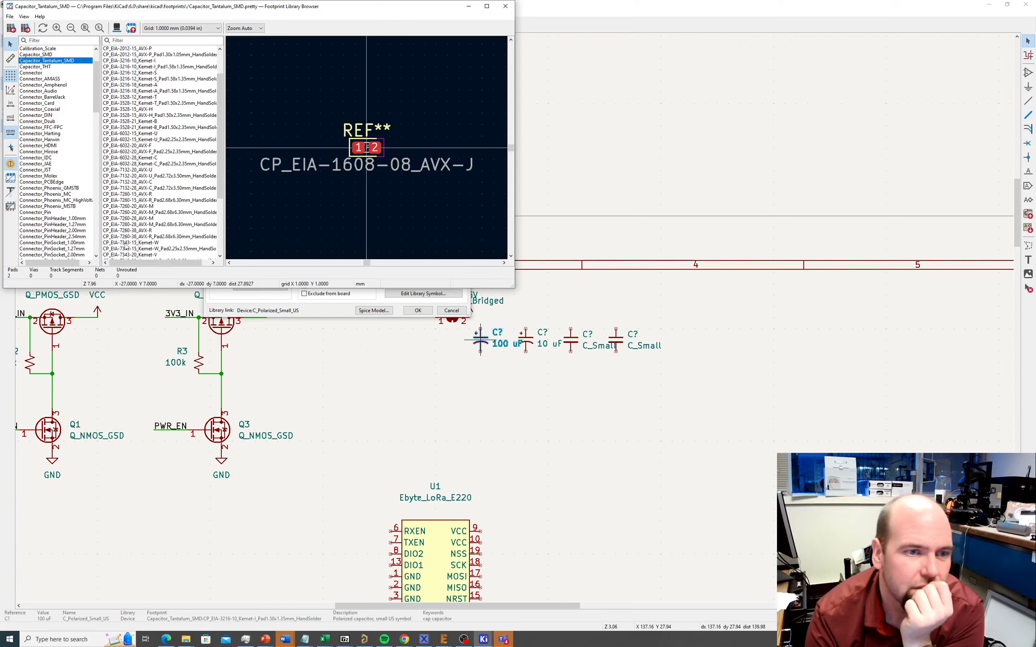
click(126, 243)
click(130, 255)
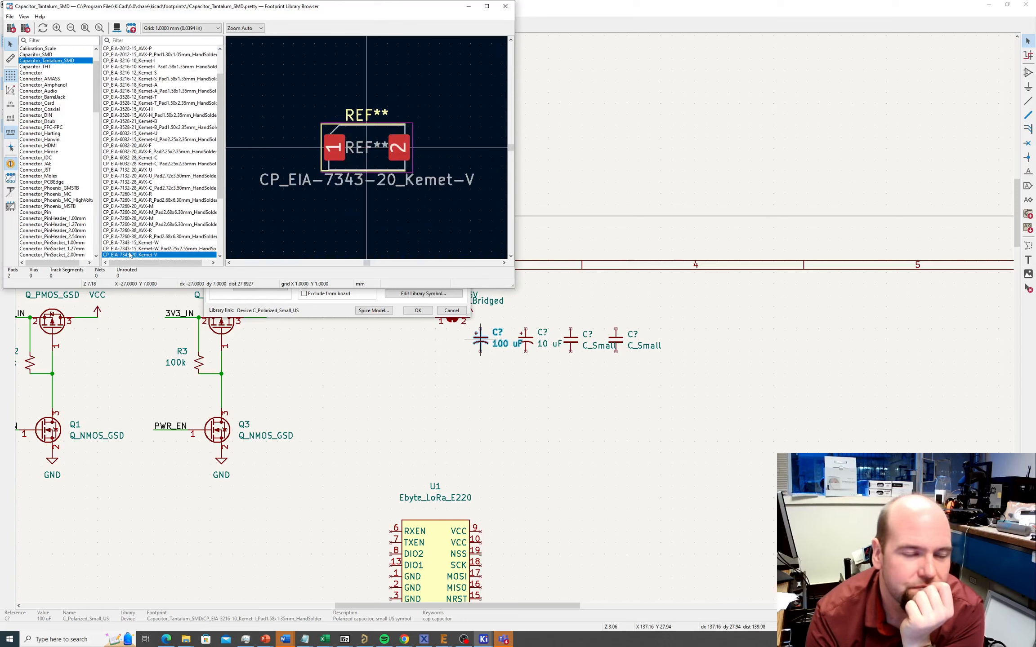
scroll(130, 255, down, 1)
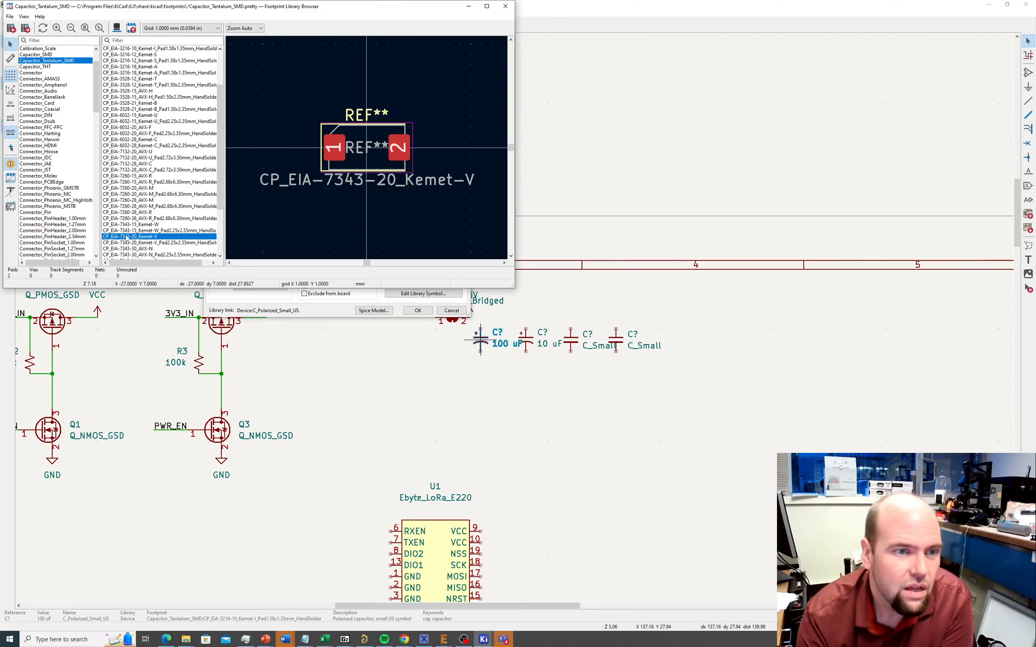
click(133, 242)
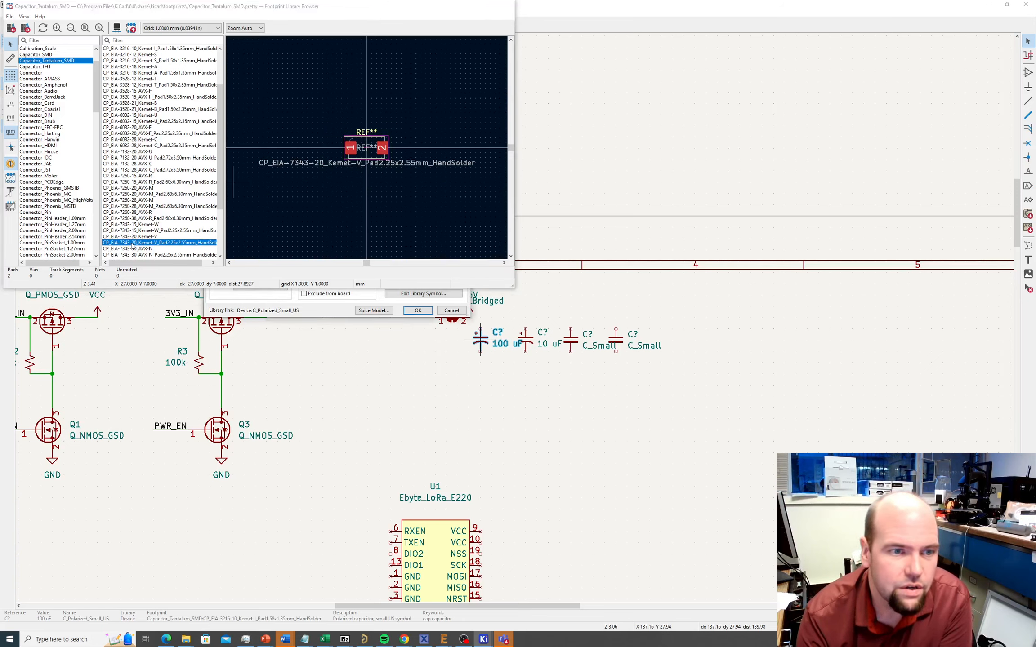
double_click(133, 242)
click(416, 312)
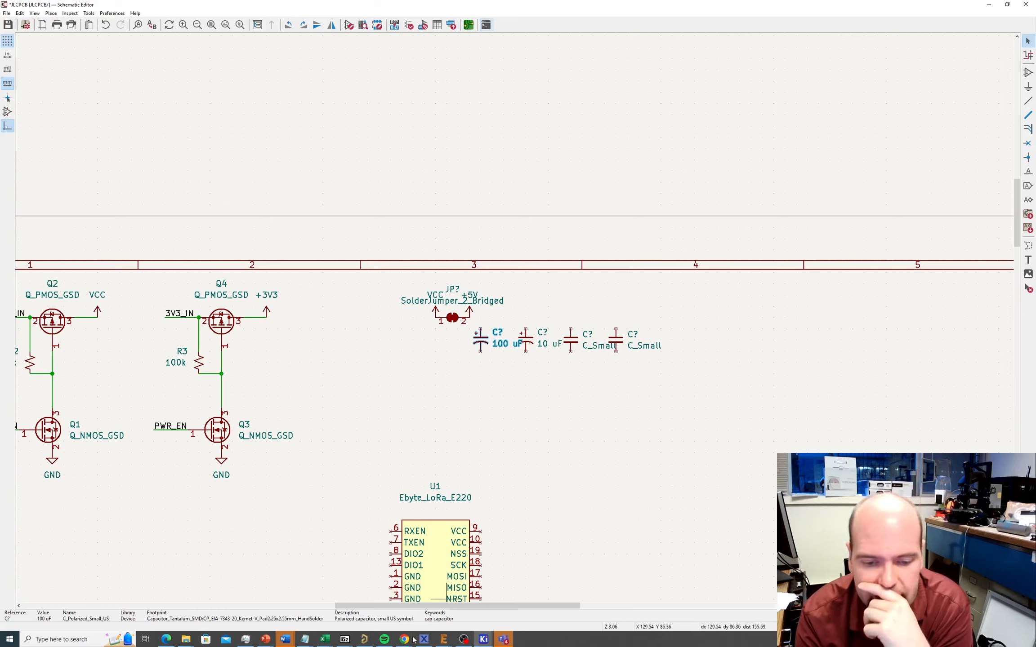
Check the Power Decoupling capacitors in the SparkFun schematic in Chrome, and switch to SMDComponentLibrary.xlsx in Excel to examine the 0603 ceramic capacitor rows.
mouse_move(406, 641)
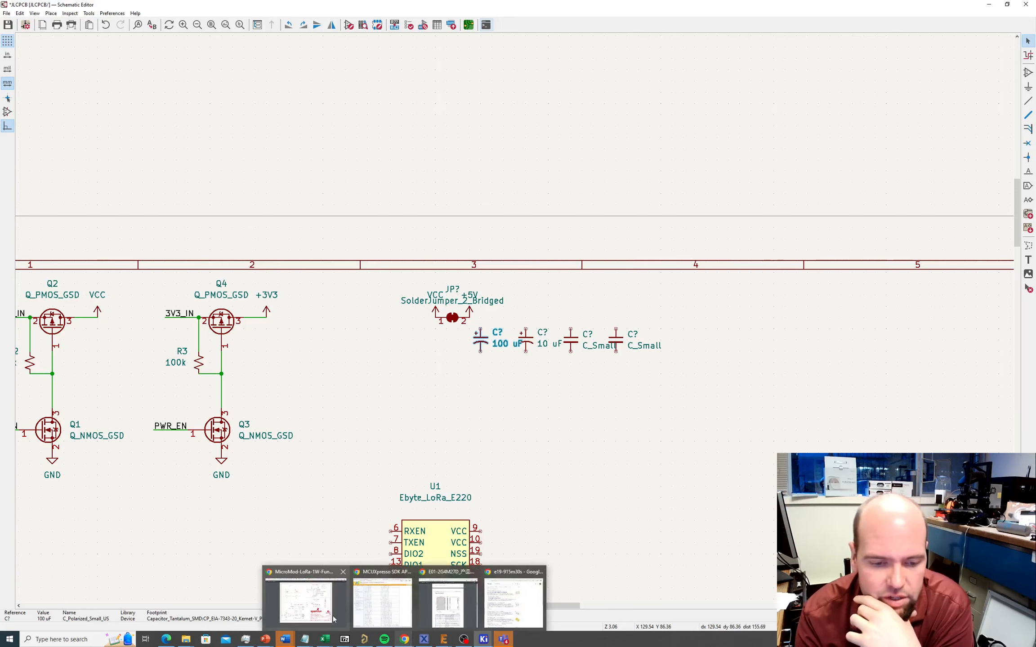
click(309, 608)
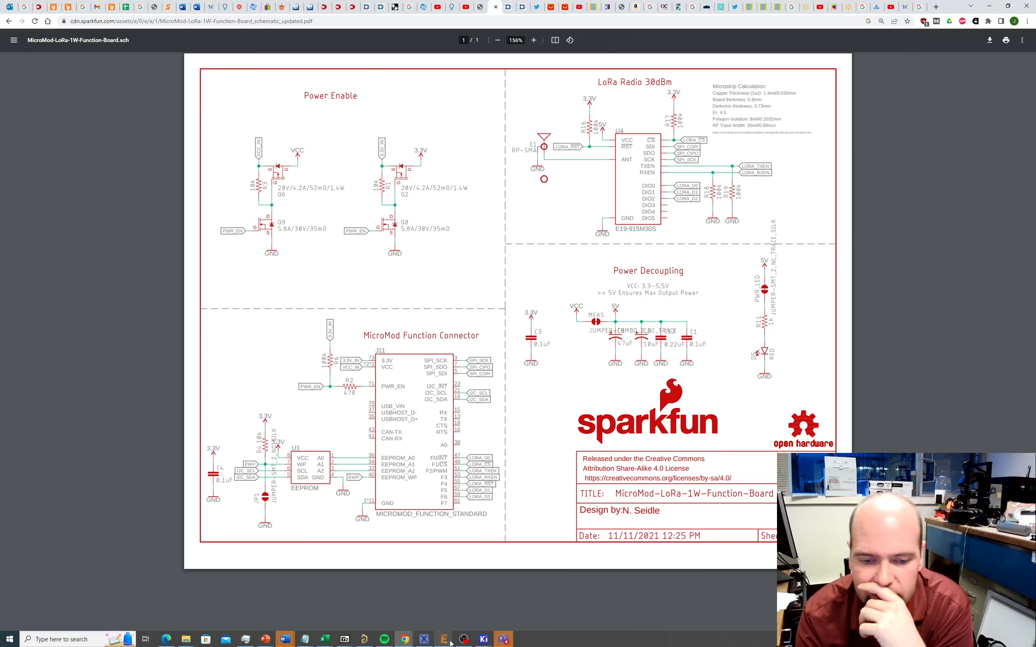
mouse_move(325, 639)
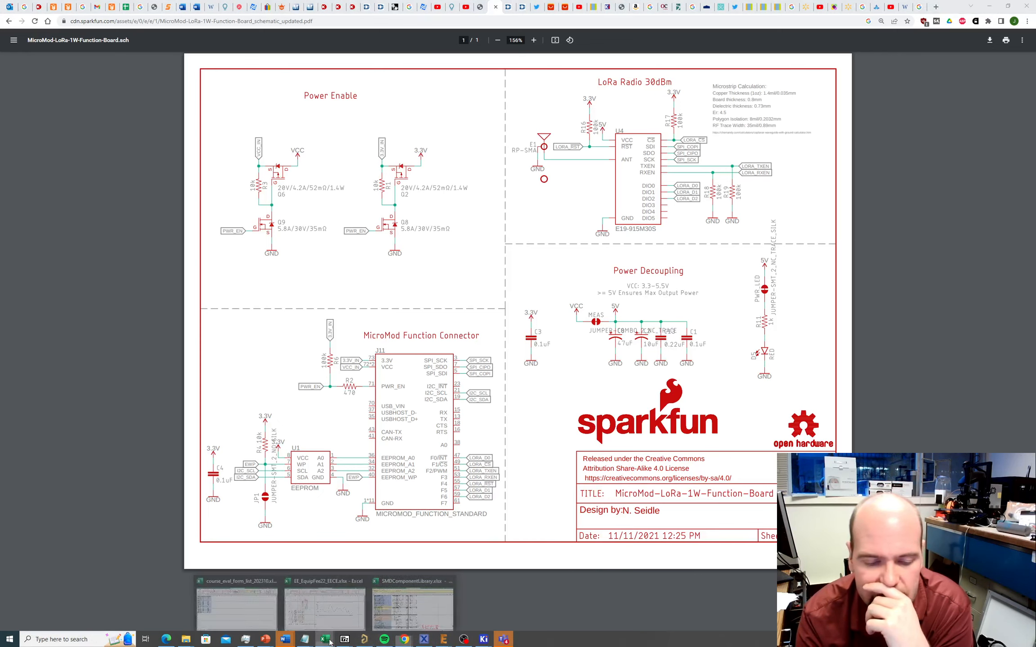
click(413, 602)
scroll(357, 378, up, 1)
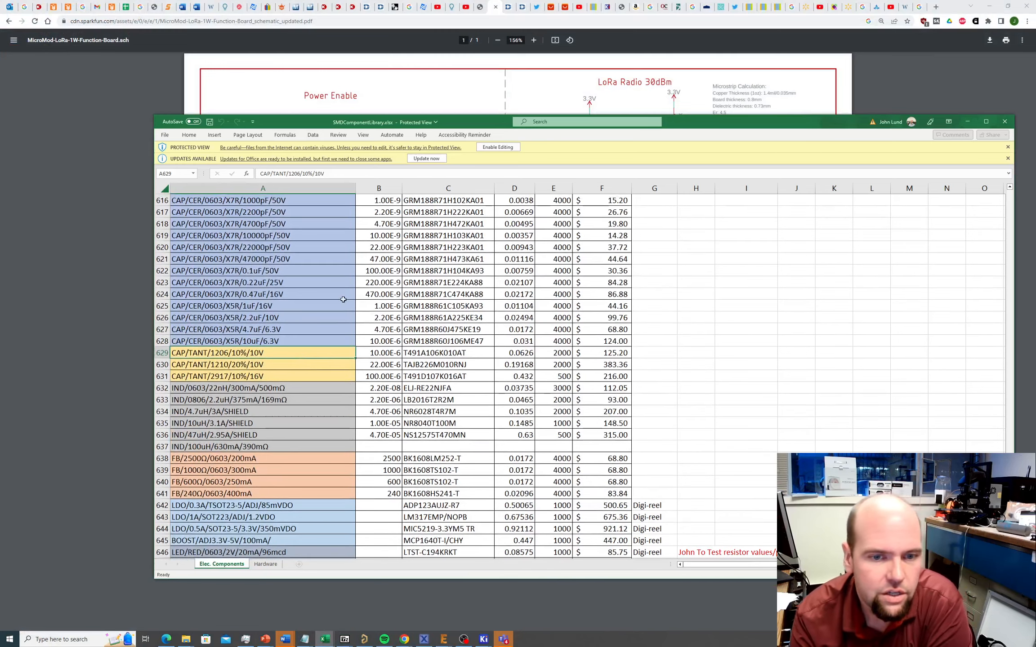
Look through the CAP/CER/0603 rows in SMDComponentLibrary.xlsx, covering the C0G and X7R capacitors.
scroll(393, 316, up, 1)
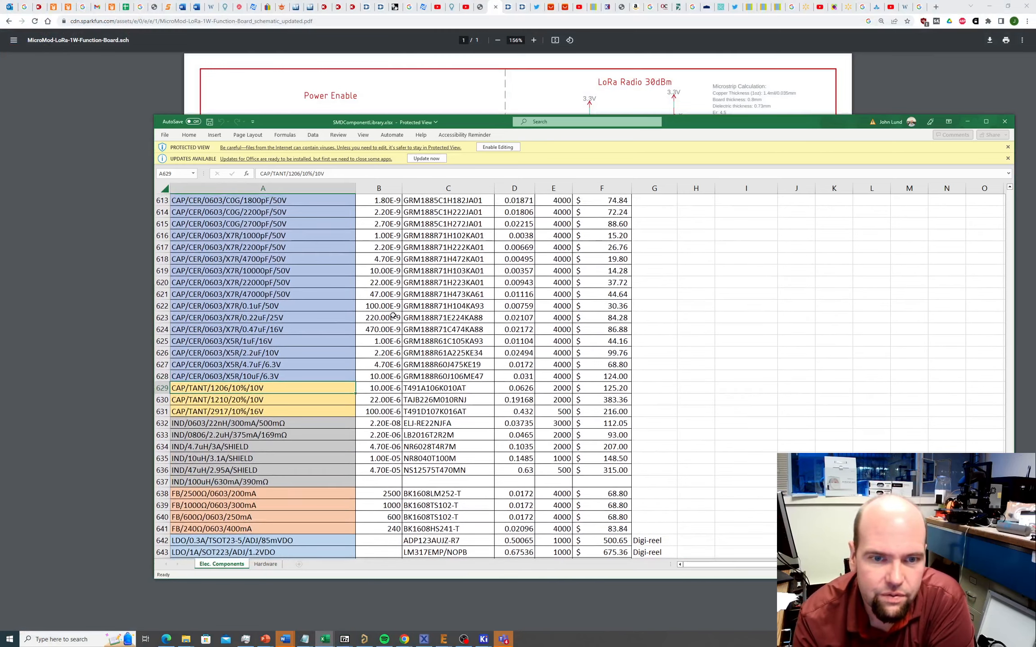
scroll(393, 317, up, 1)
scroll(394, 316, up, 1)
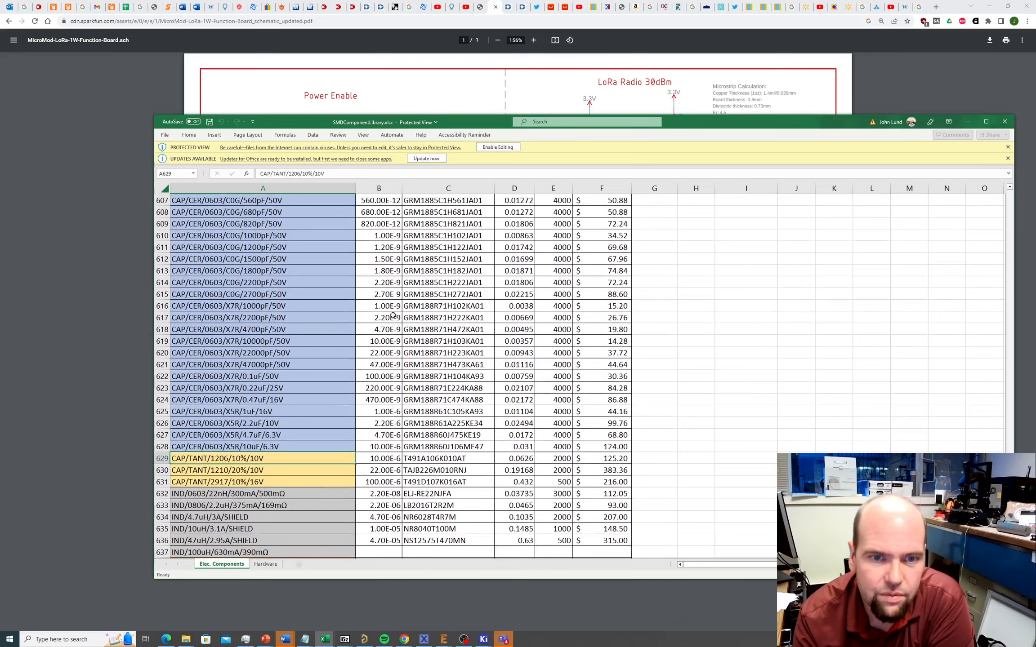
scroll(394, 316, up, 1)
scroll(393, 317, up, 1)
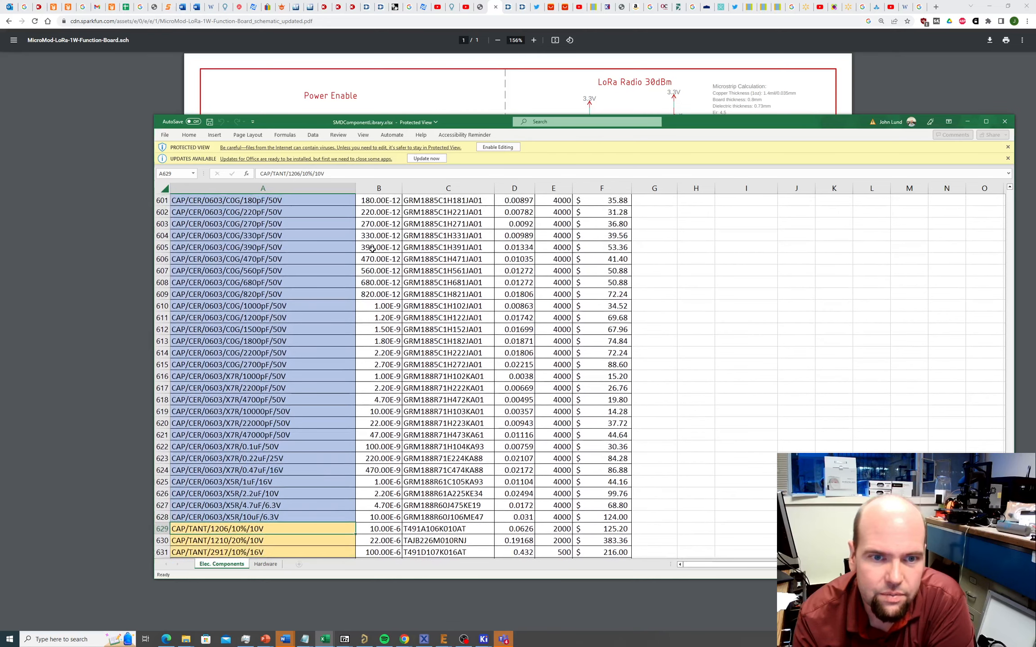
click(377, 213)
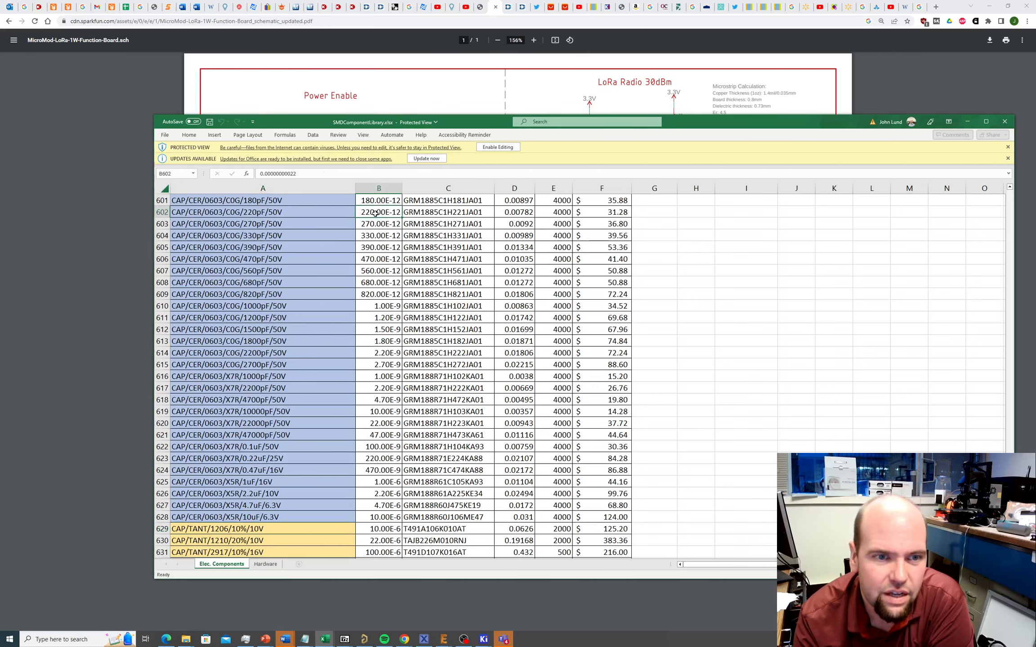
scroll(377, 233, down, 2)
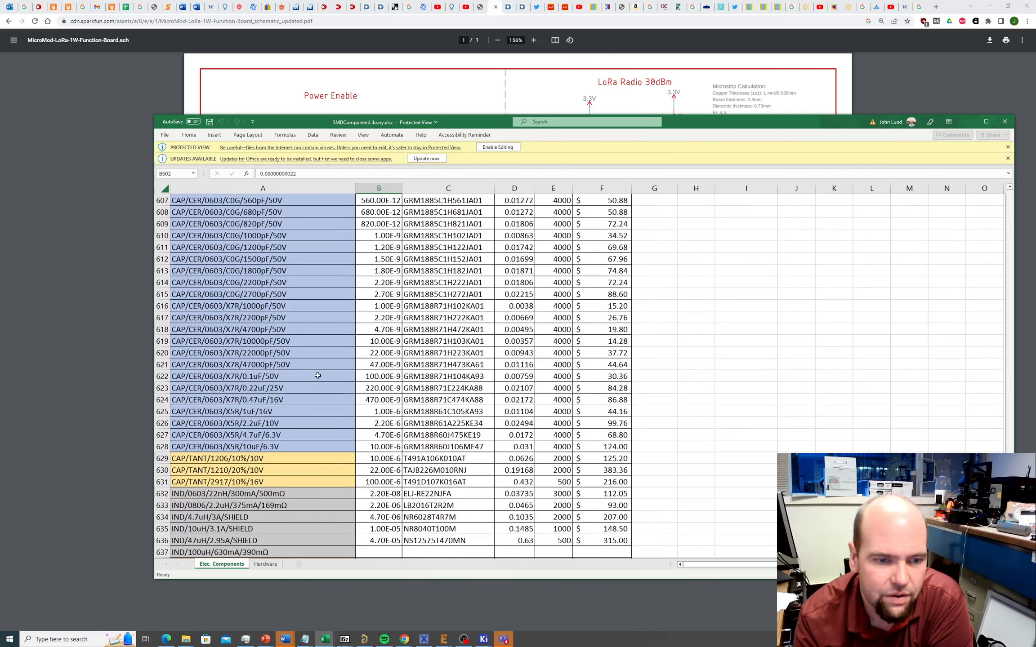
Compare the voltage ratings of the 0603 X7R and X5R capacitors from 0.22uF to 10uF.
click(257, 389)
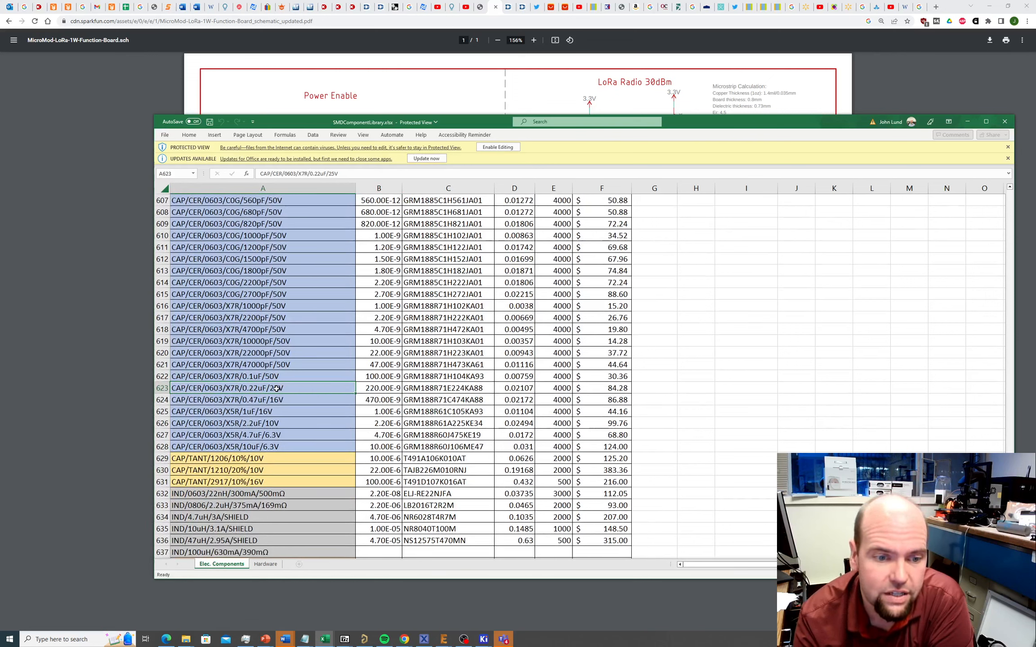
click(261, 448)
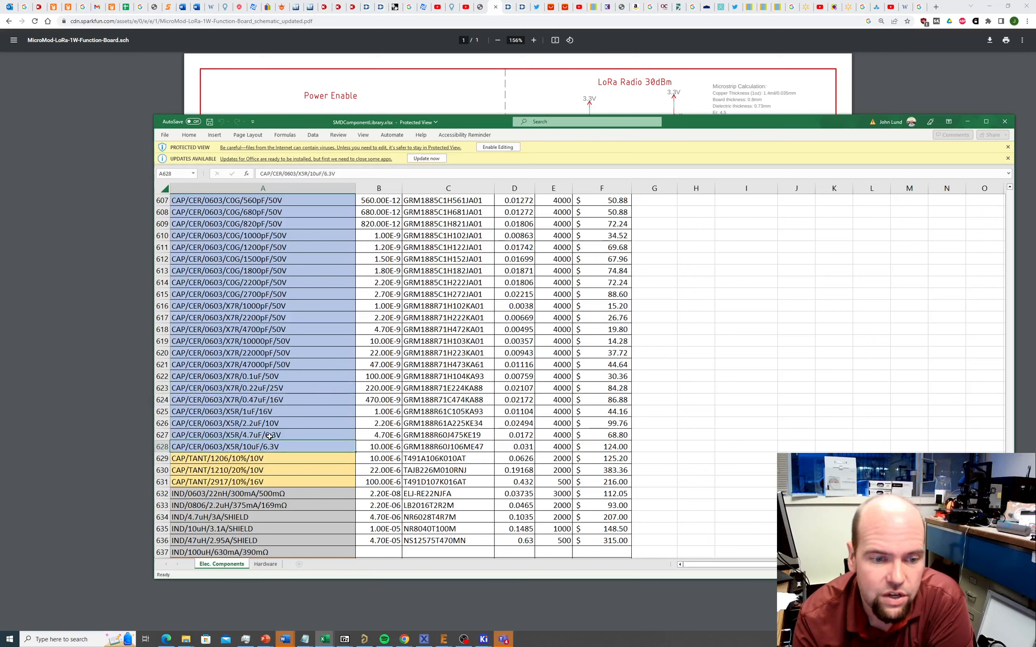
click(269, 436)
click(260, 448)
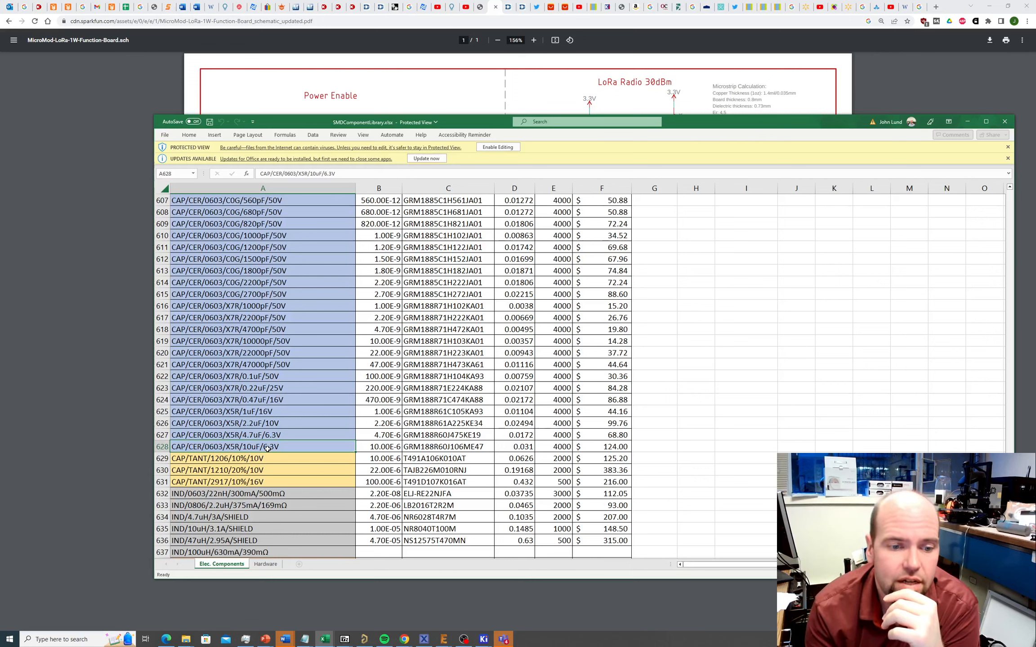
click(269, 423)
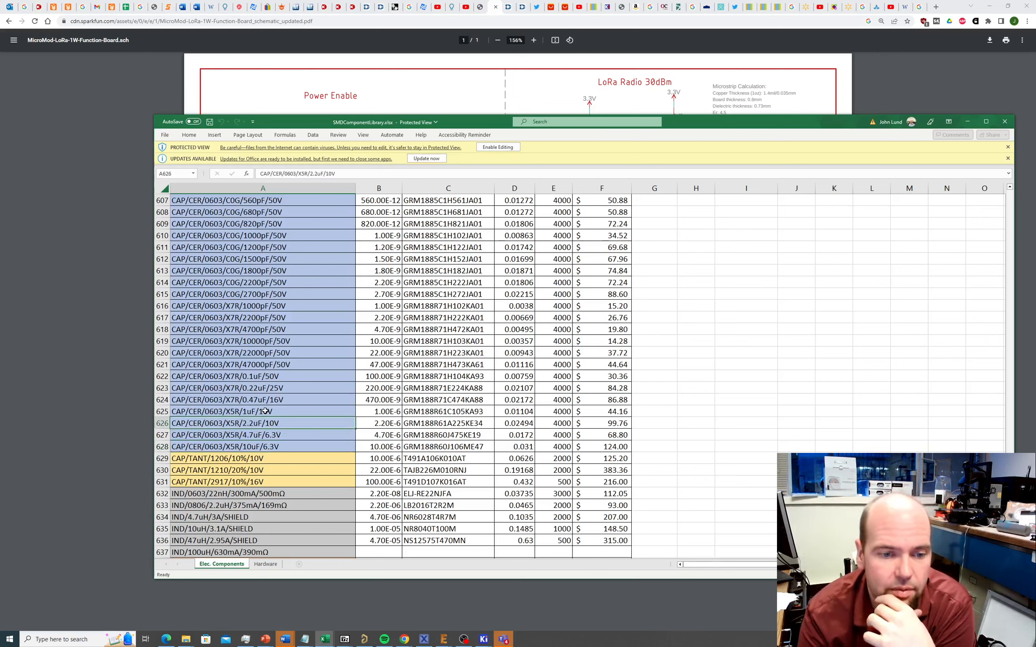
click(266, 411)
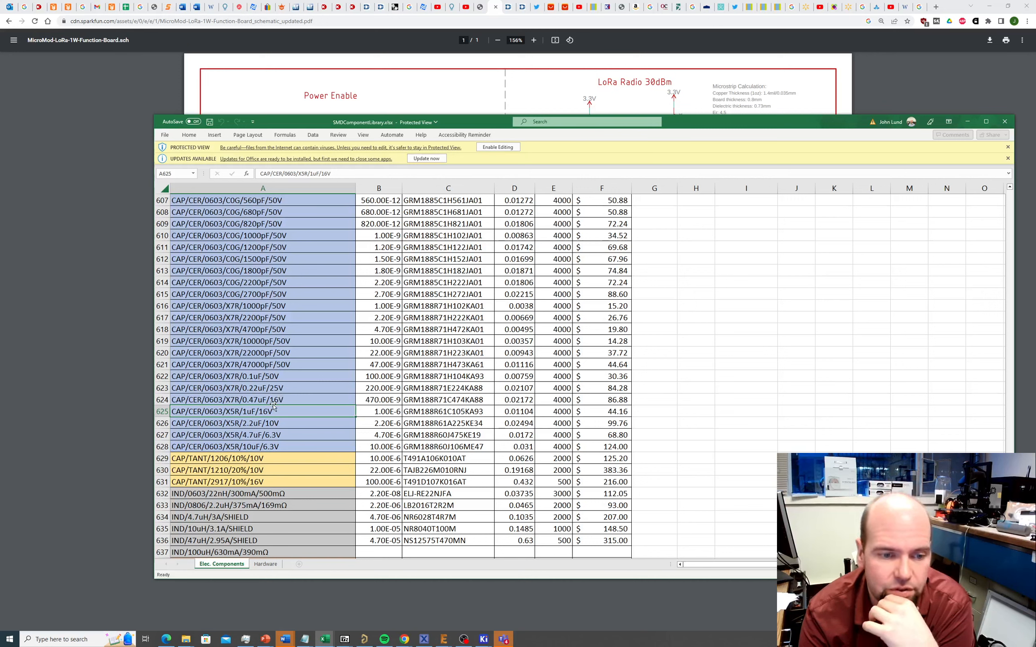
click(262, 390)
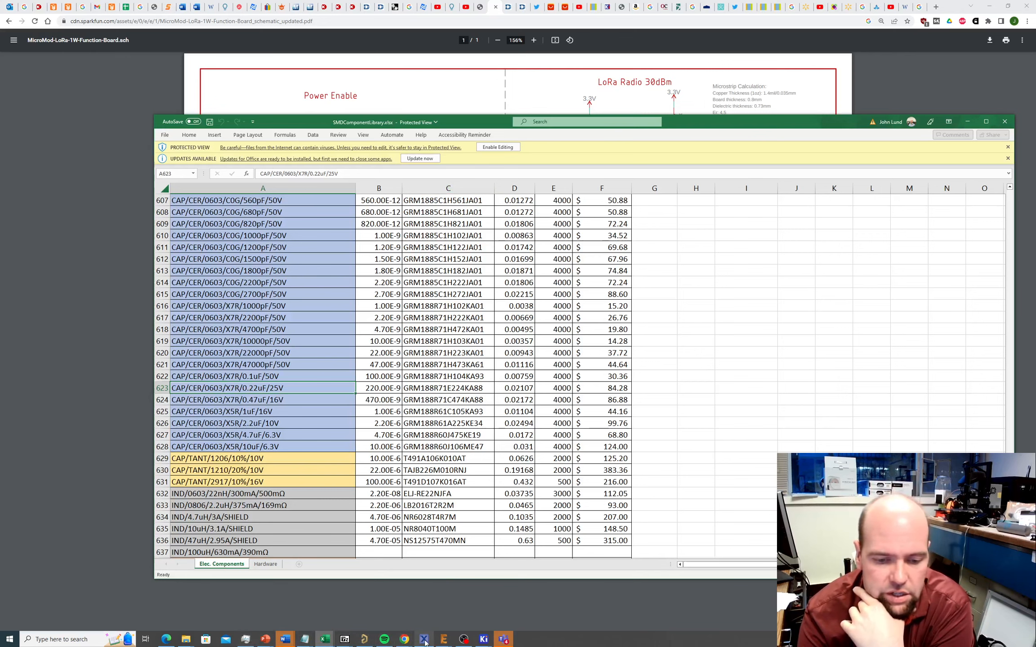
Switch to the KiCad Schematic Editor and assign C_0603_1608Metric_Pad1.08x0.95mm_HandSolder from Capacitor_SMD to the C_Small capacitor beside the 10 uF one.
click(478, 641)
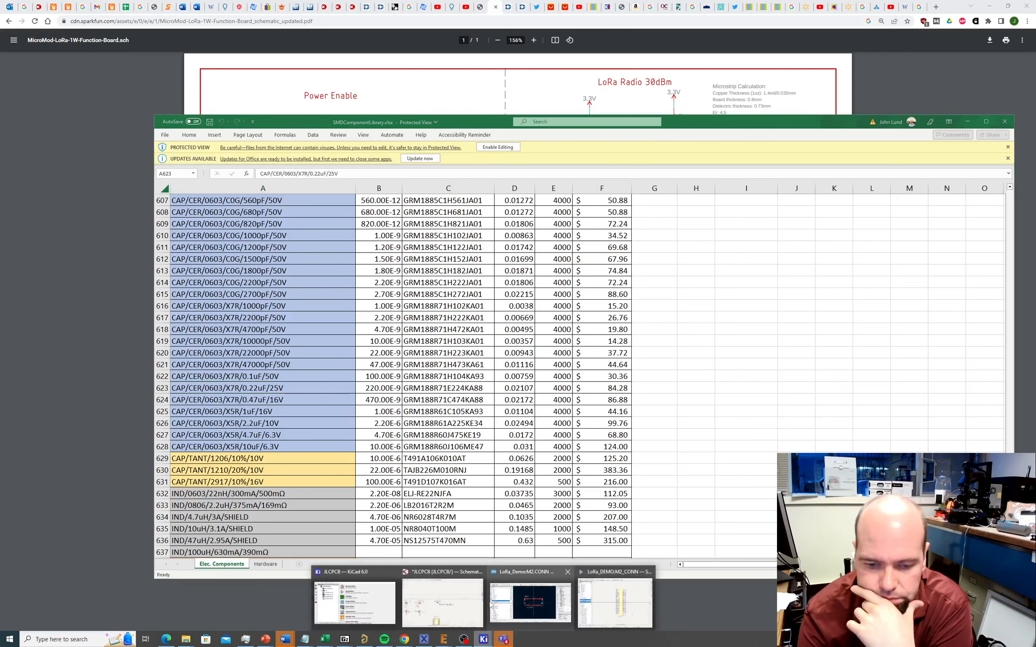
click(443, 603)
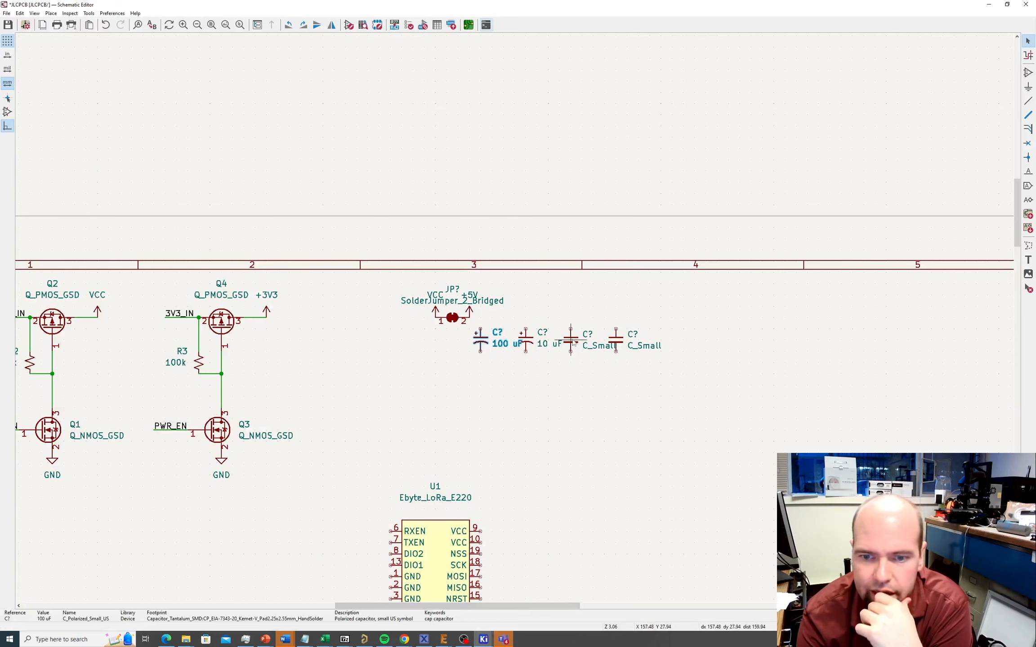
double_click(571, 341)
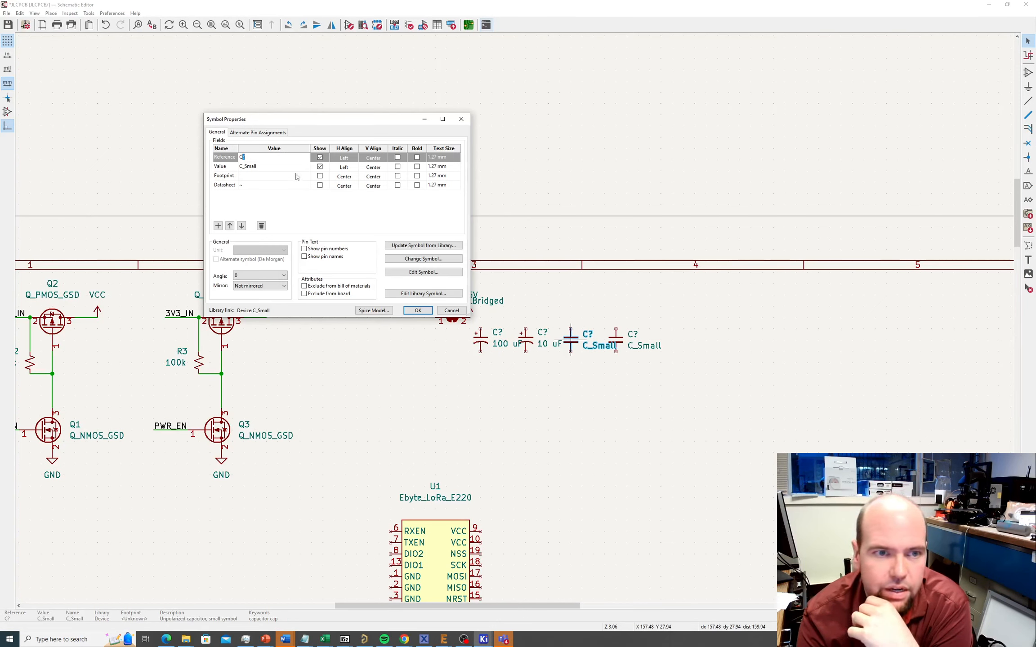
click(297, 177)
click(305, 178)
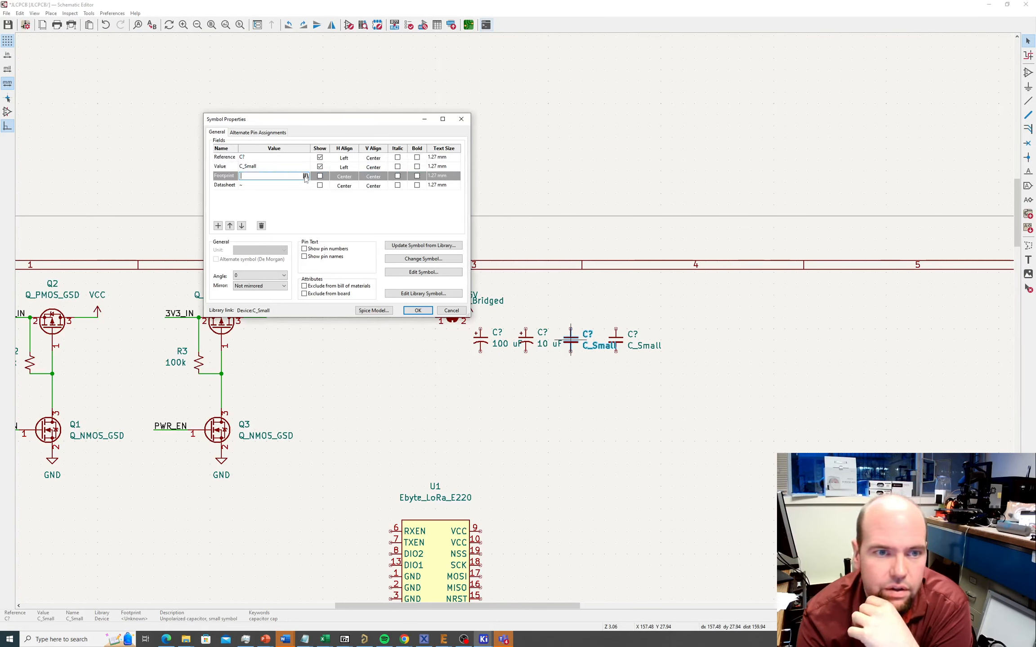
click(305, 177)
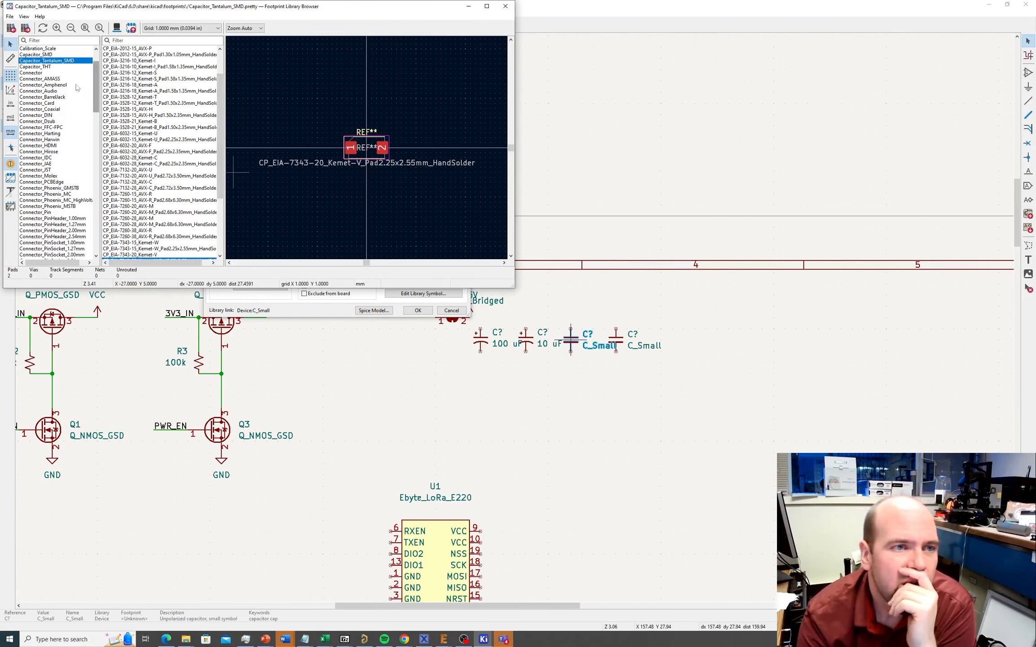
click(36, 54)
scroll(116, 150, down, 13)
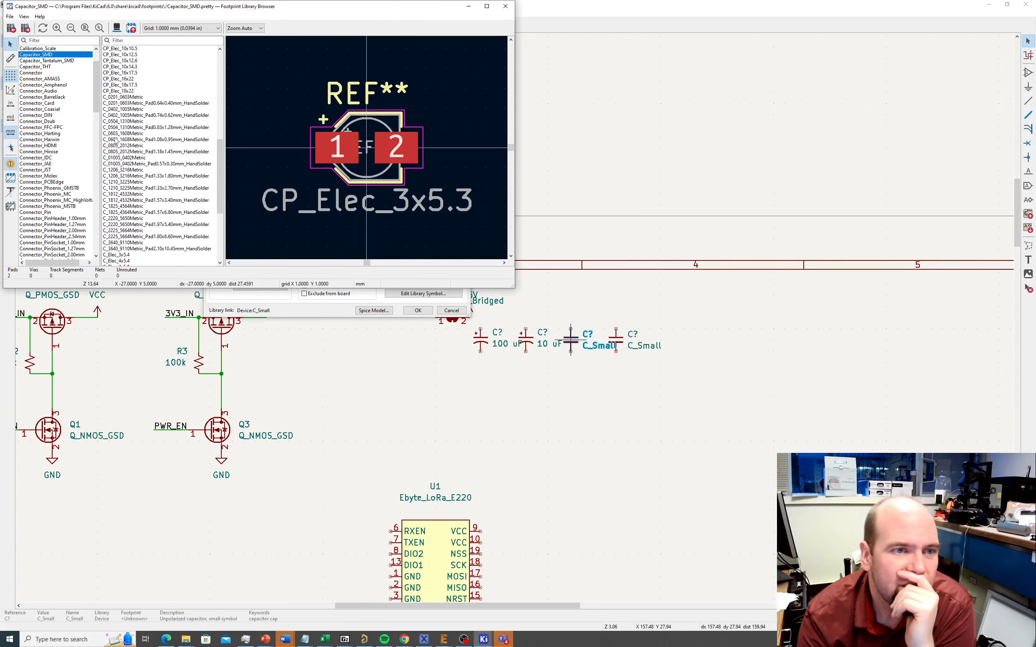
click(116, 140)
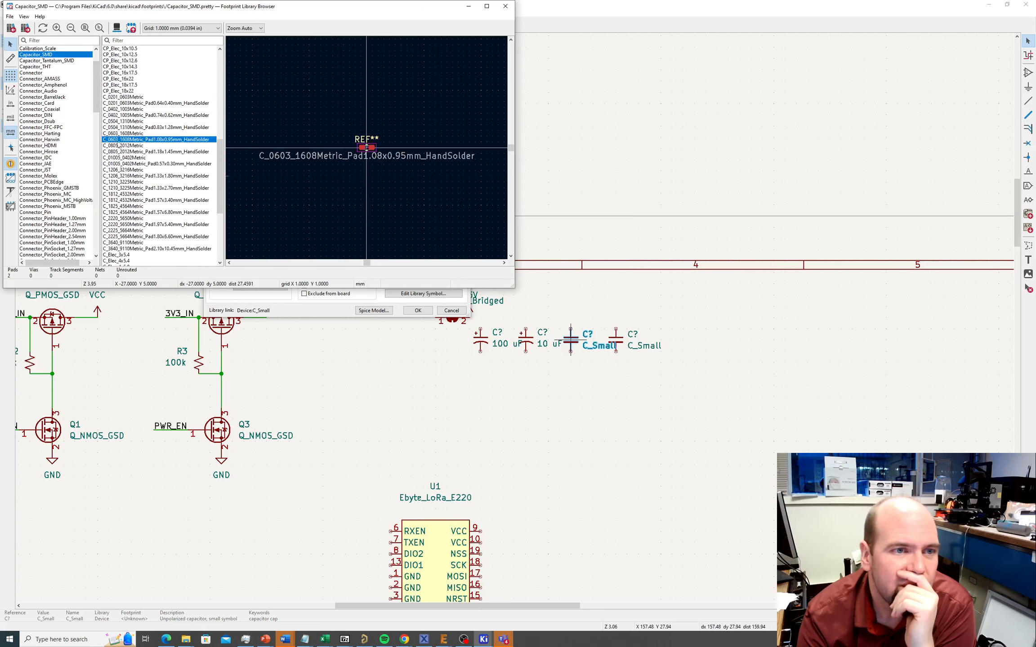
double_click(172, 142)
Set this capacitor's value to .22 uF and apply its symbol properties.
click(264, 169)
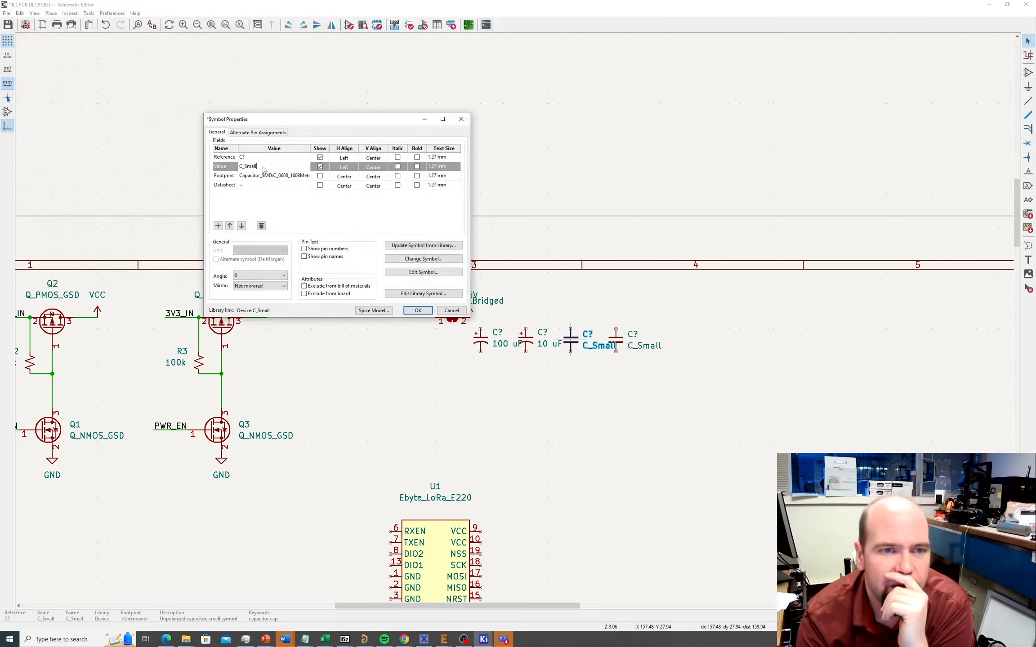
key(ctrl+a)
key(BackSpace)
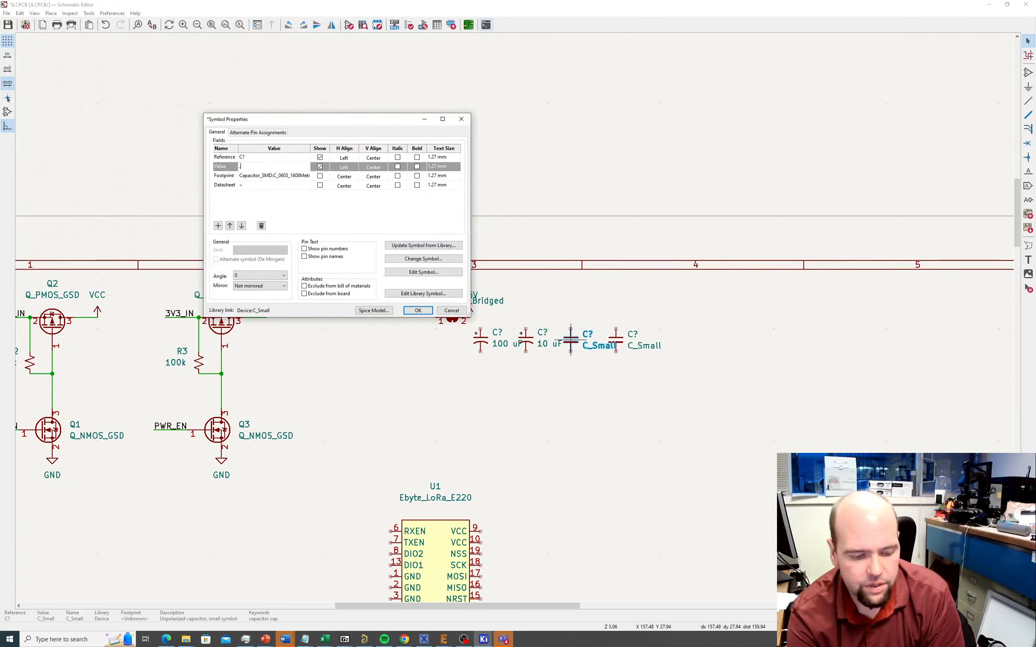
text(.22 uF)
key(Return)
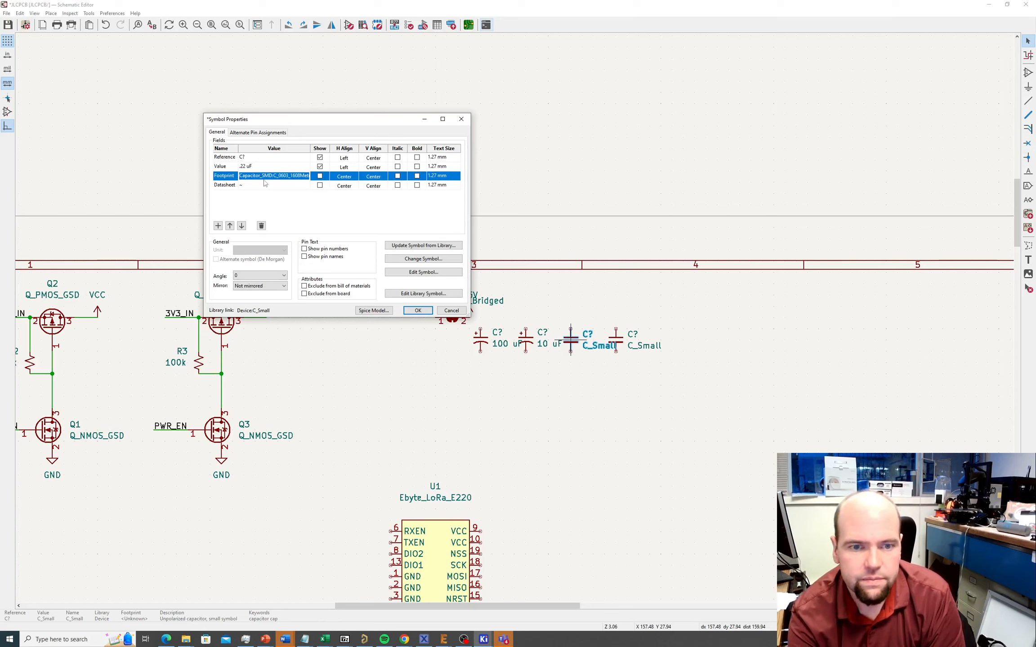
click(413, 310)
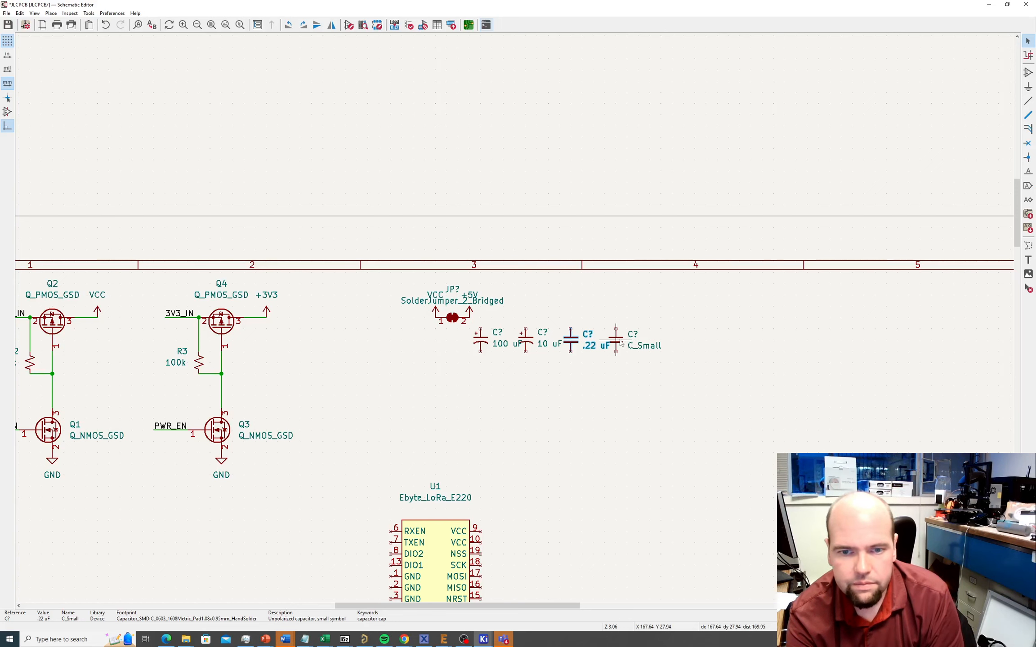
Check the Power Decoupling capacitors in the SparkFun schematic in Chrome, and set the remaining C_Small capacitor's value to 100 nF in KiCad.
key(alt+Tab)
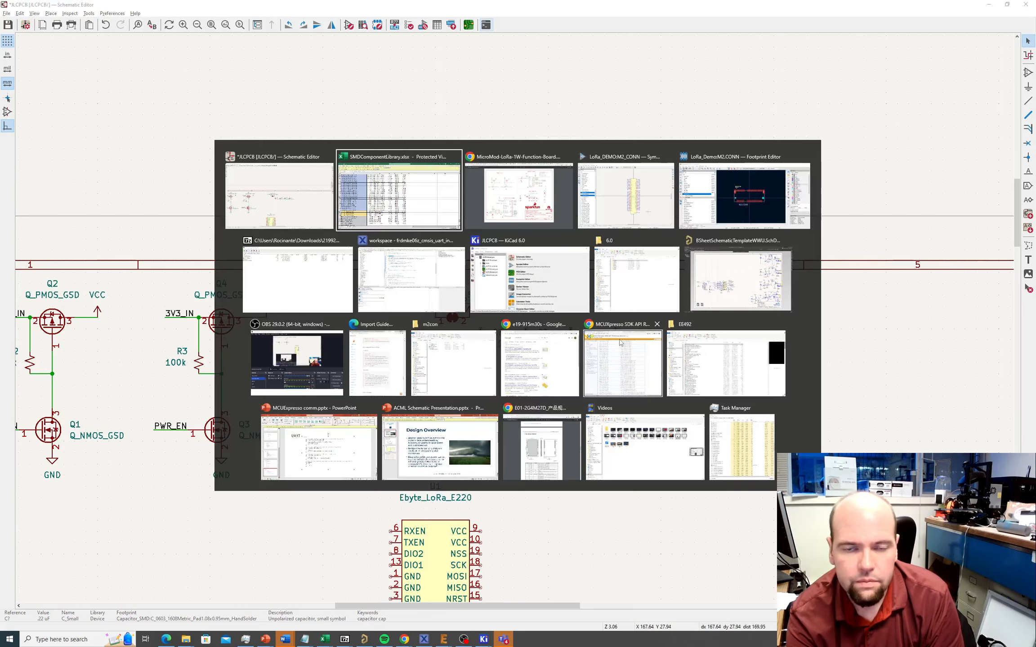
key(alt+Tab)
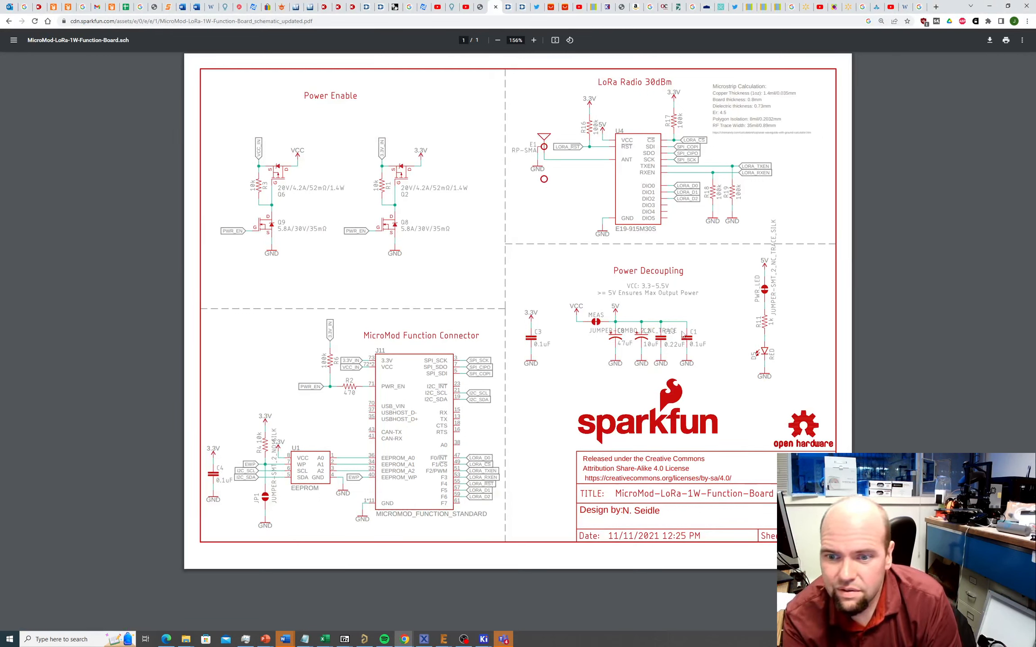
key(alt+Tab)
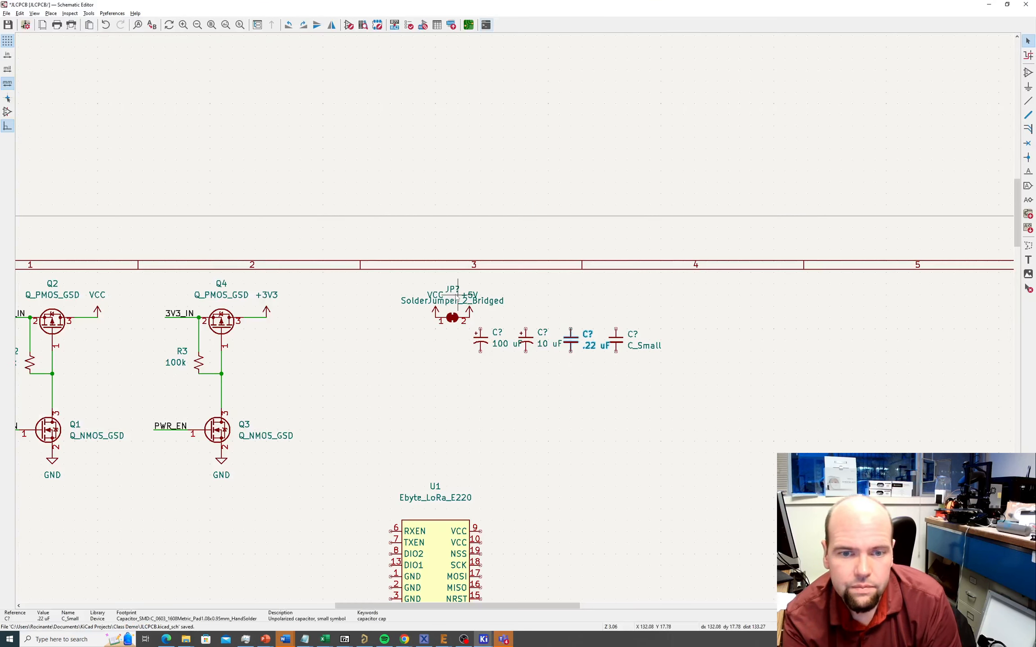
click(625, 342)
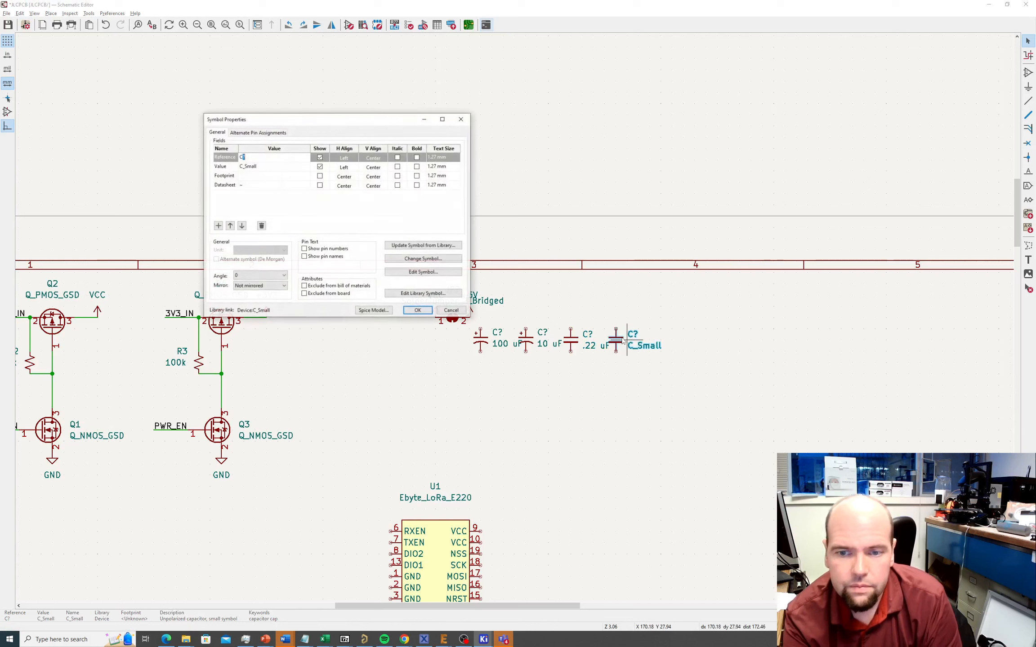
key(e)
click(270, 168)
text(100 )
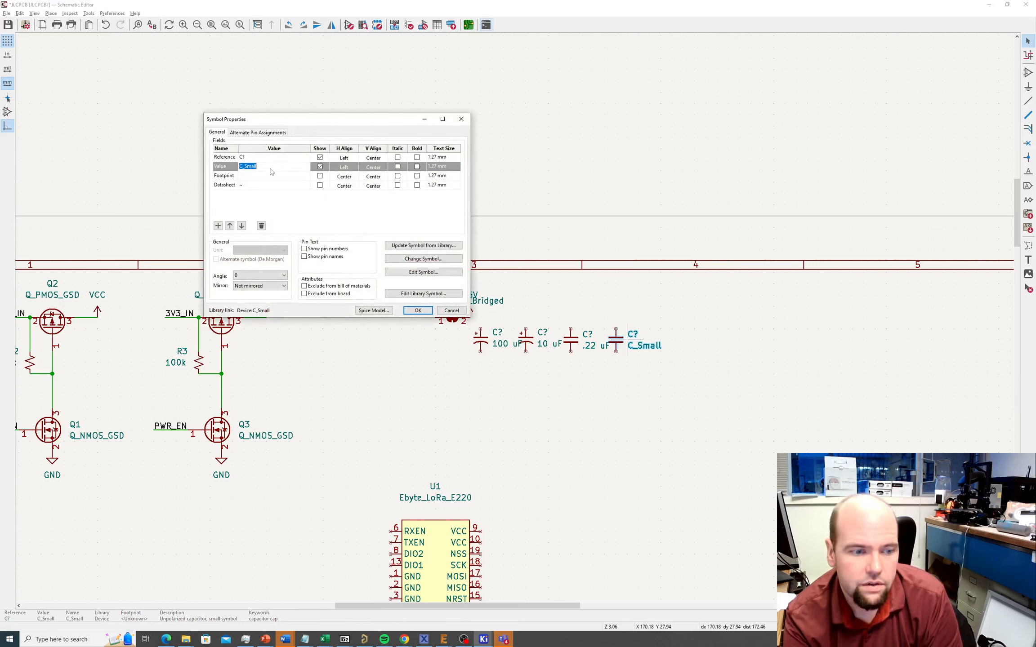
text(nF)
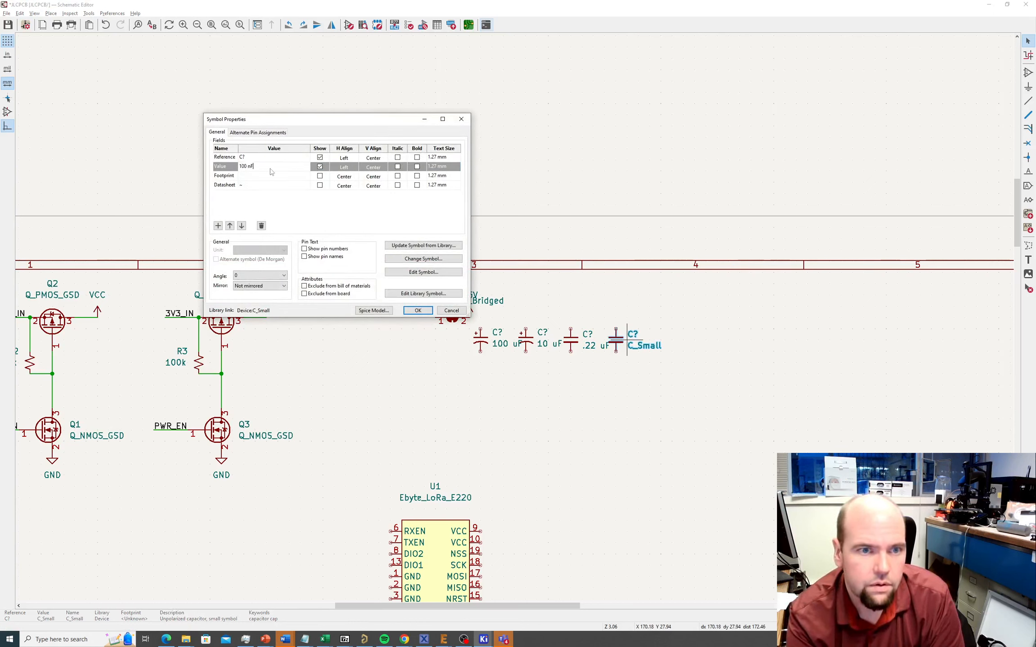
Assign the C_0603_1608Metric_Pad1.08x0.95mm_HandSolder footprint to the 100 nF capacitor and apply its properties.
click(293, 176)
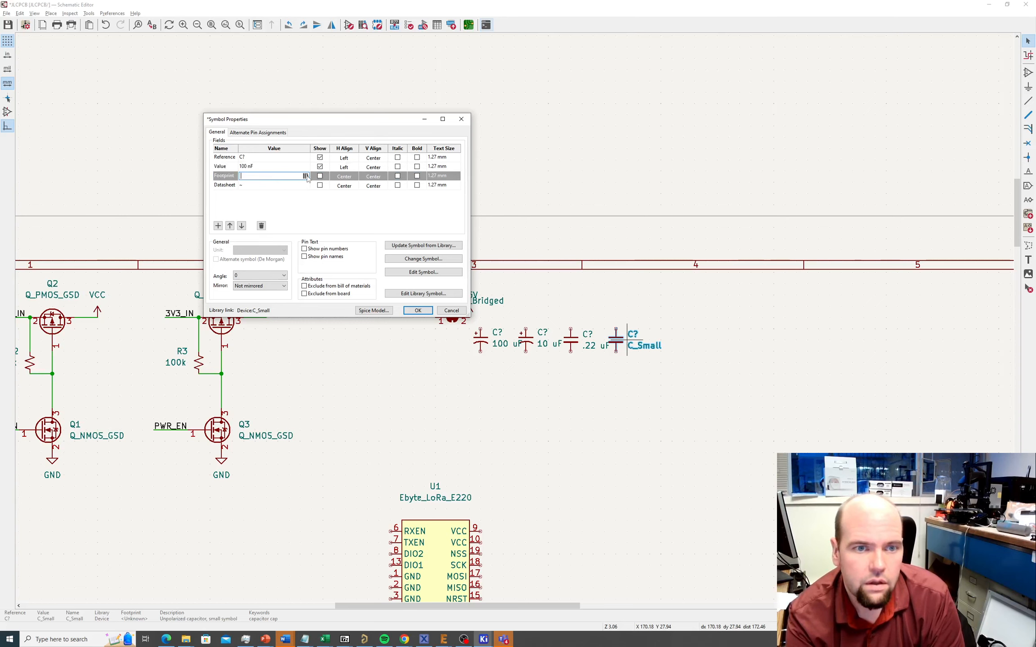
click(305, 176)
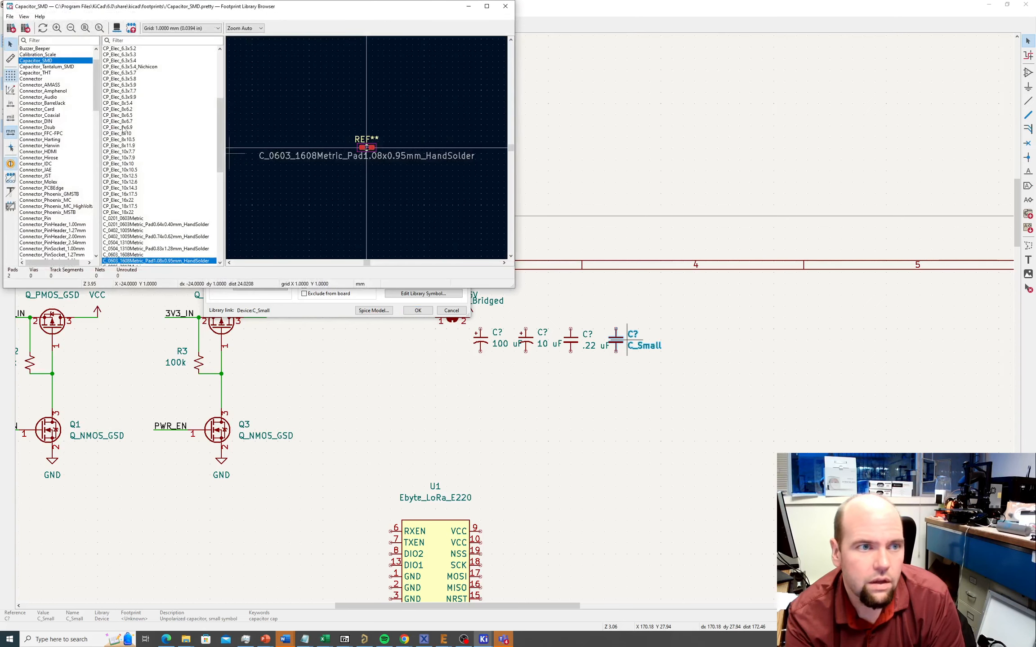
double_click(126, 260)
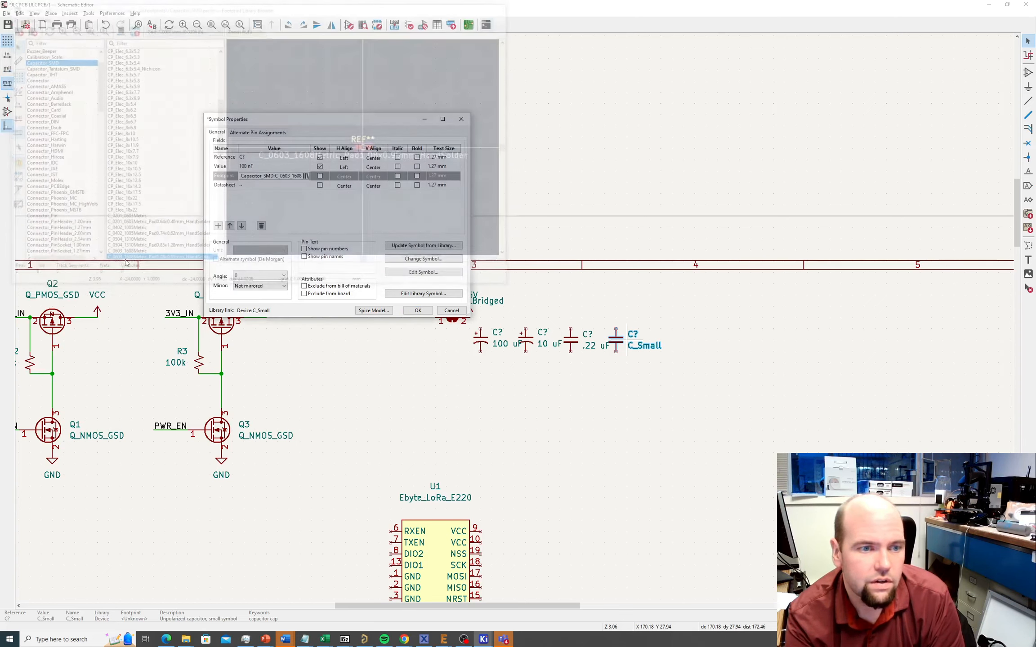
click(414, 310)
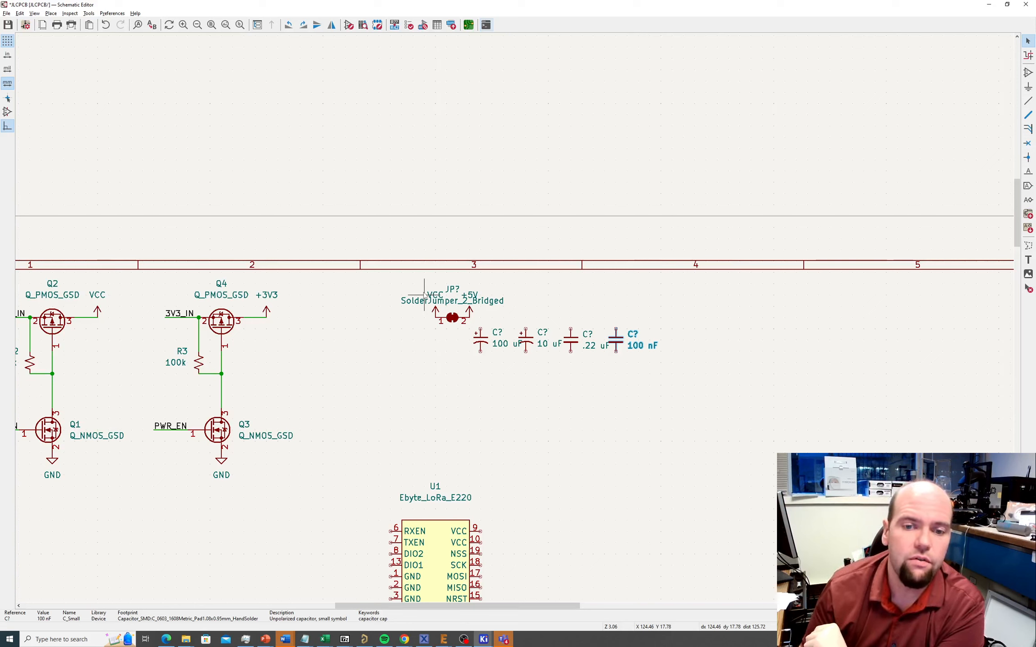
Open the footprint library for the SolderJumper_2_Bridged symbol, filter the libraries by "jump", and compare the two- and three-pad solder jumper footprints.
double_click(423, 295)
text(jump)
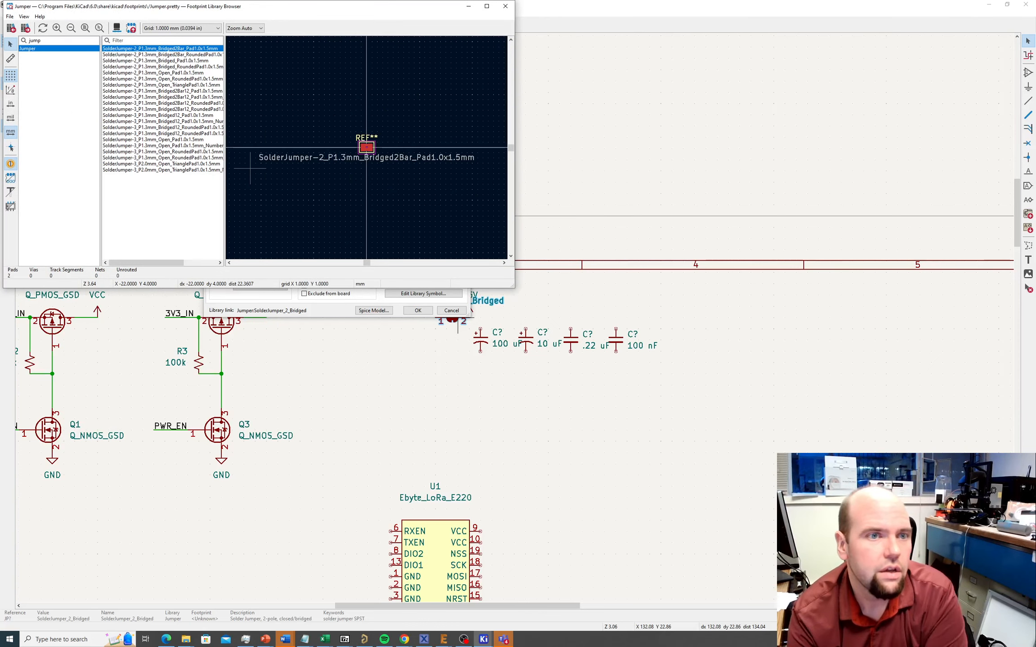
click(156, 73)
click(156, 68)
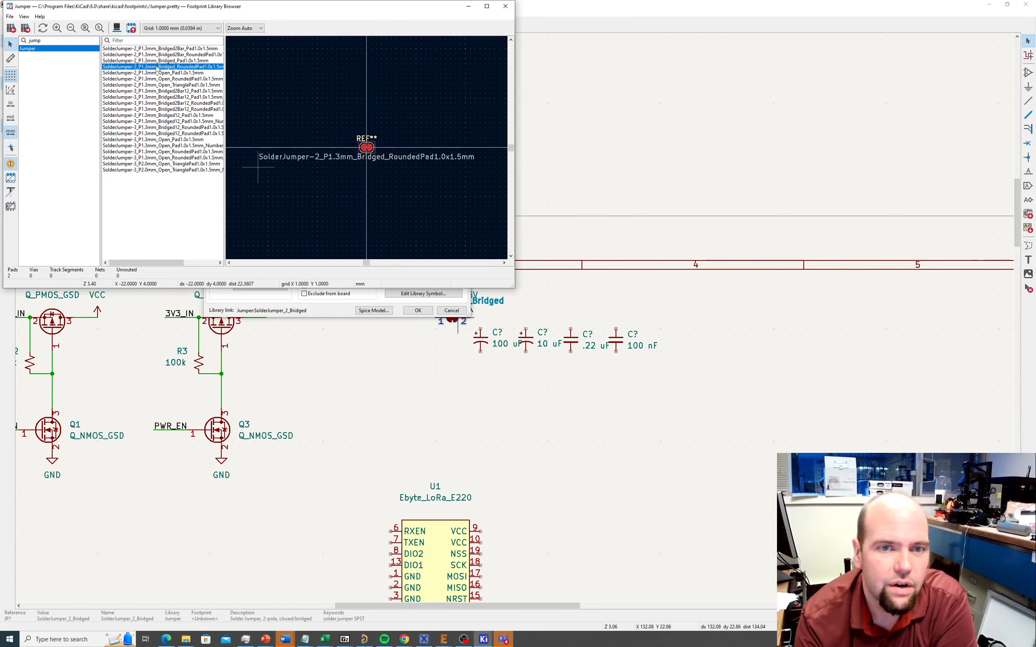
scroll(371, 167, up, 3)
scroll(384, 152, down, 3)
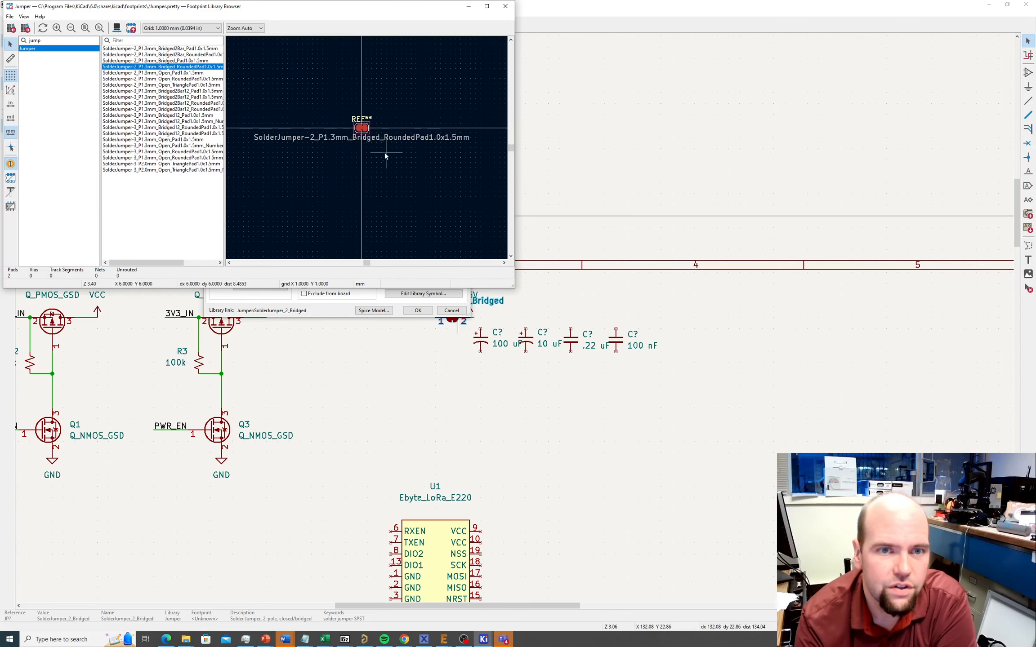
click(148, 91)
click(139, 115)
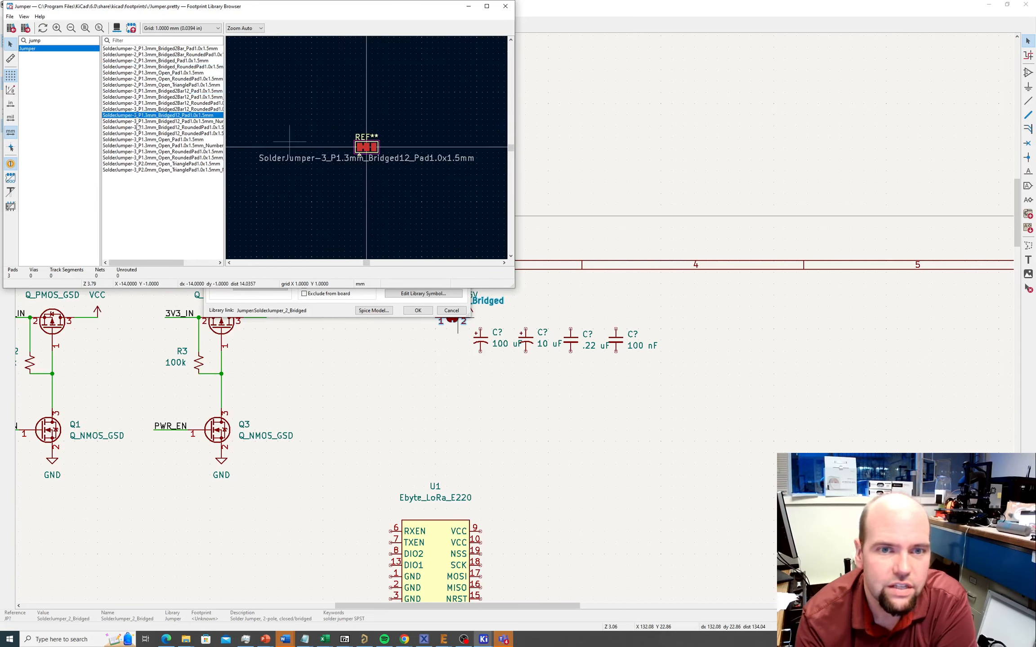
click(138, 127)
click(142, 152)
click(143, 110)
click(144, 85)
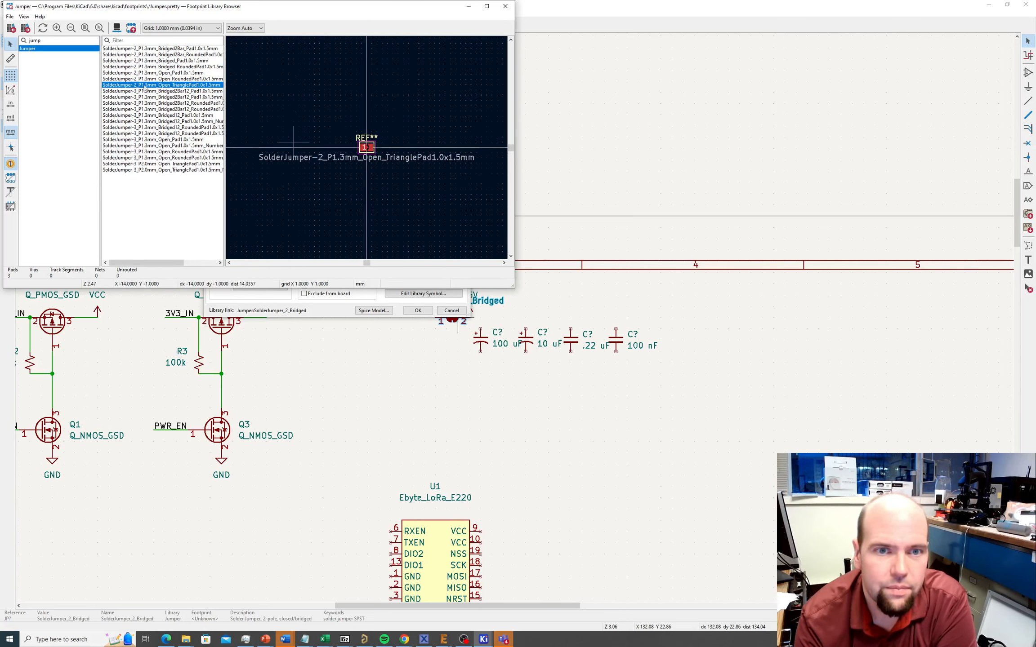
click(150, 74)
click(156, 60)
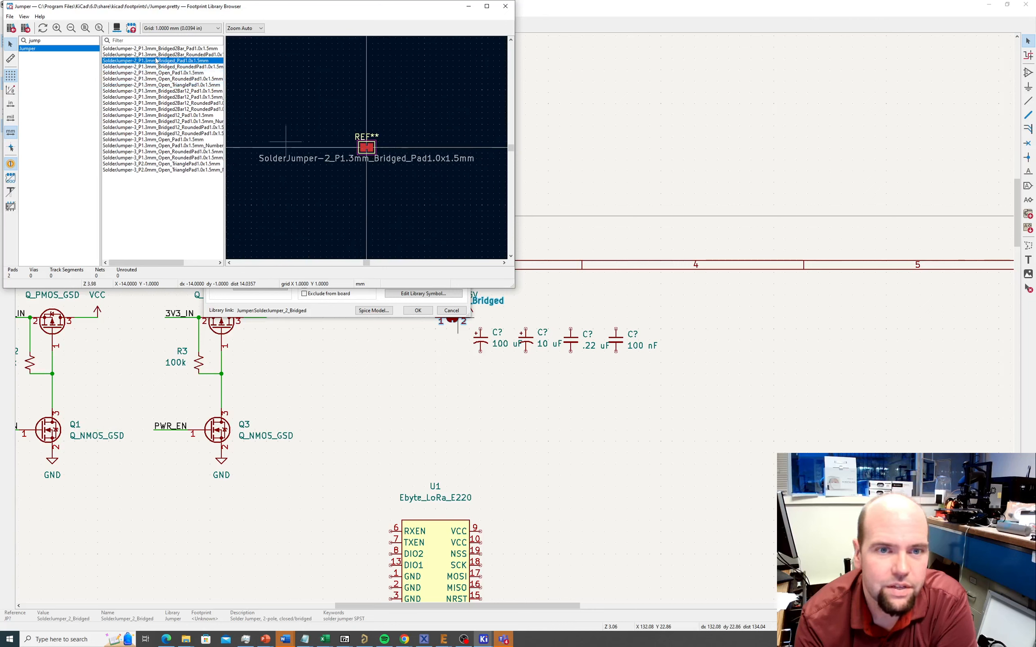
click(162, 49)
click(162, 55)
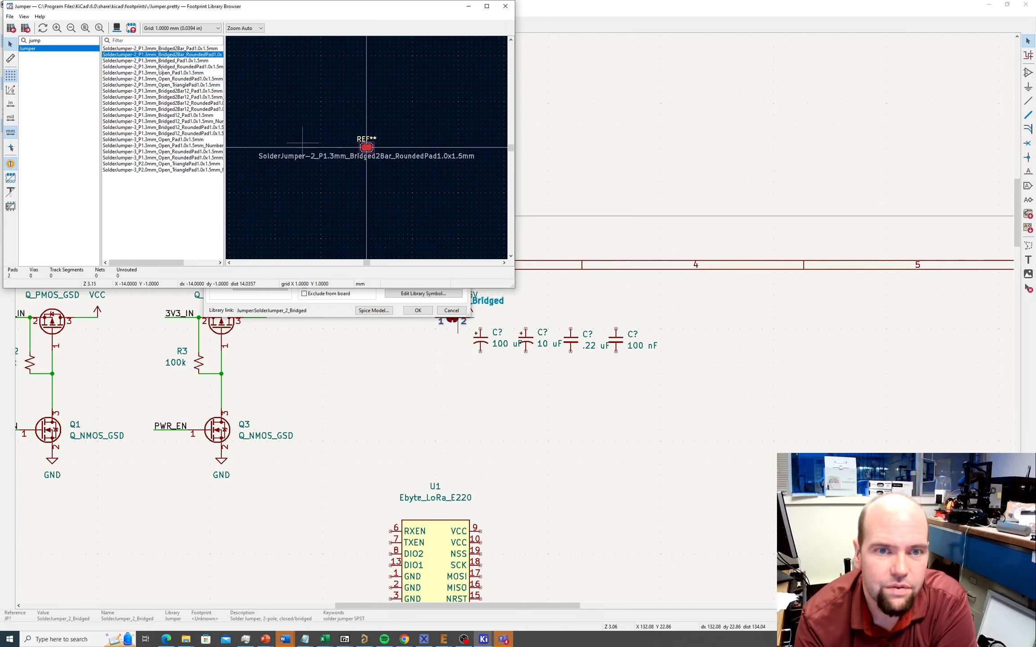
click(161, 66)
click(160, 73)
click(174, 151)
click(172, 80)
click(172, 73)
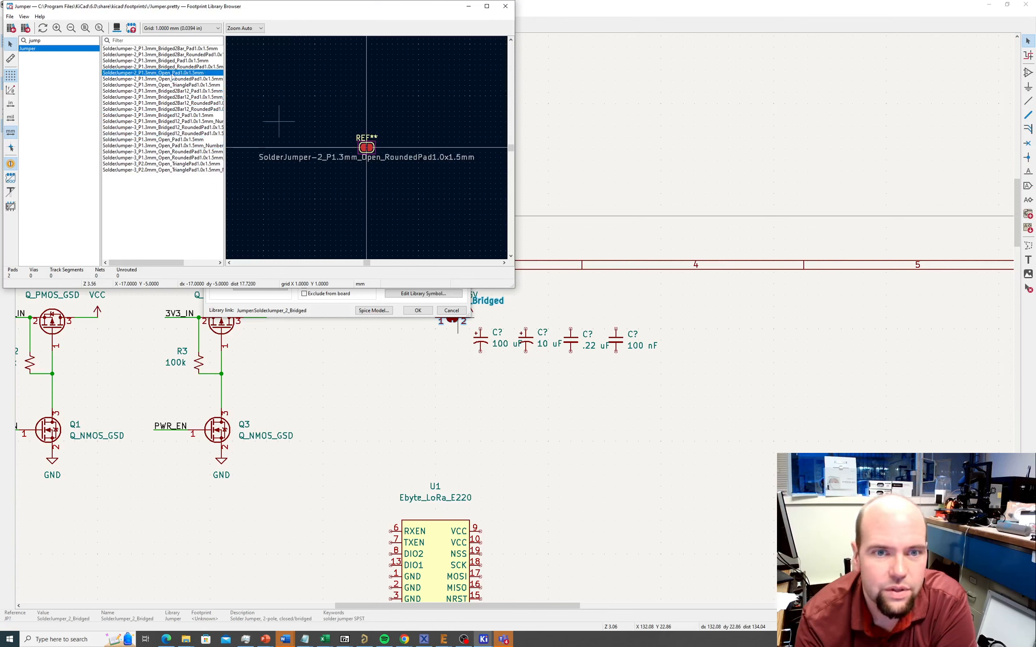
Assign the SolderJumper-2_P1.3mm_Bridged_RoundedPad1.0x1.5mm footprint to the solder jumper and apply its symbol properties.
click(174, 67)
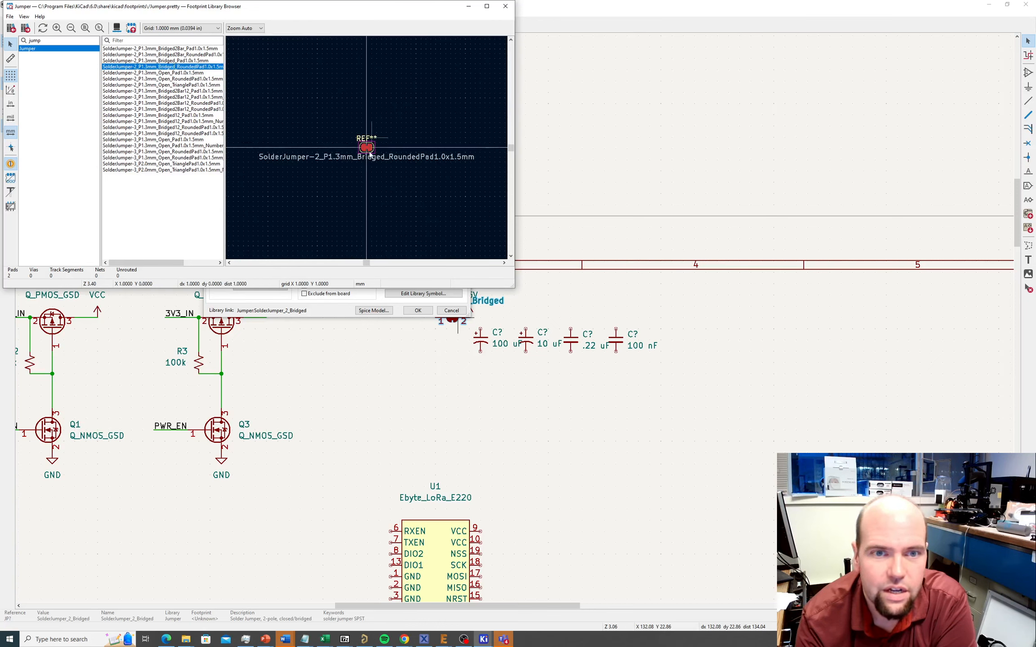
scroll(367, 150, up, 6)
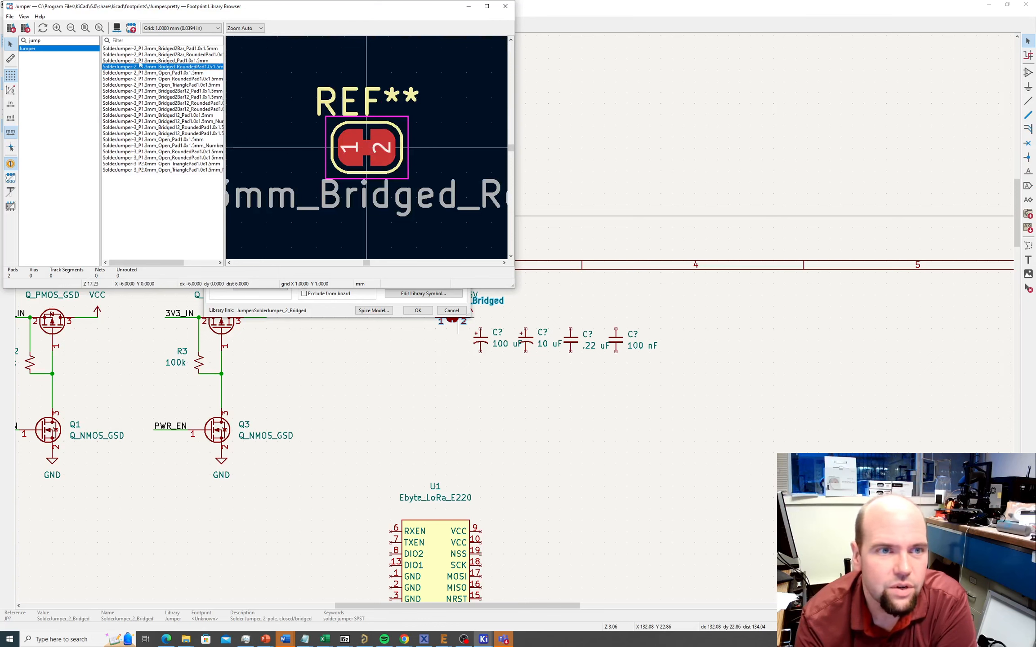
double_click(162, 70)
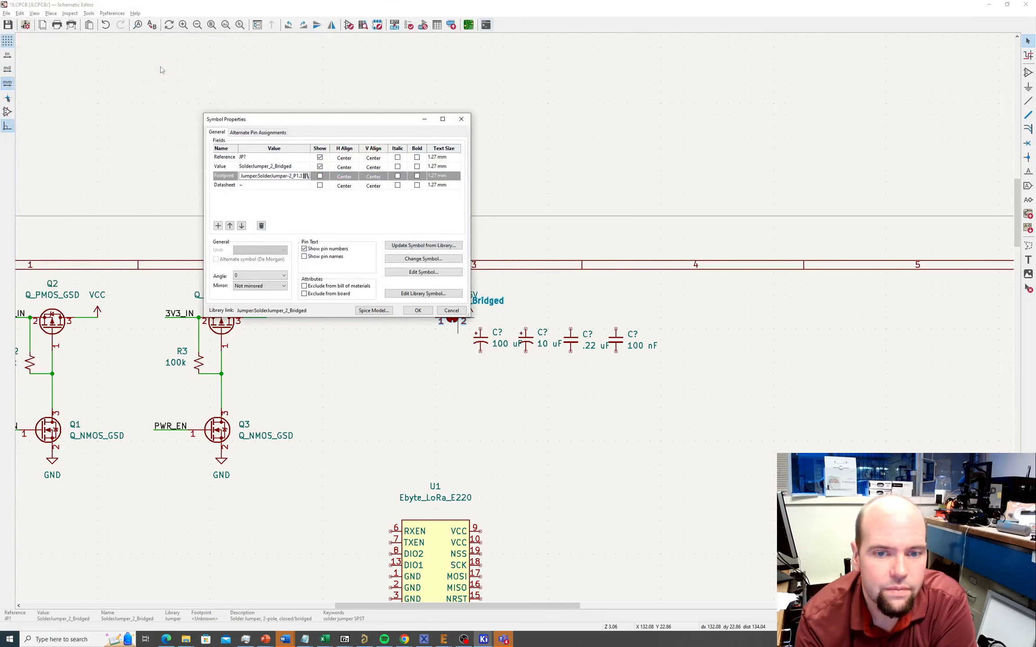
click(417, 311)
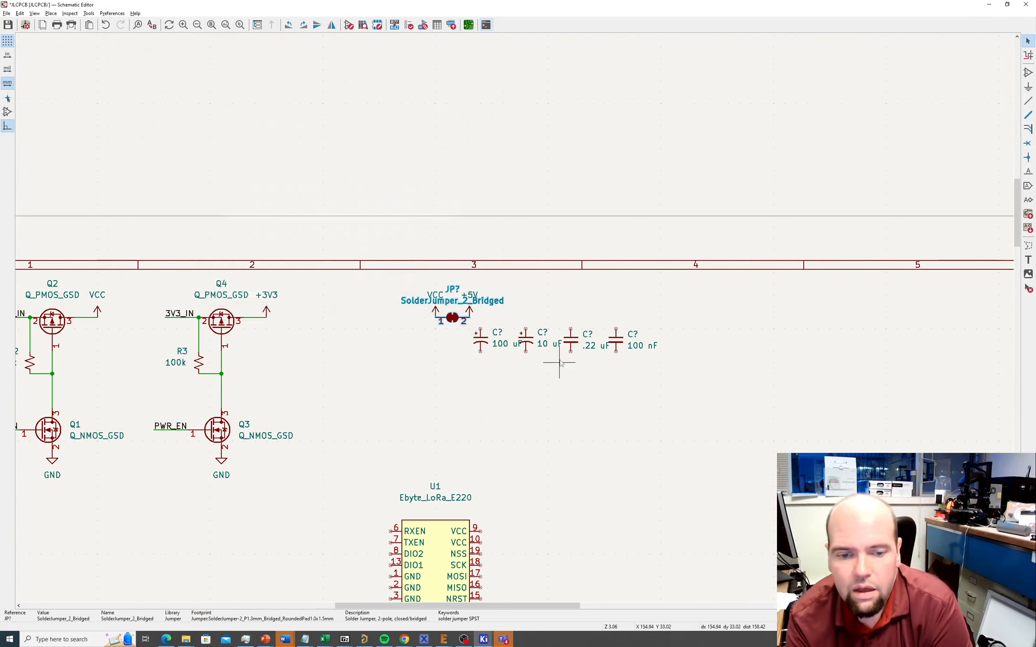
Annotate the entire schematic, keeping existing annotations and sorting symbols by X position.
scroll(515, 321, down, 3)
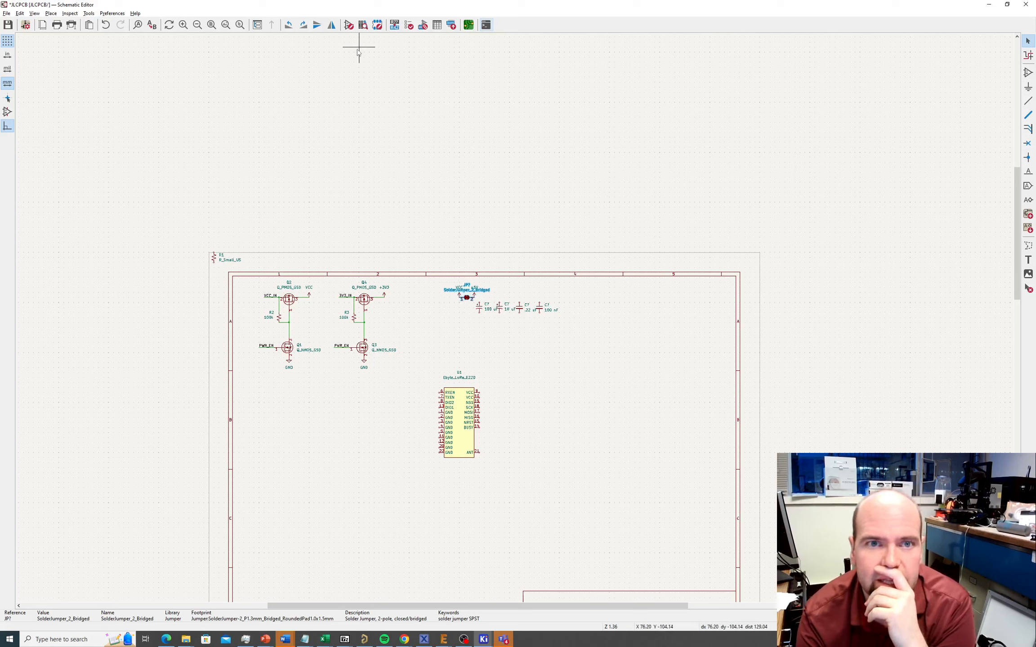
click(394, 24)
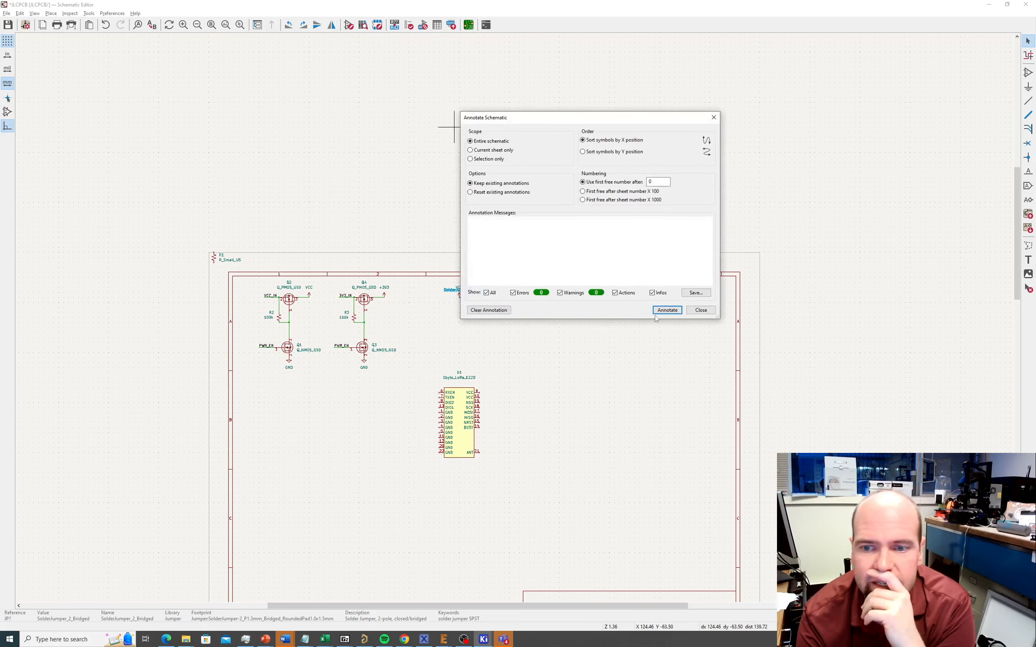
click(676, 314)
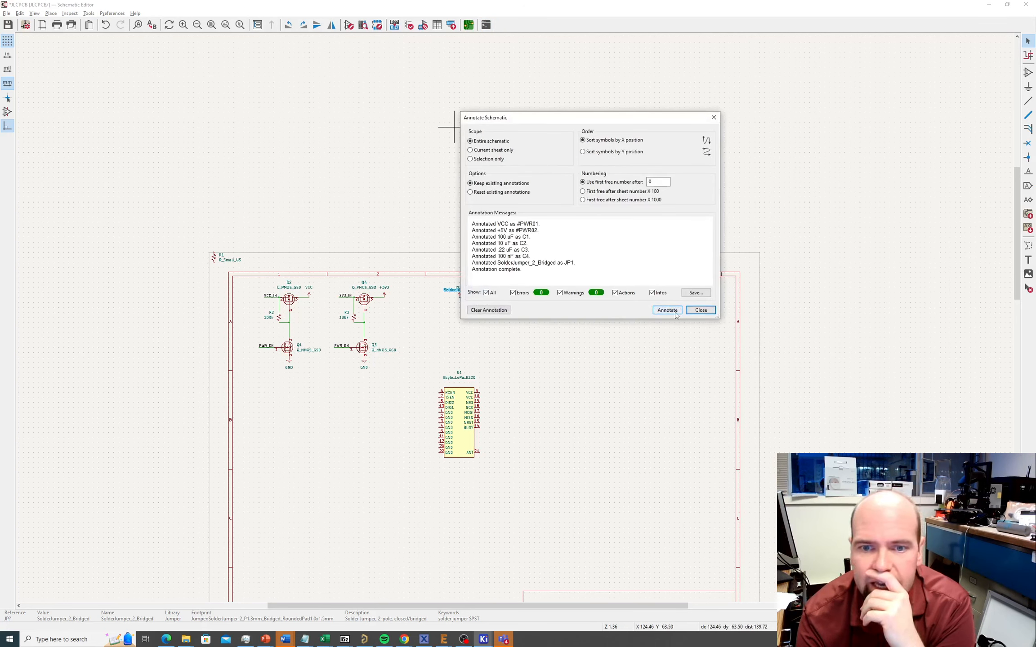
click(700, 310)
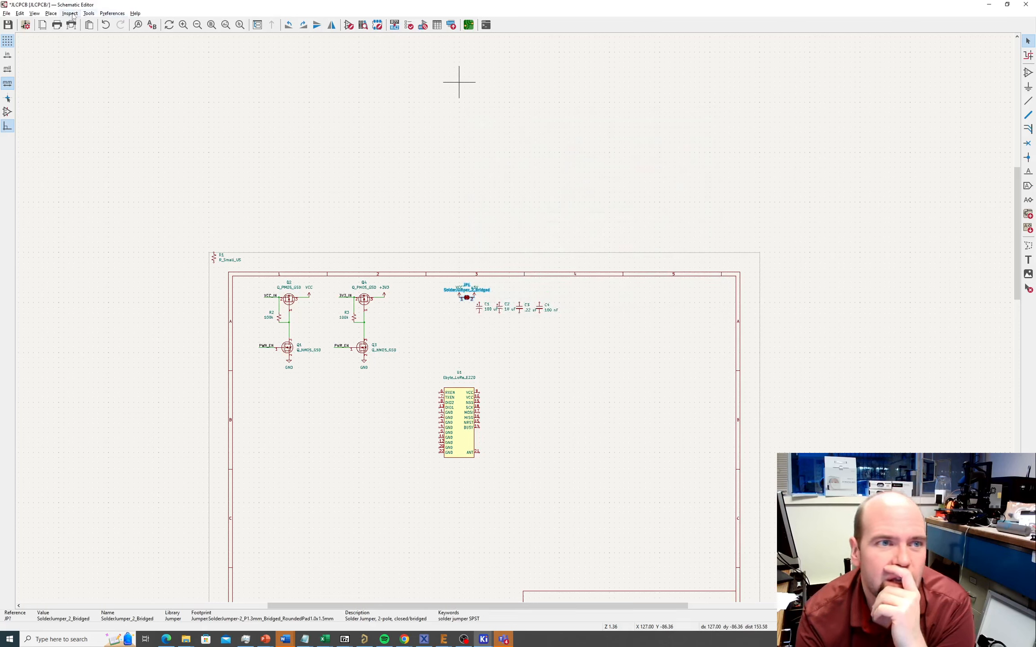
Update the PCB from the schematic, replacing footprints with those specified in the schematic.
click(86, 14)
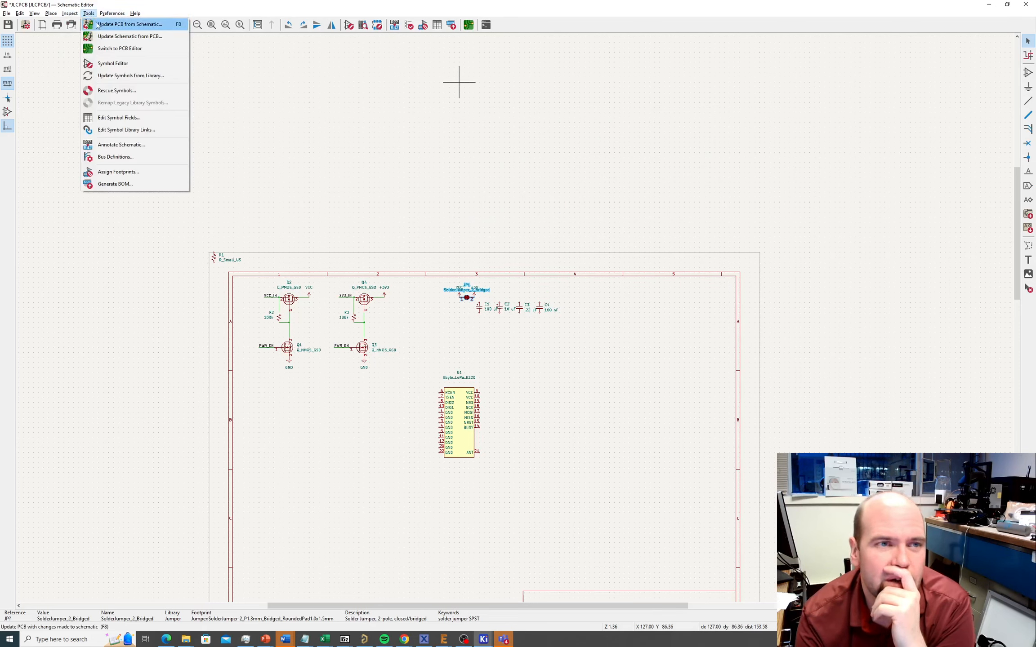
click(98, 25)
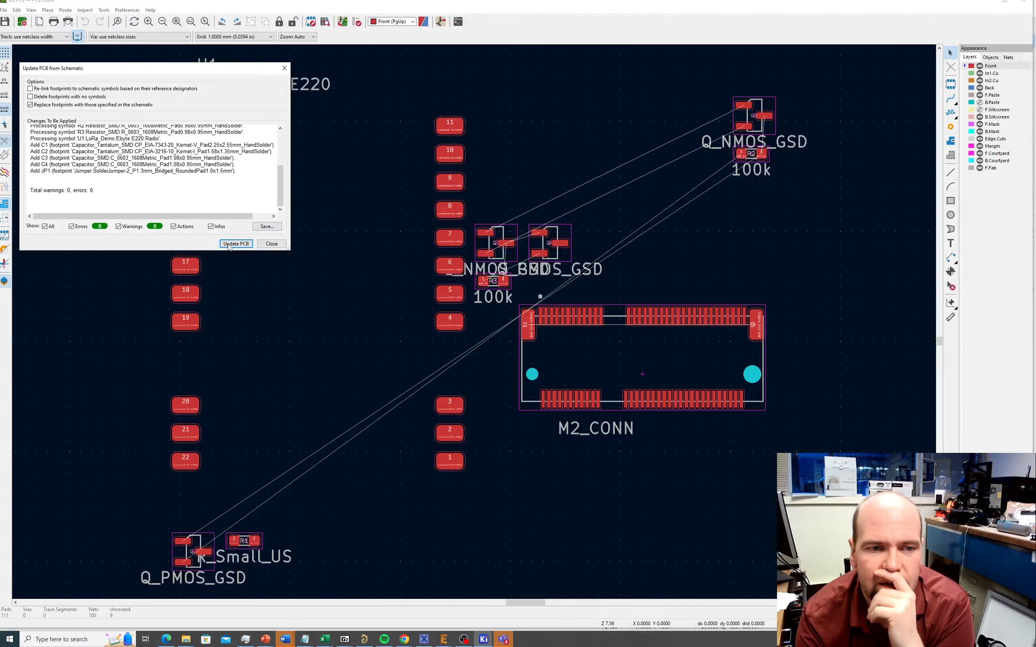
click(234, 244)
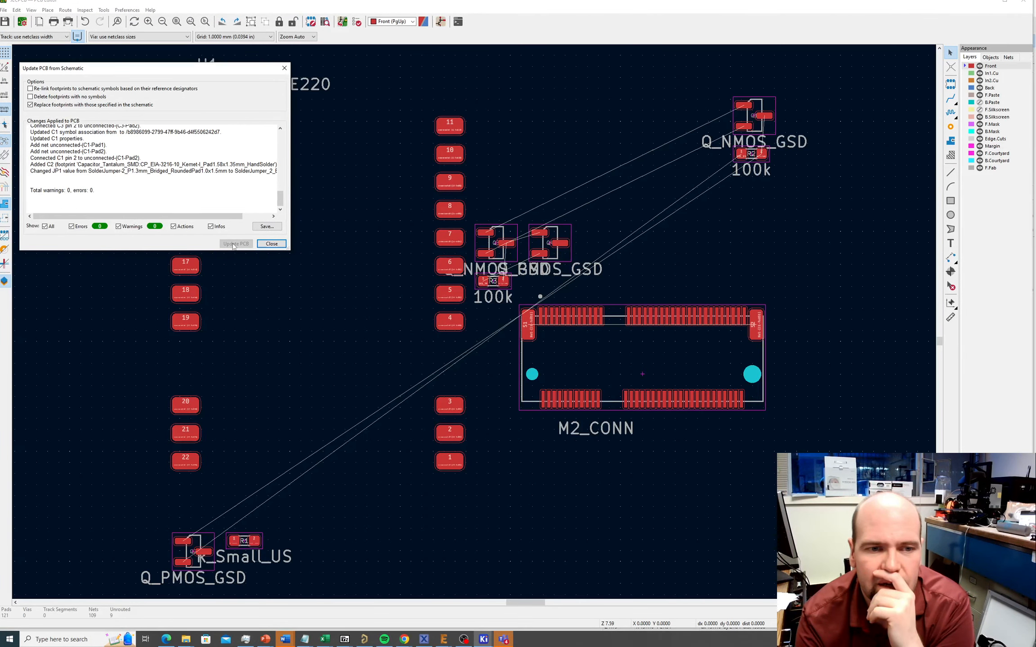
click(272, 243)
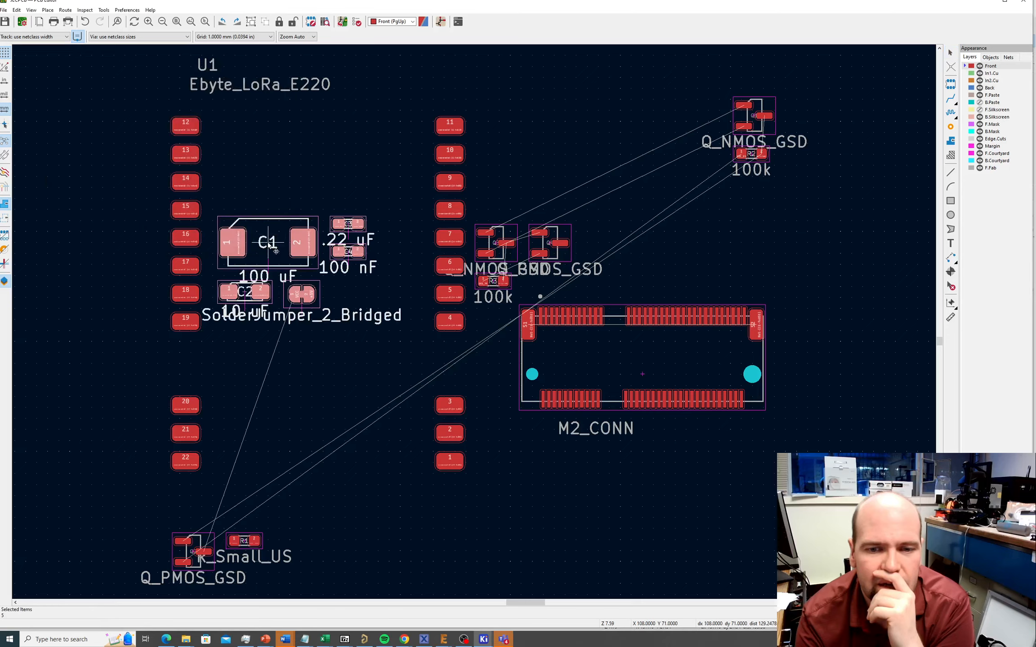
Place the group of new capacitor and solder jumper footprints below the LoRa module and M2_CONN, beside R1, and deselect it.
scroll(449, 351, down, 3)
scroll(474, 324, down, 2)
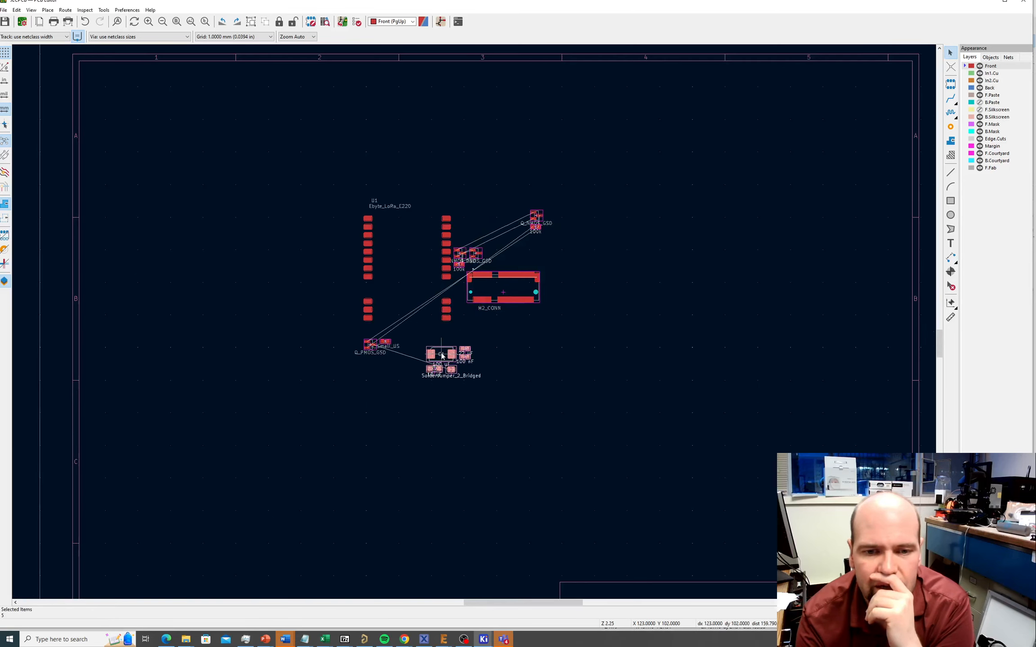
scroll(475, 322, up, 6)
scroll(494, 319, down, 3)
scroll(474, 324, up, 2)
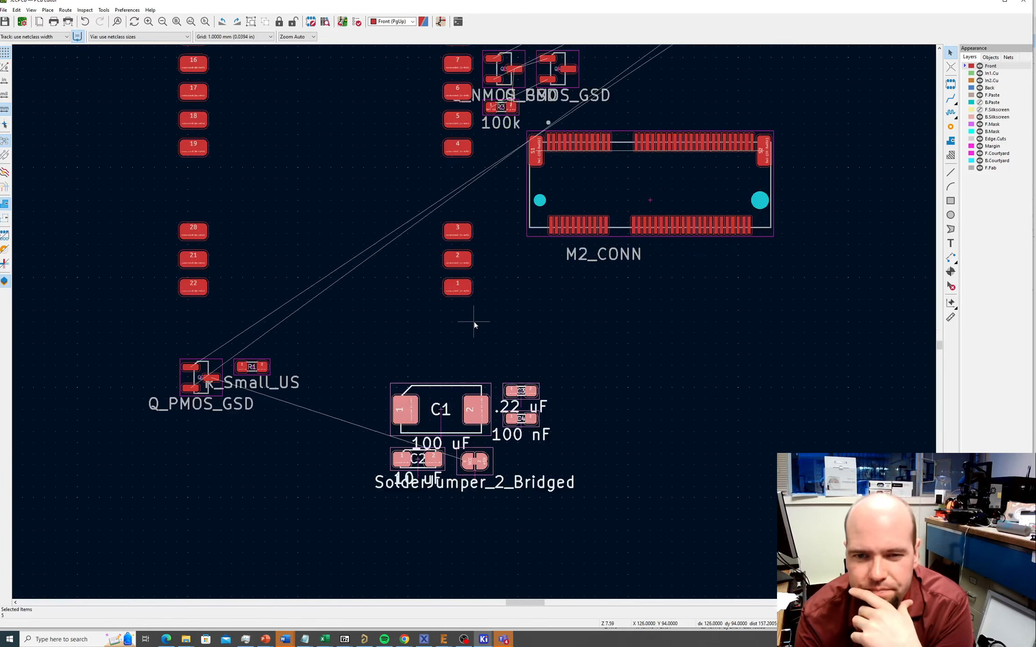
click(591, 349)
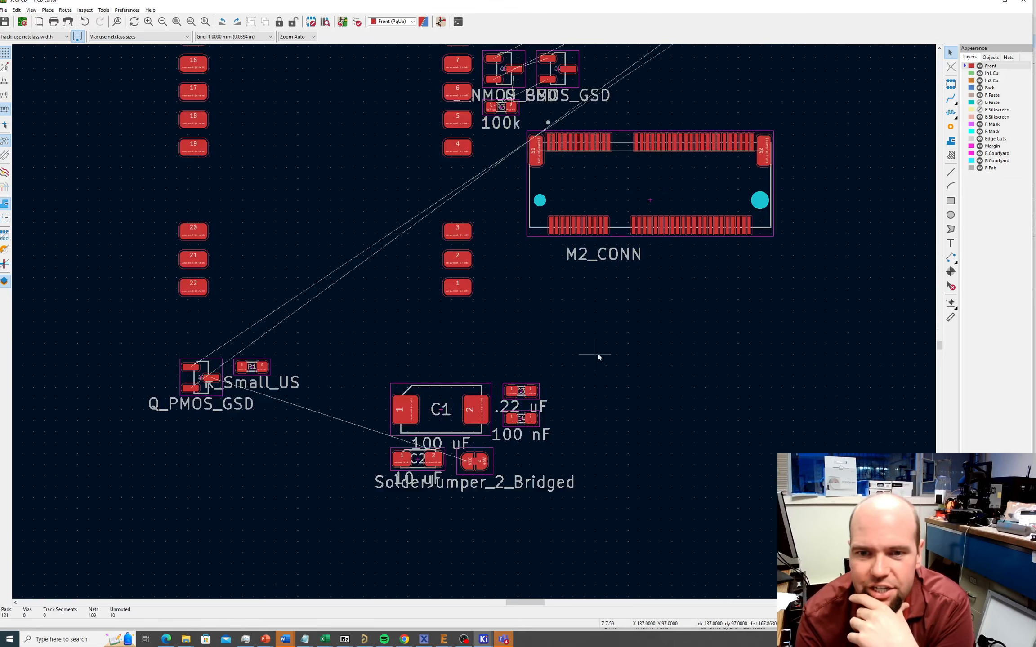
Examine the M2_CONN footprint and the 100 uF capacitor C1's pads and outline alongside the other new footprints.
scroll(378, 295, down, 2)
click(489, 238)
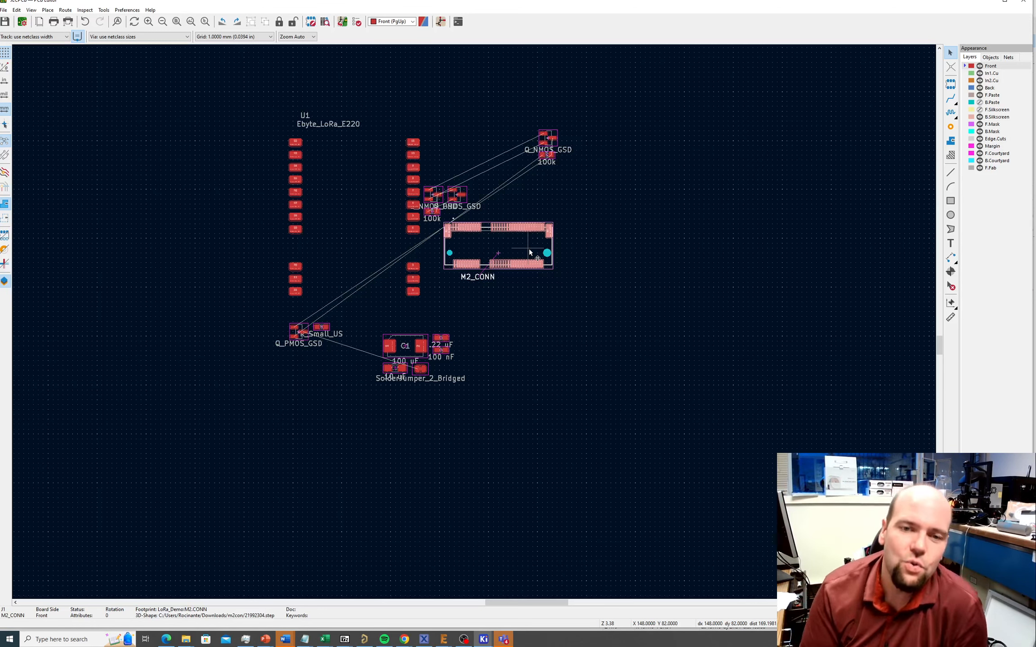
scroll(405, 346, up, 6)
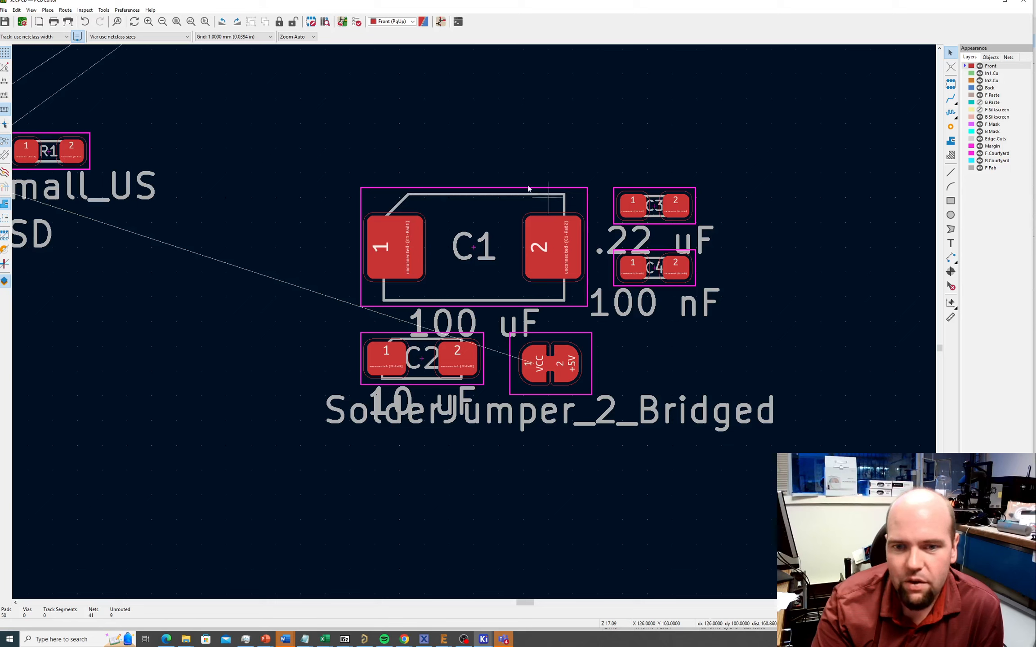
click(395, 221)
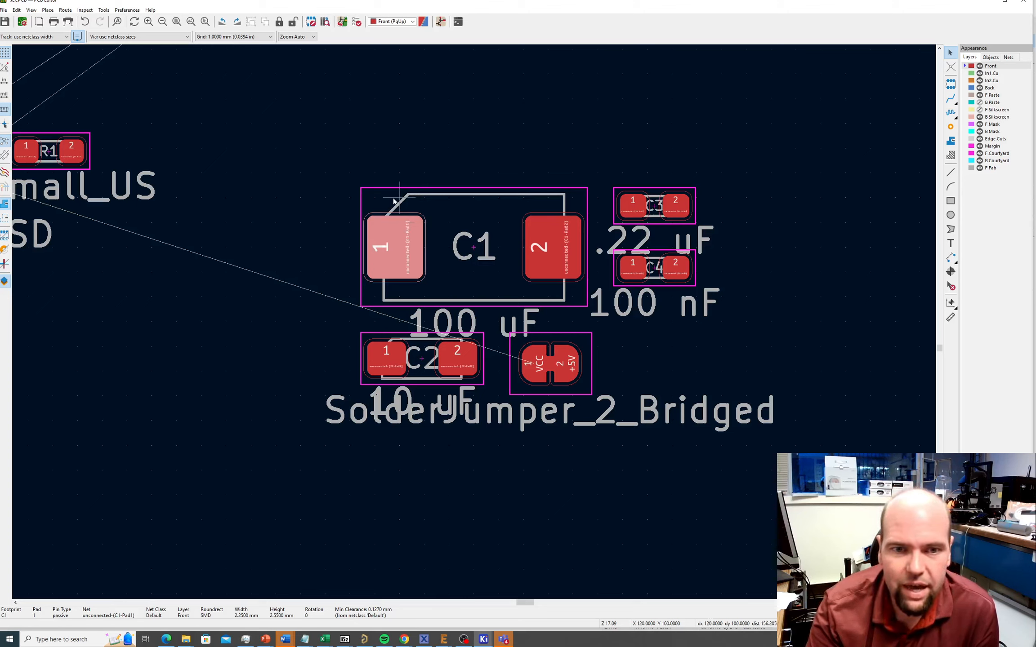
click(555, 302)
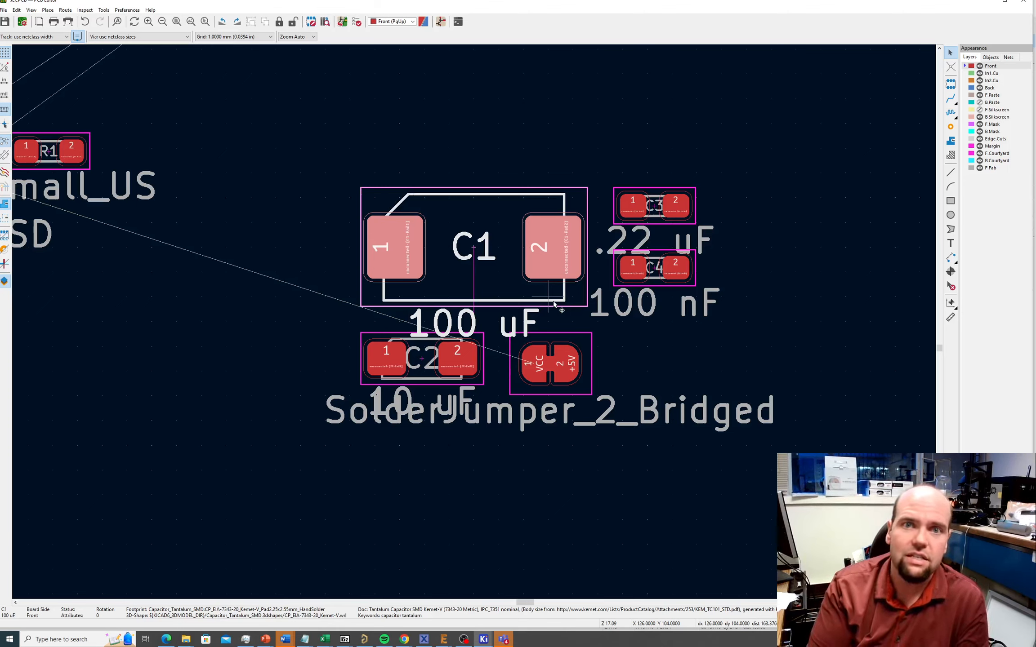
scroll(554, 305, down, 6)
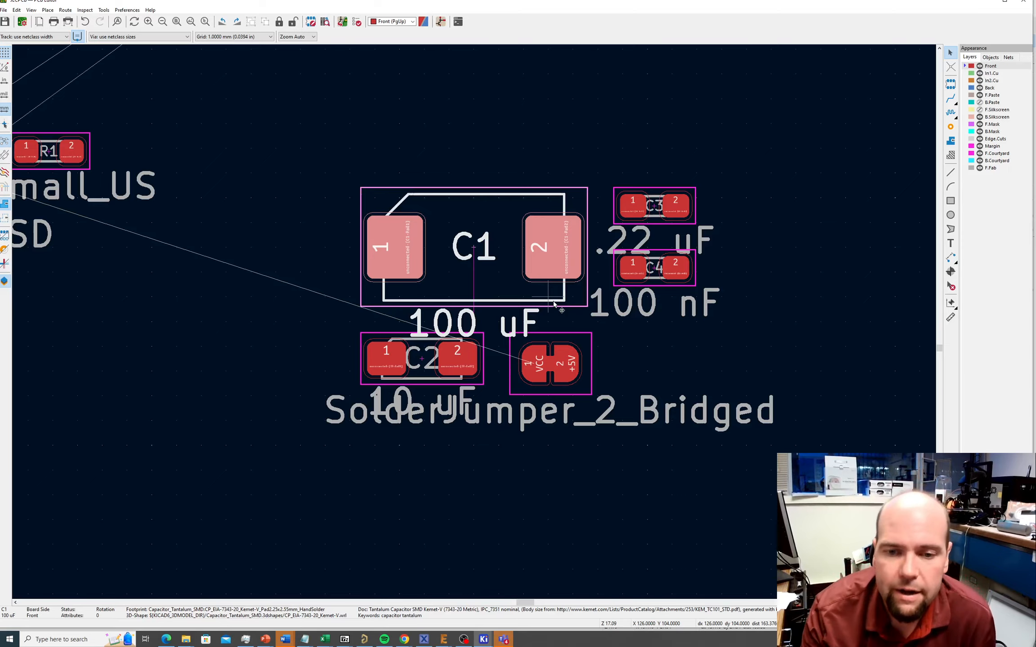